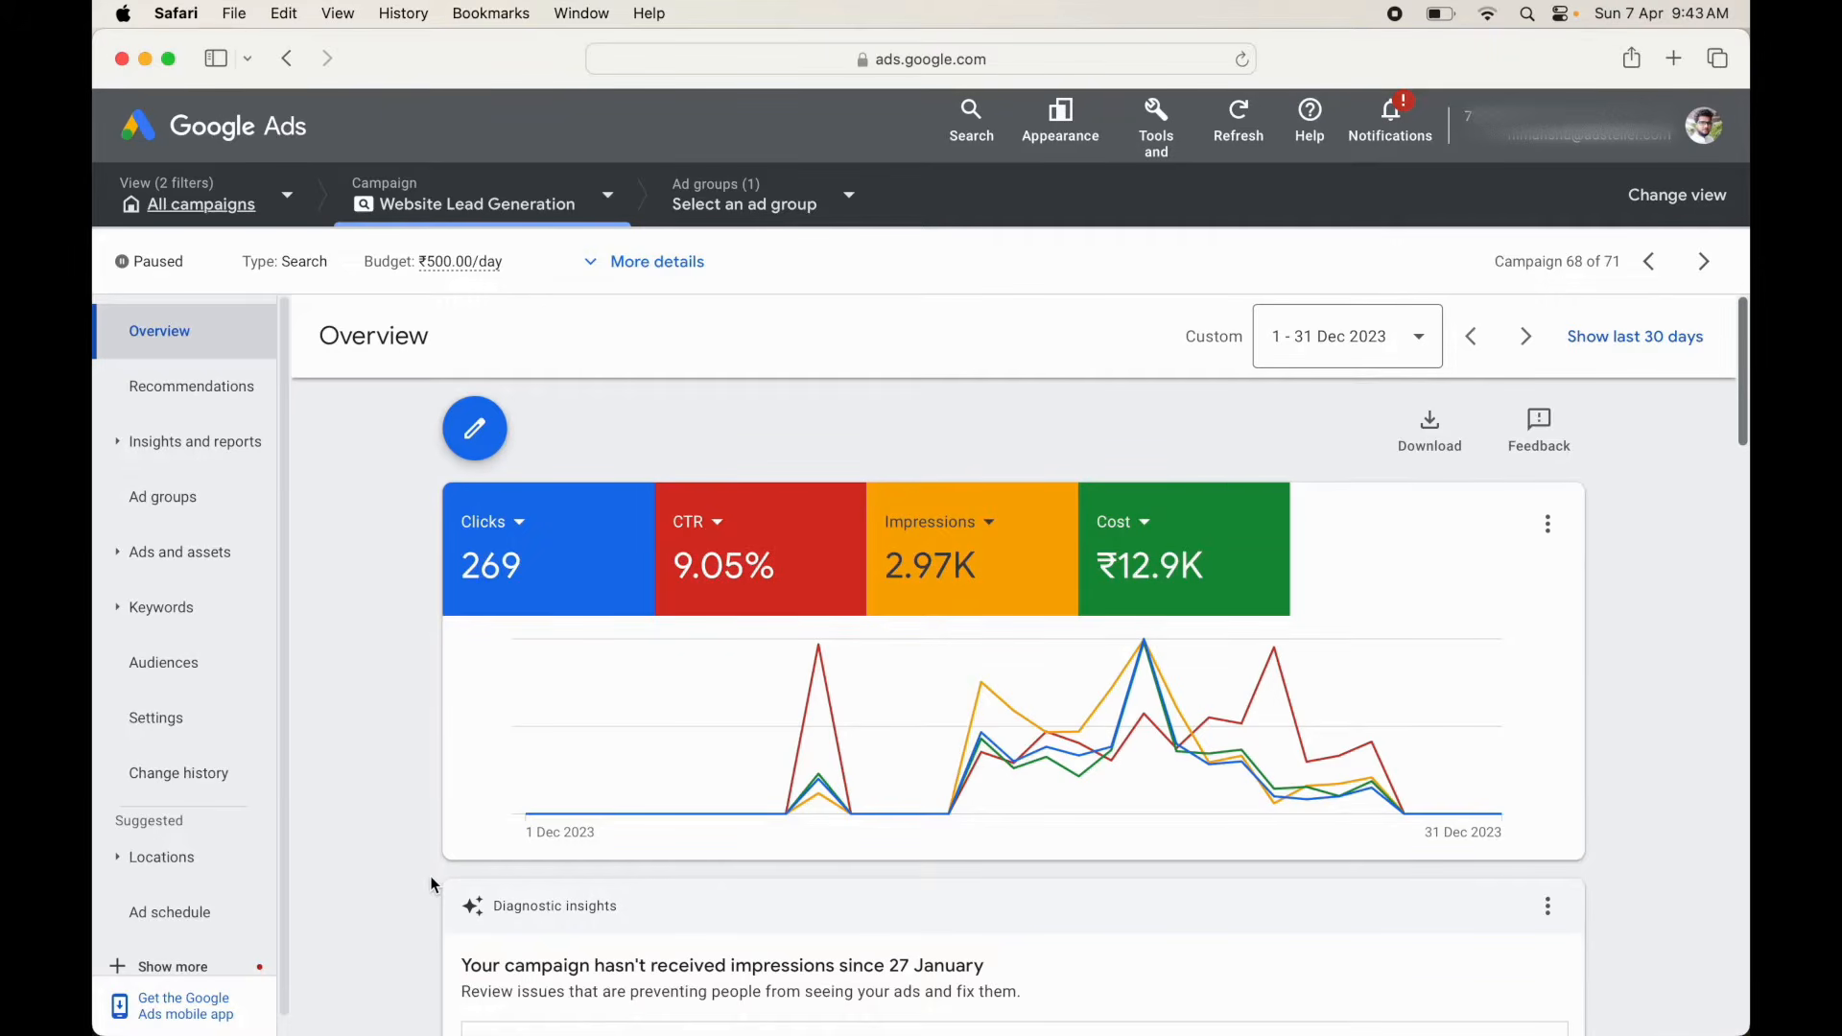
- Change the first metric of the campaign overview scorecard from Clicks to Conversions
scroll(430, 885, down, 2)
scroll(432, 880, up, 2)
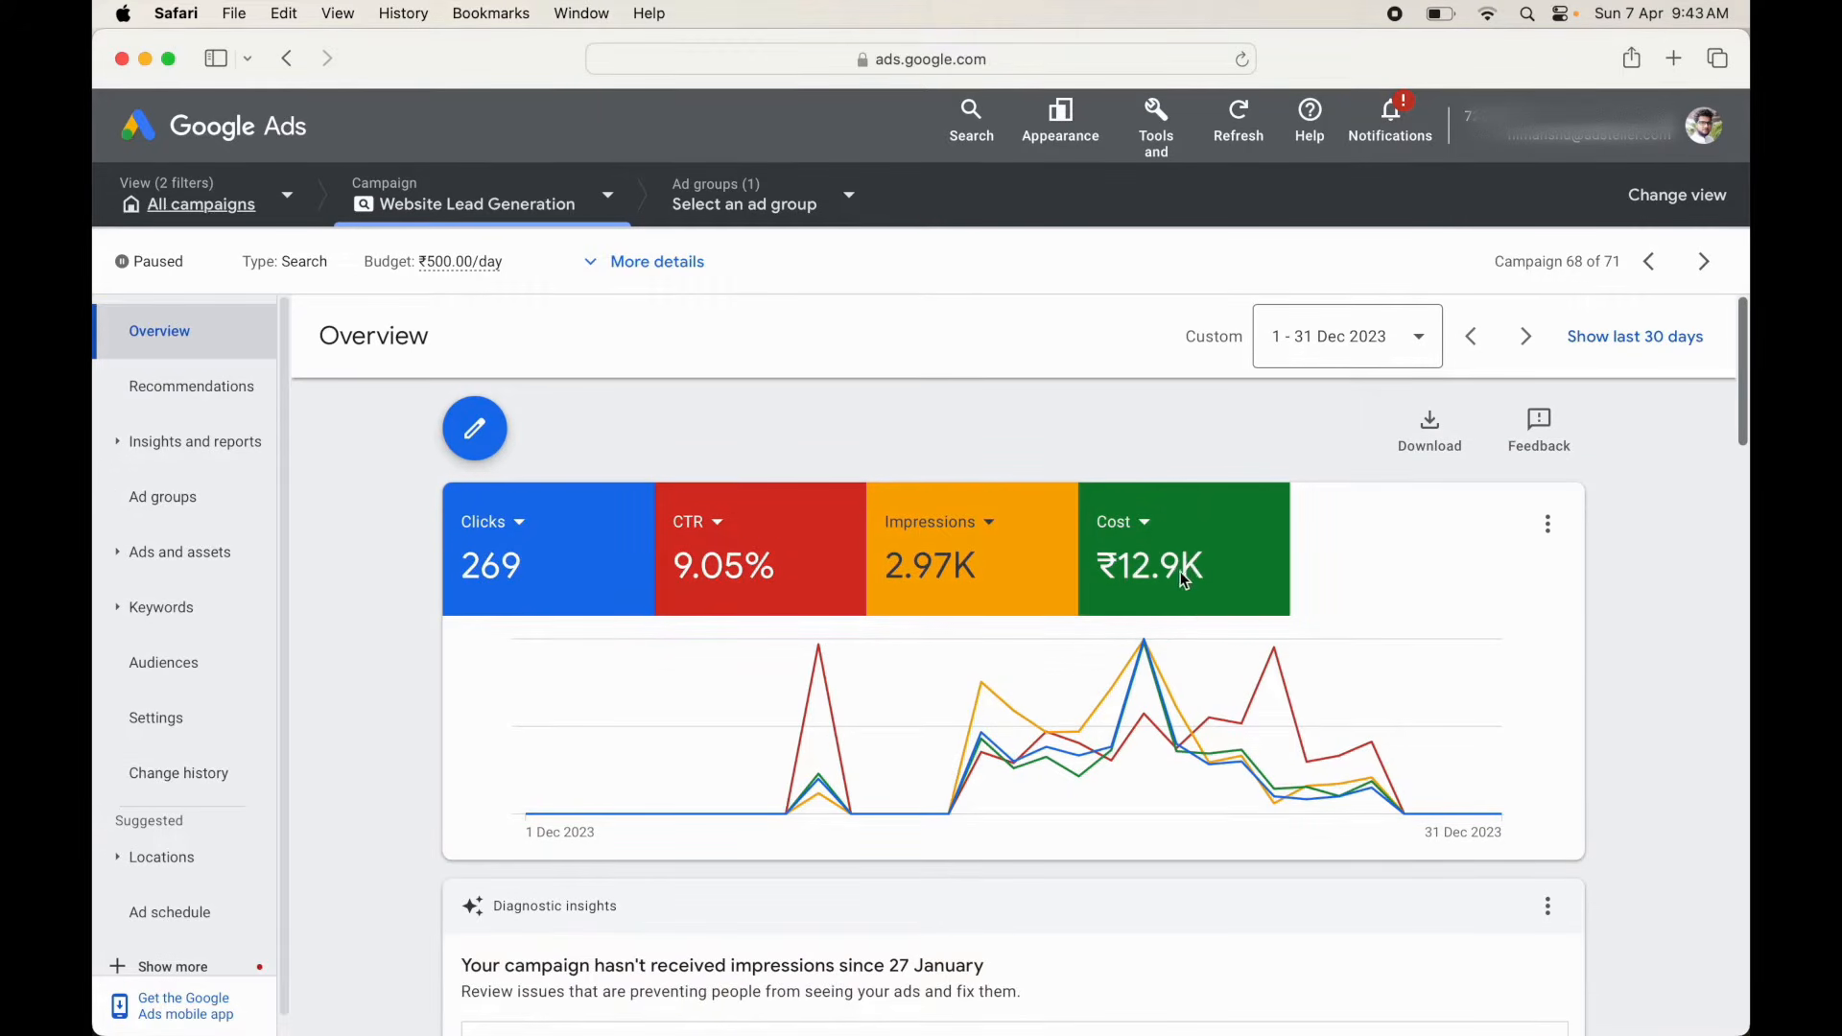
mouse_move(975, 574)
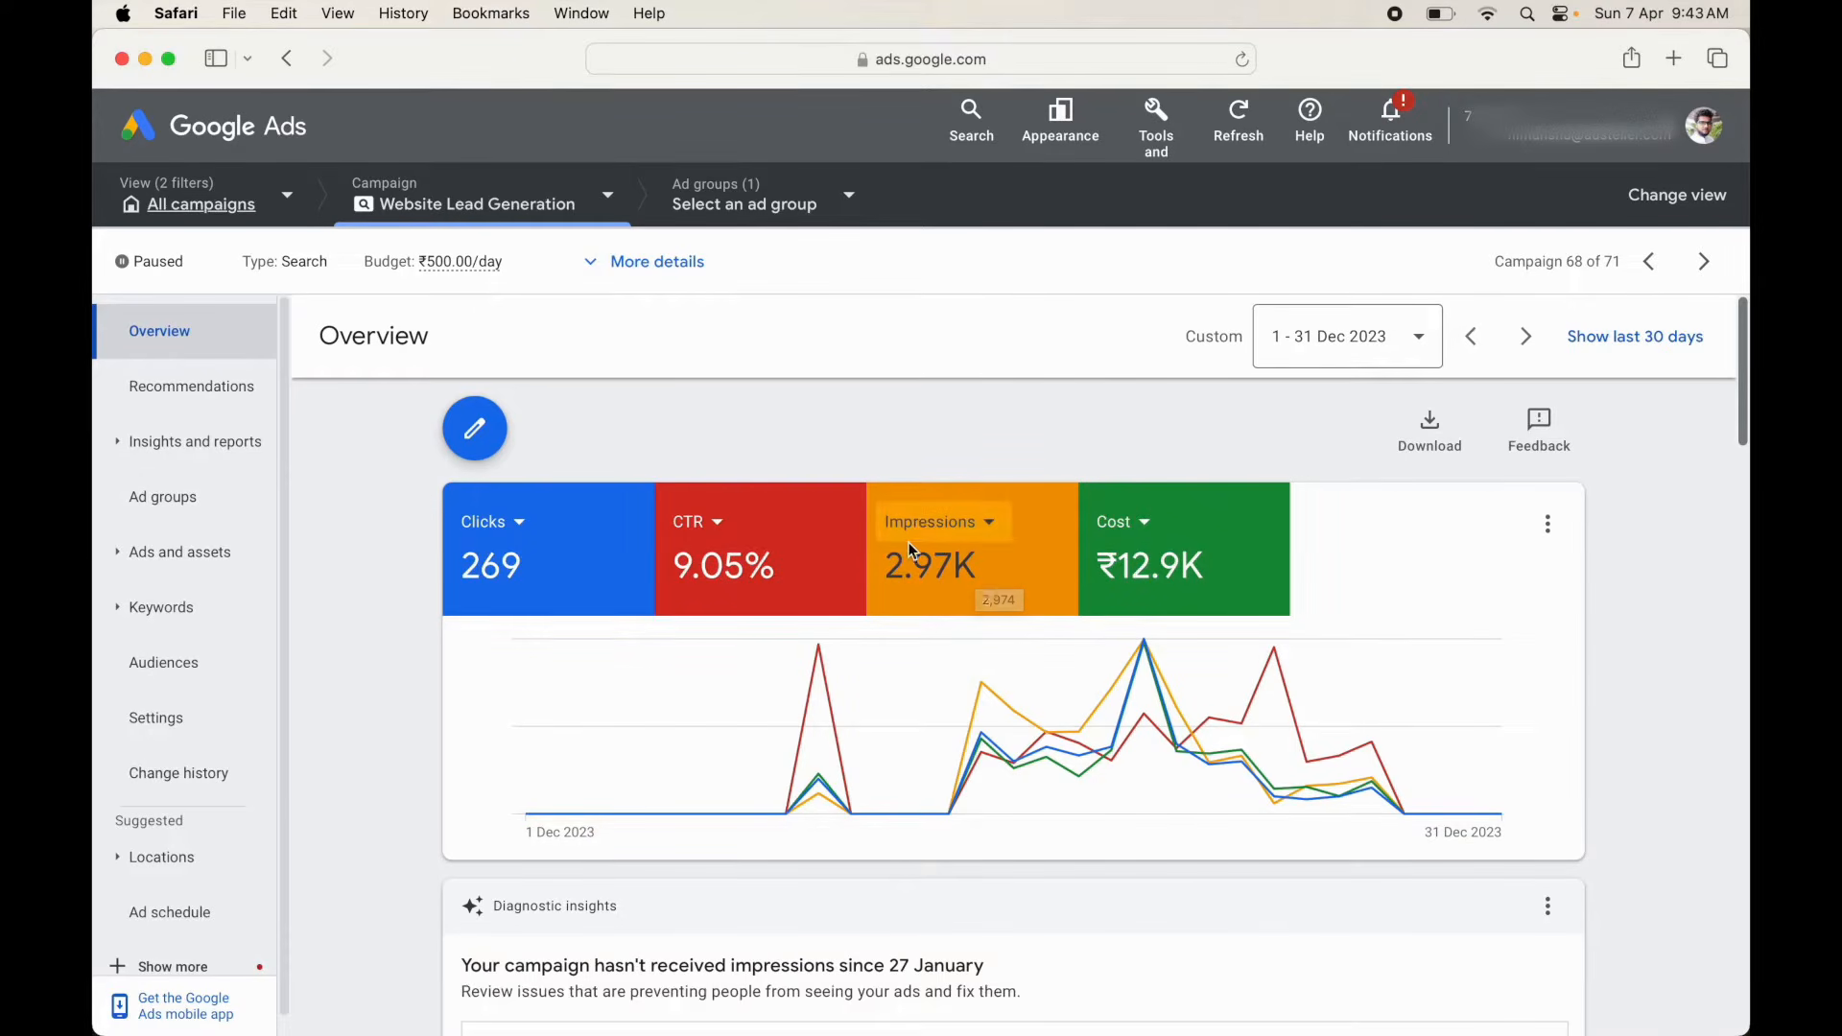
mouse_move(700, 575)
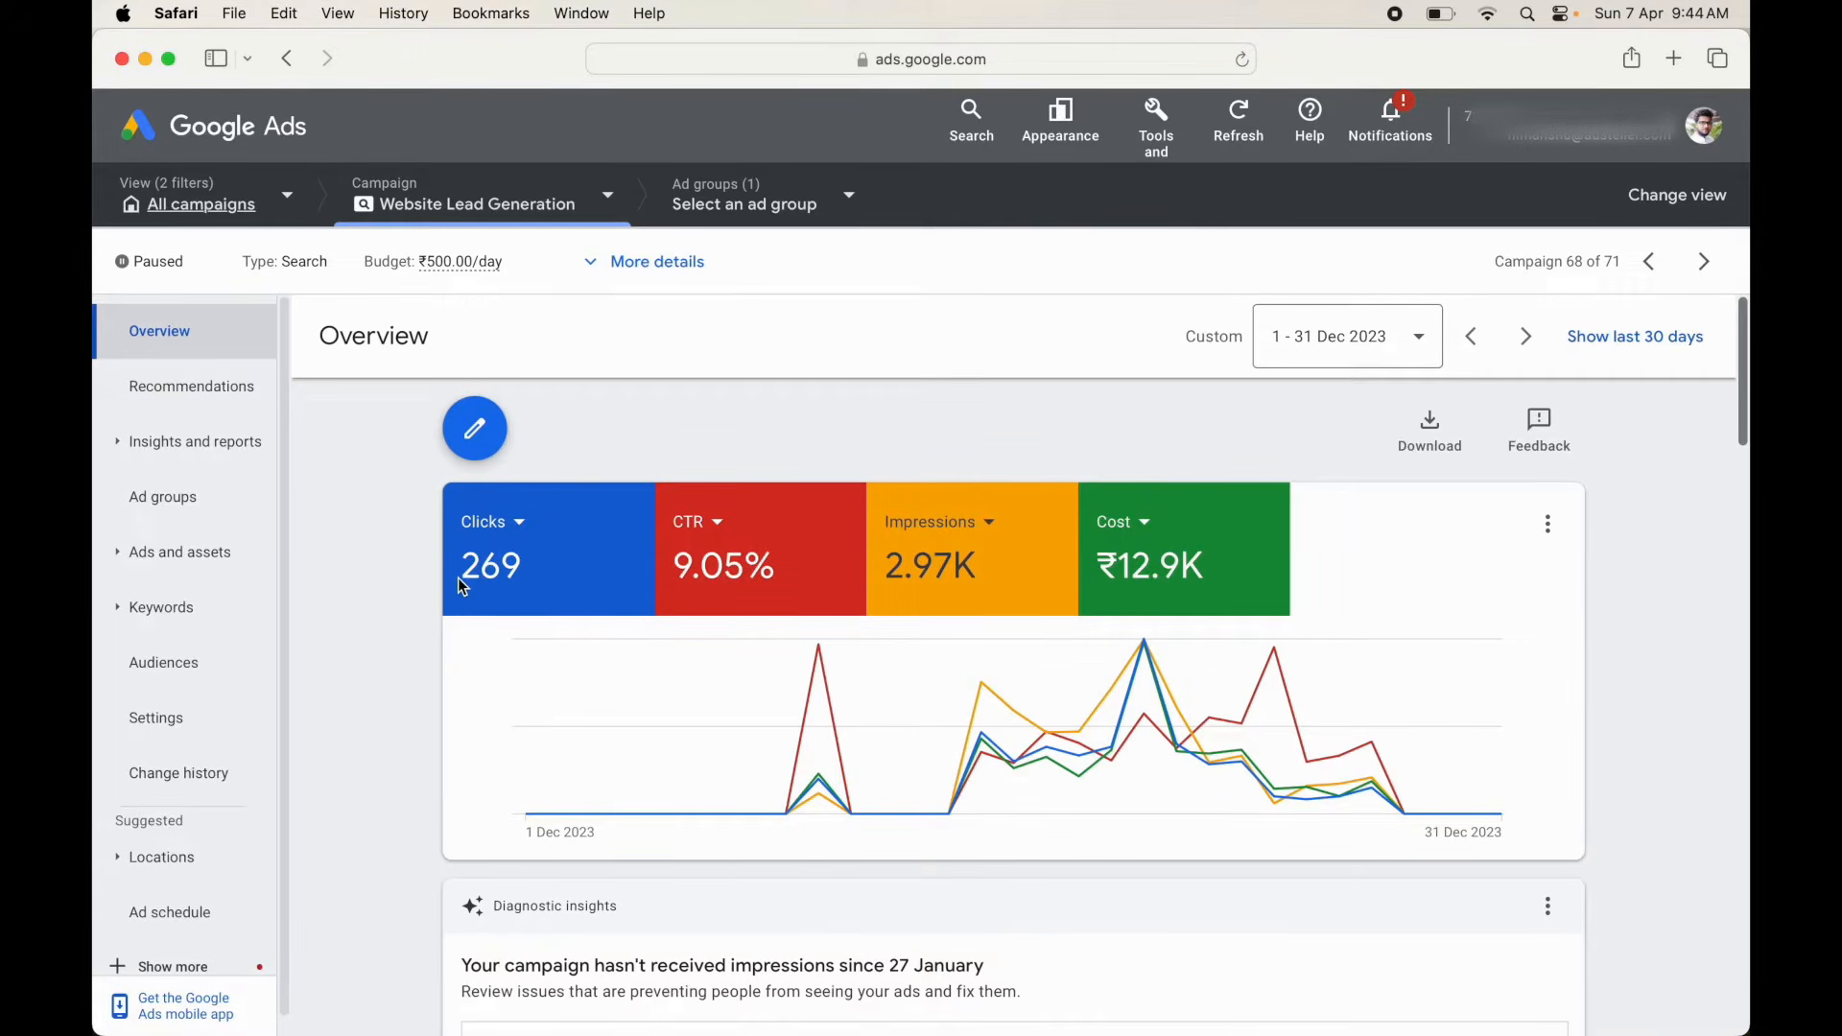
click(508, 522)
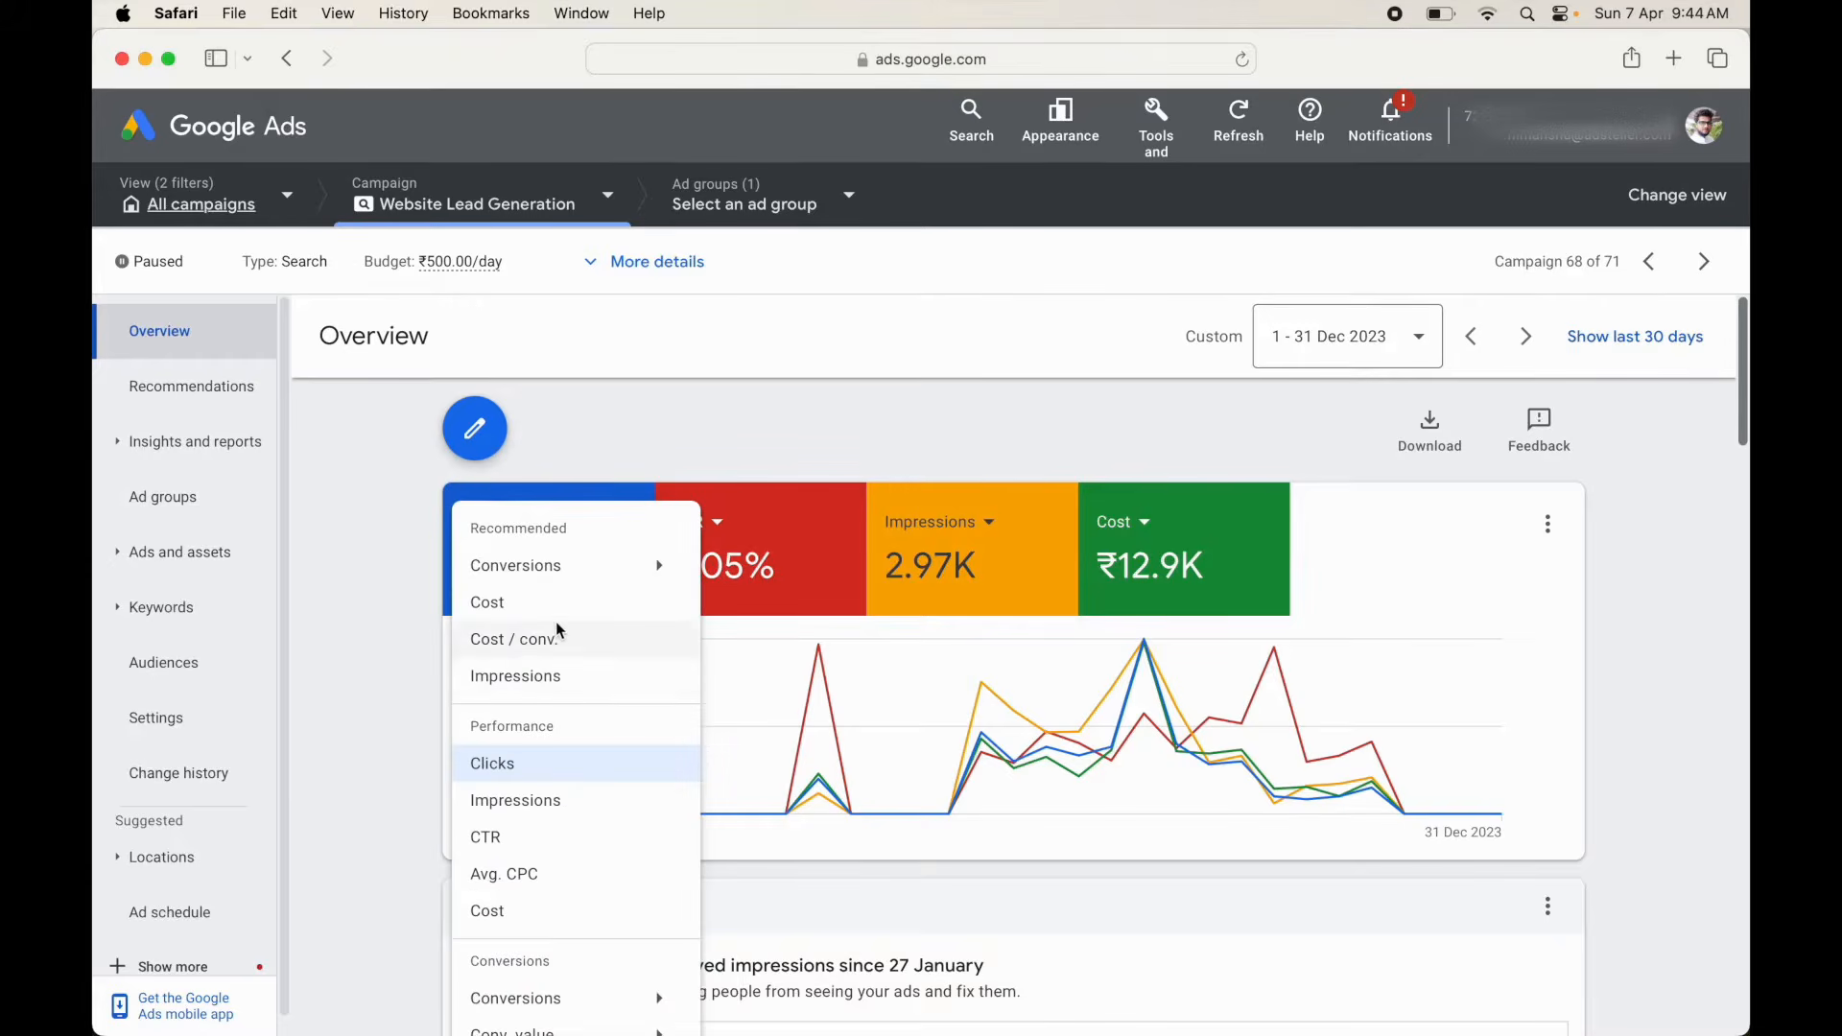
click(597, 587)
click(517, 522)
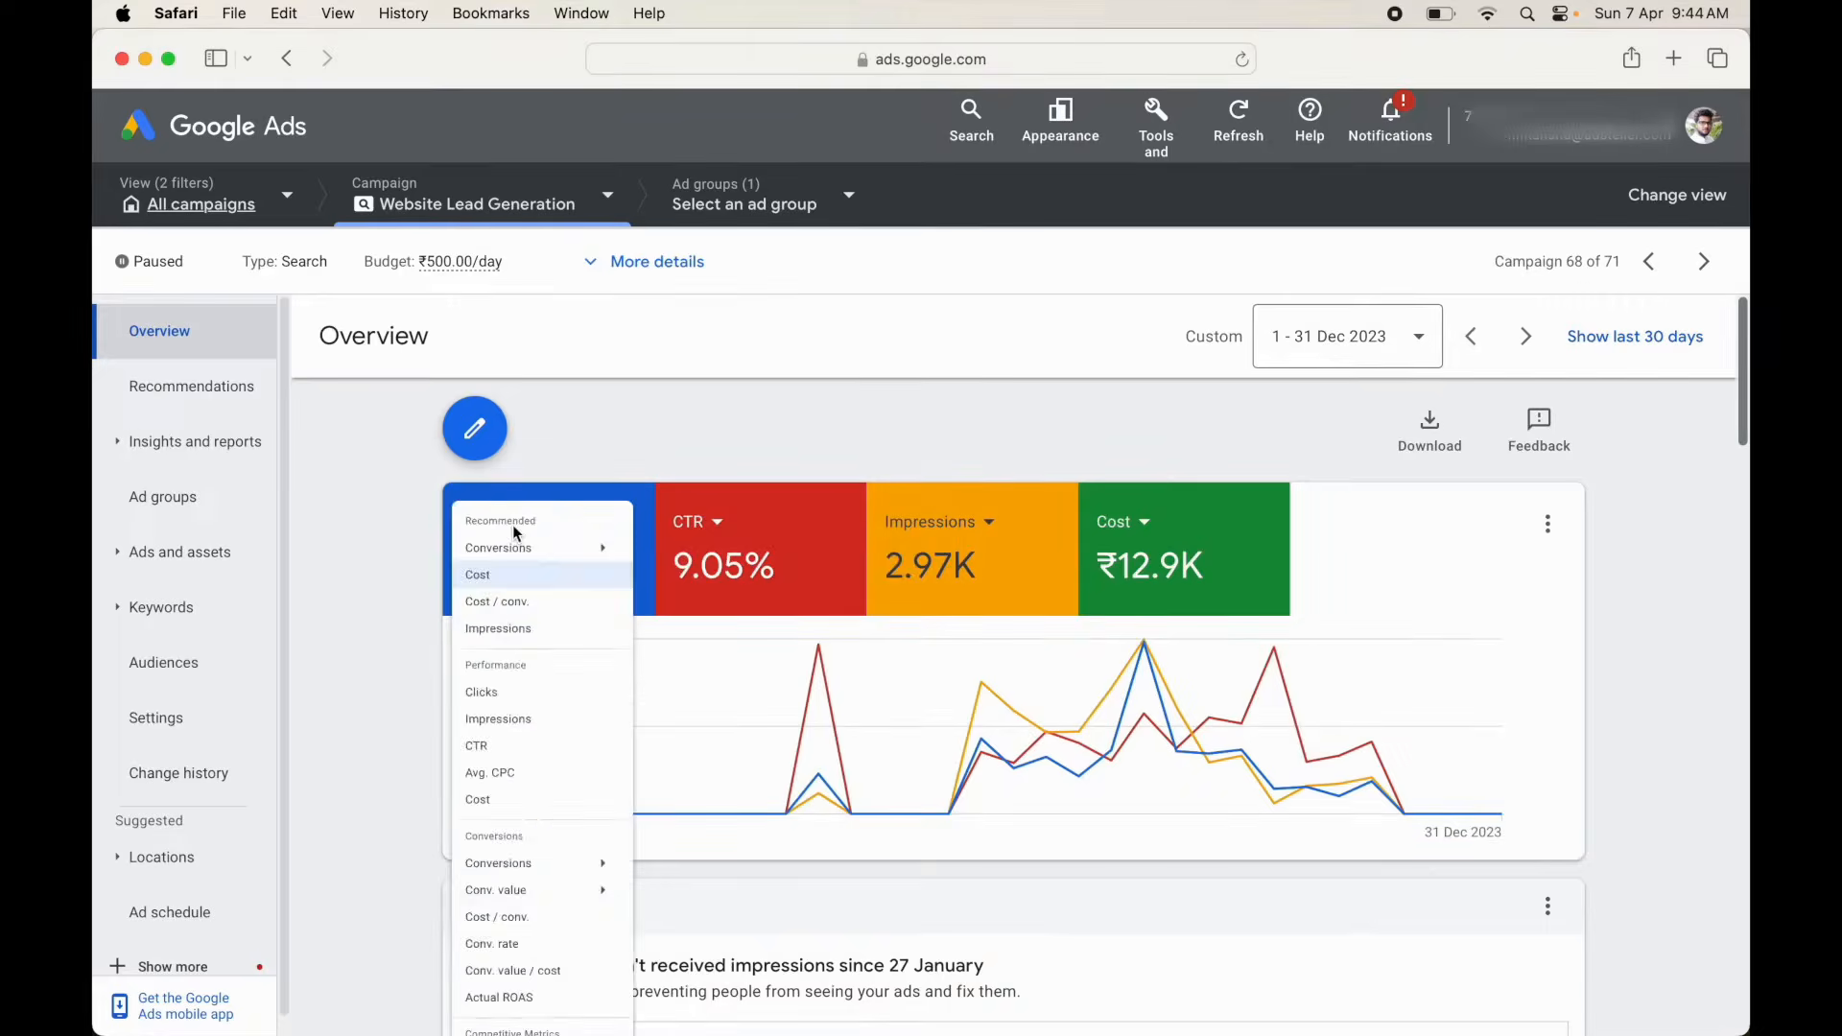
click(738, 566)
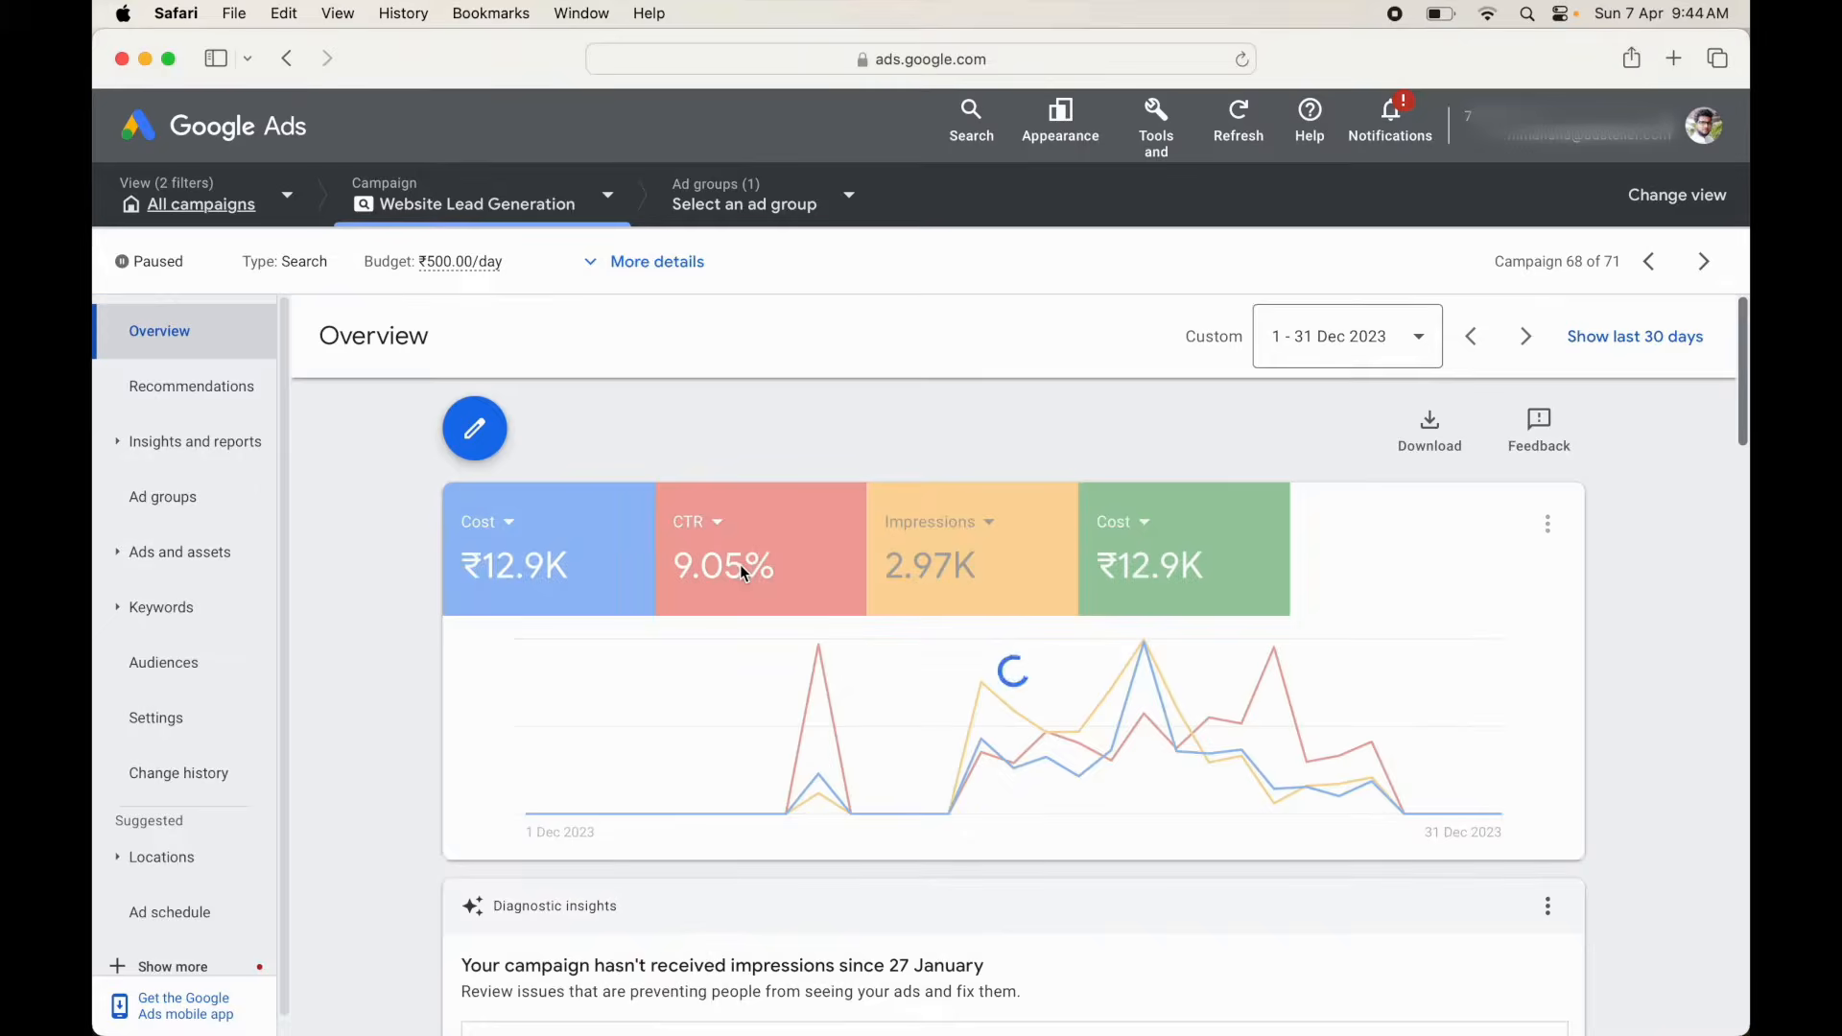
- Change the second metric of the overview scorecard from CTR to Cost / conv
click(715, 519)
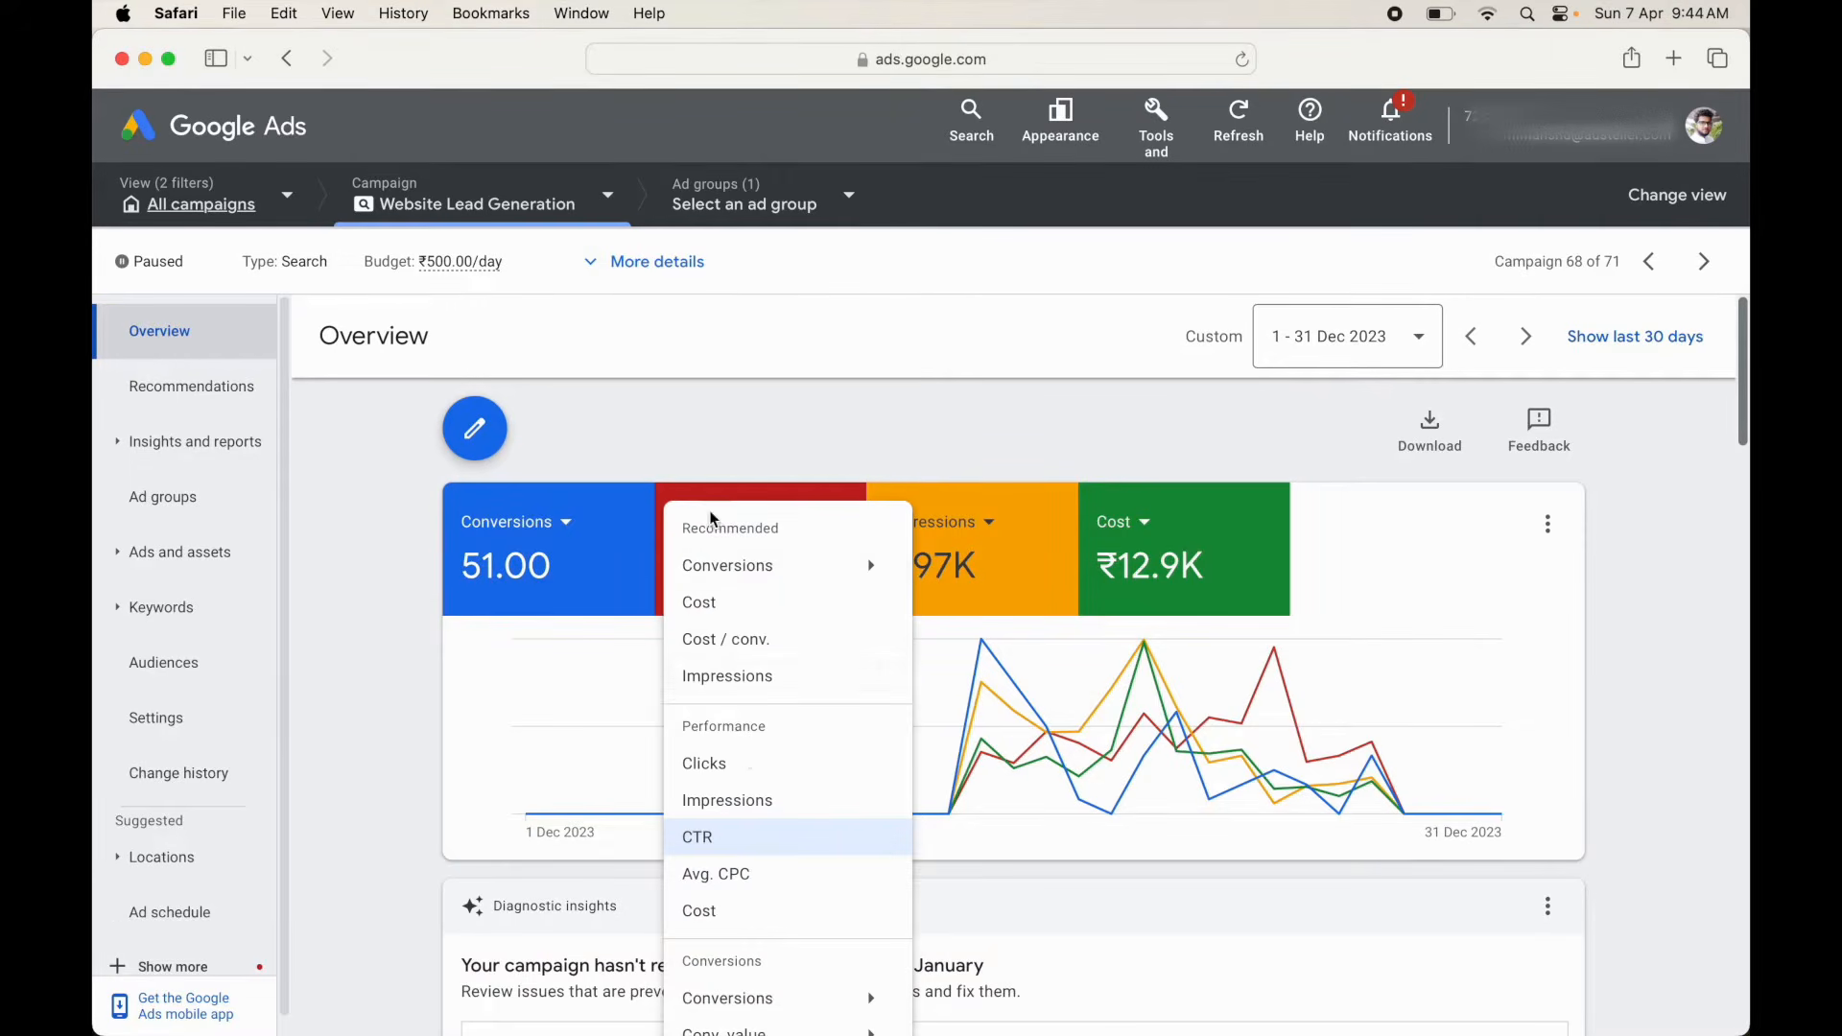
scroll(763, 799, down, 1)
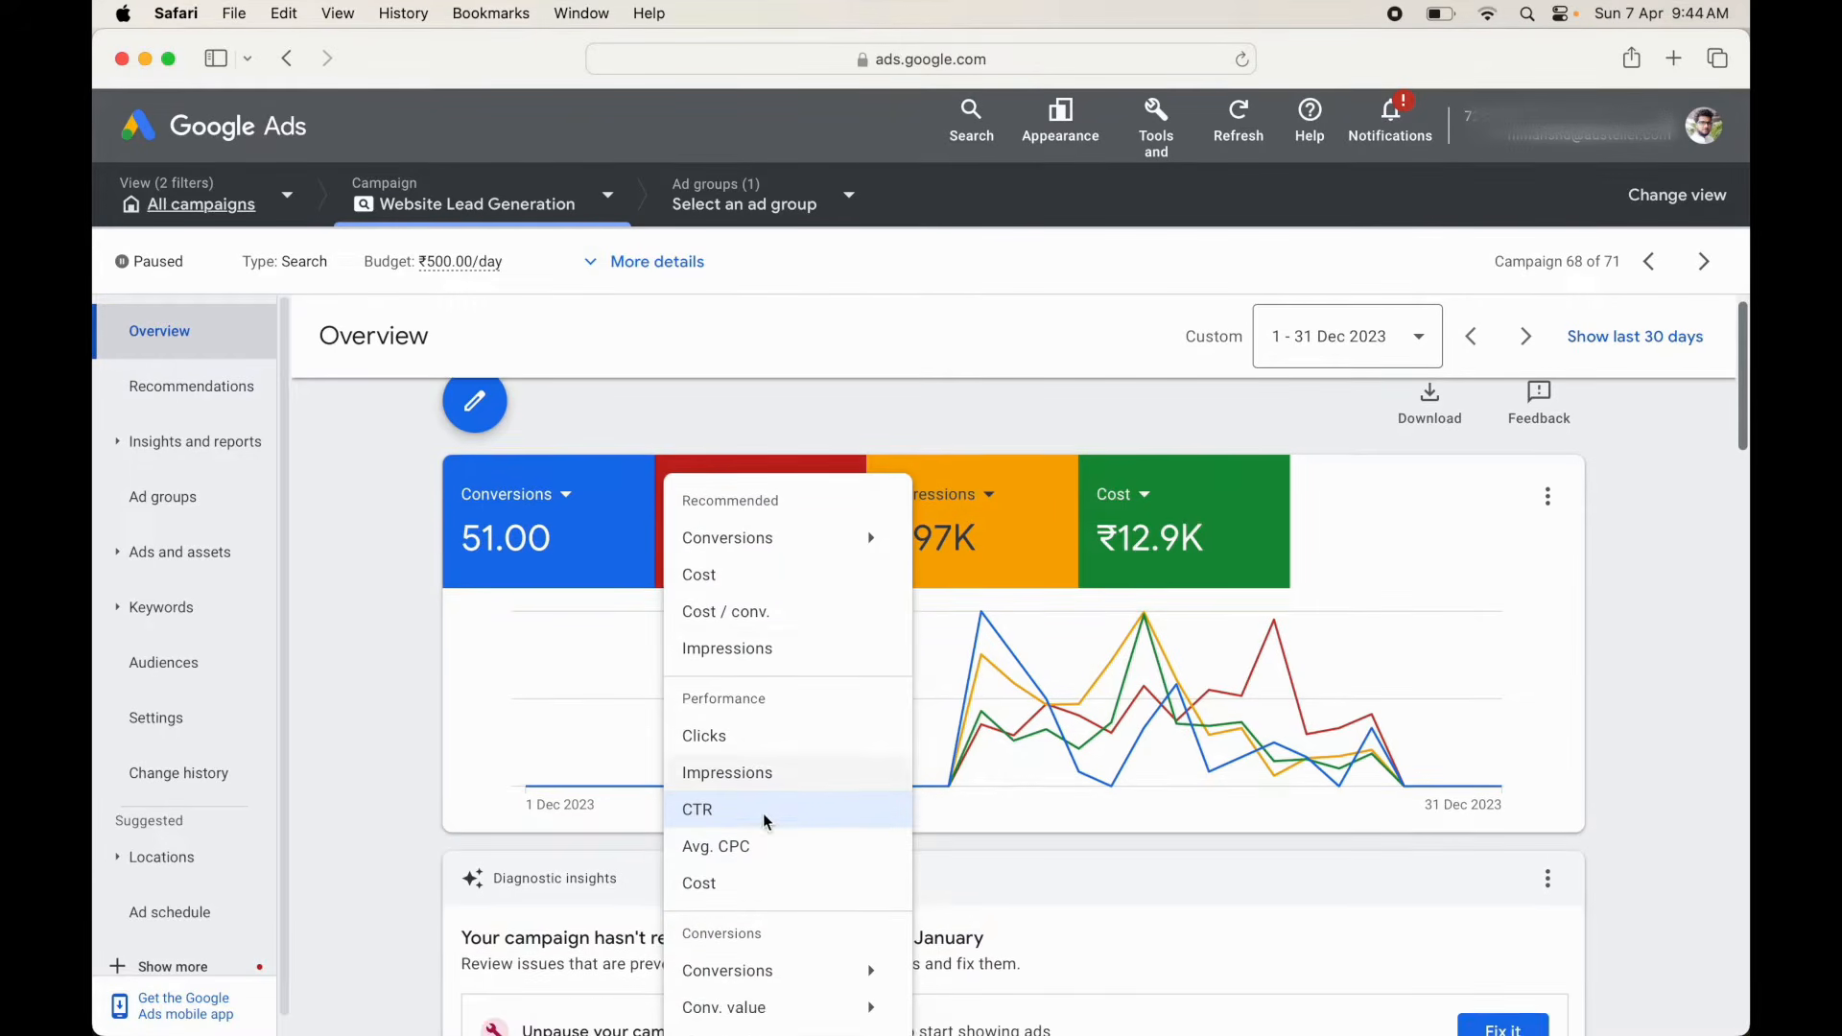
click(763, 619)
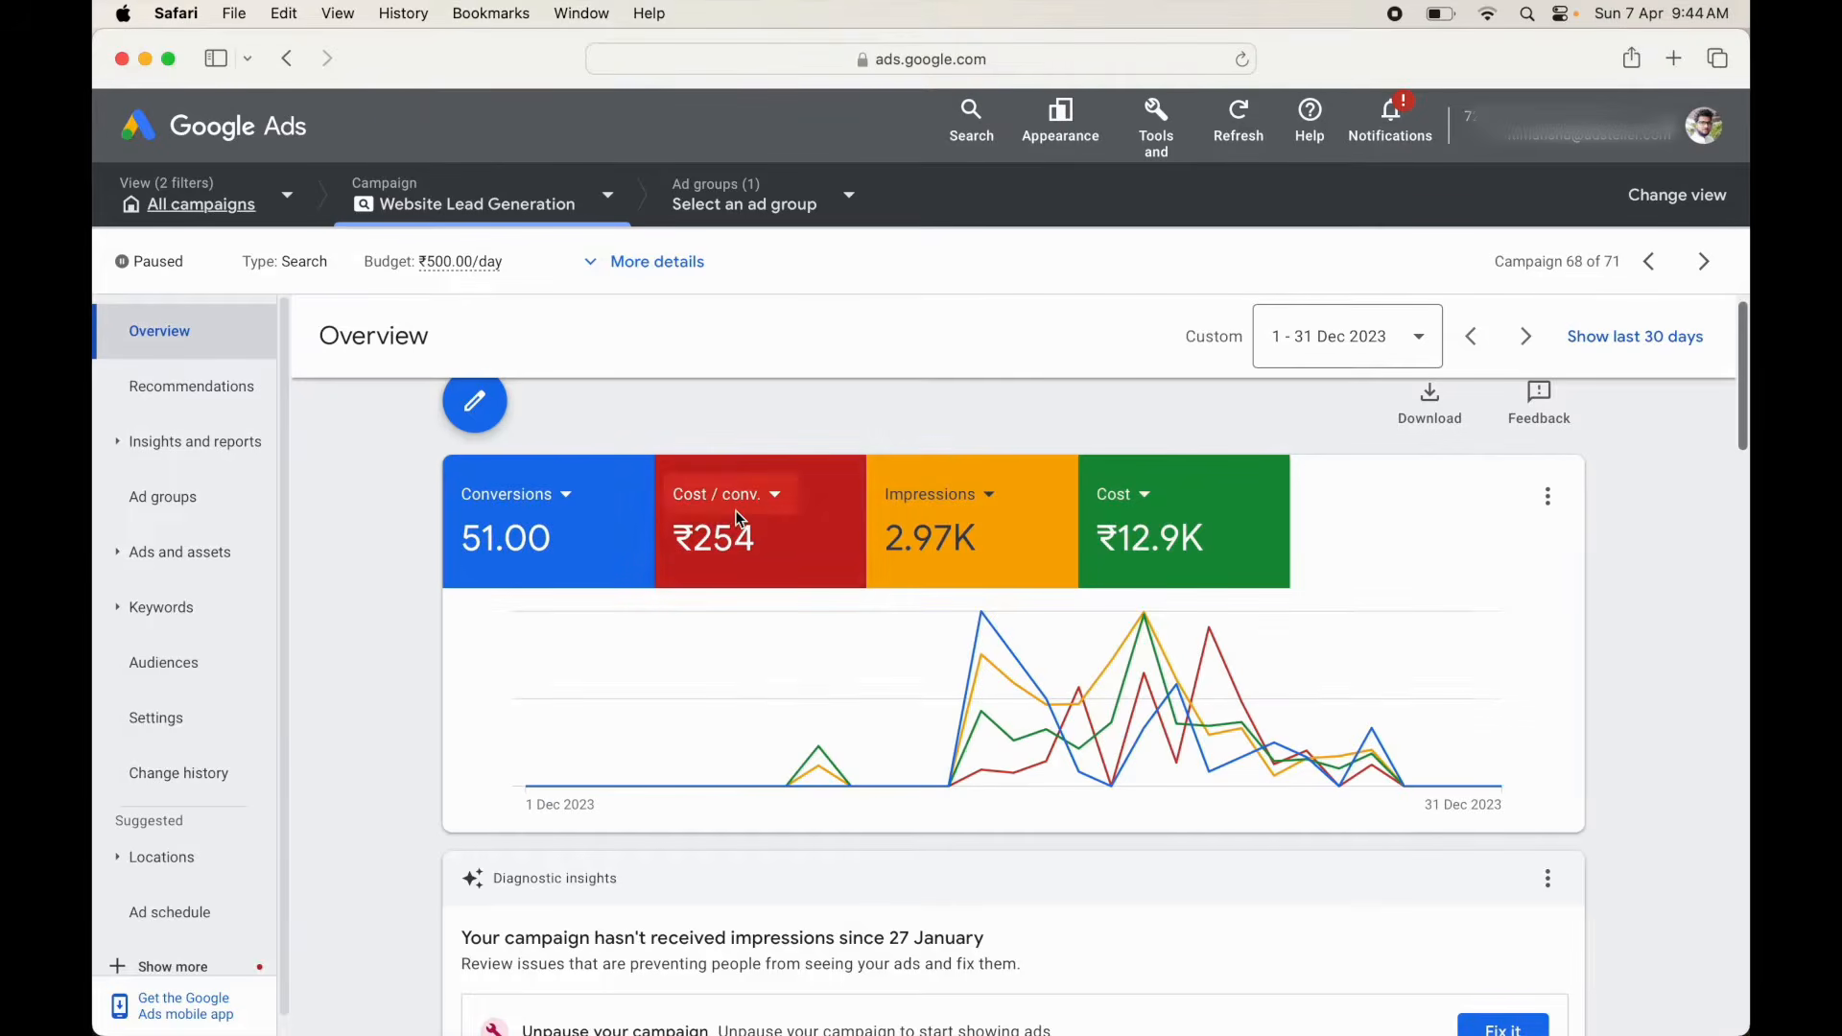
scroll(407, 737, up, 1)
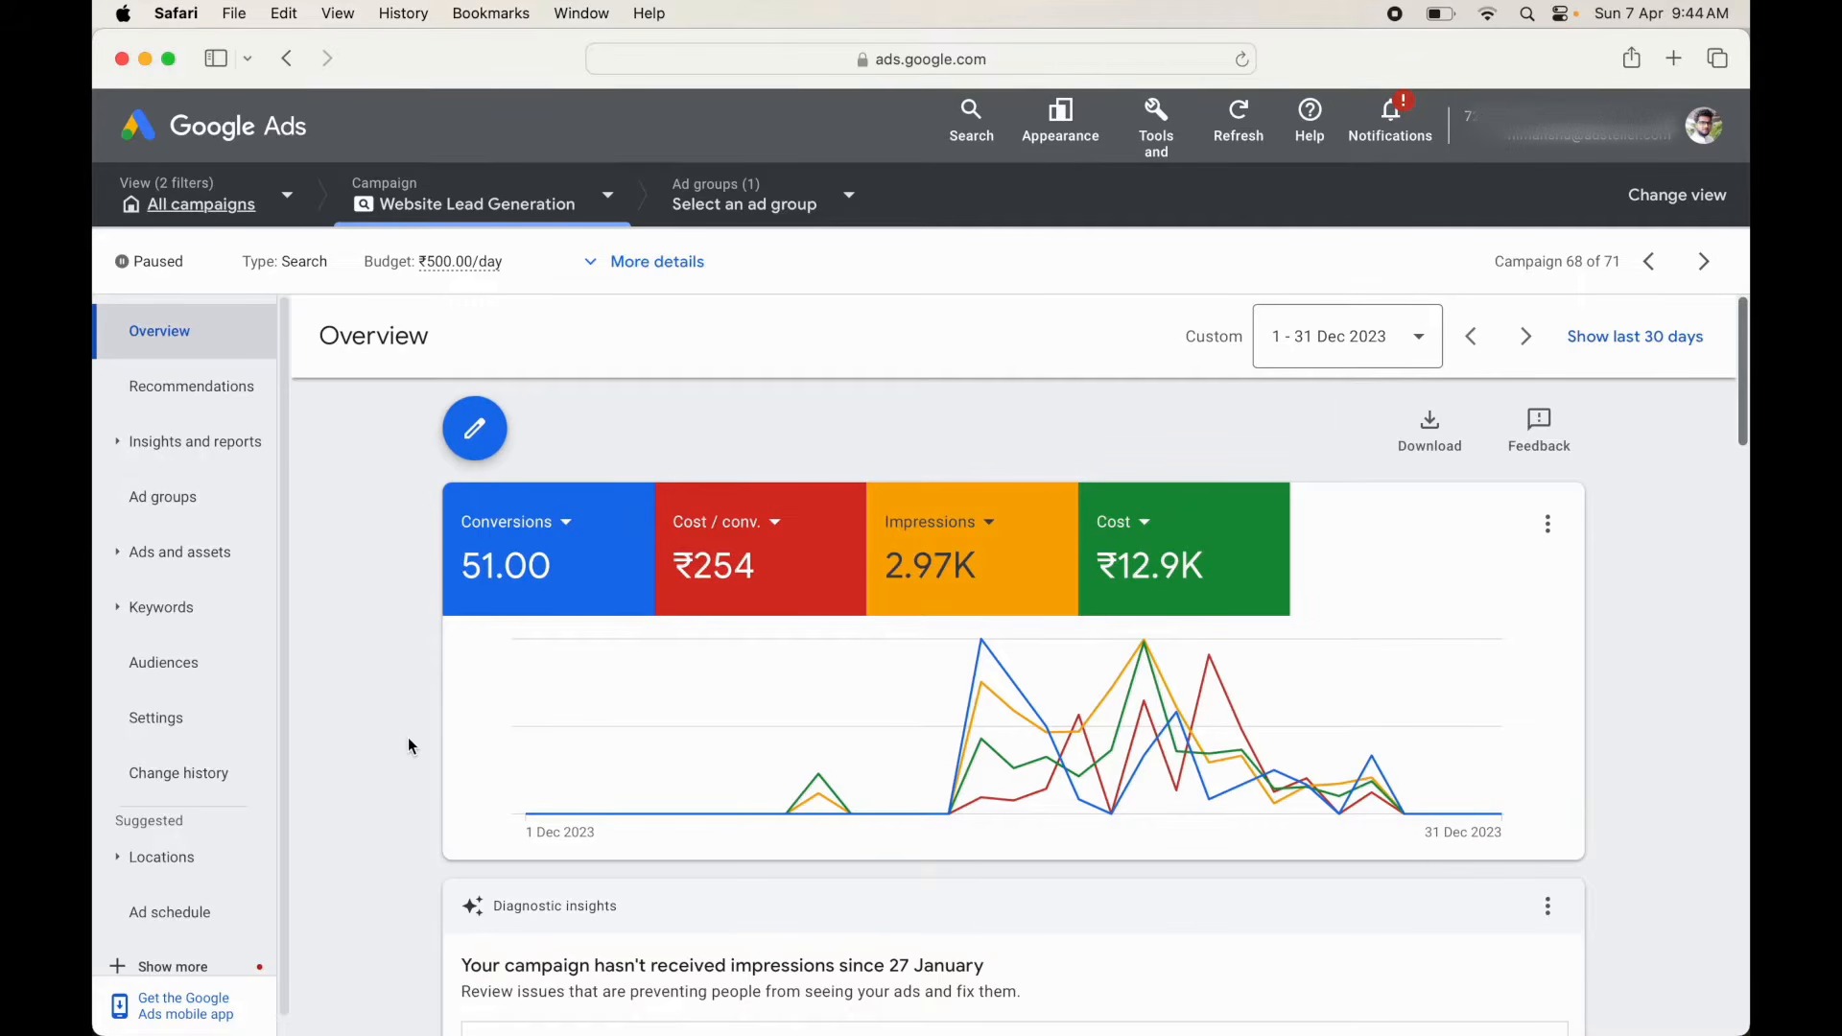
- Review the campaign diagnostics and the most-shown ad of Ad group 1 on the overview page
scroll(409, 746, down, 10)
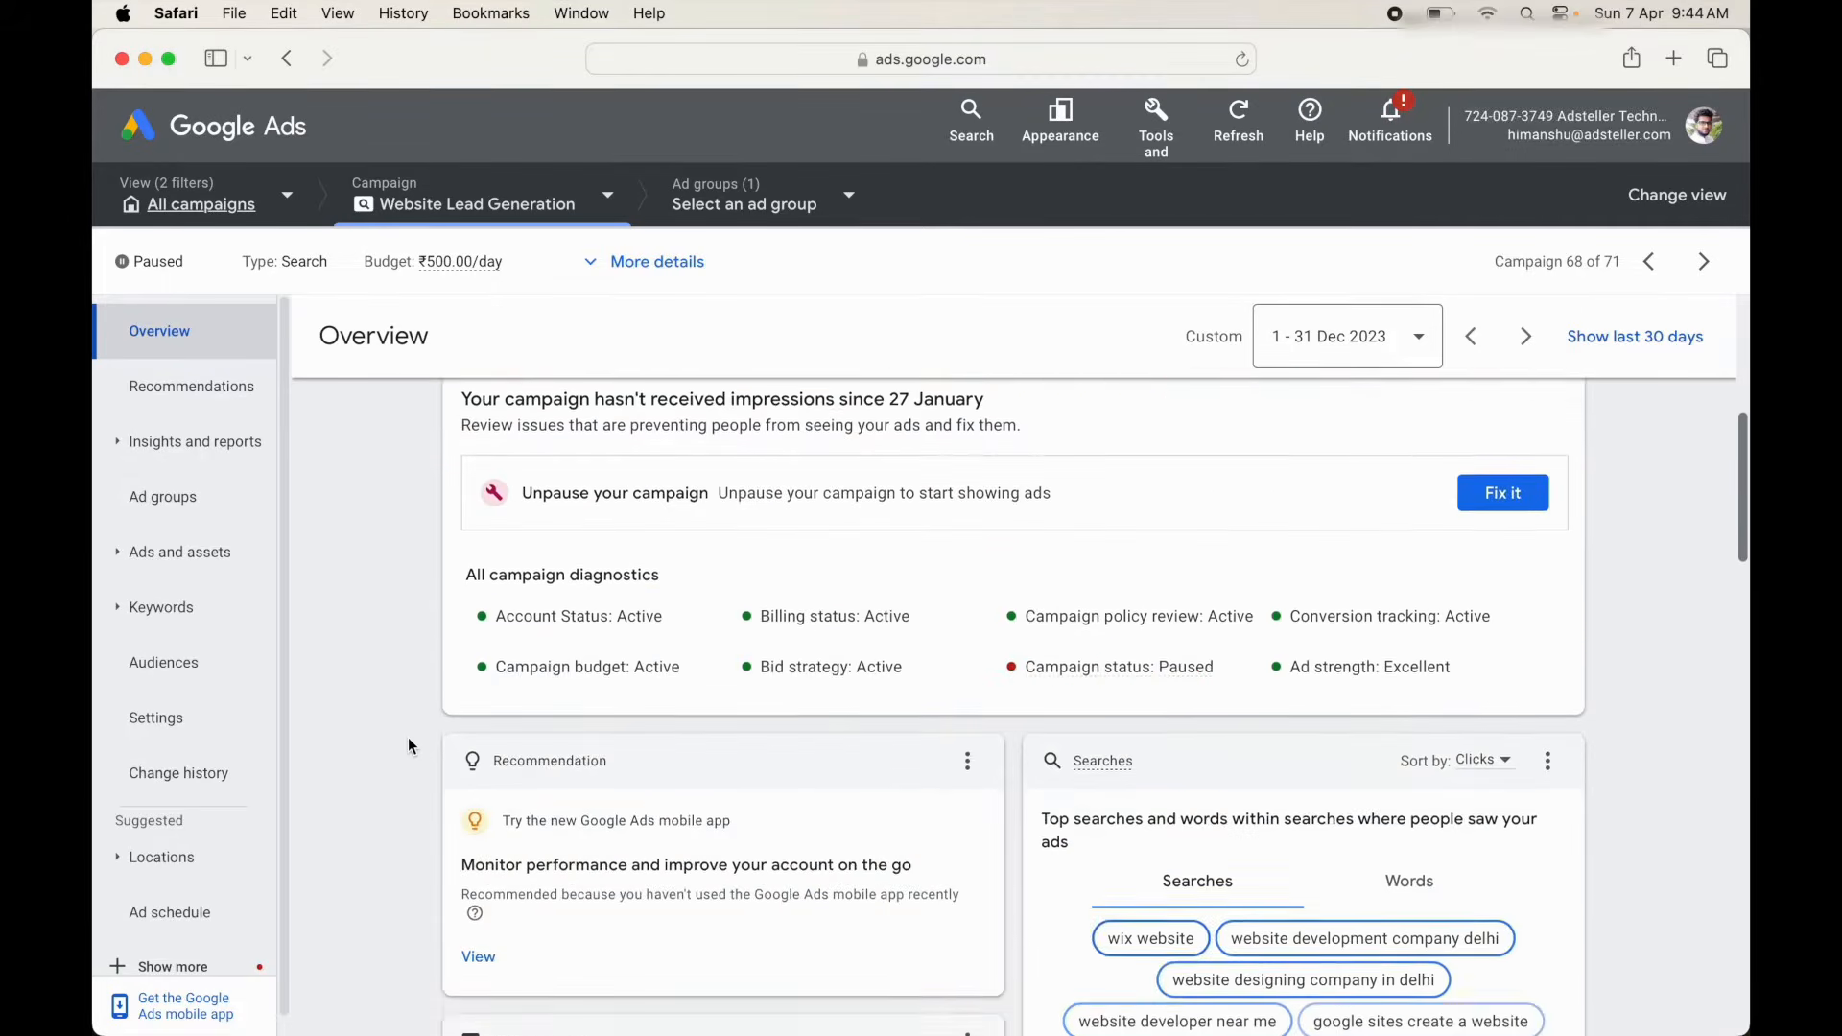
scroll(408, 745, down, 3)
scroll(409, 745, down, 2)
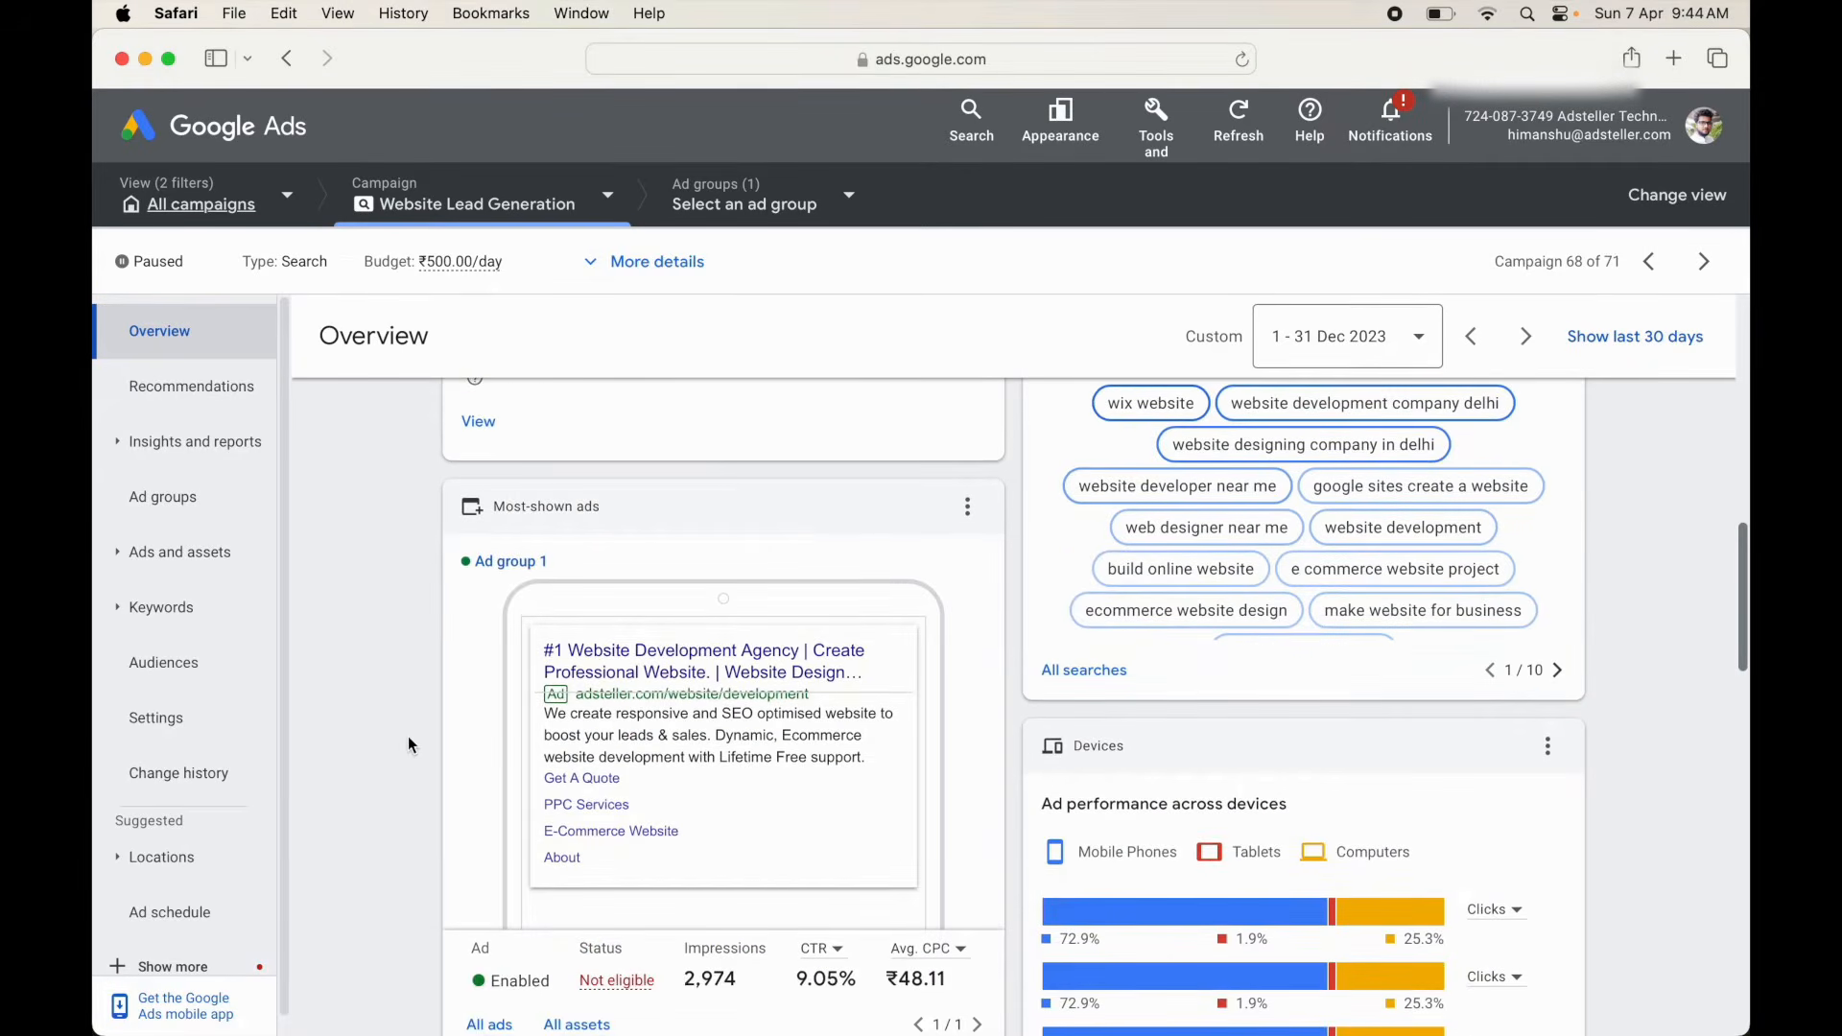
scroll(451, 675, down, 1)
mouse_move(585, 641)
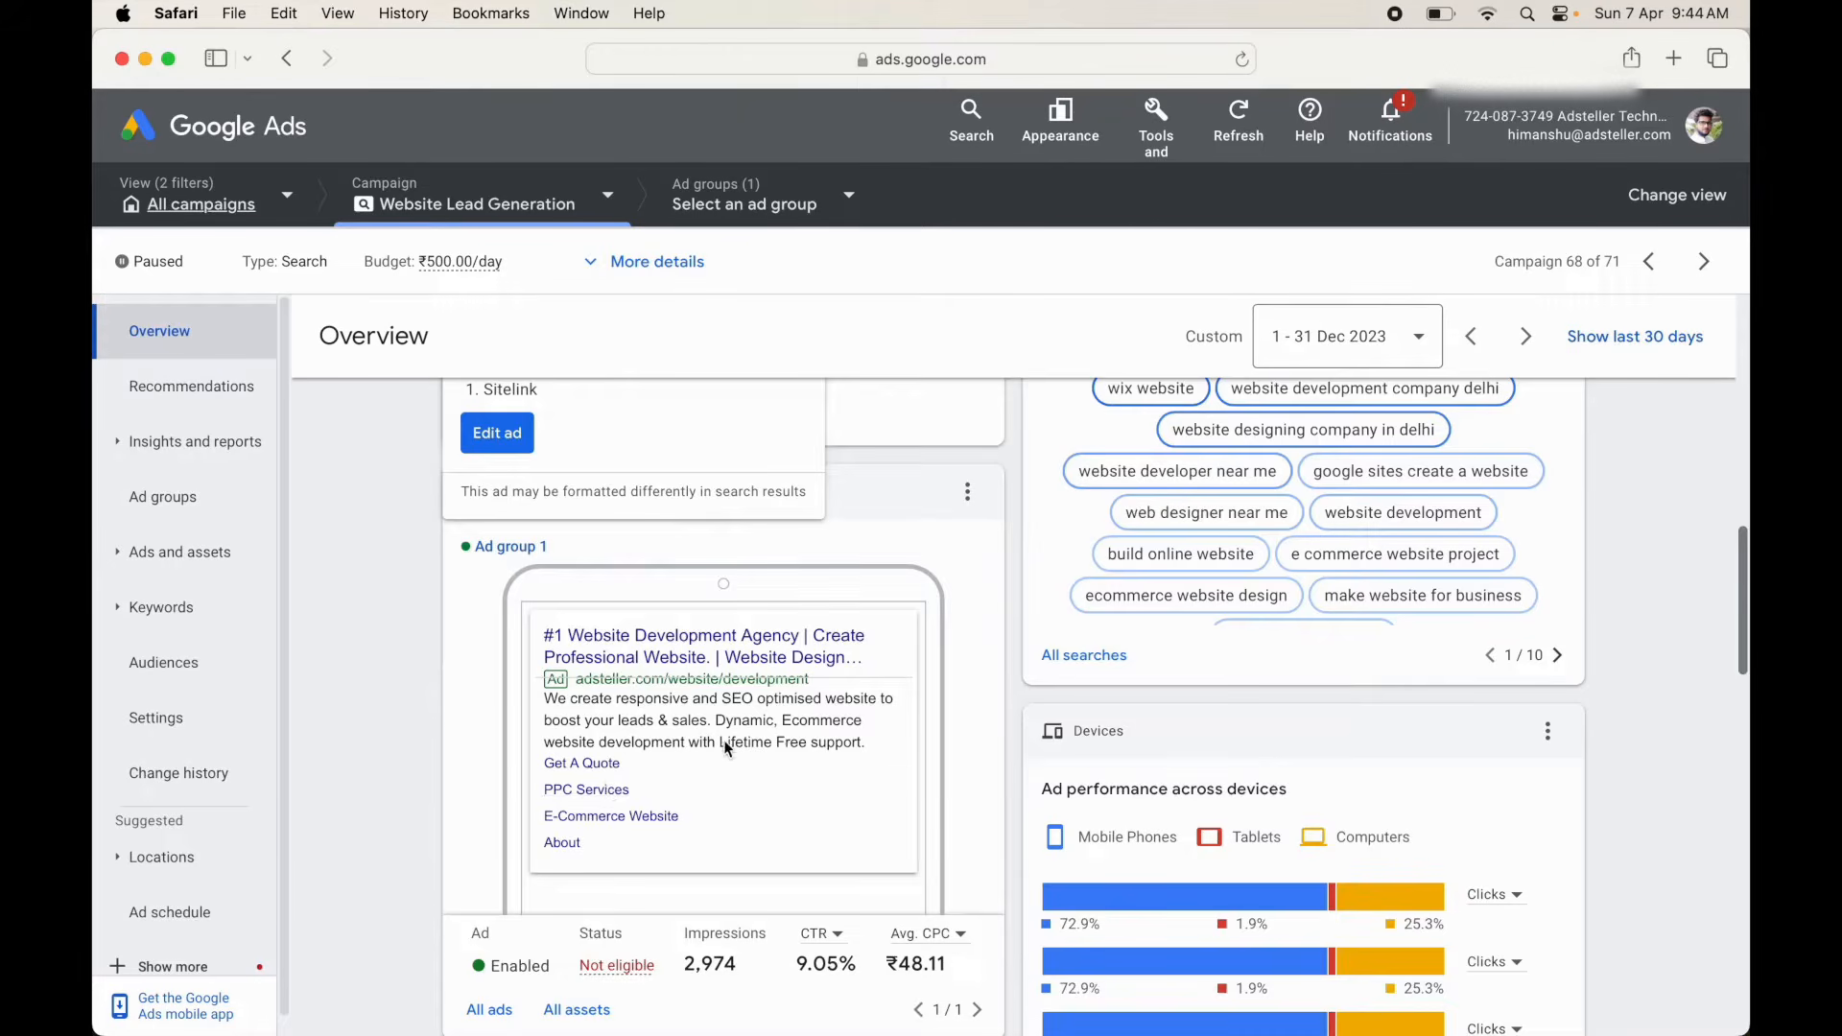
scroll(921, 799, down, 3)
scroll(923, 797, up, 10)
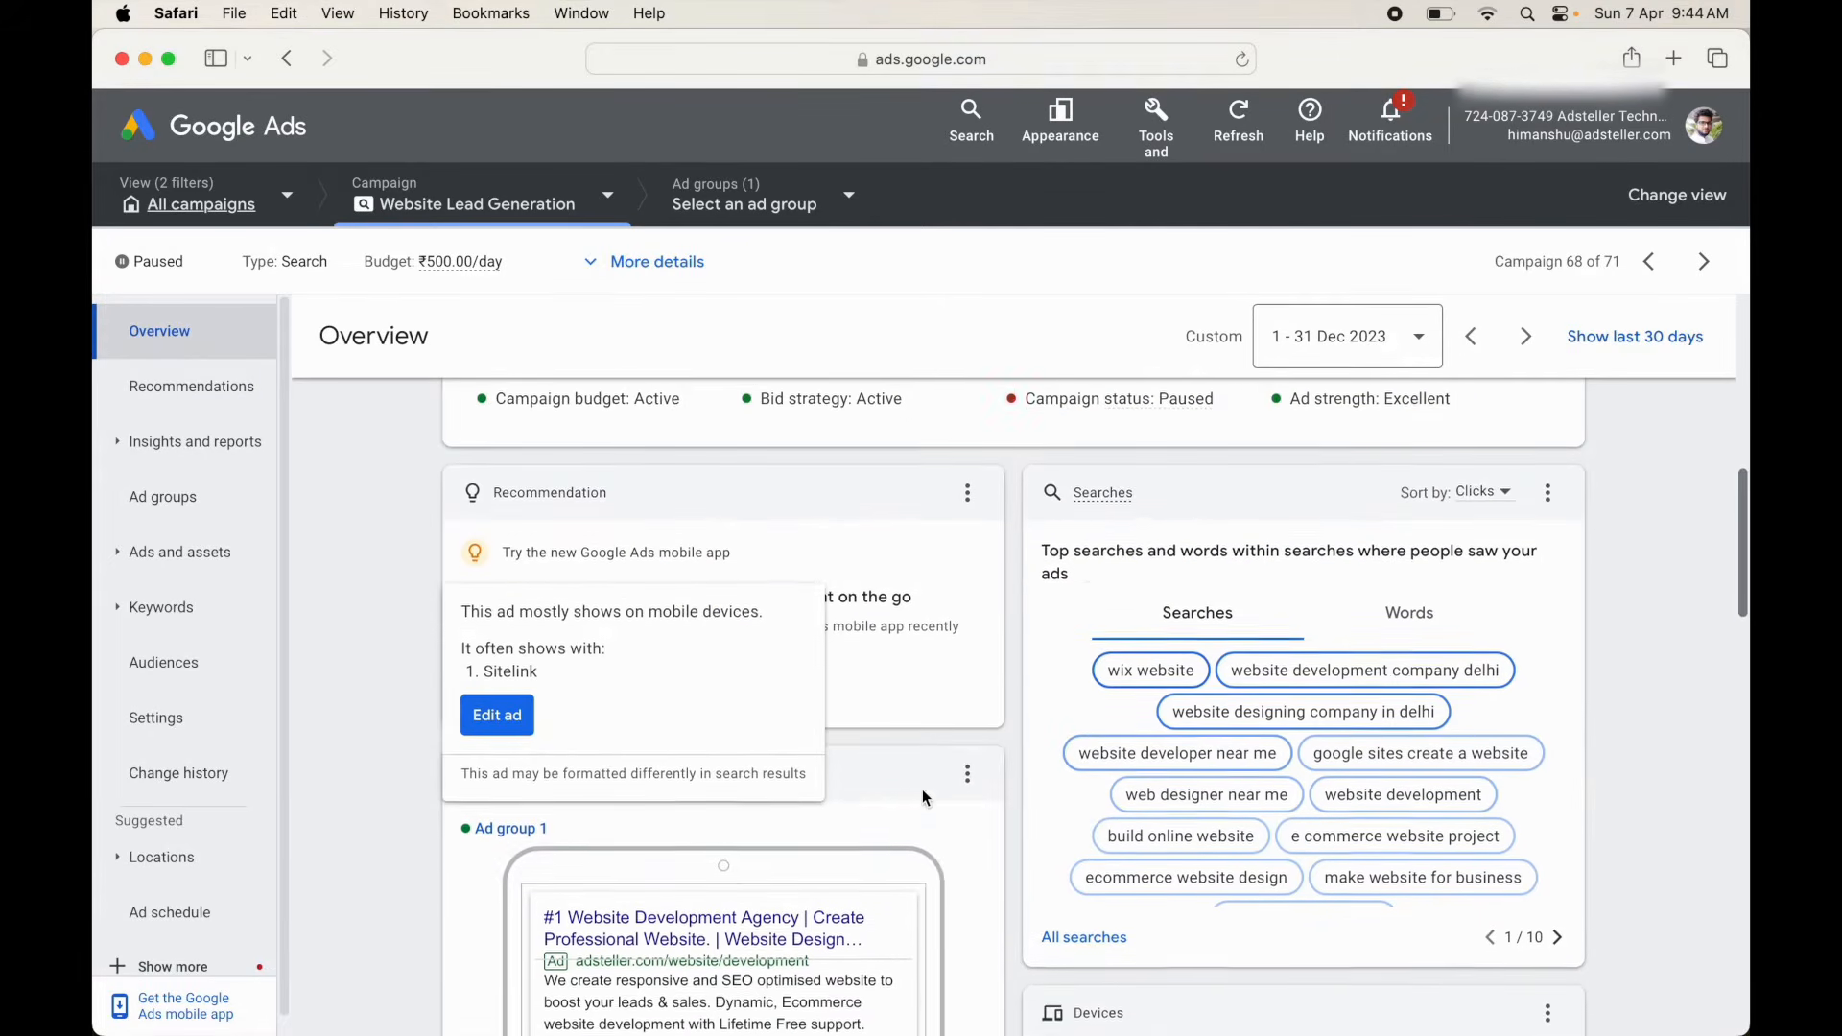
- Check which sorting metrics are available for the top searches in the Searches card
mouse_move(1068, 811)
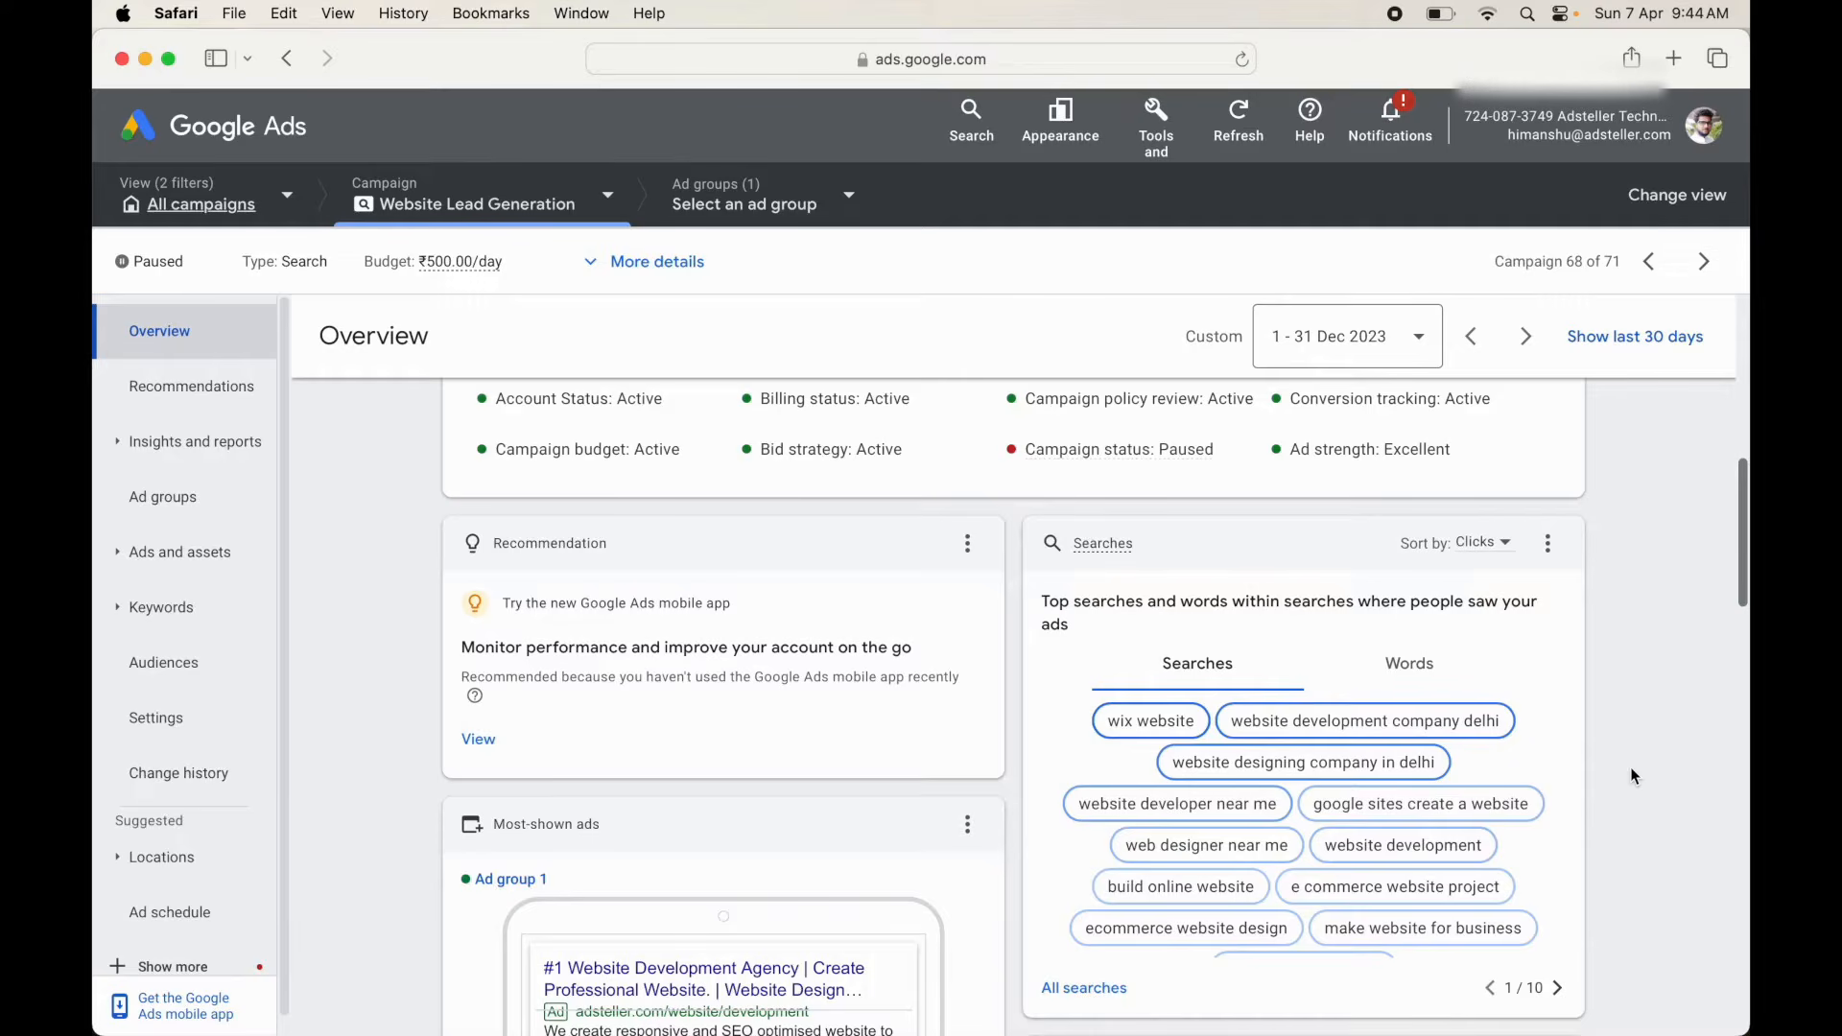
scroll(1632, 773, down, 1)
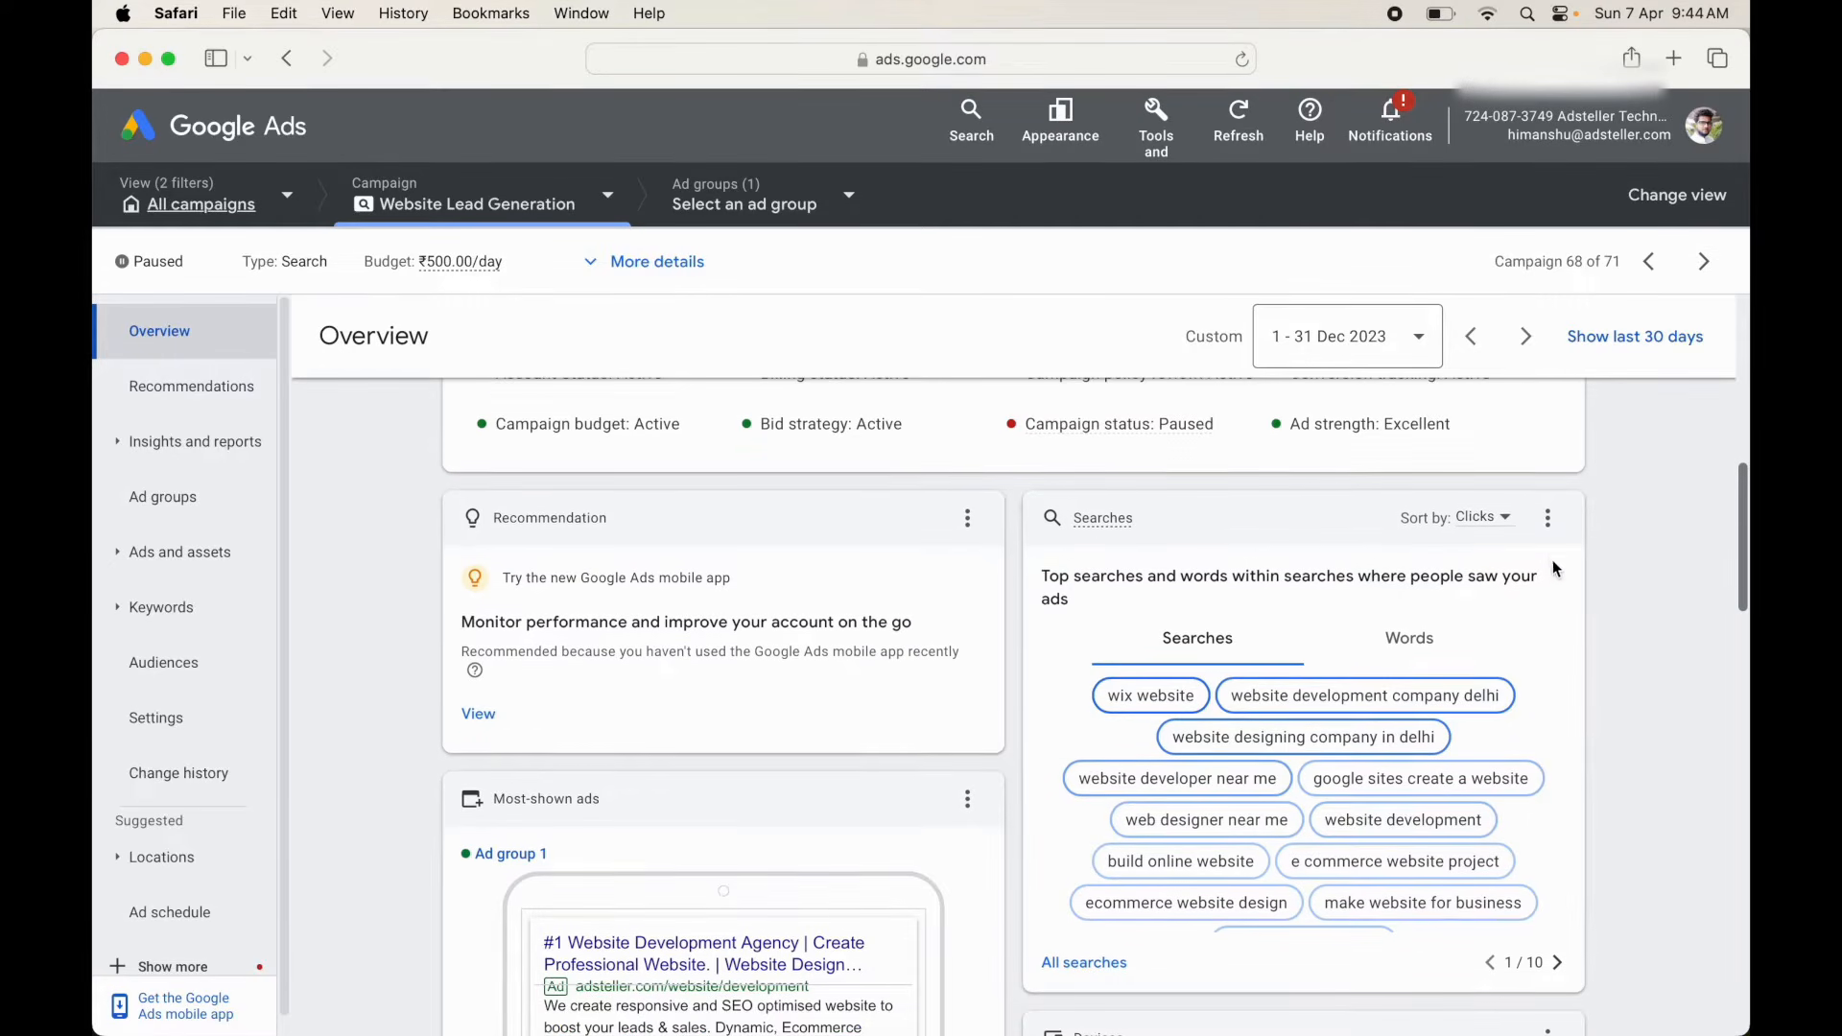
click(1497, 517)
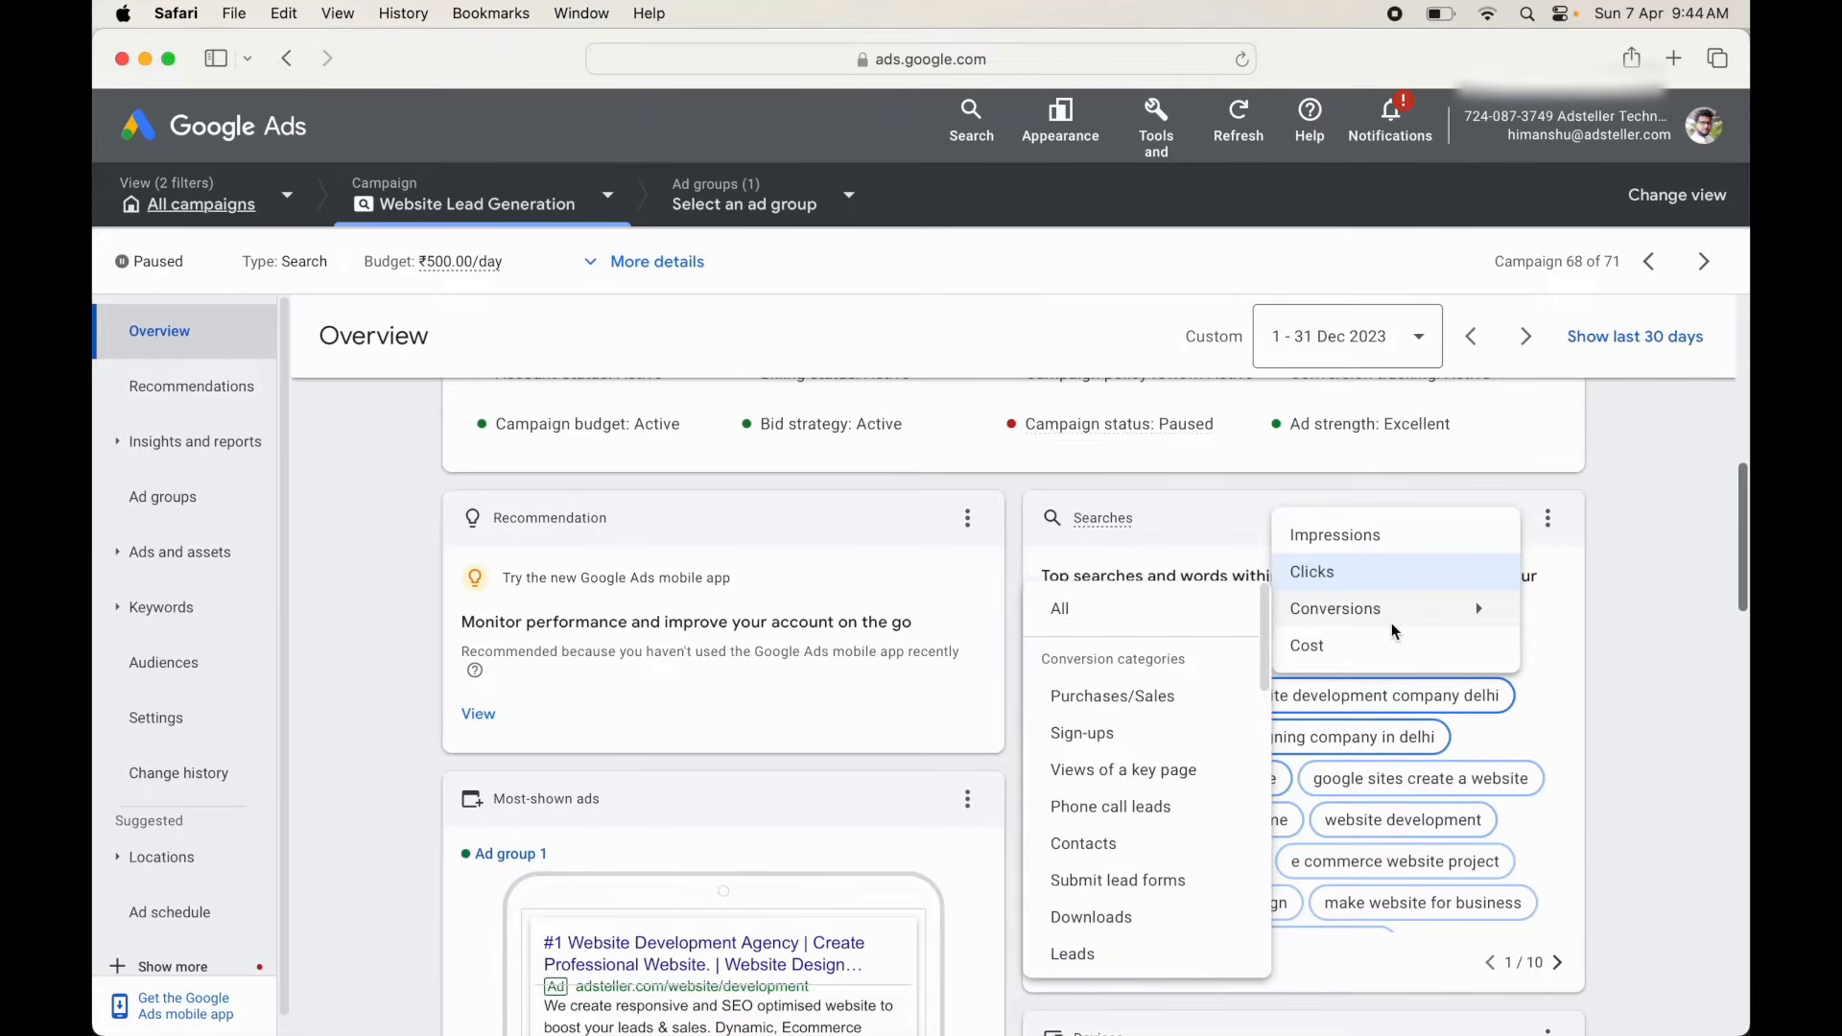
click(1614, 659)
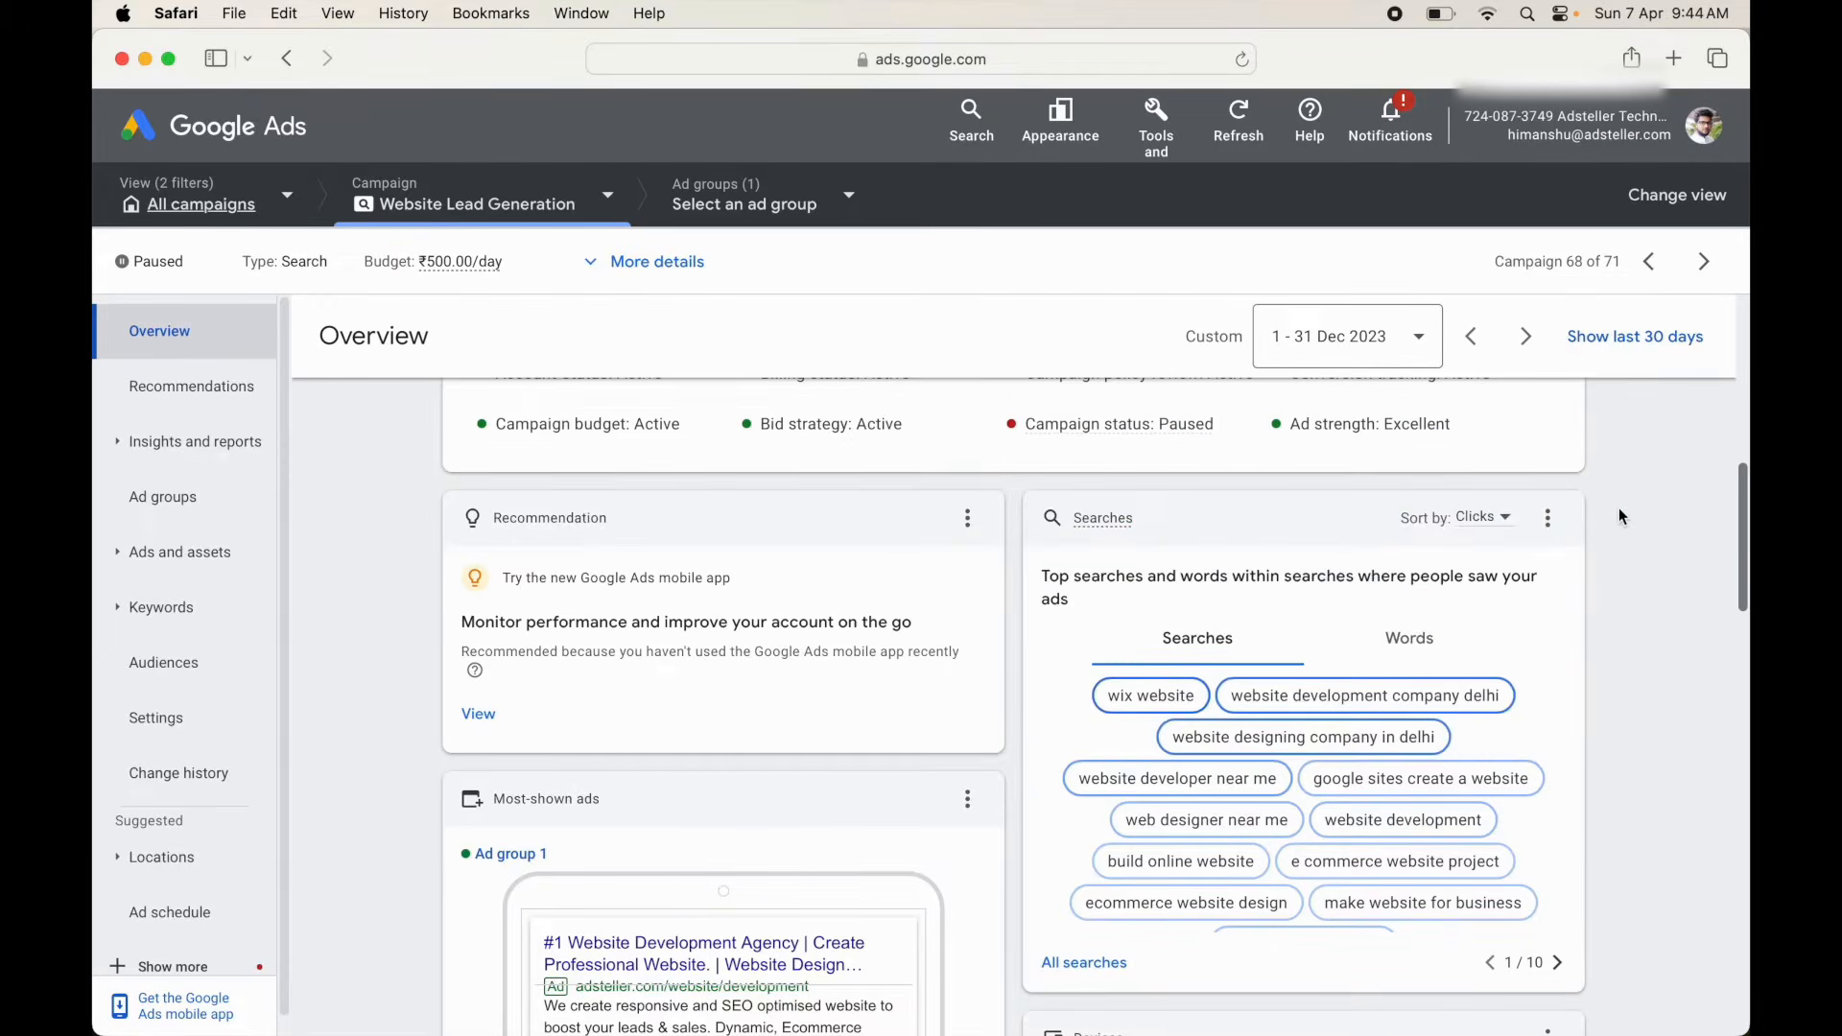
click(1470, 520)
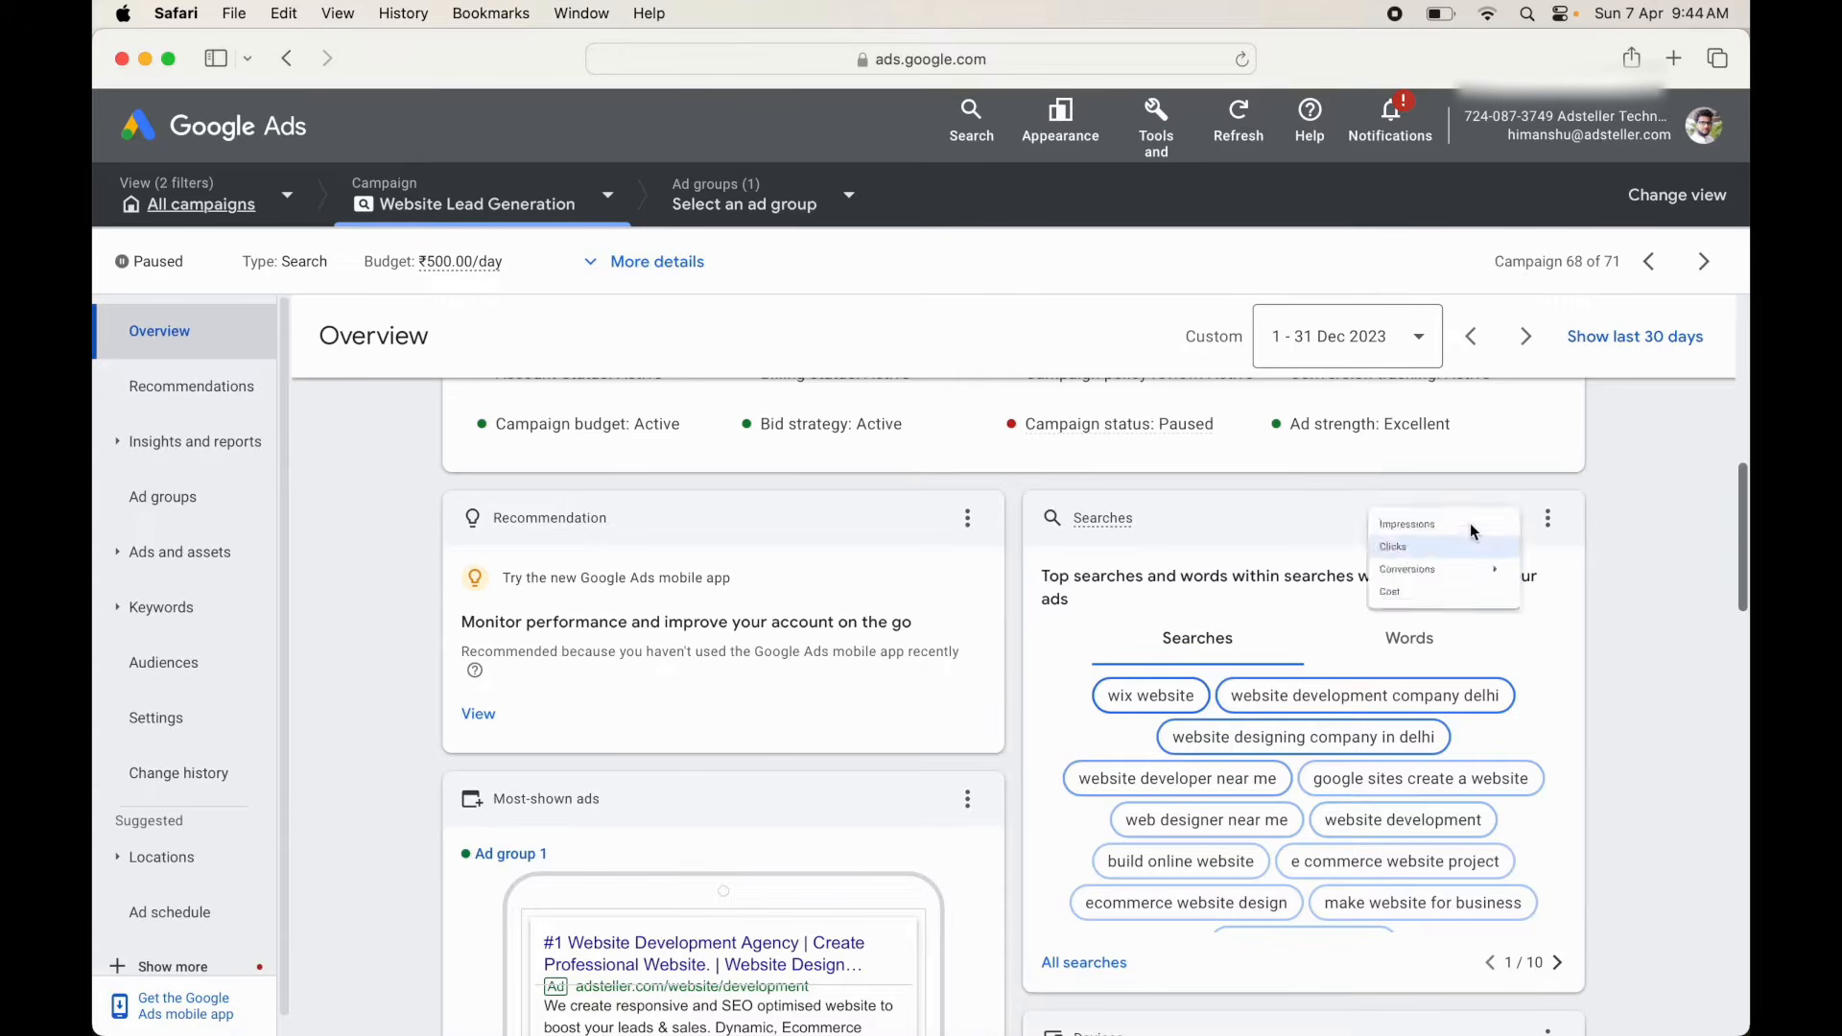
click(1608, 660)
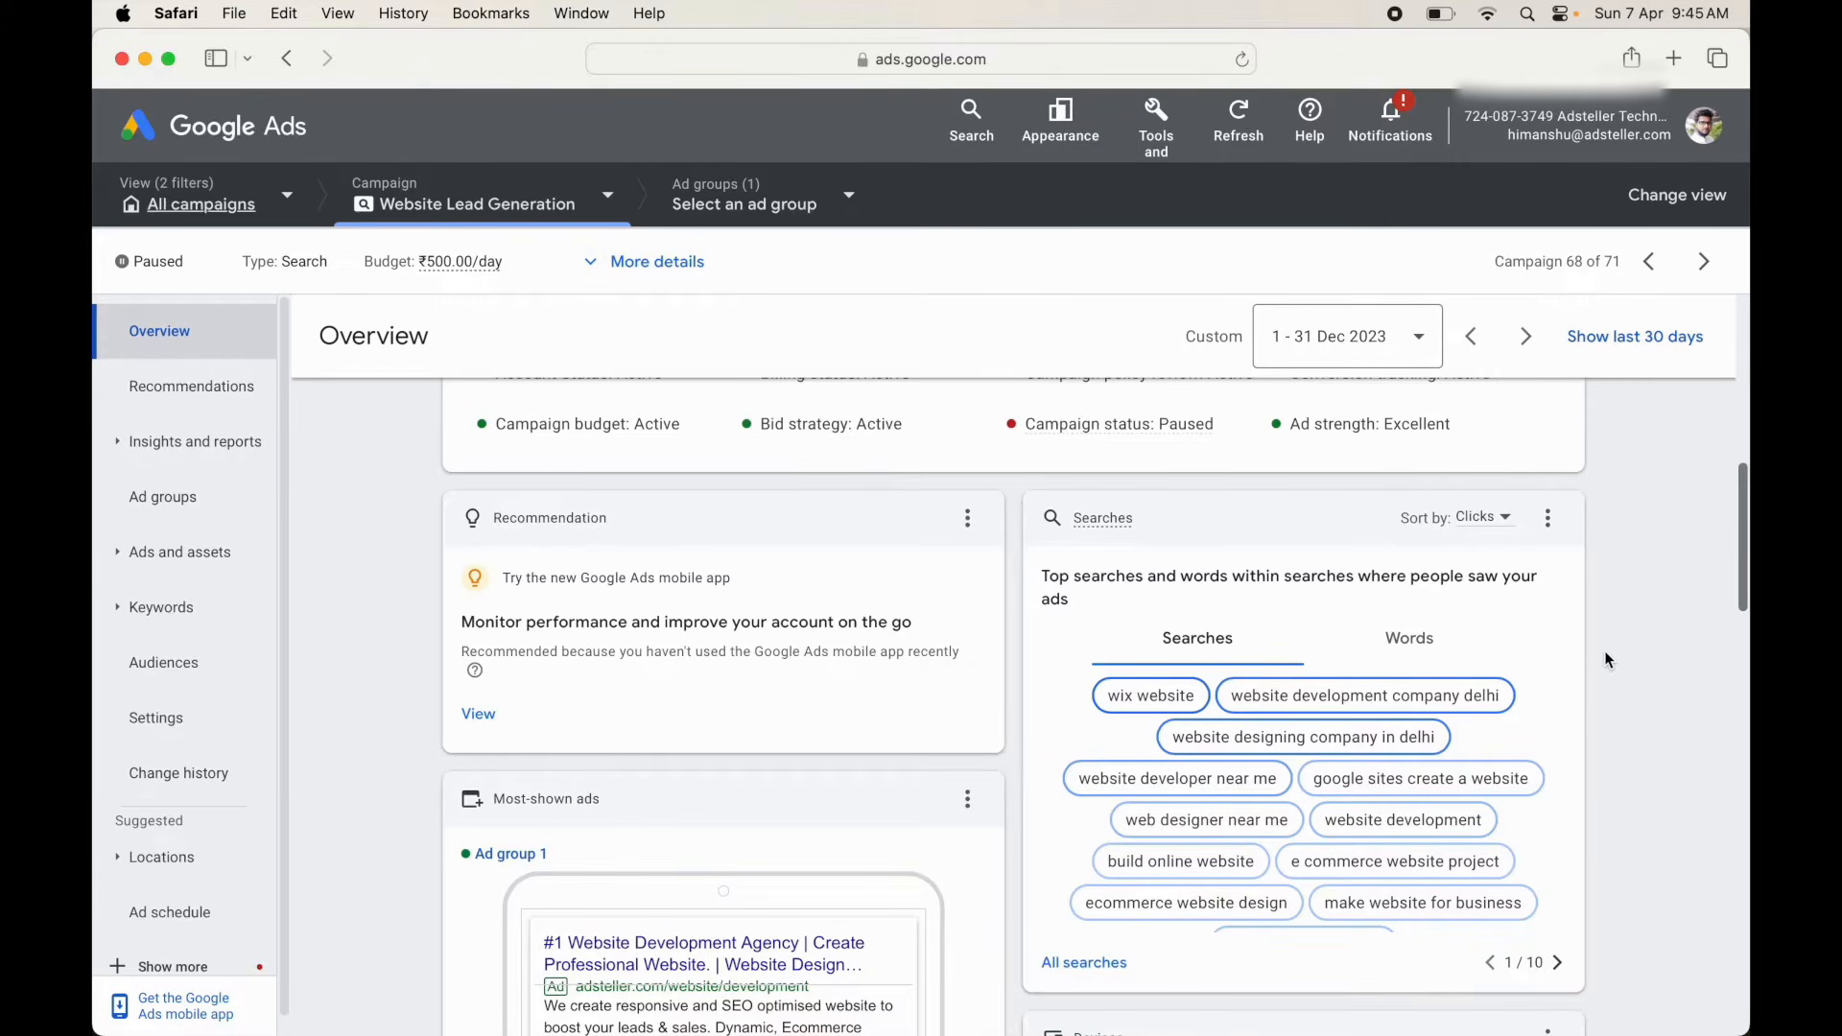
- View the next page of top searches in the Searches card and return to the first page
scroll(1605, 657, down, 1)
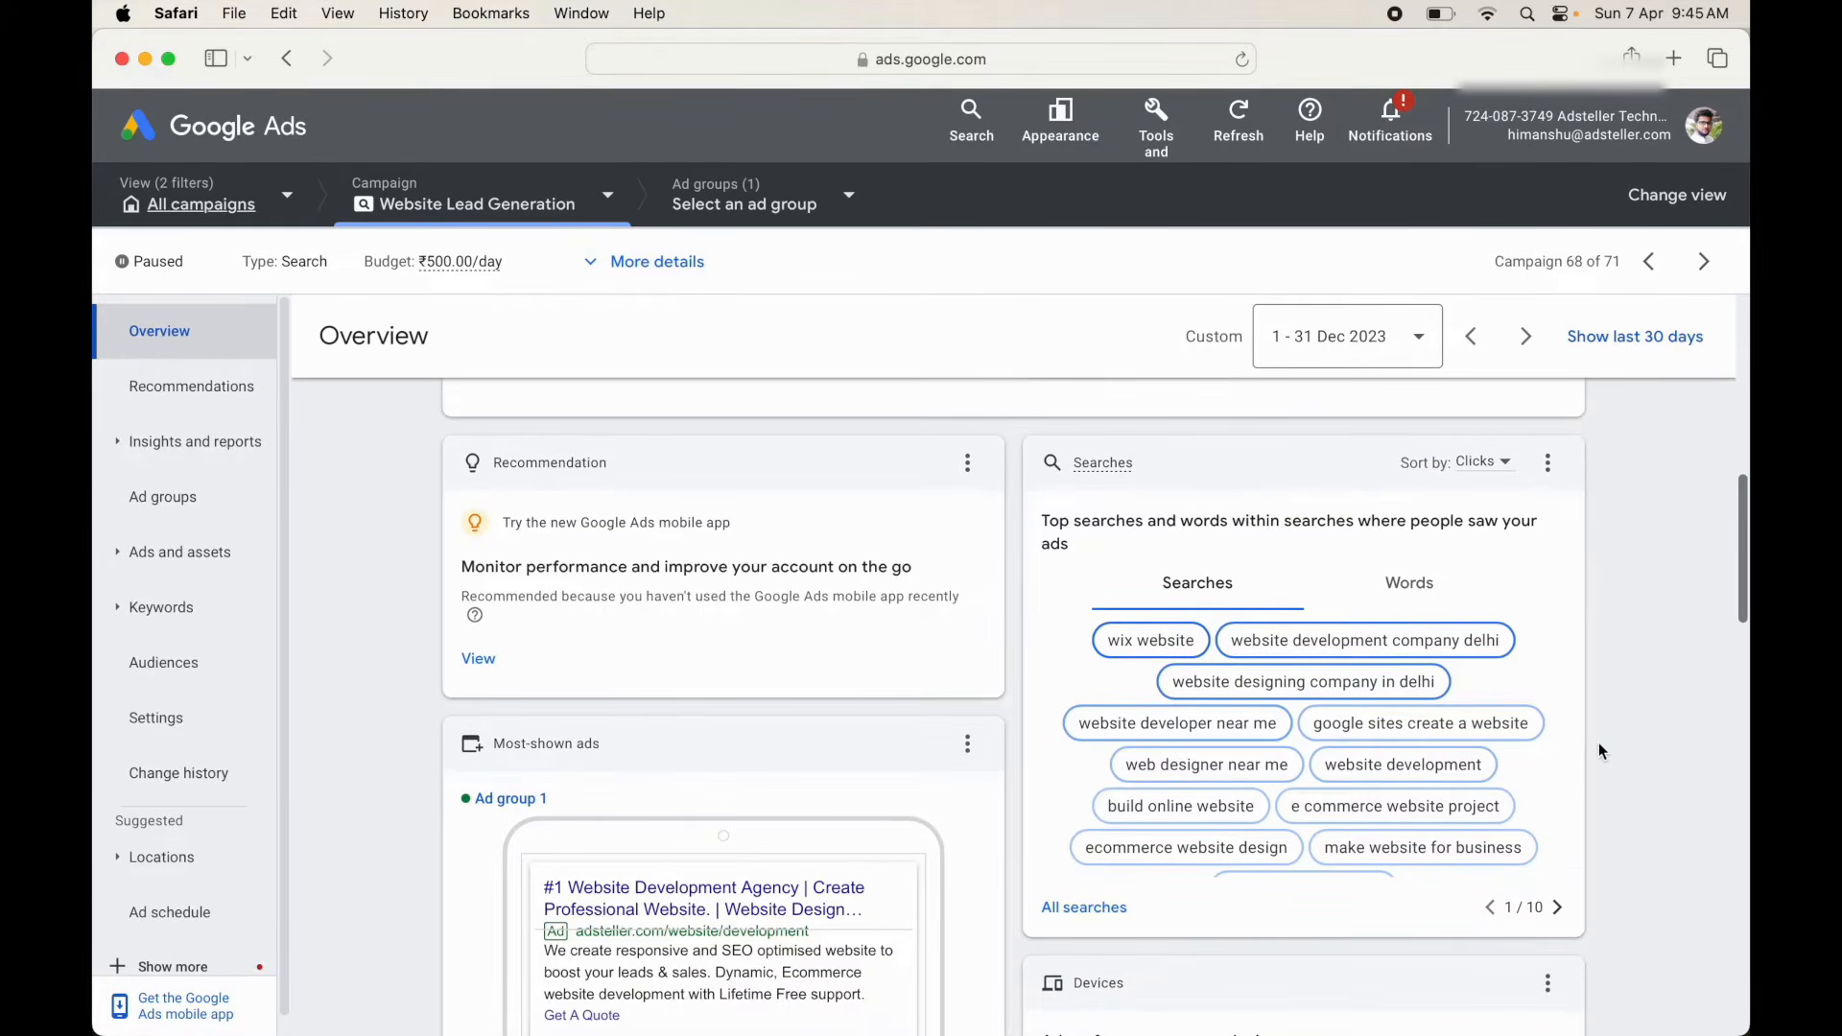
click(1555, 908)
click(1496, 912)
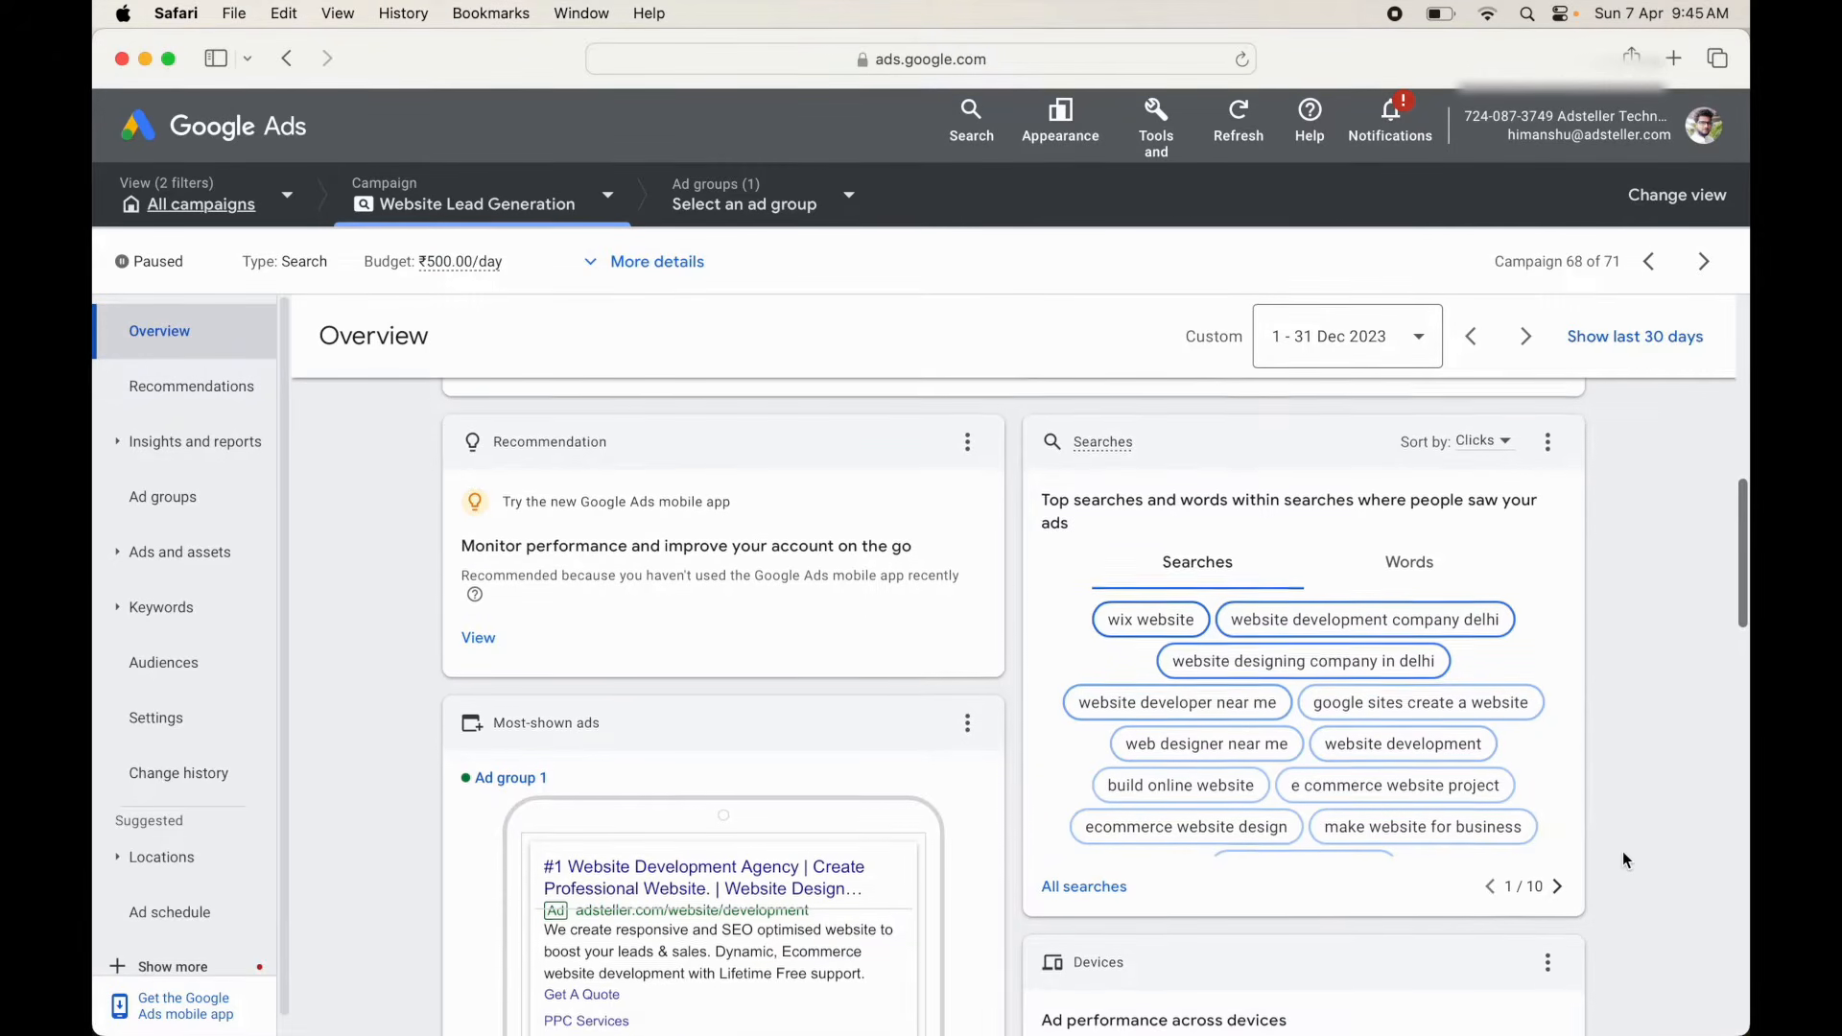
- Examine the ad performance across mobile phones, tablets and computers in the Devices card
scroll(1622, 850, down, 1)
scroll(1621, 850, down, 3)
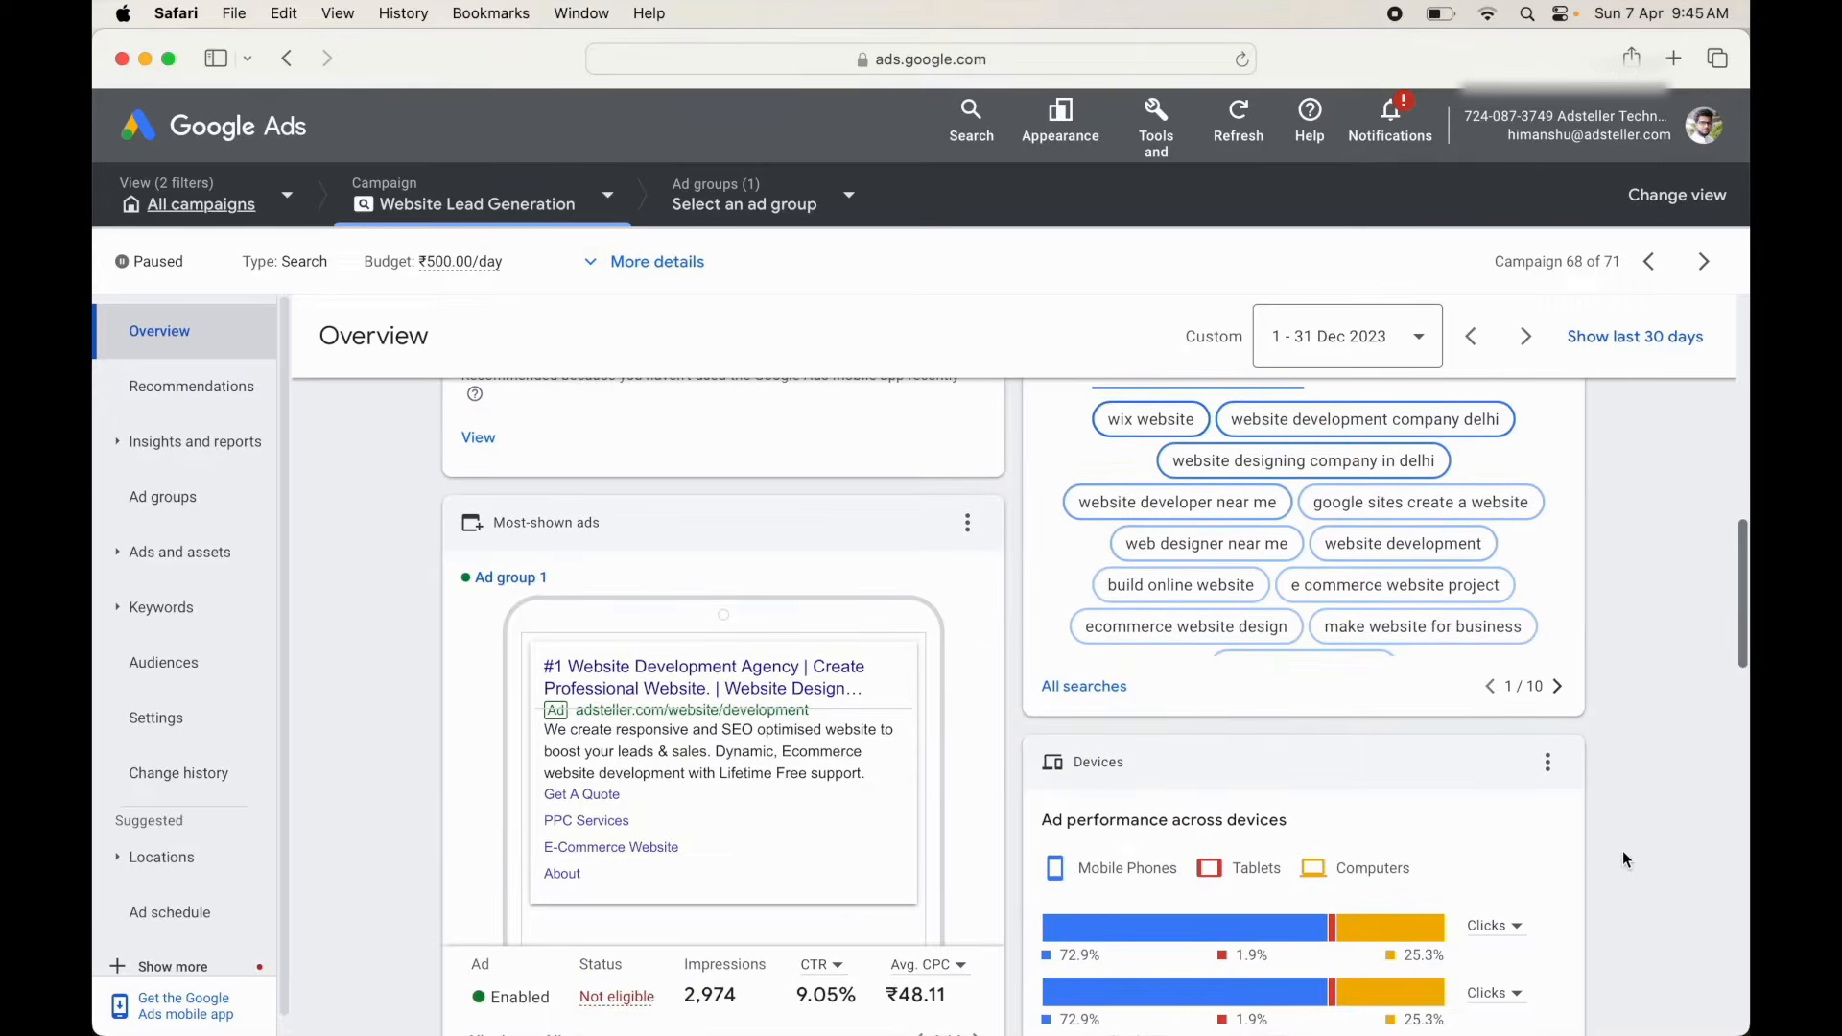
scroll(1622, 850, down, 4)
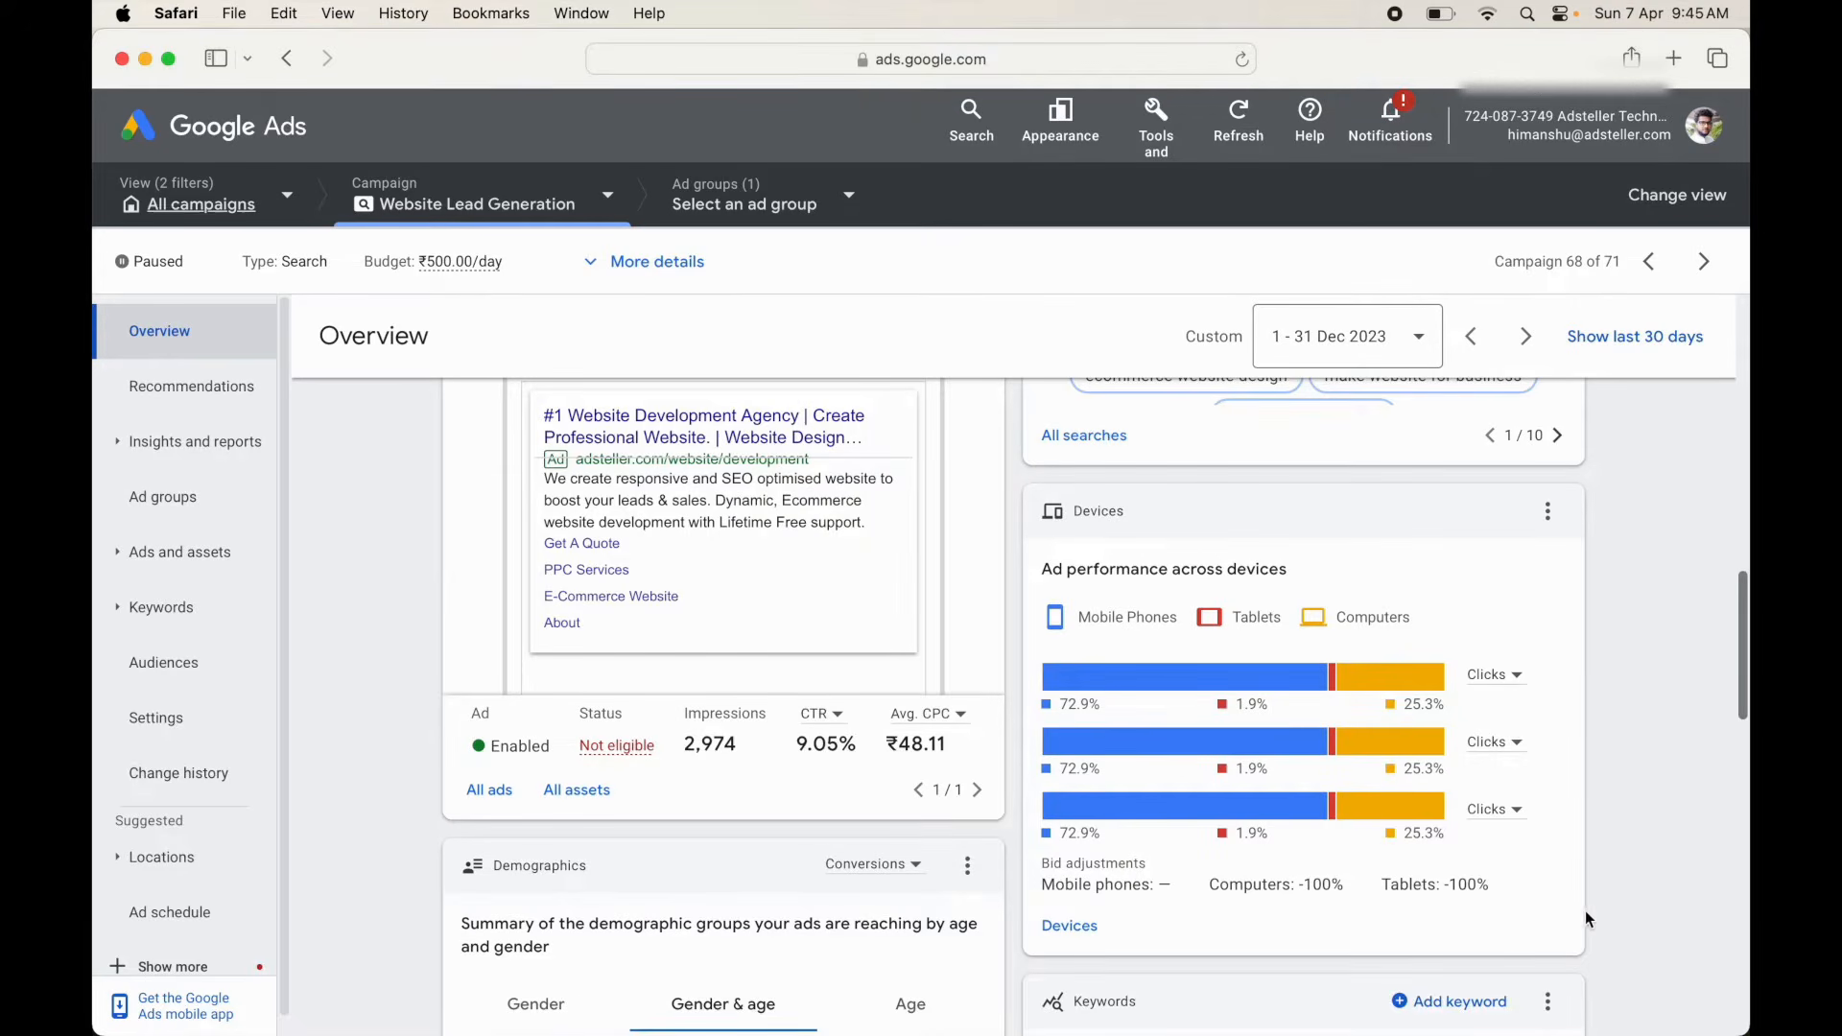
- Compare the Male 25–34 group in the Demographics card by Conversions and Clicks, and set the card's metric to Cost
scroll(1585, 918, down, 5)
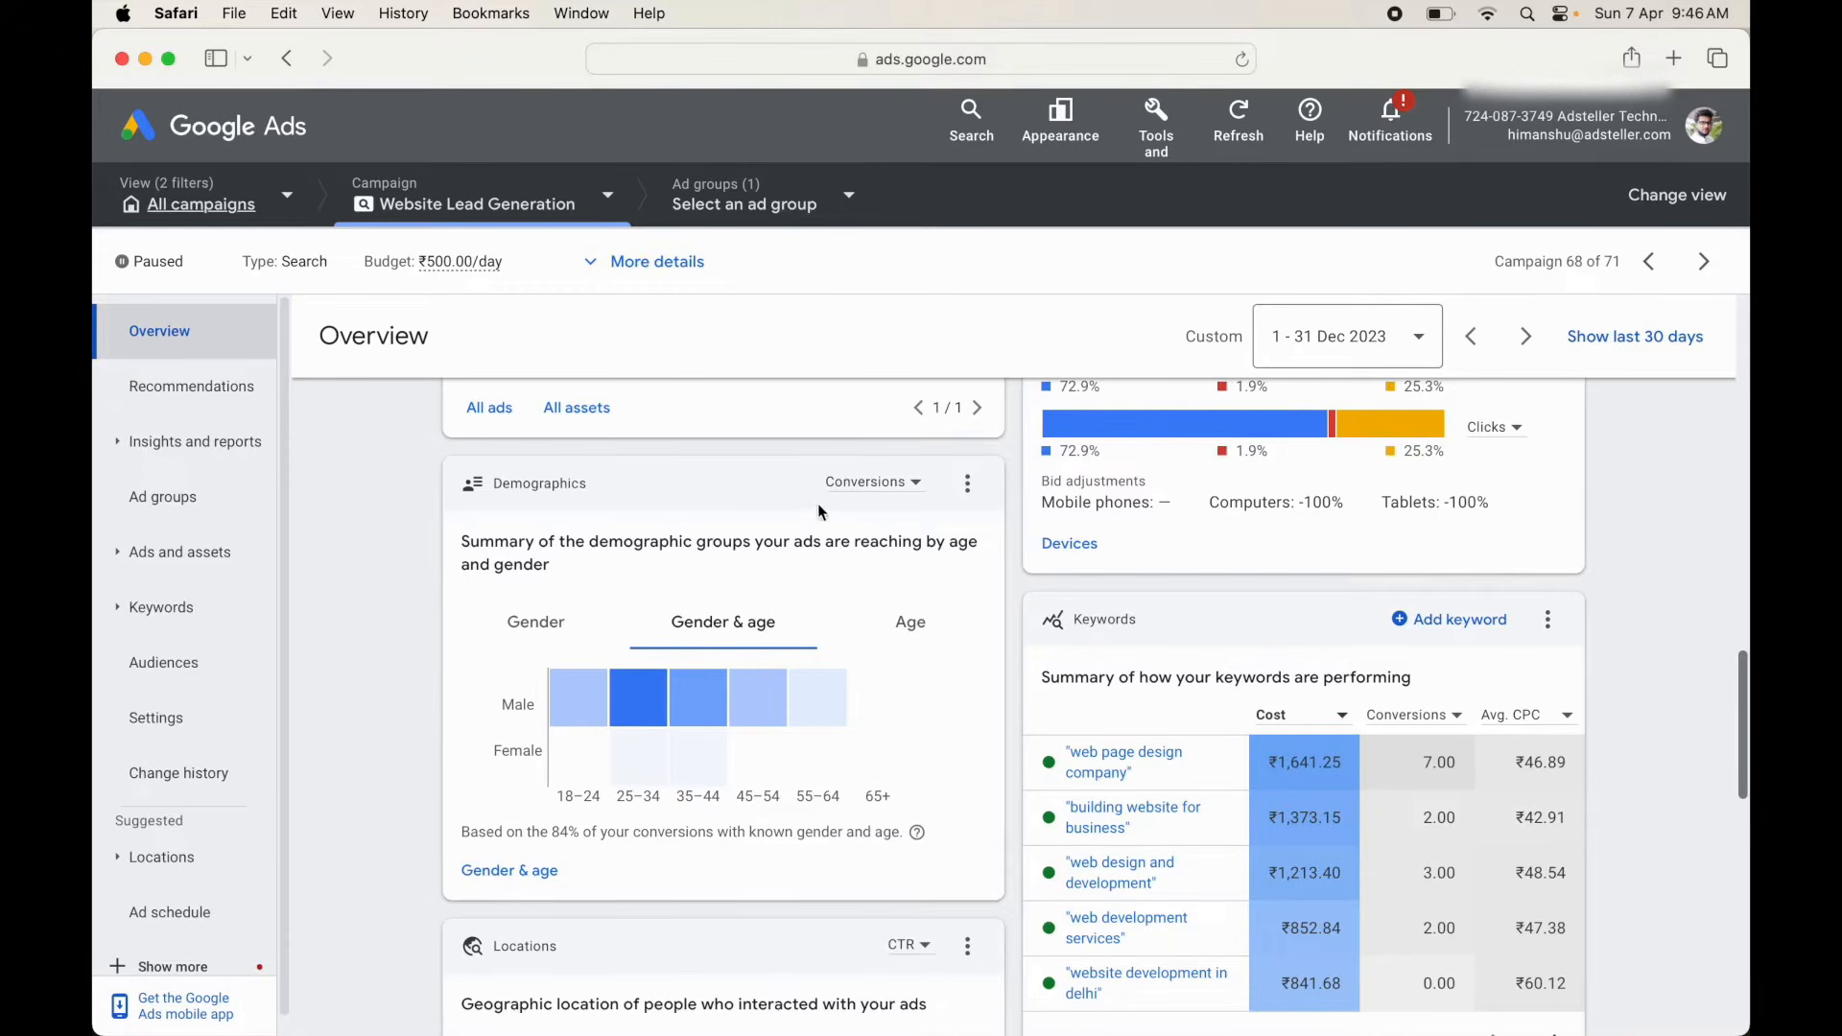
mouse_move(614, 702)
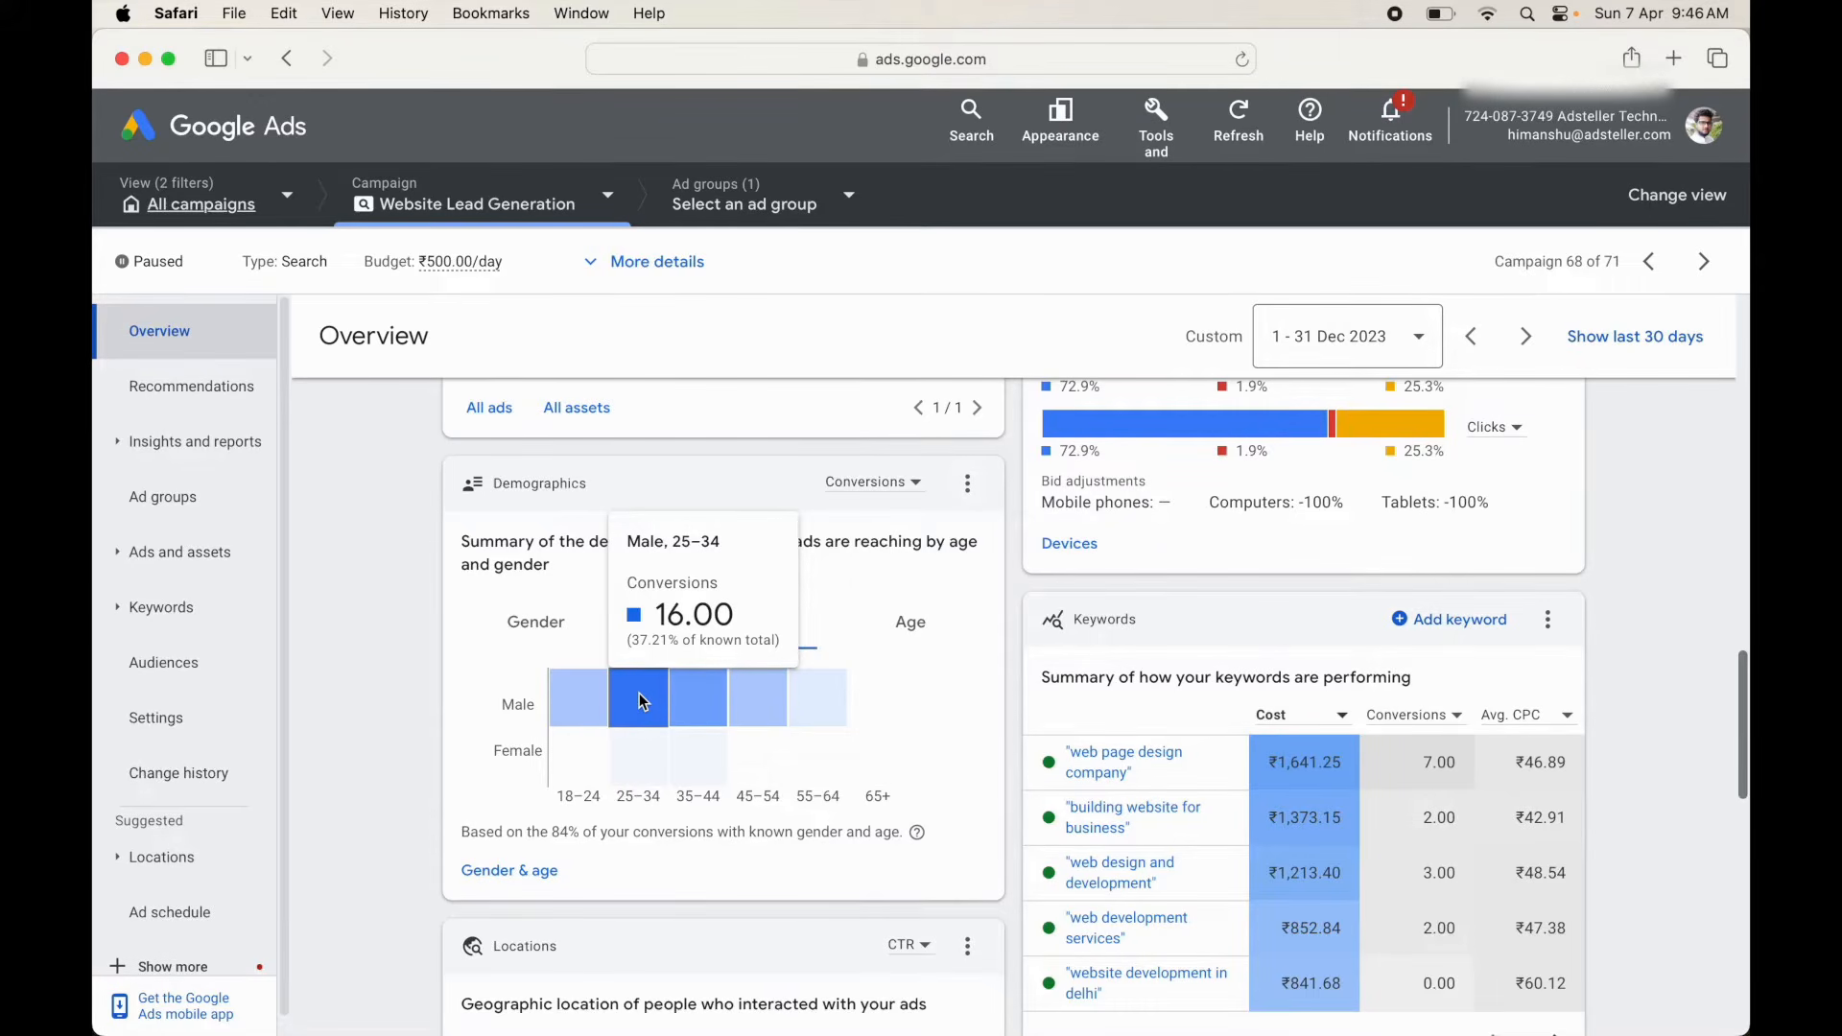
click(887, 482)
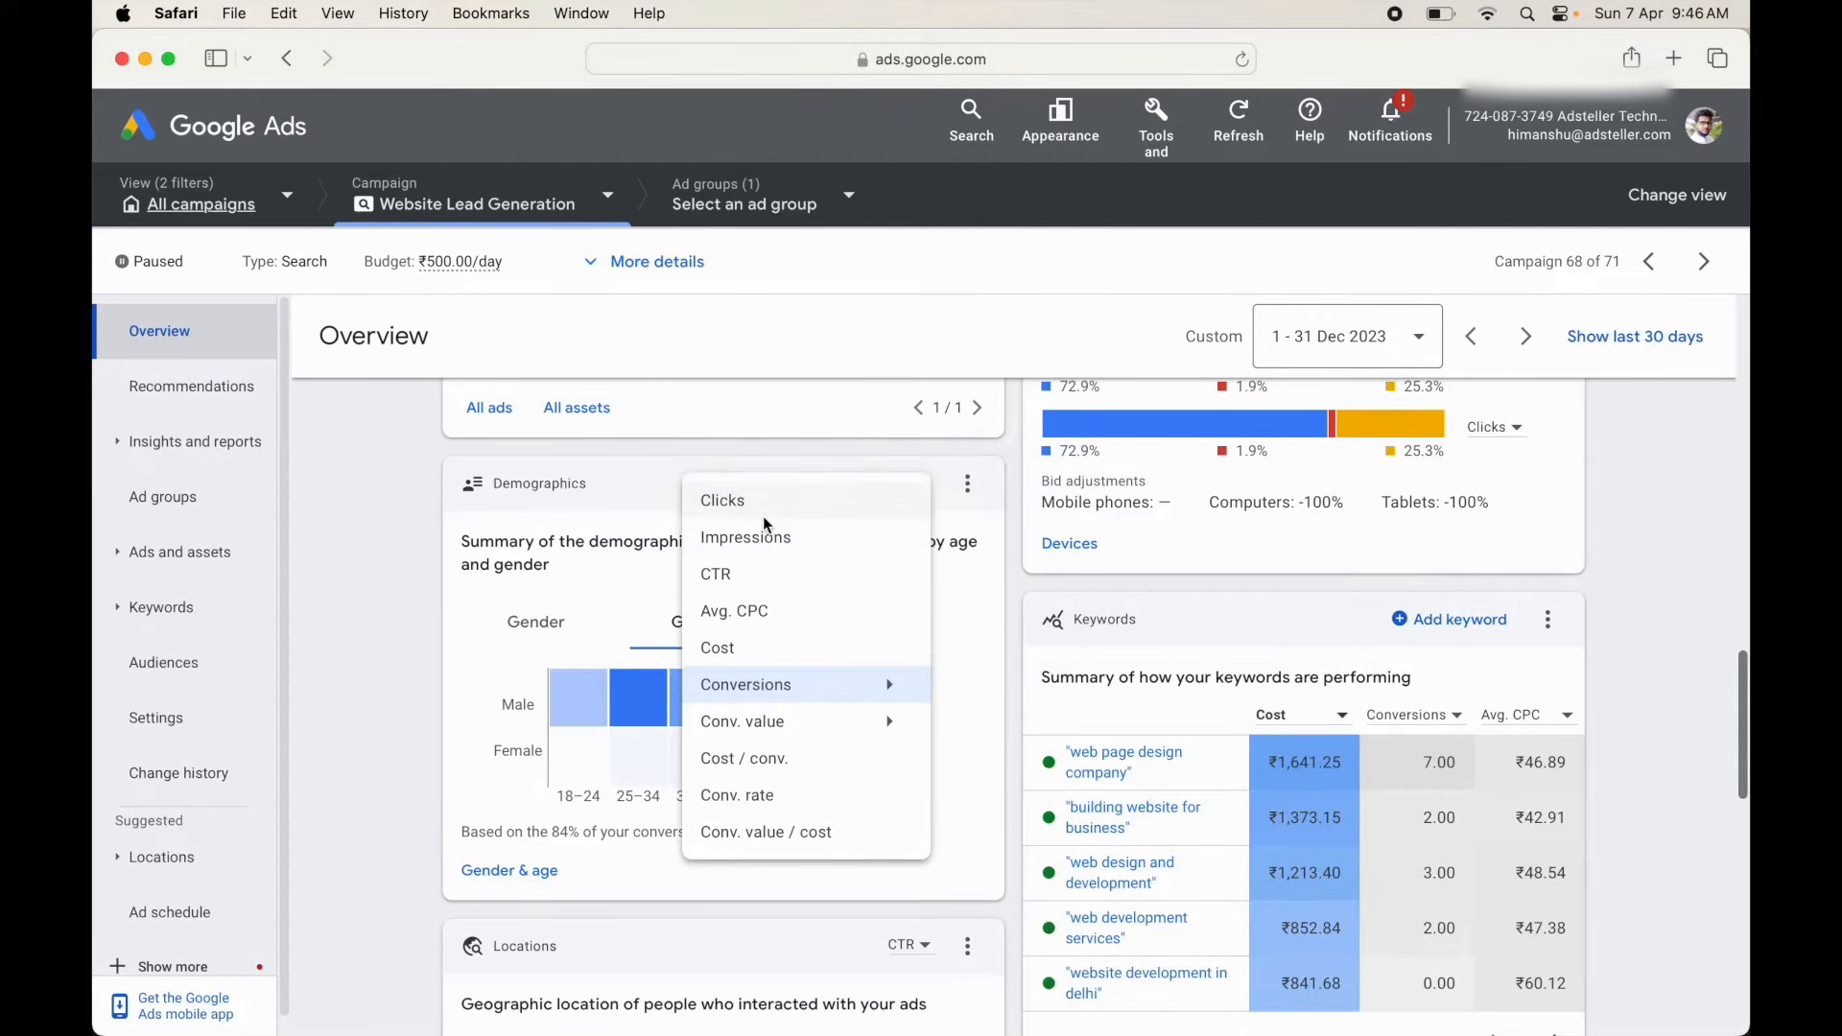
click(762, 514)
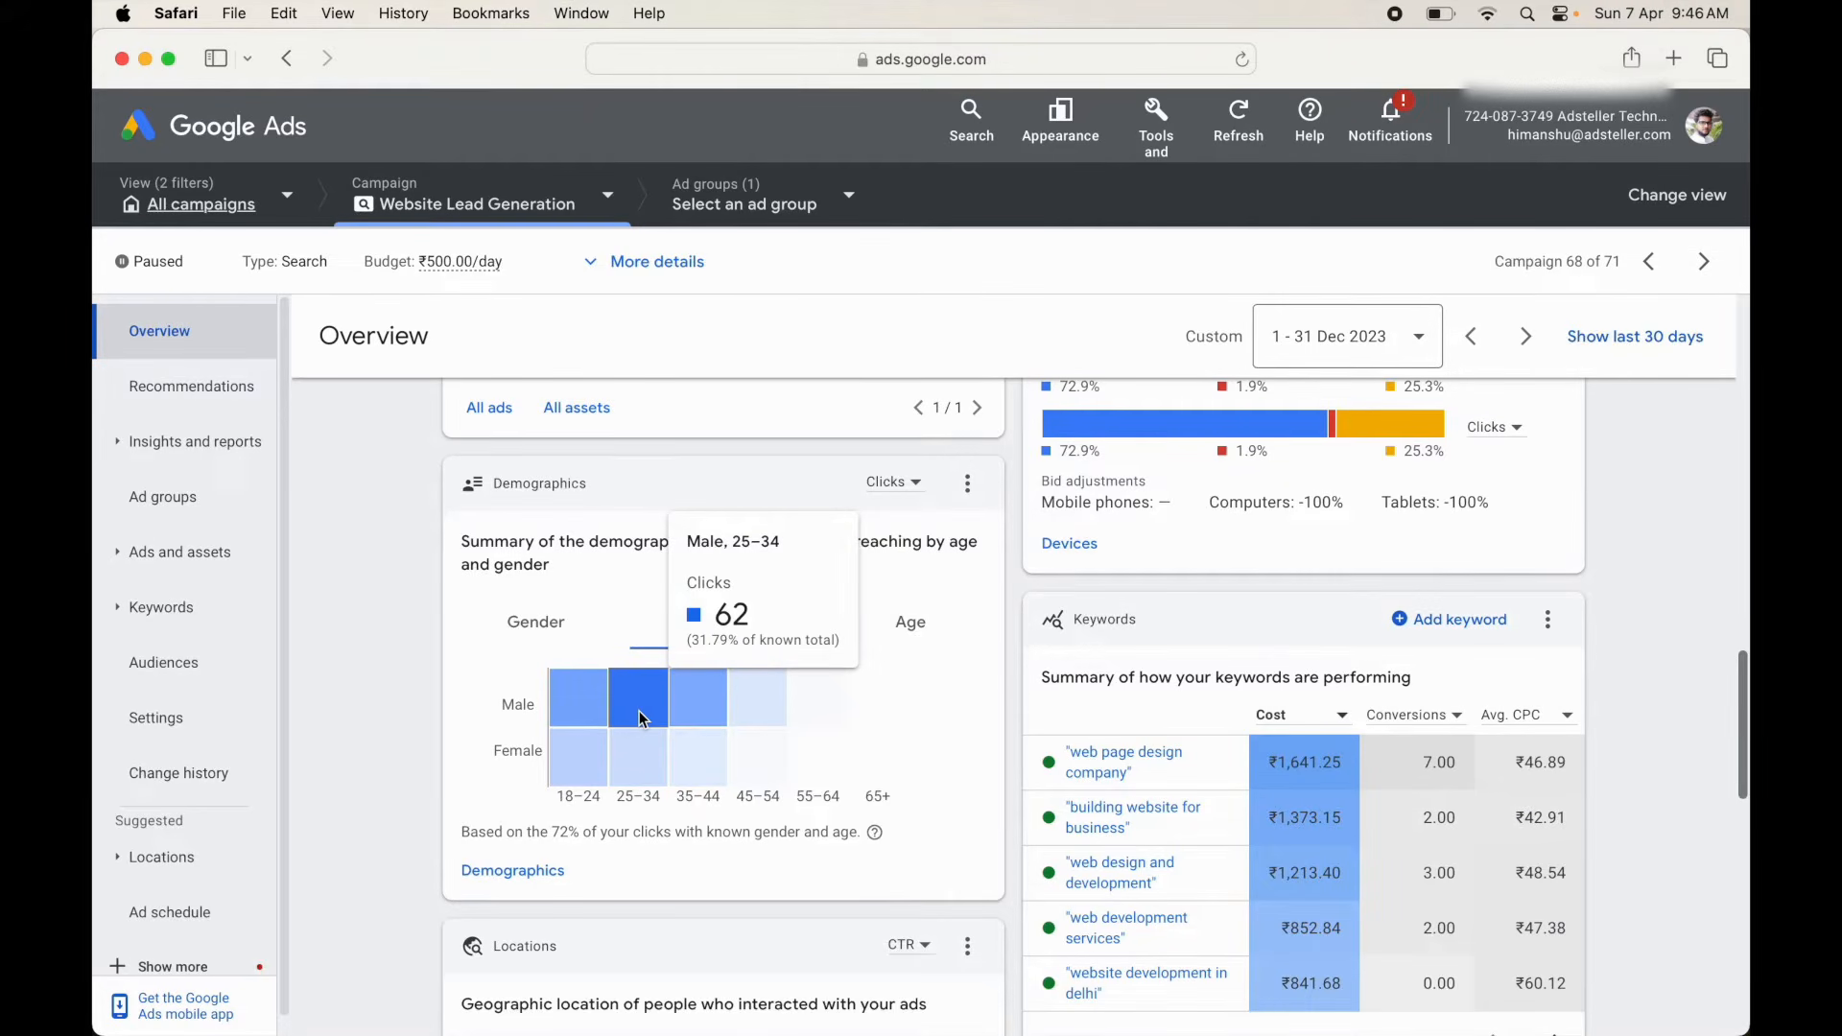
click(888, 484)
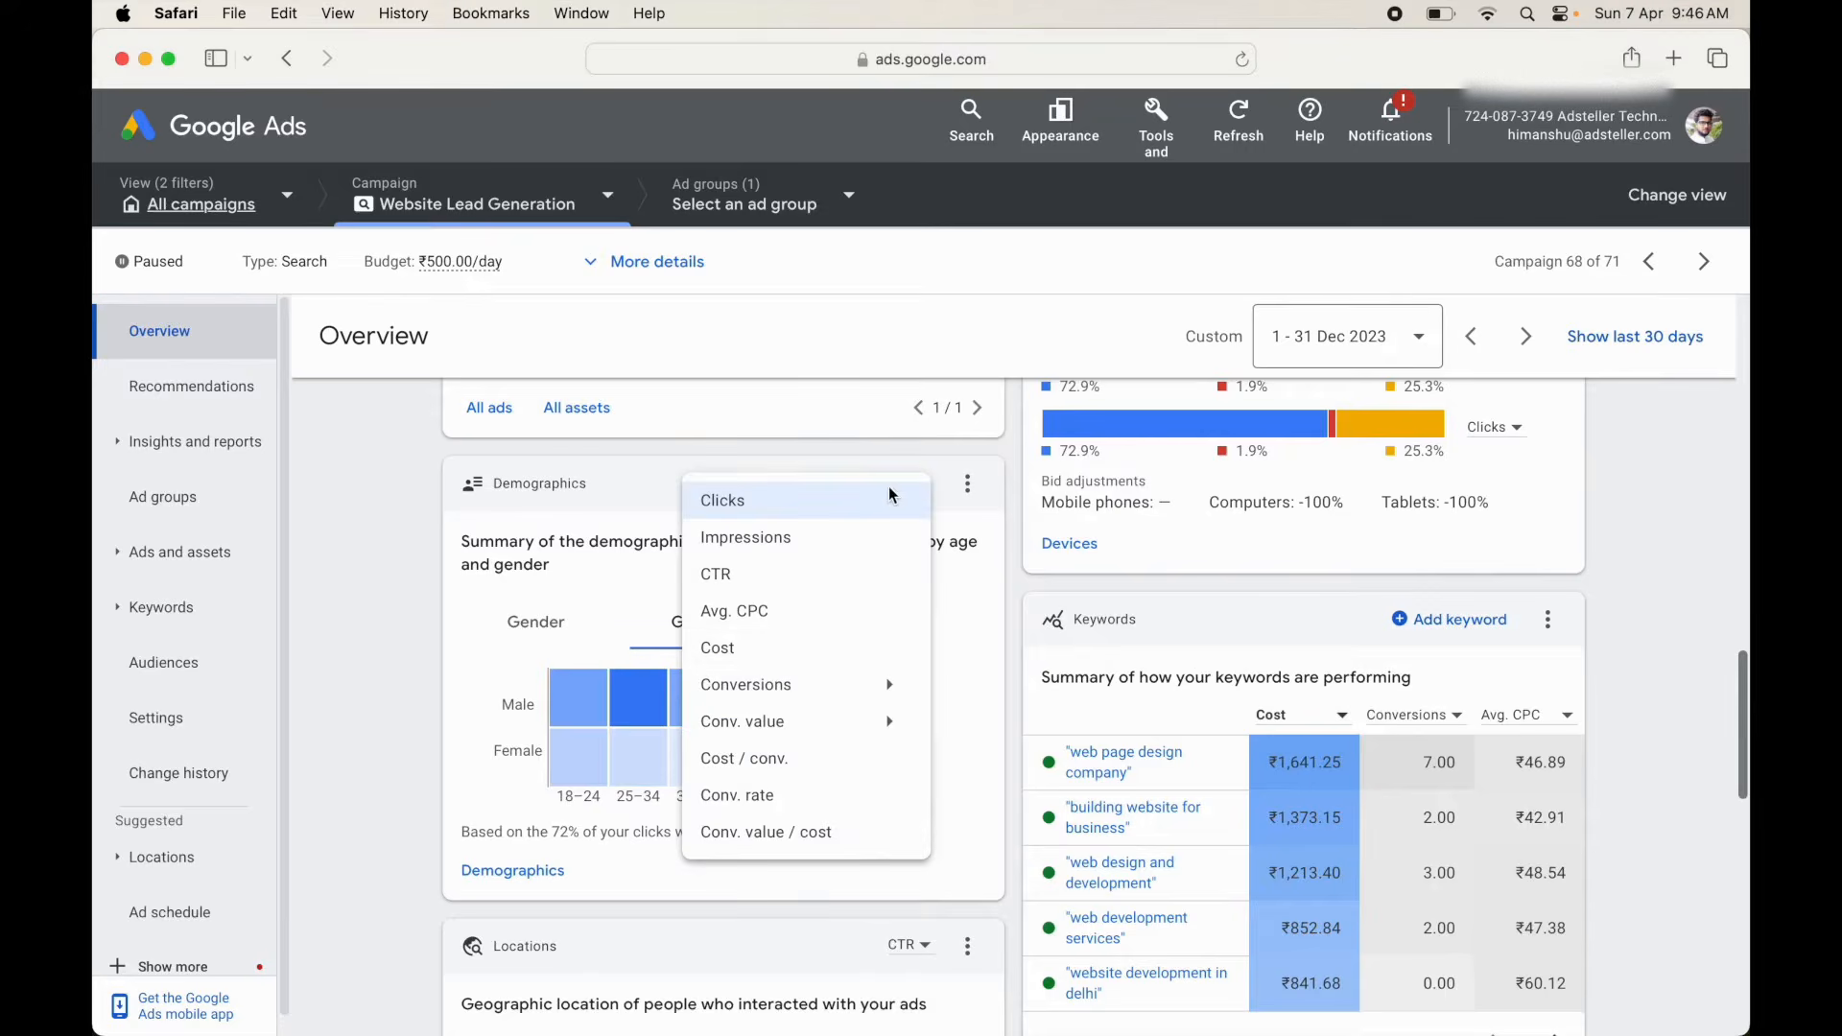
click(781, 647)
mouse_move(656, 688)
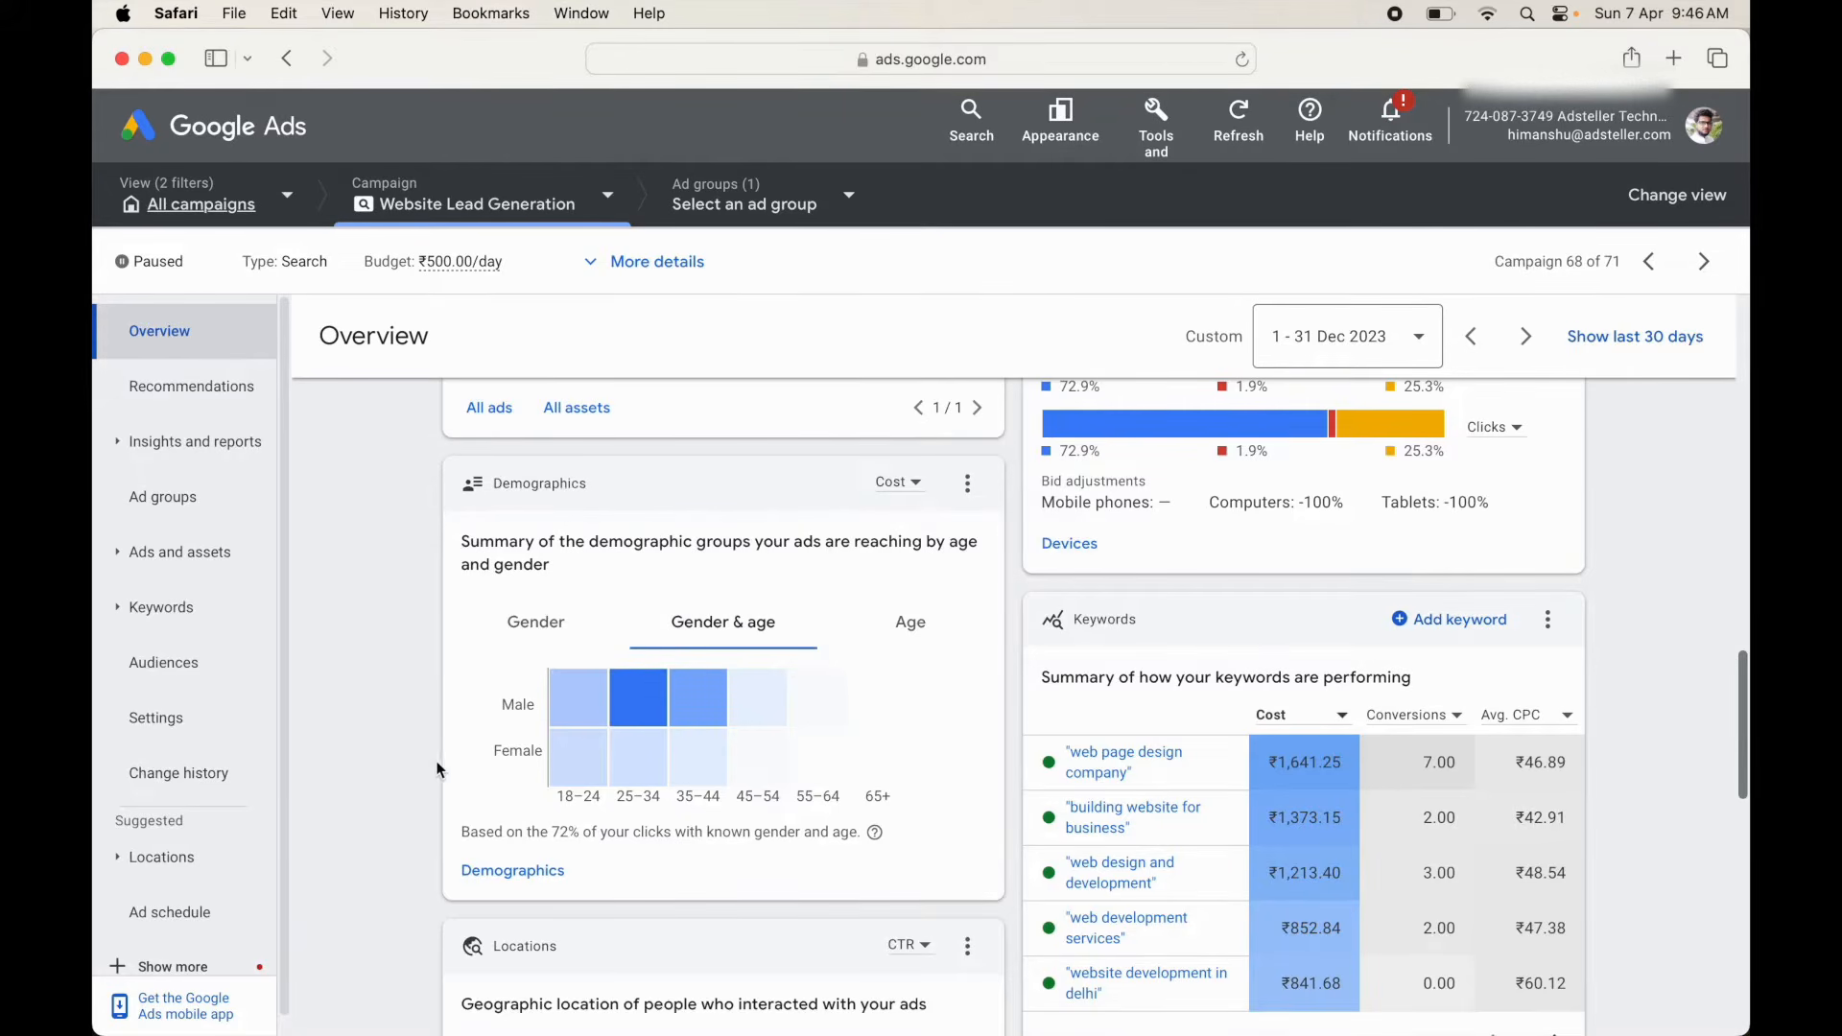
scroll(434, 768, down, 1)
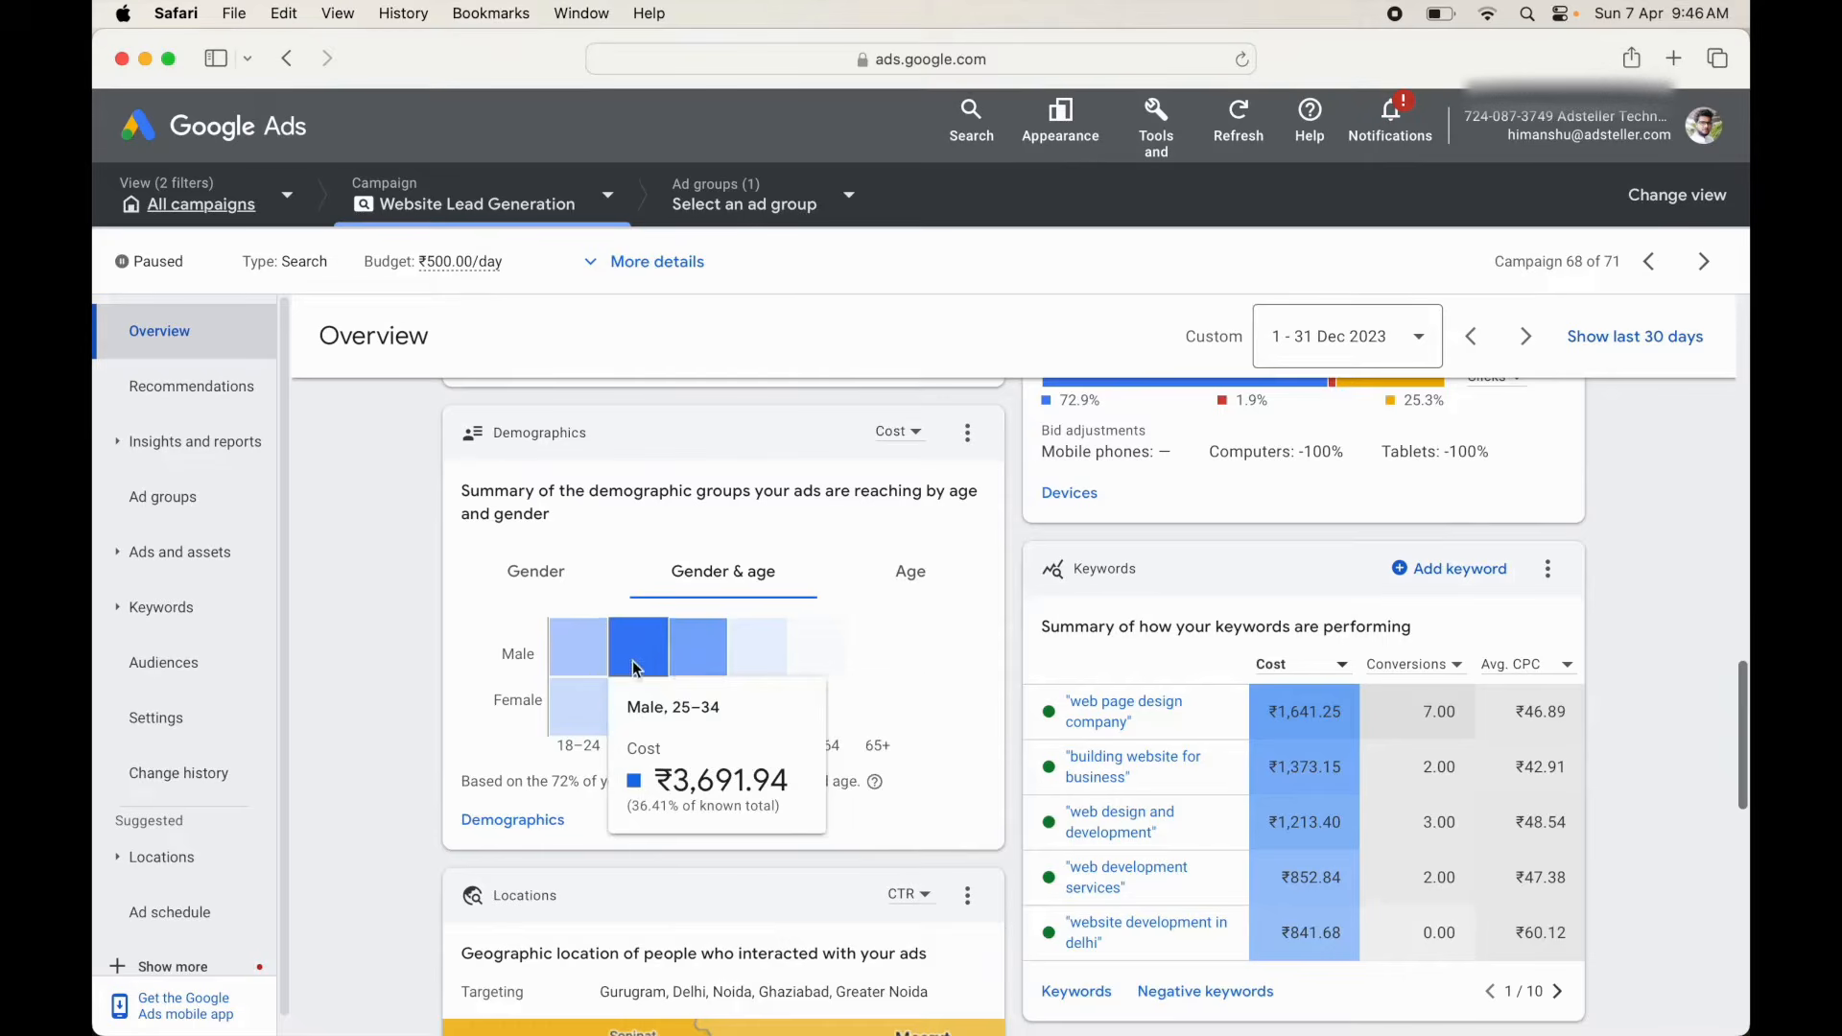
scroll(389, 758, up, 1)
scroll(390, 758, up, 1)
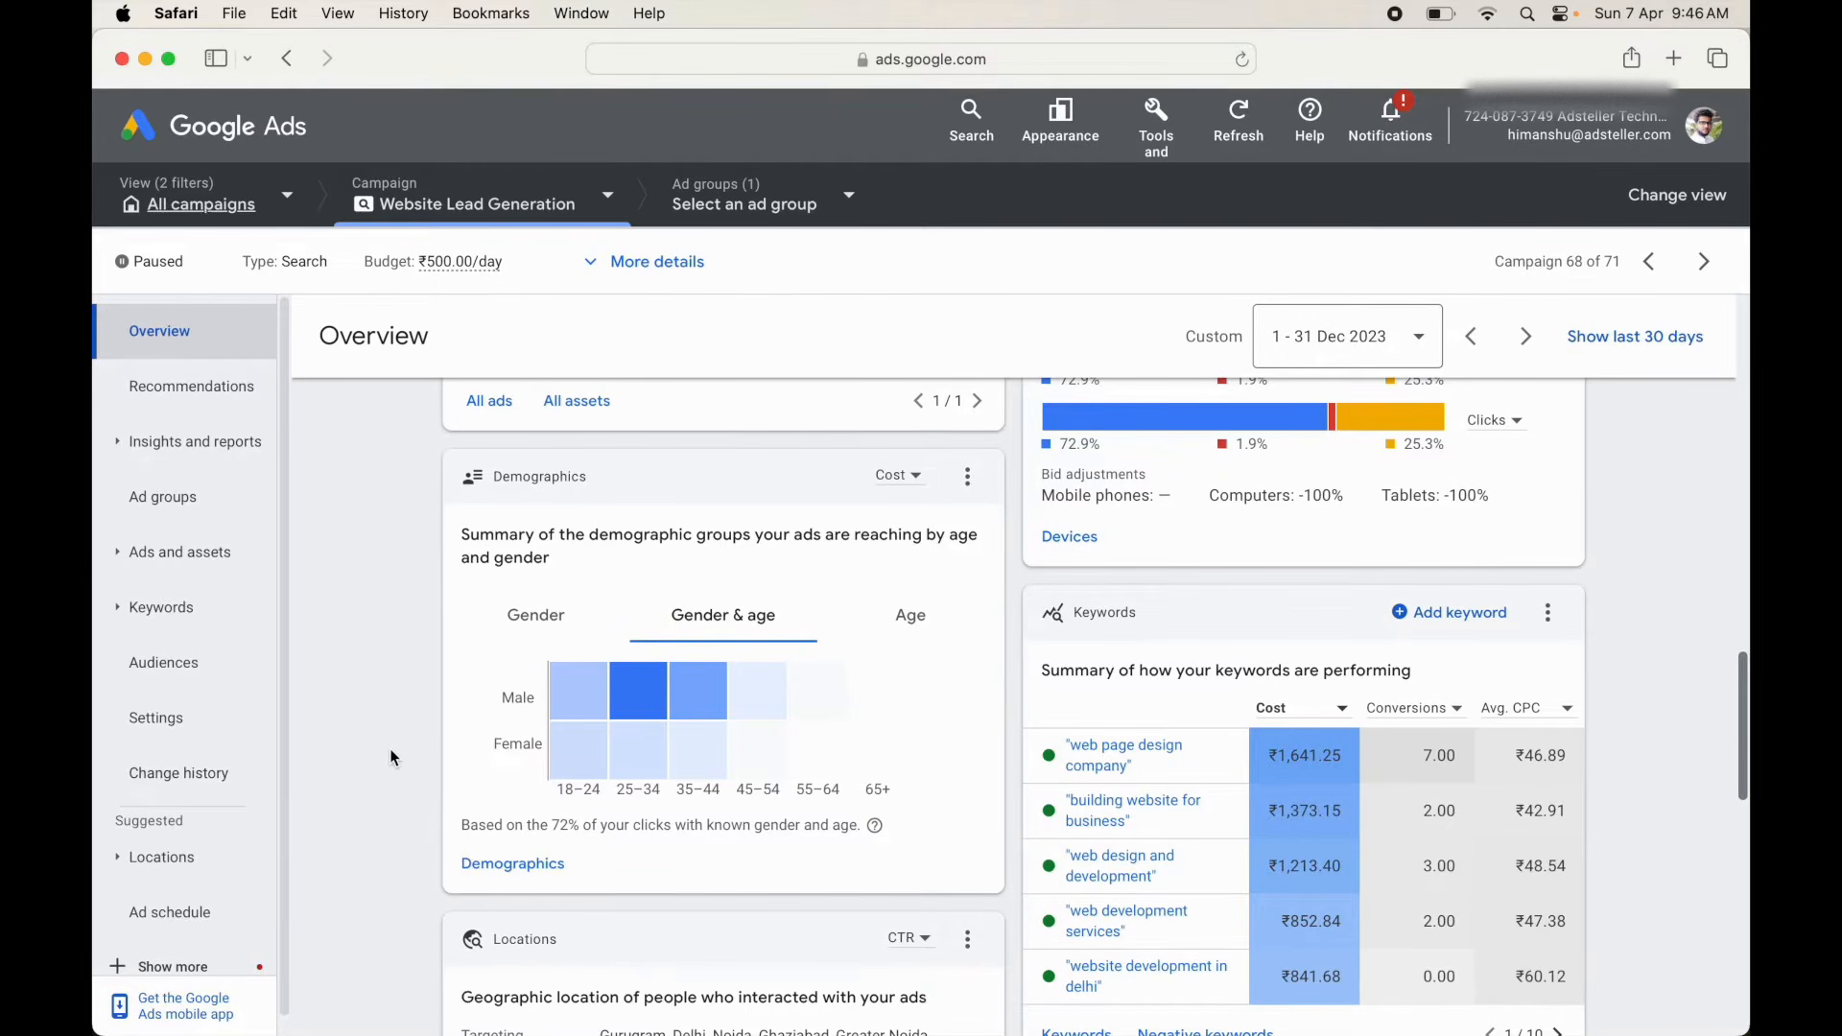
- Browse the Keywords performance summary up to its third page and return to the first page
scroll(389, 758, down, 6)
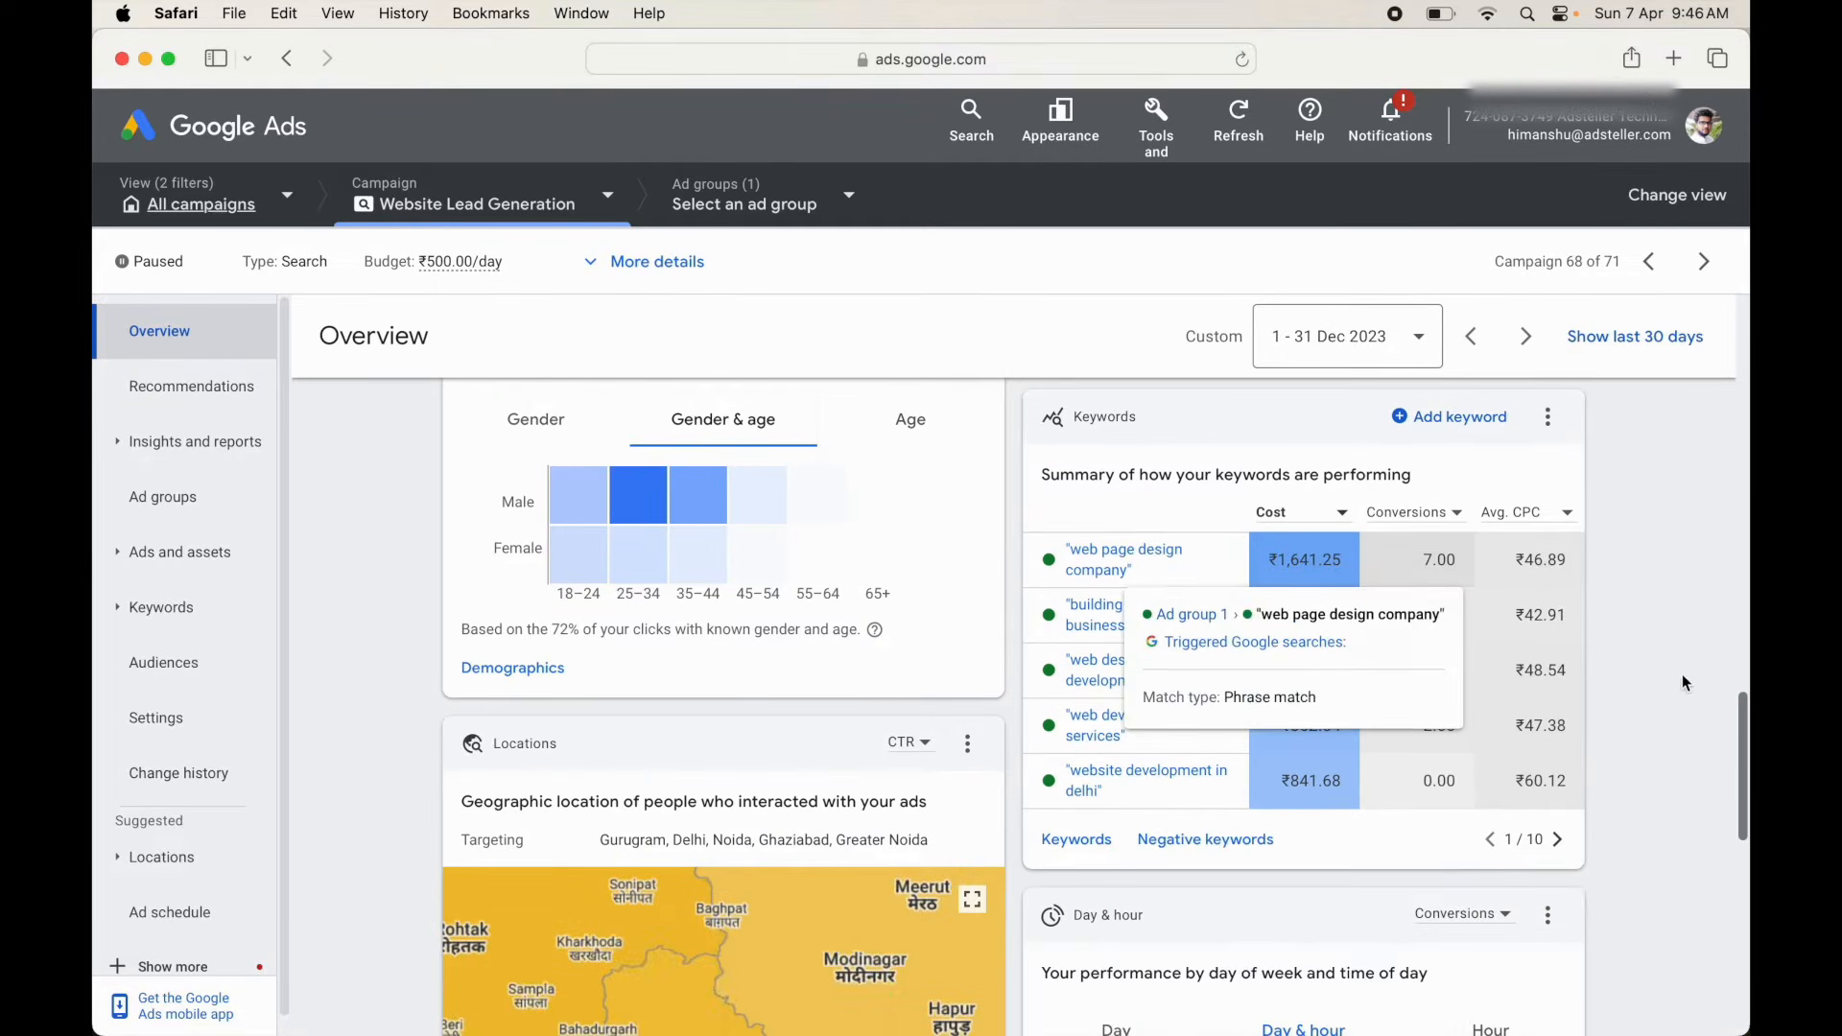
click(1557, 840)
click(1558, 841)
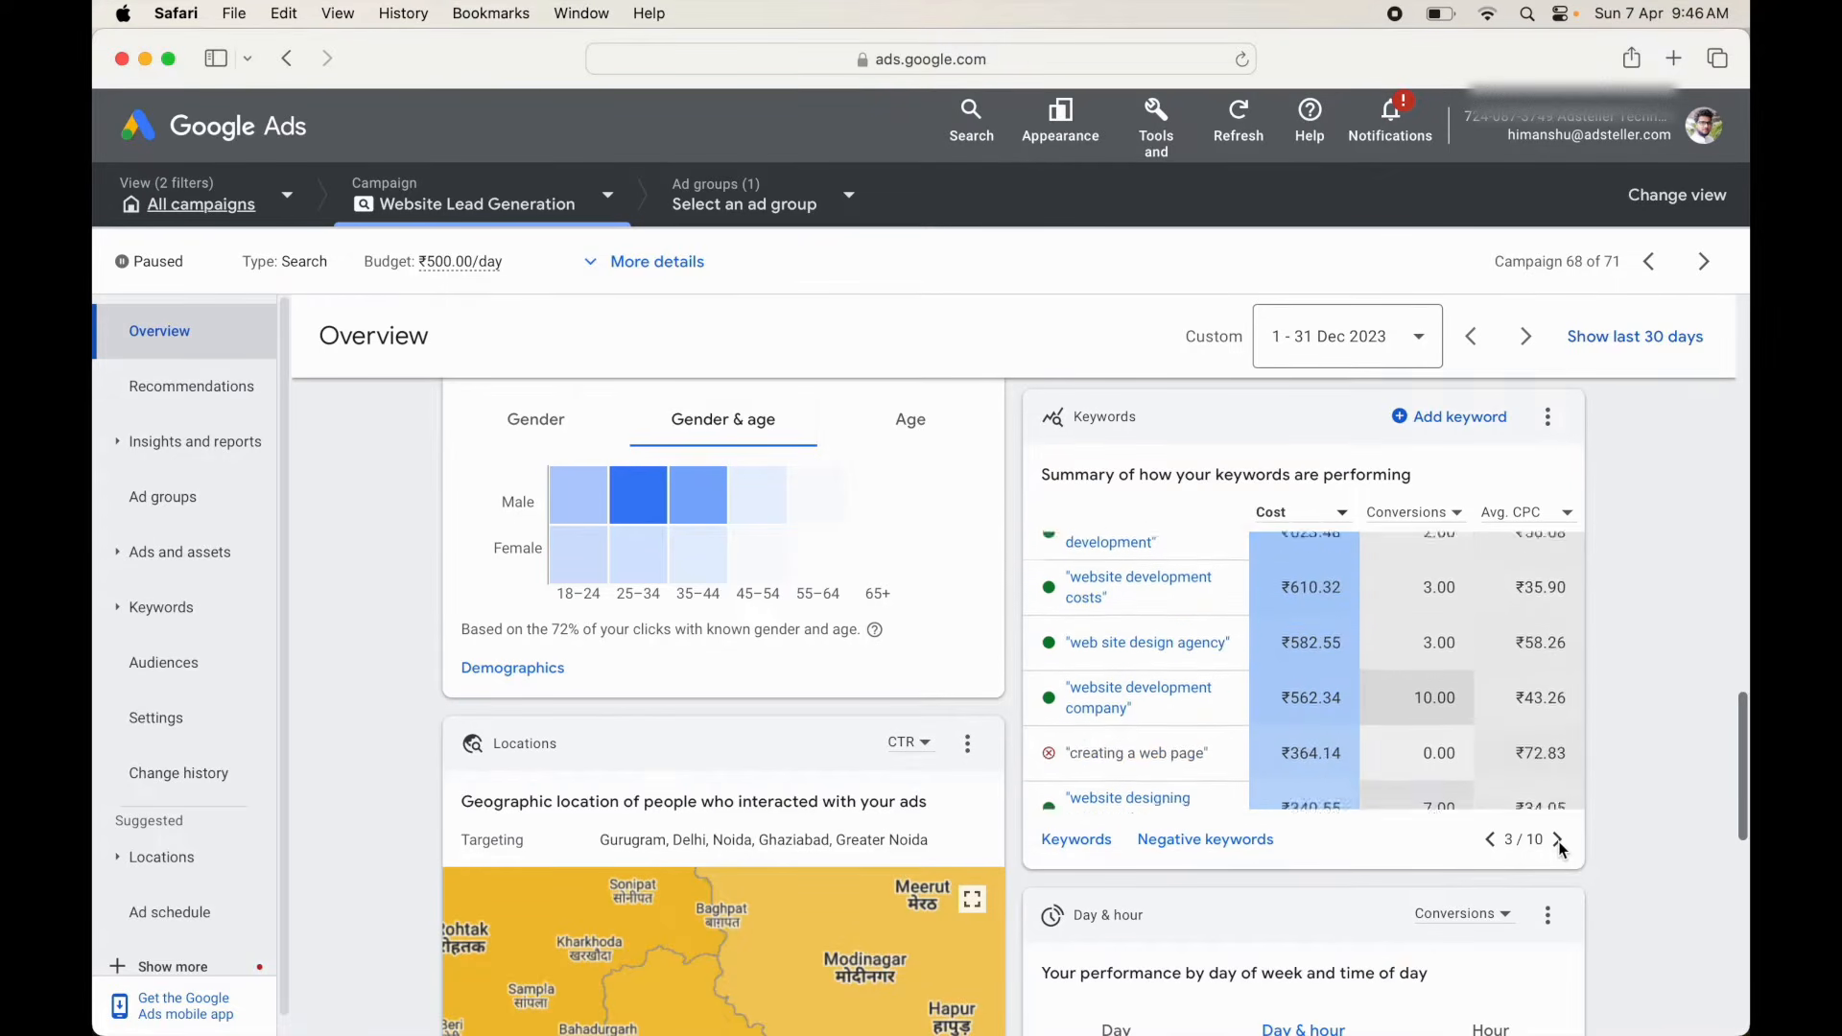
click(1489, 839)
click(1490, 840)
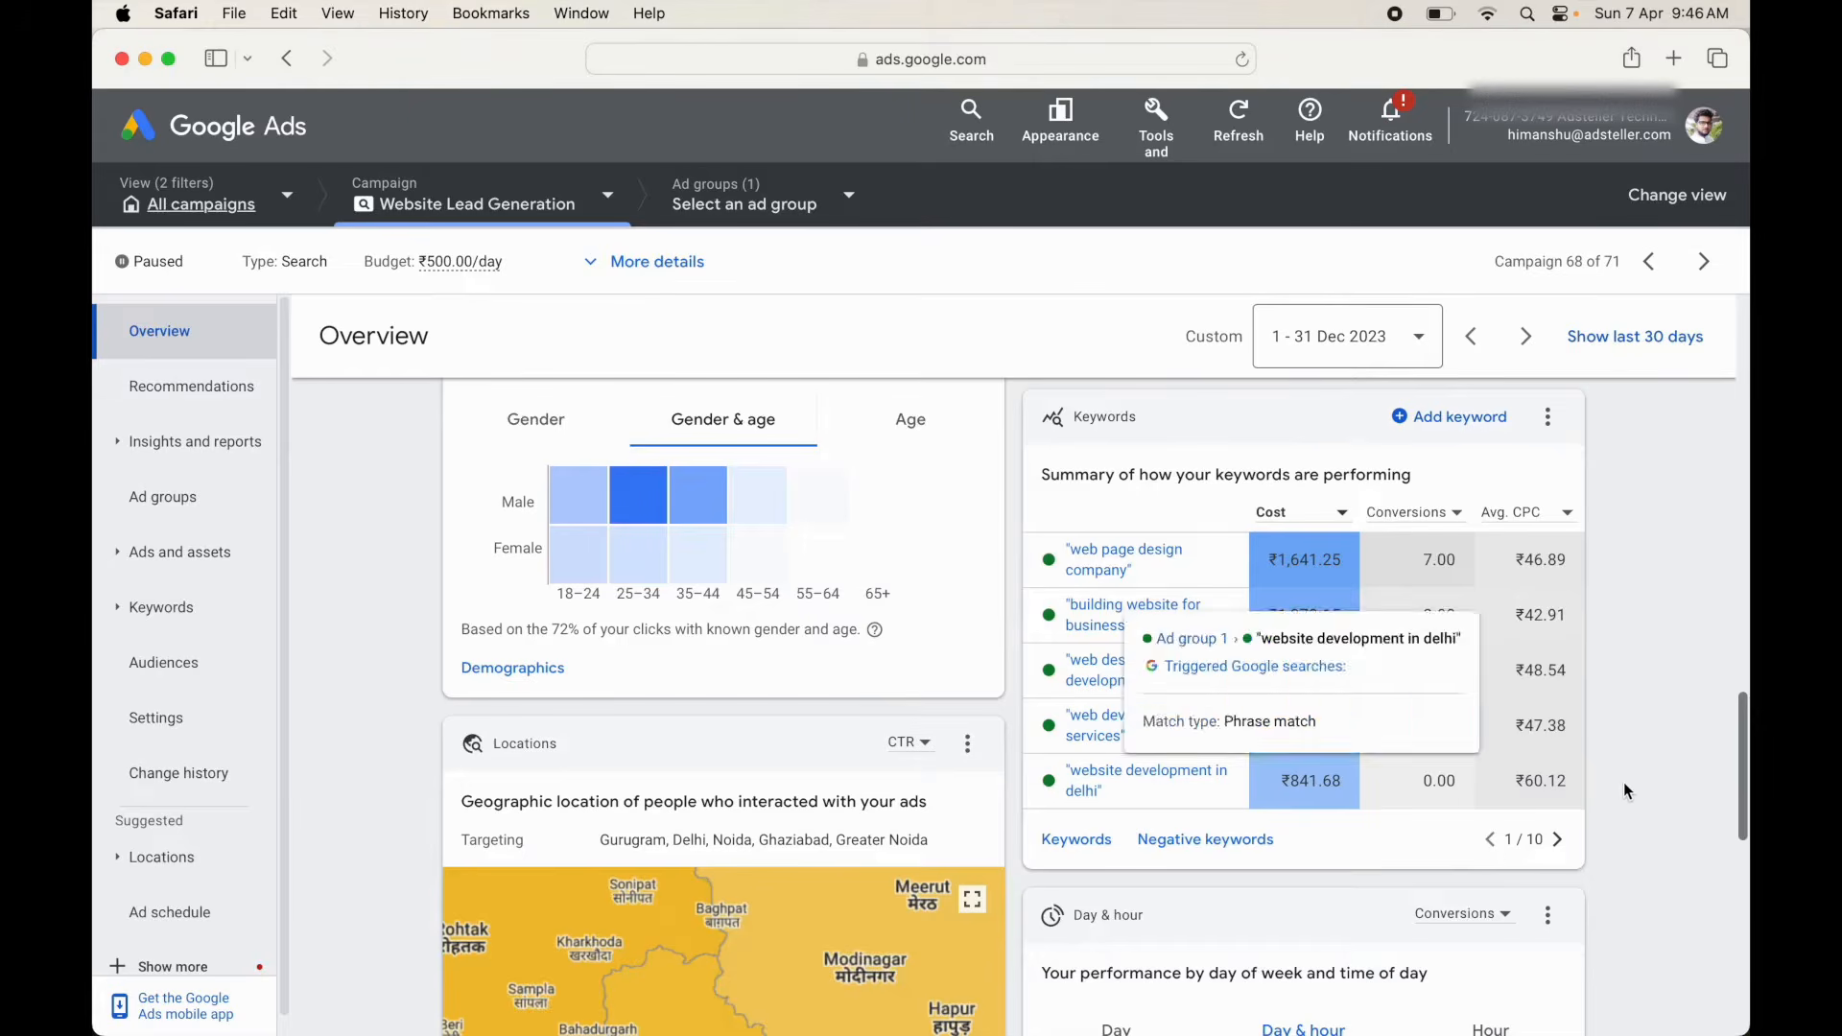
- Change the Conversions column of the Keywords card to Clicks and finally to Impressions
scroll(1641, 781, up, 1)
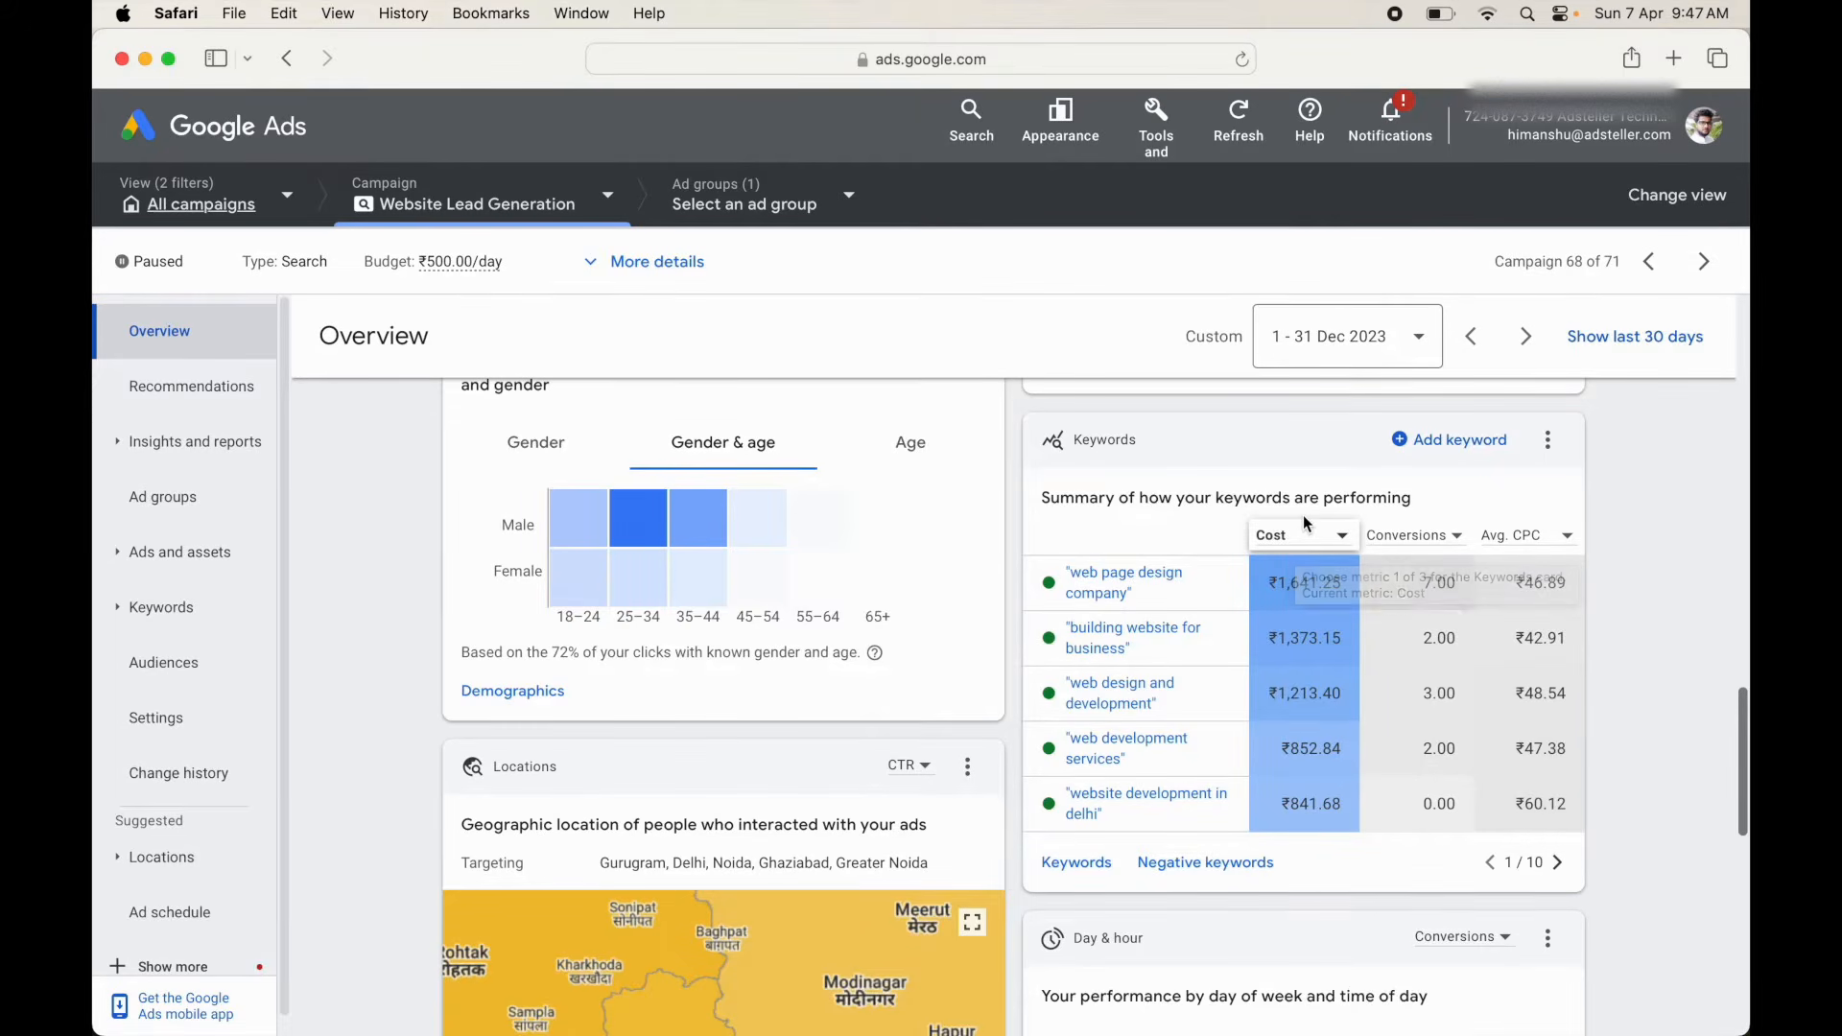
mouse_move(1132, 566)
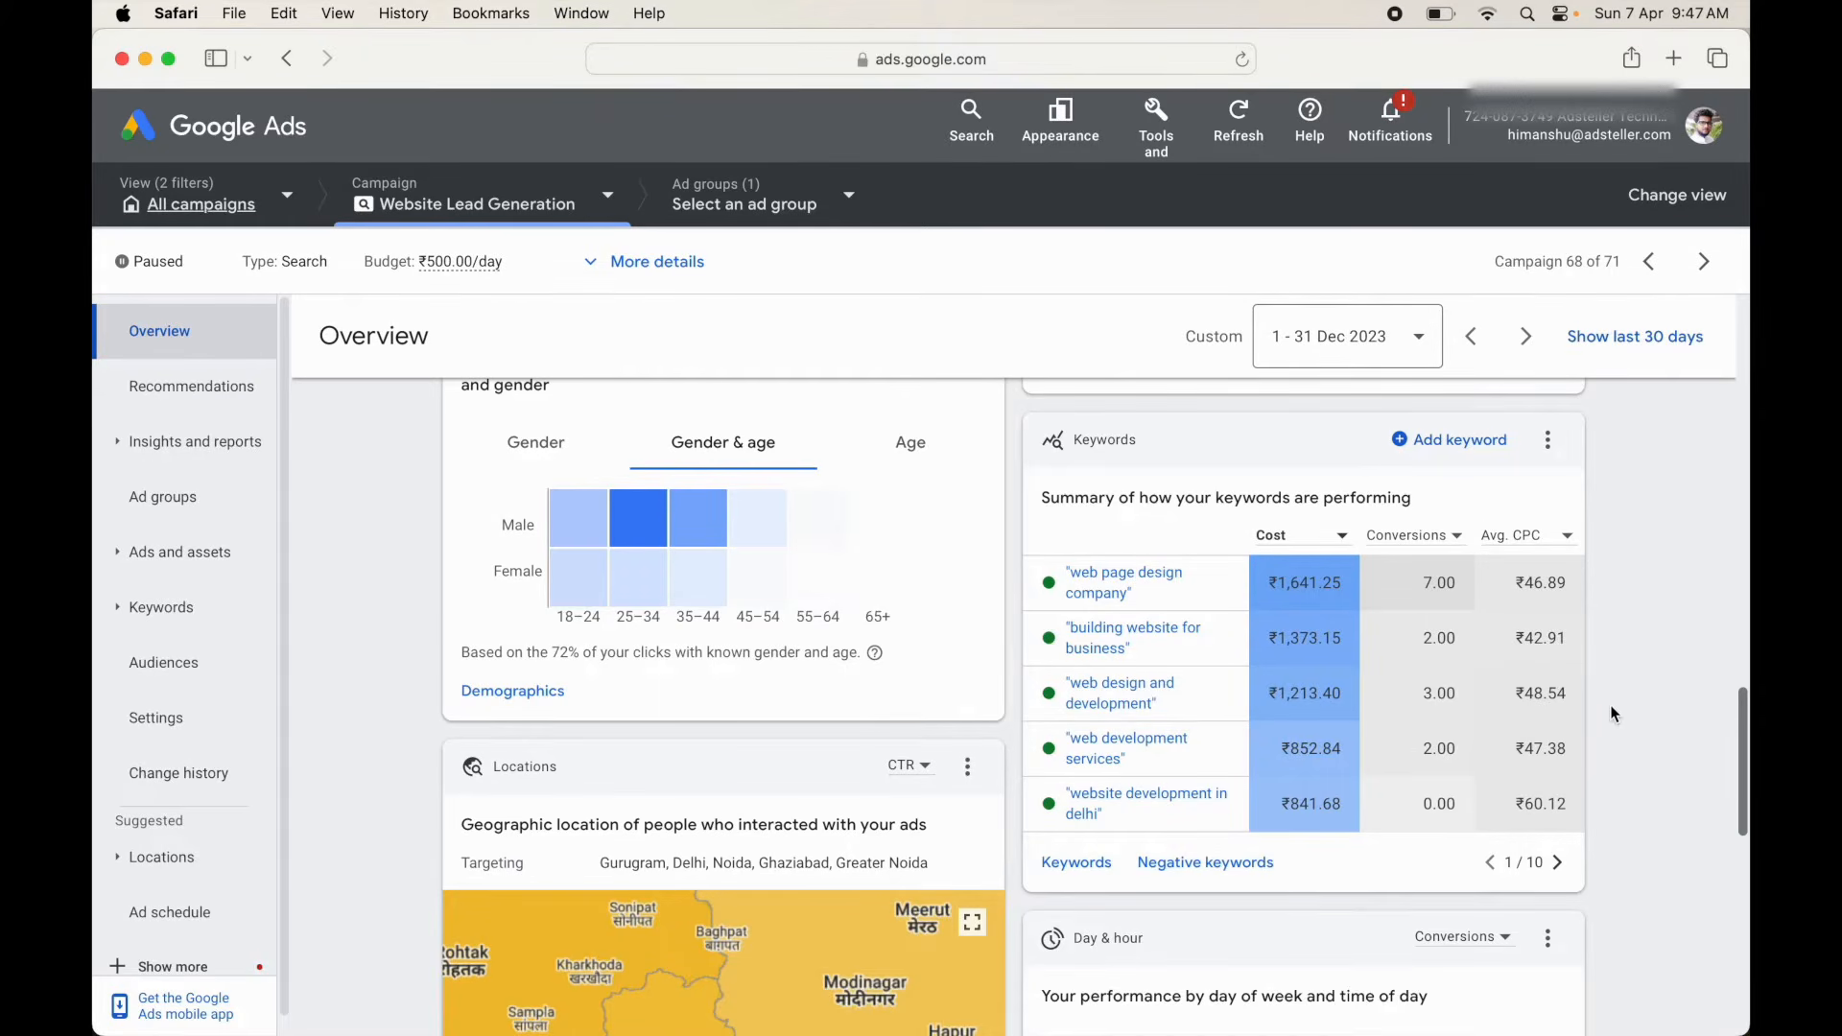
click(1407, 534)
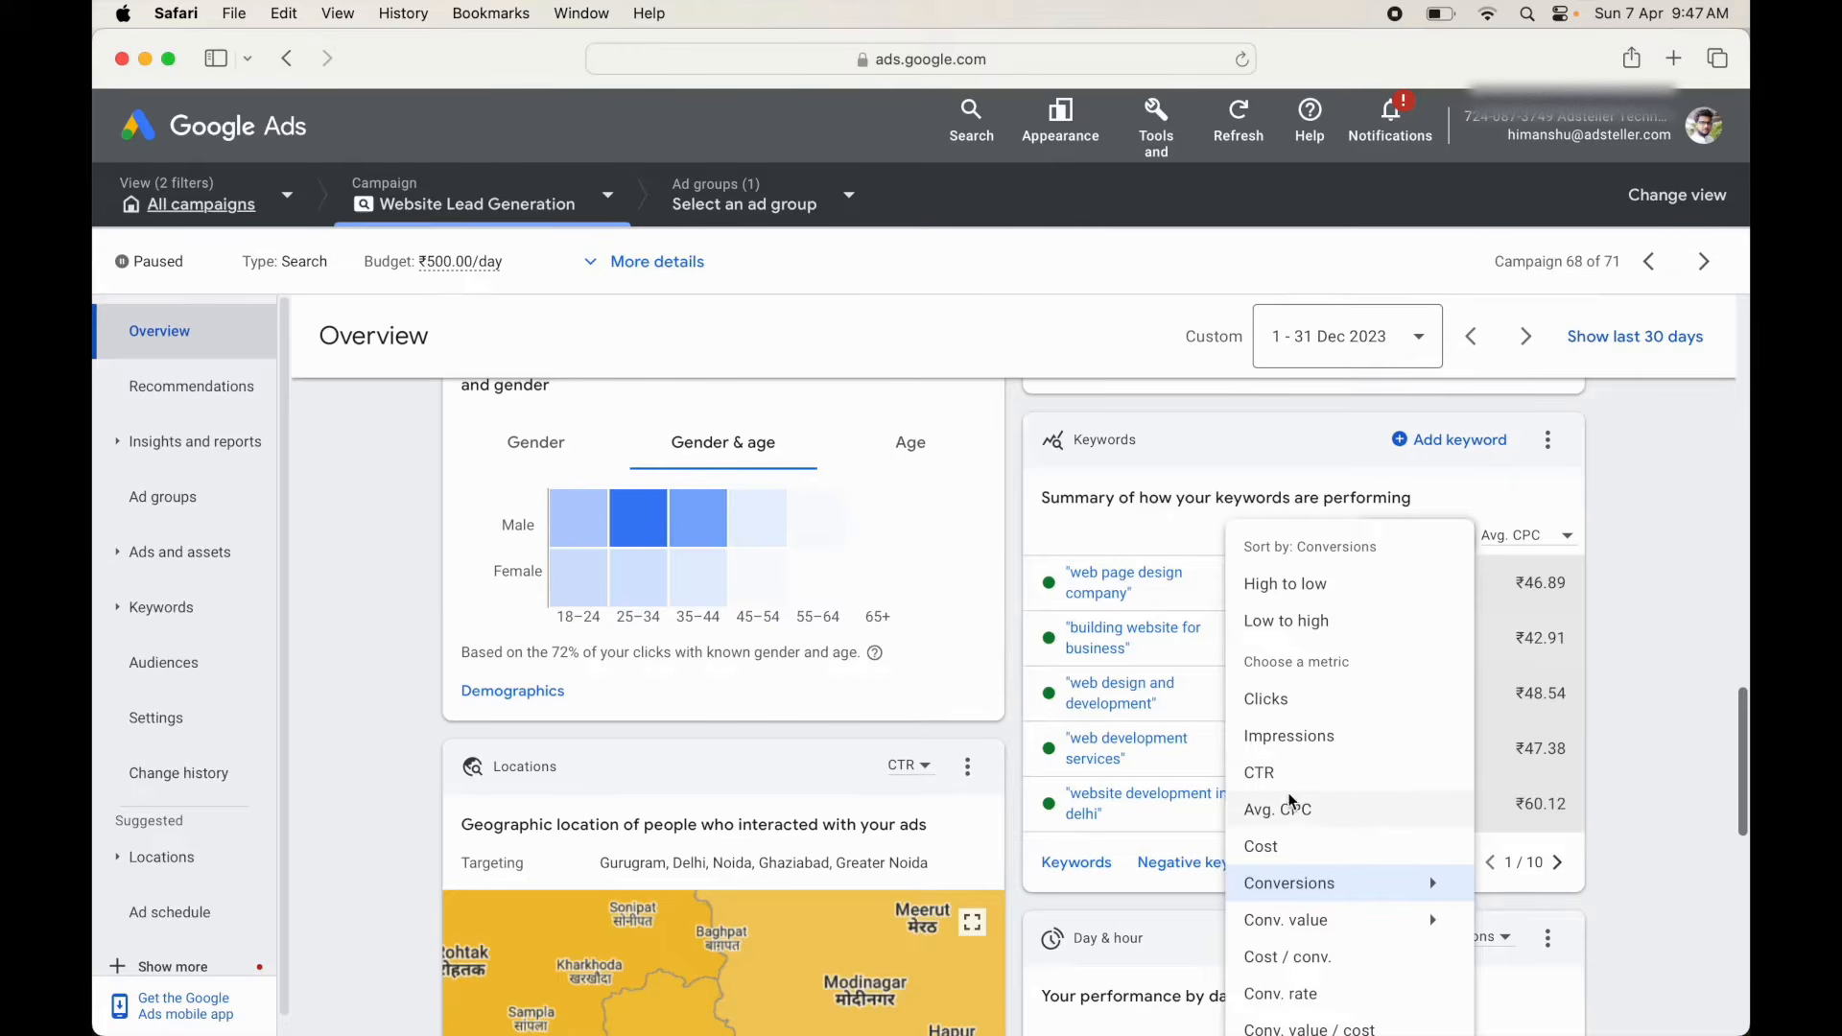
click(1637, 595)
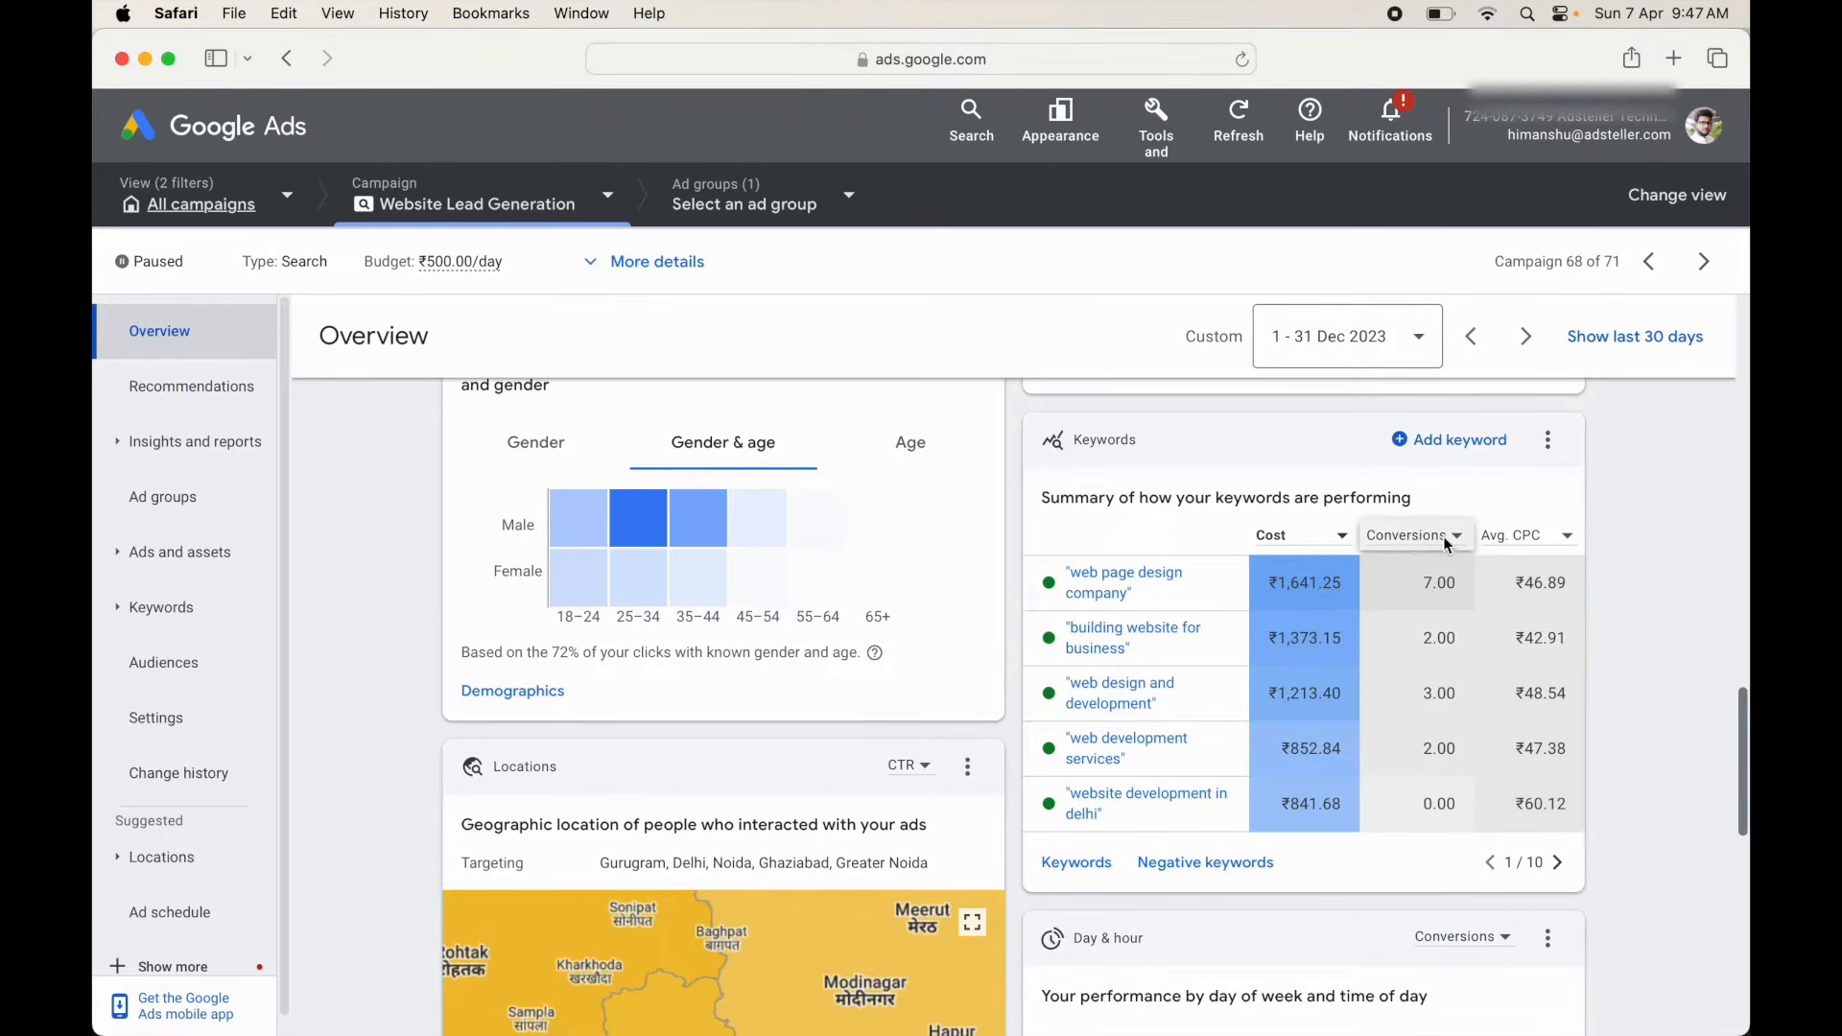
click(1406, 535)
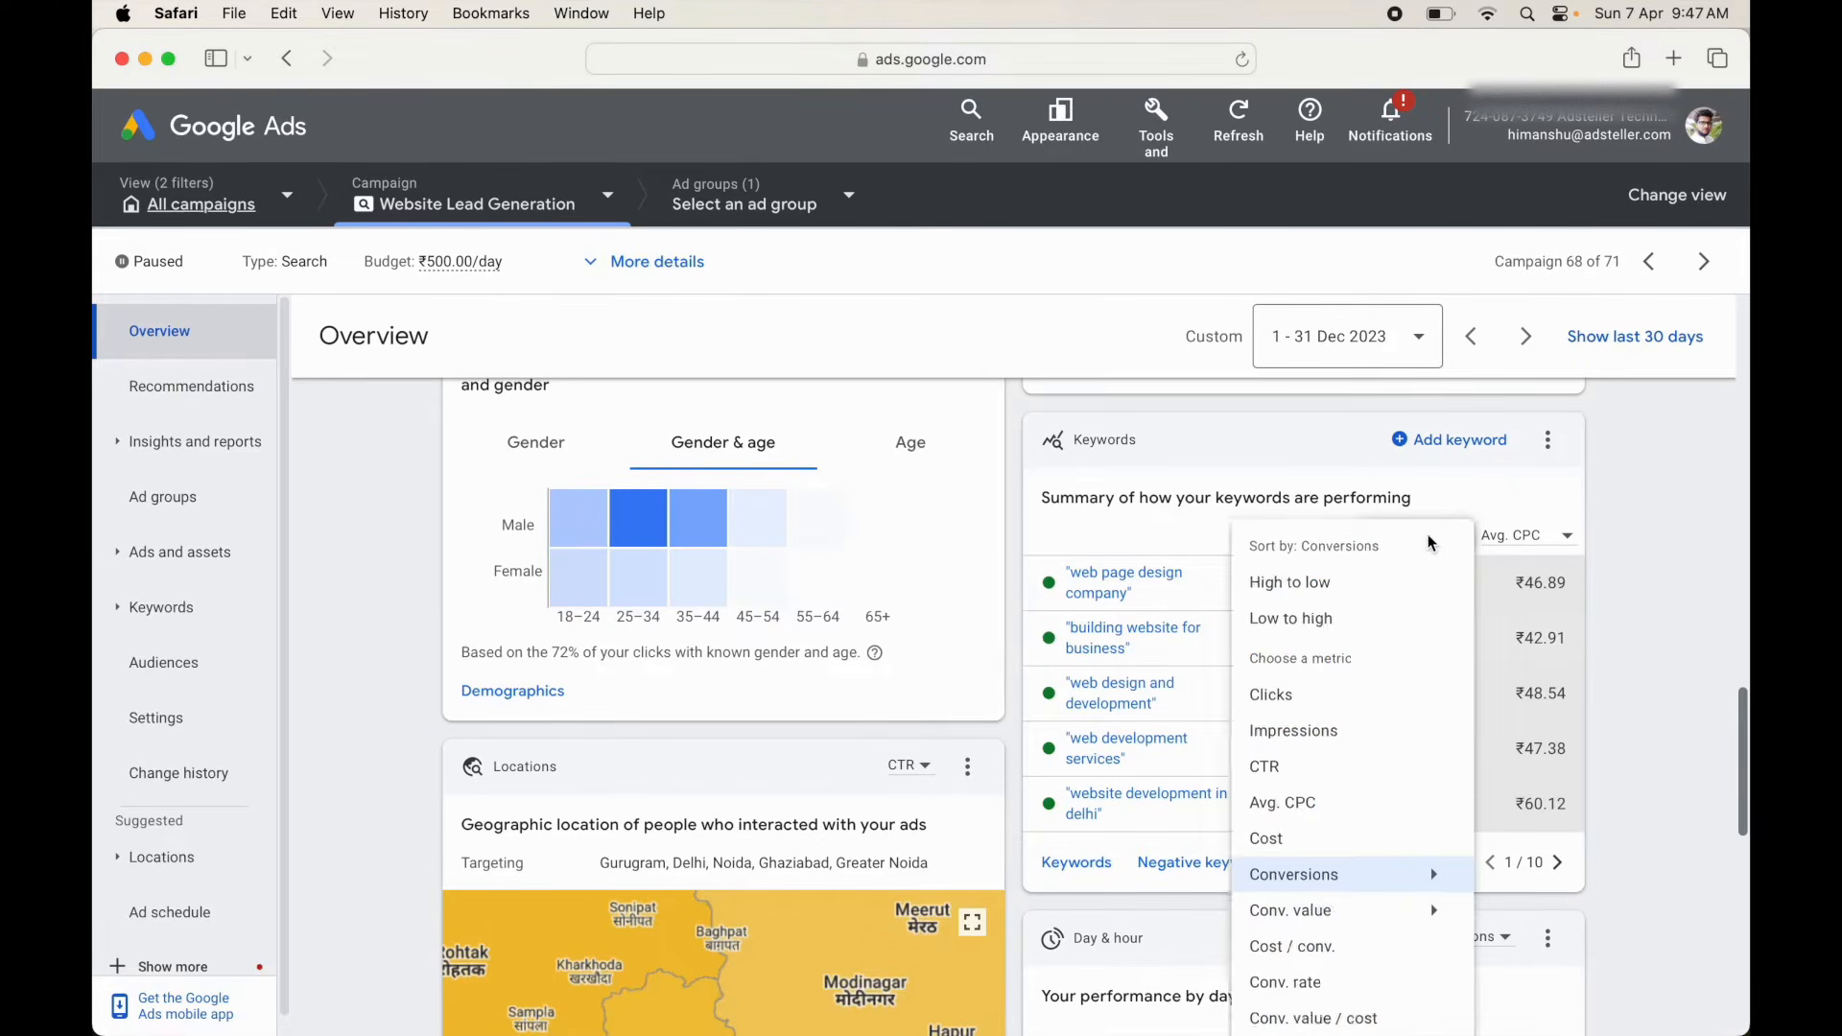
click(1315, 706)
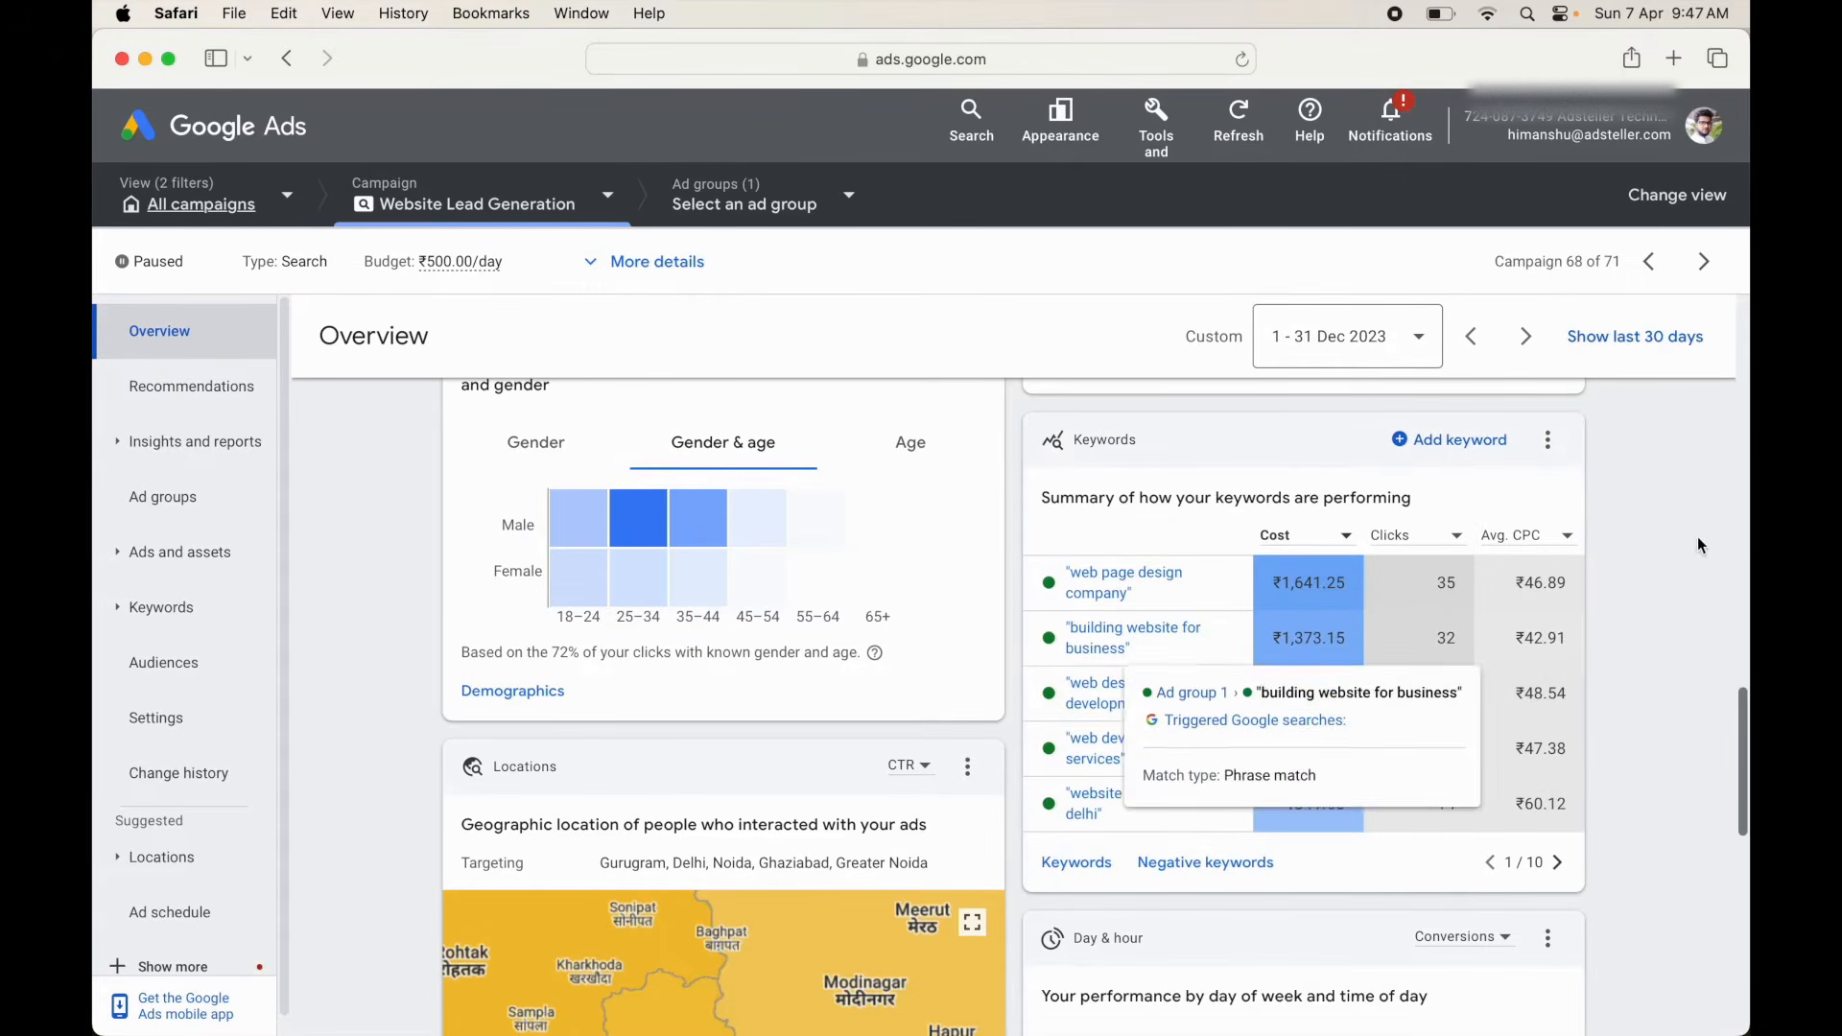
click(1448, 537)
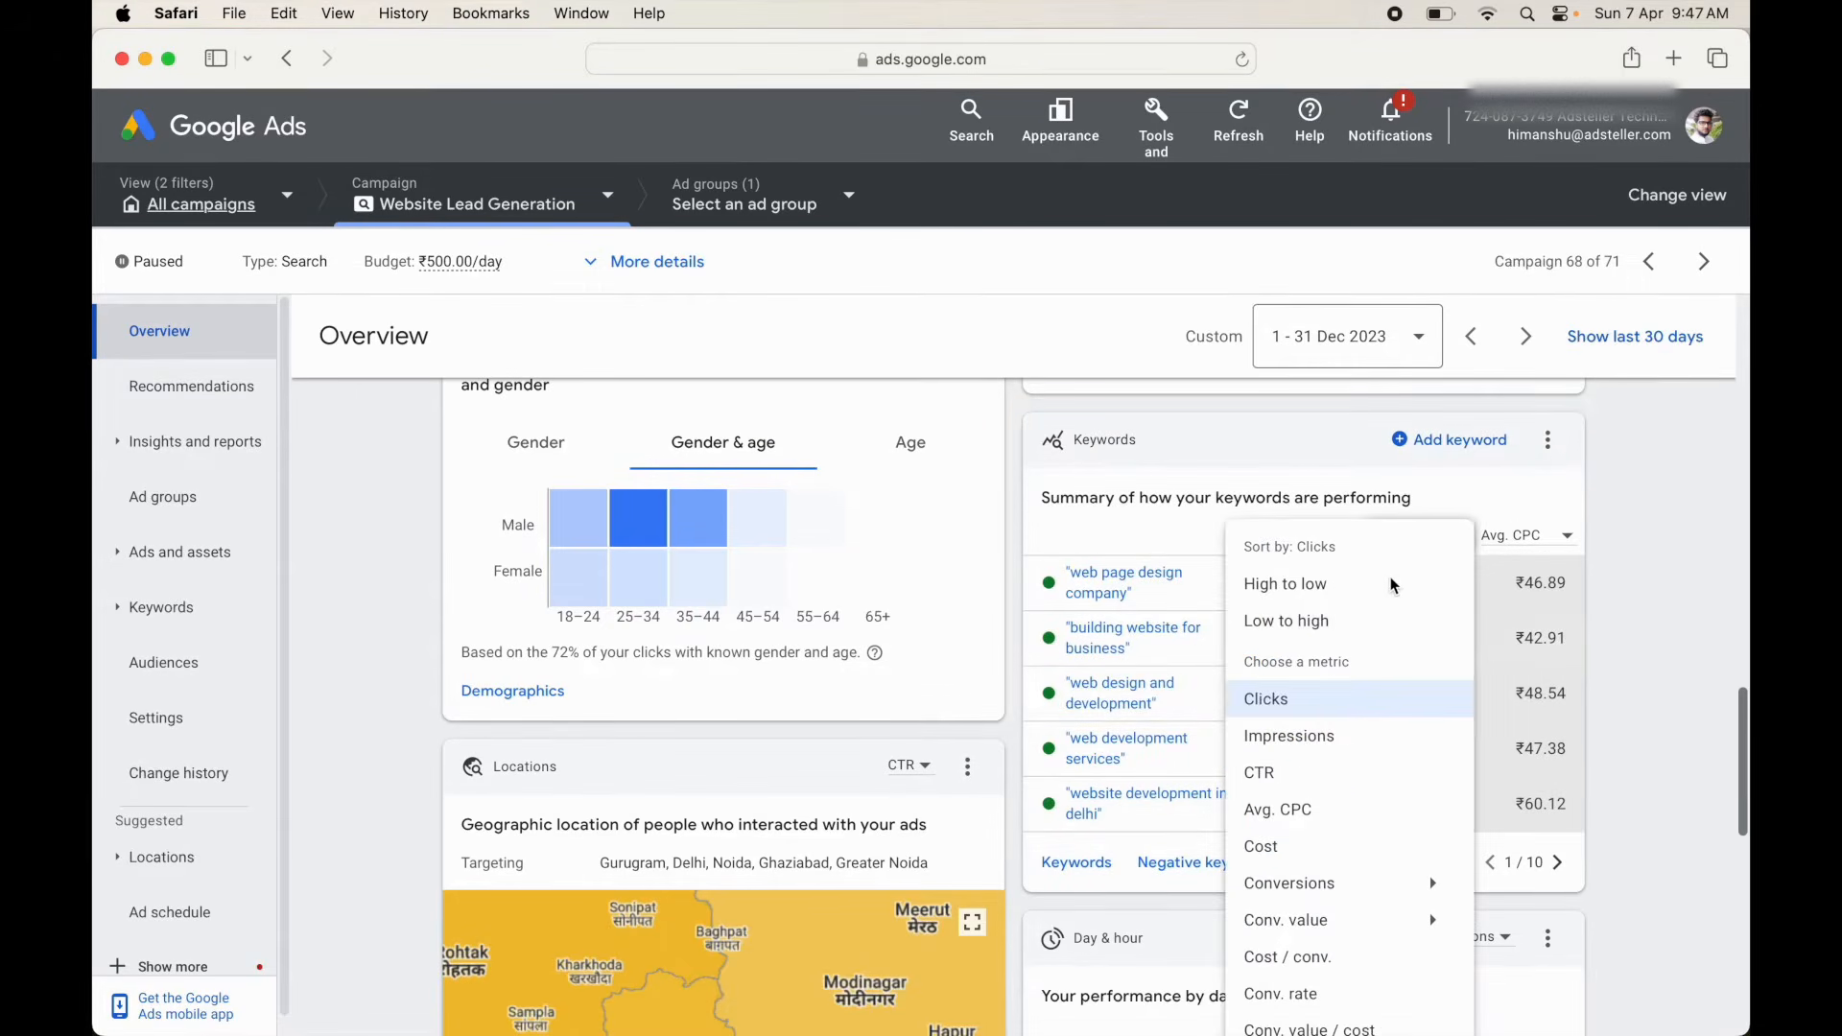
click(1314, 733)
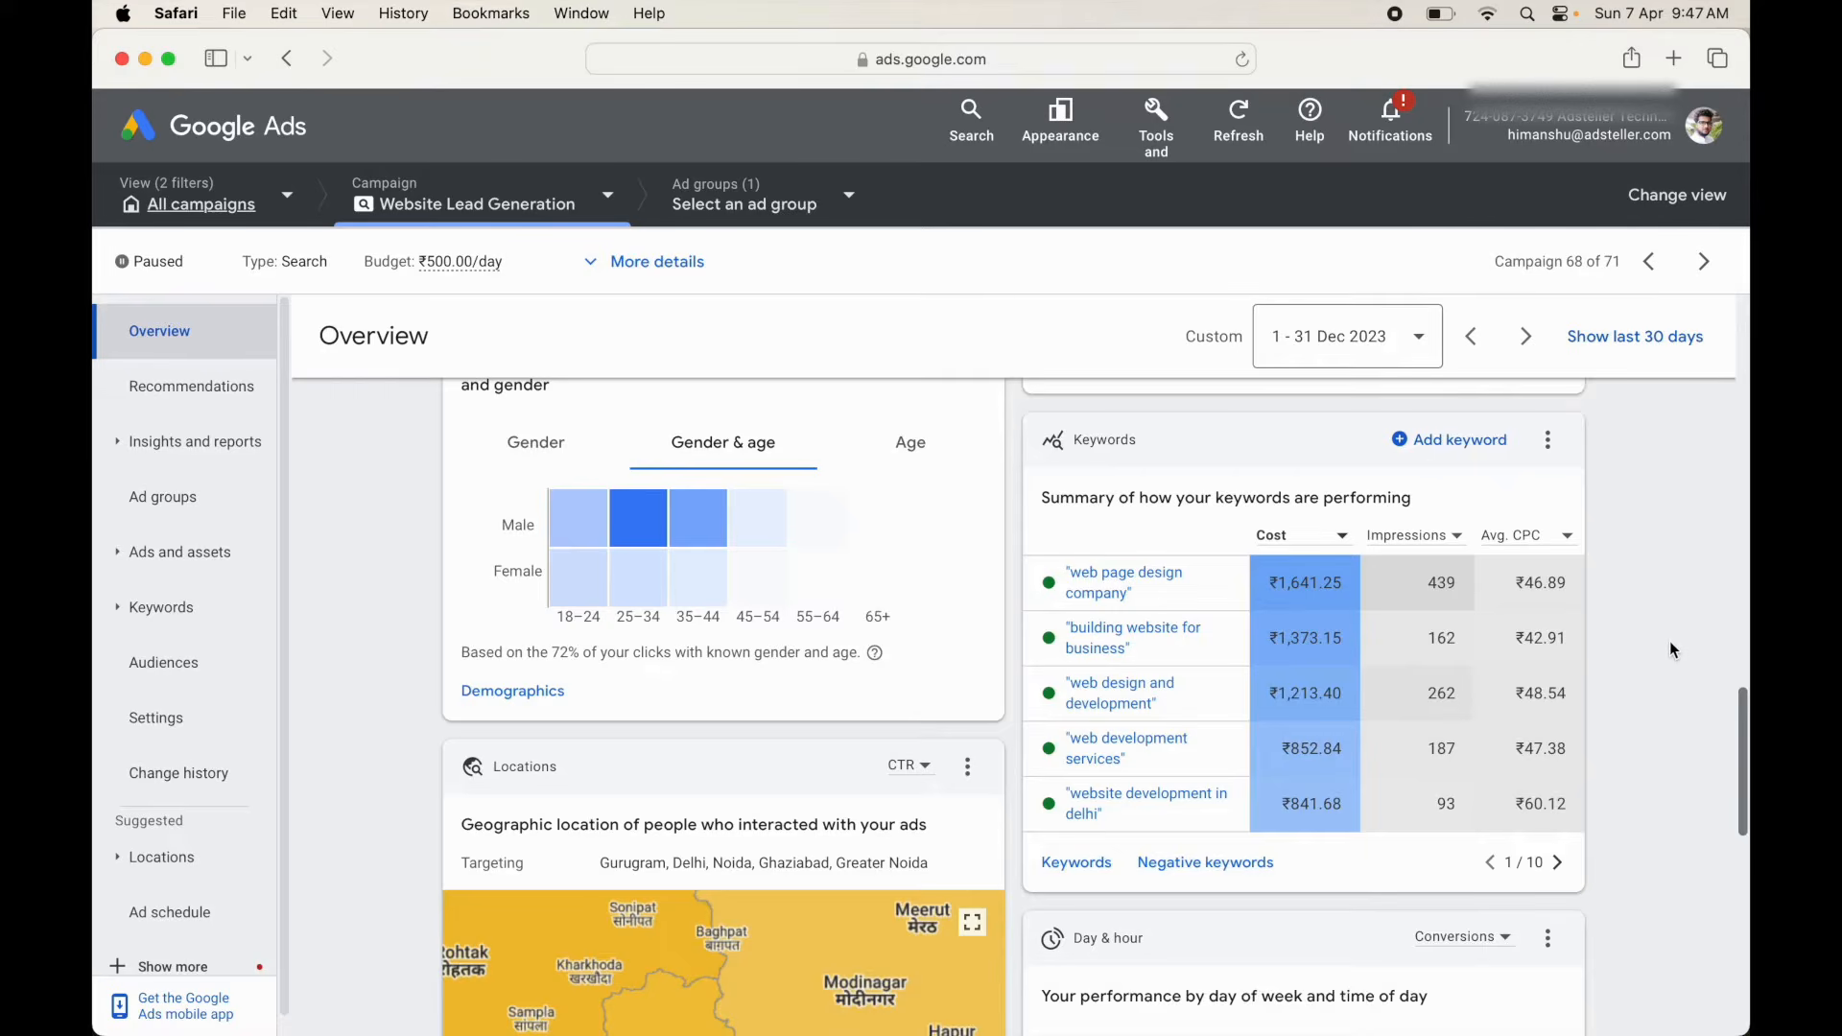
- Examine the performance by day and hour in the Day & hour card and the campaign's Conversion paths card
scroll(1670, 649, down, 2)
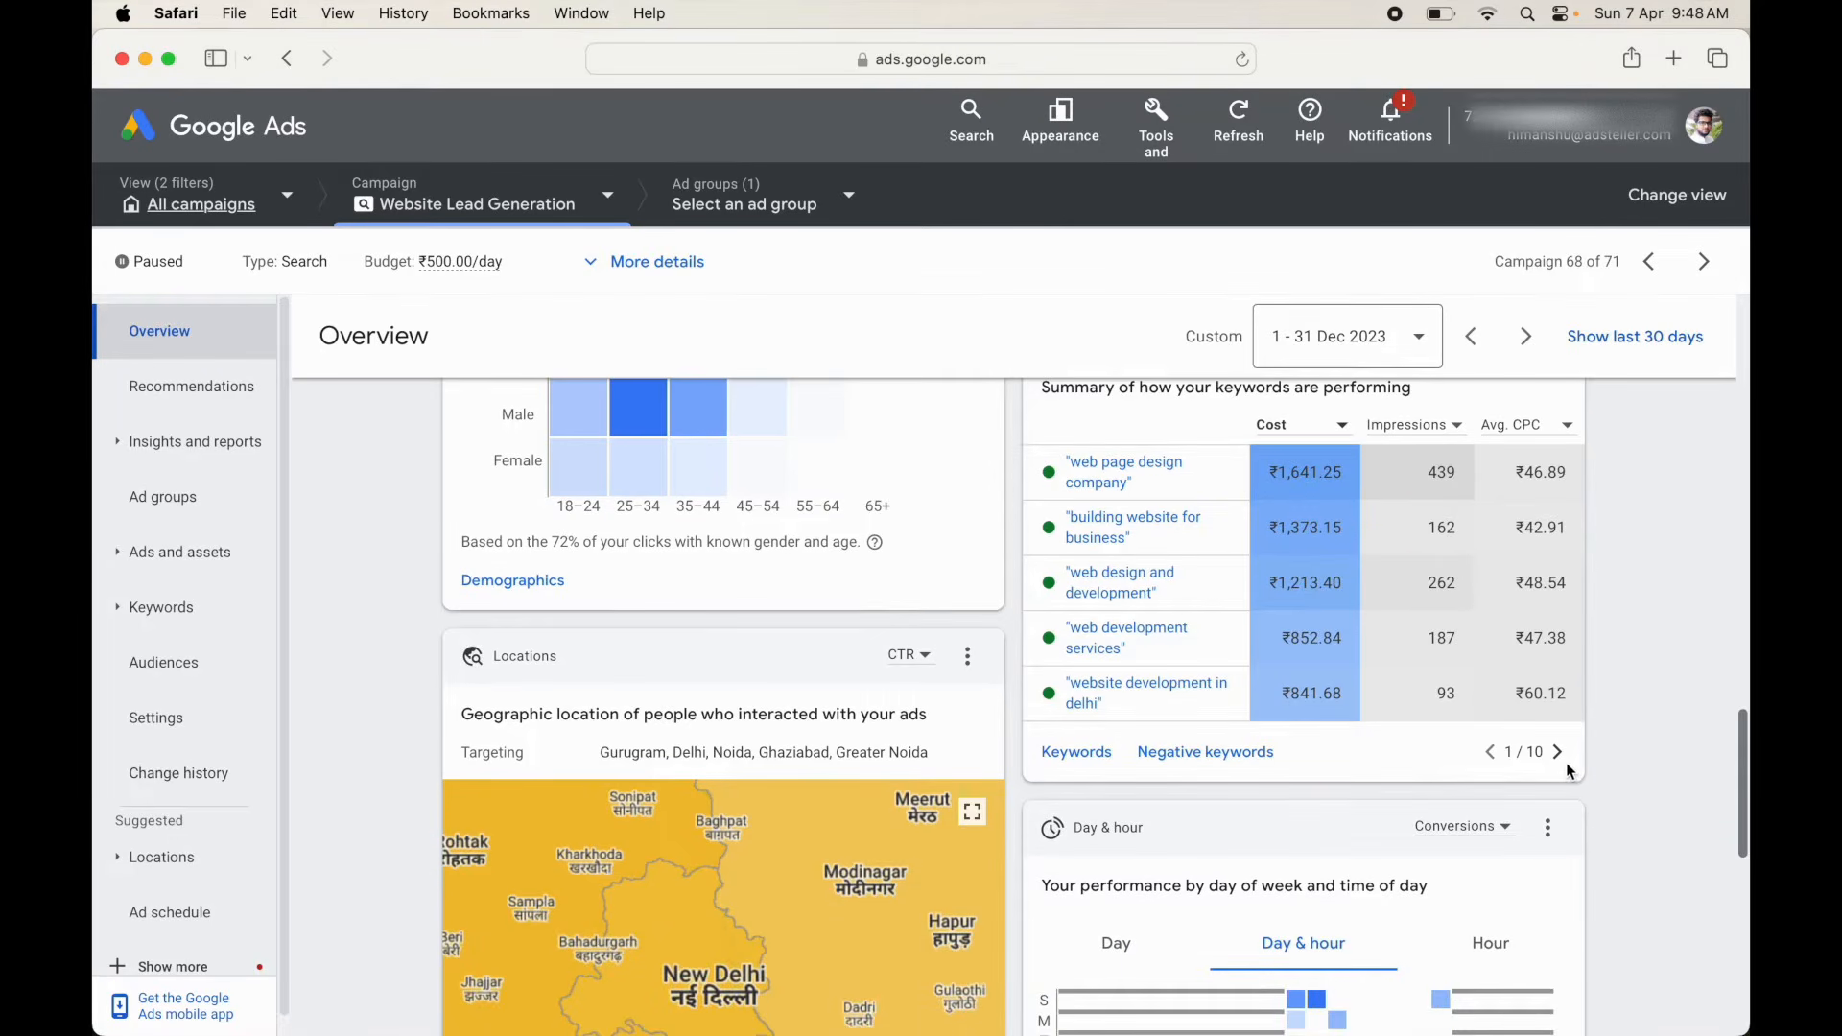
scroll(1566, 763, down, 3)
scroll(1497, 758, up, 3)
scroll(1684, 687, up, 2)
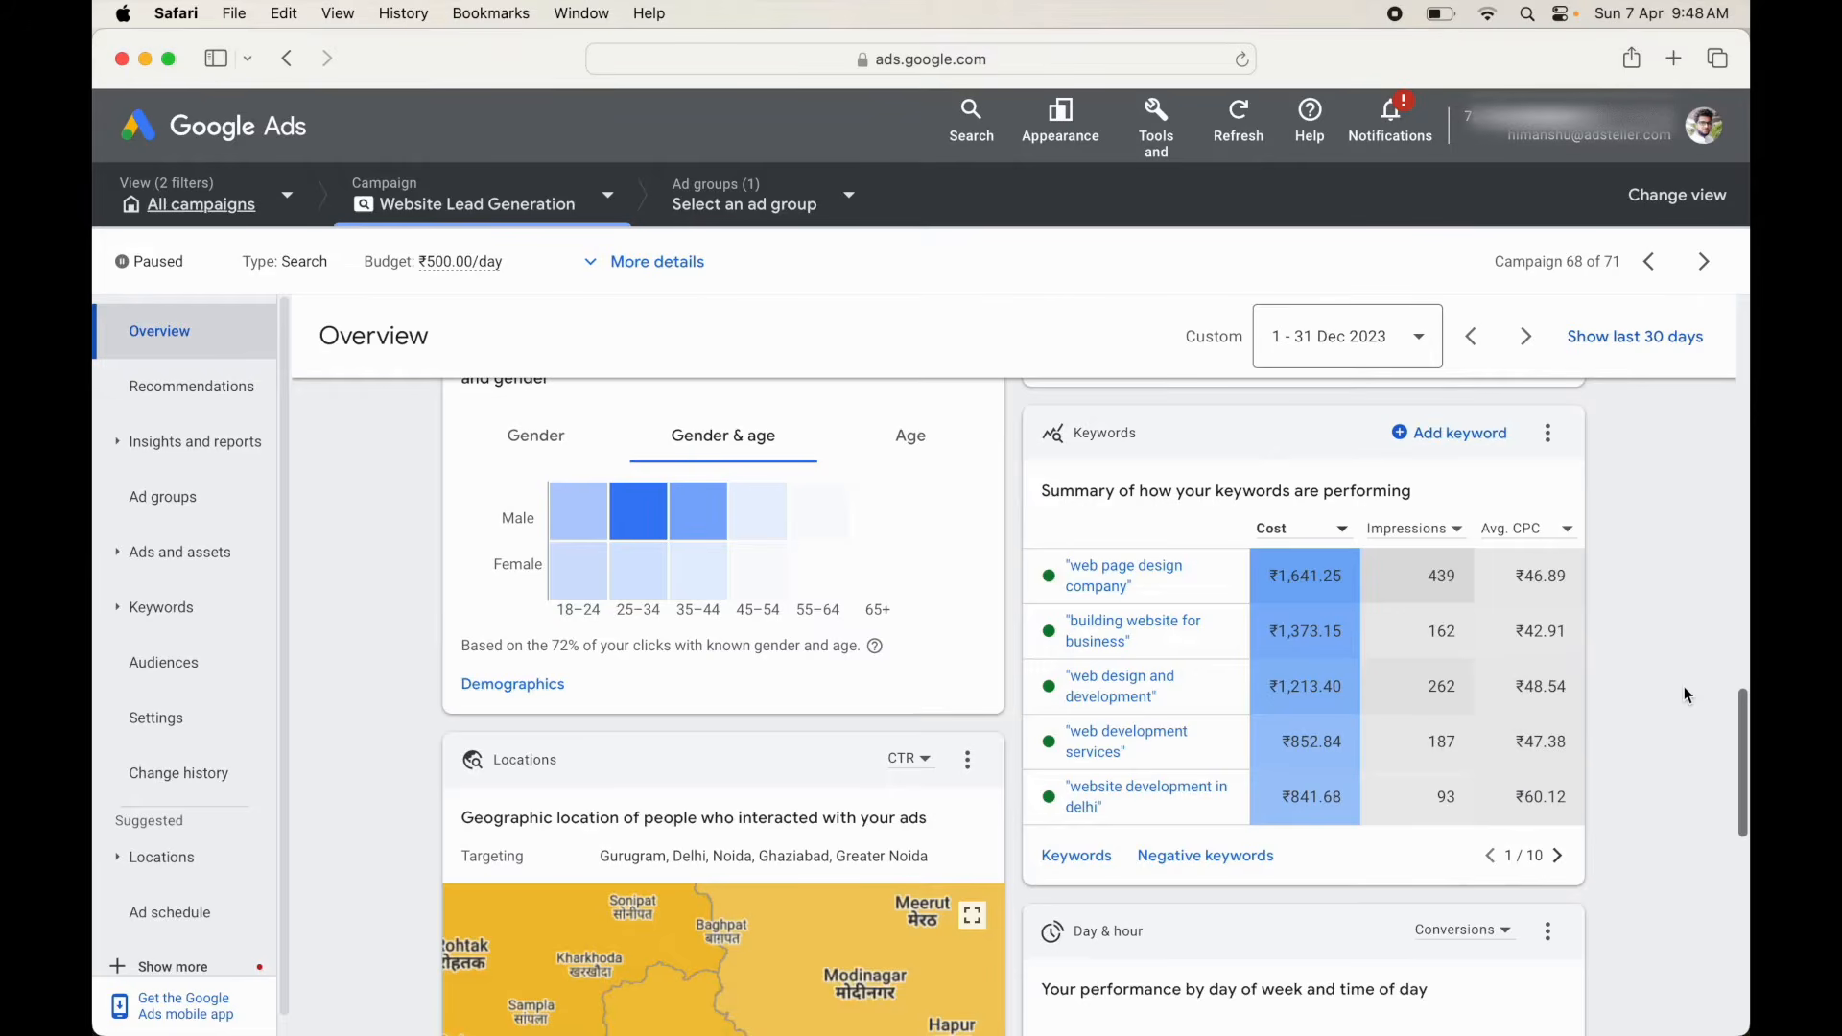
scroll(1684, 687, down, 8)
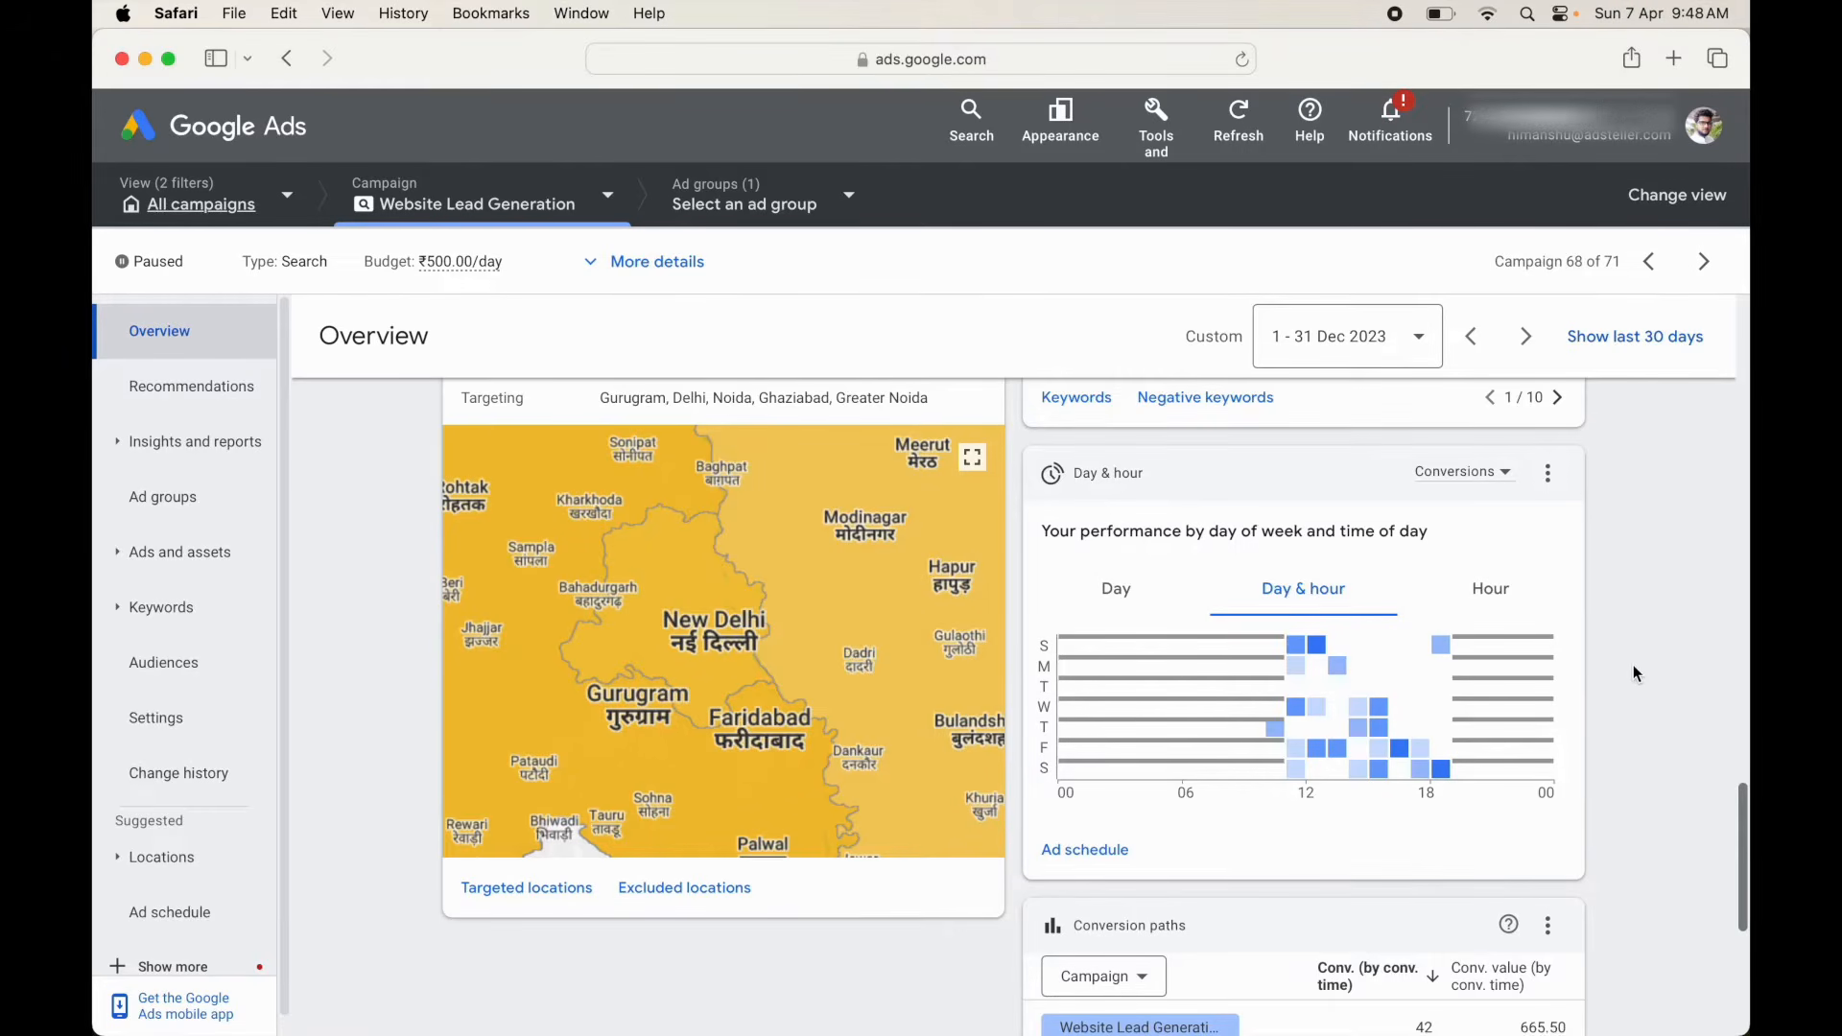
scroll(1633, 678, down, 1)
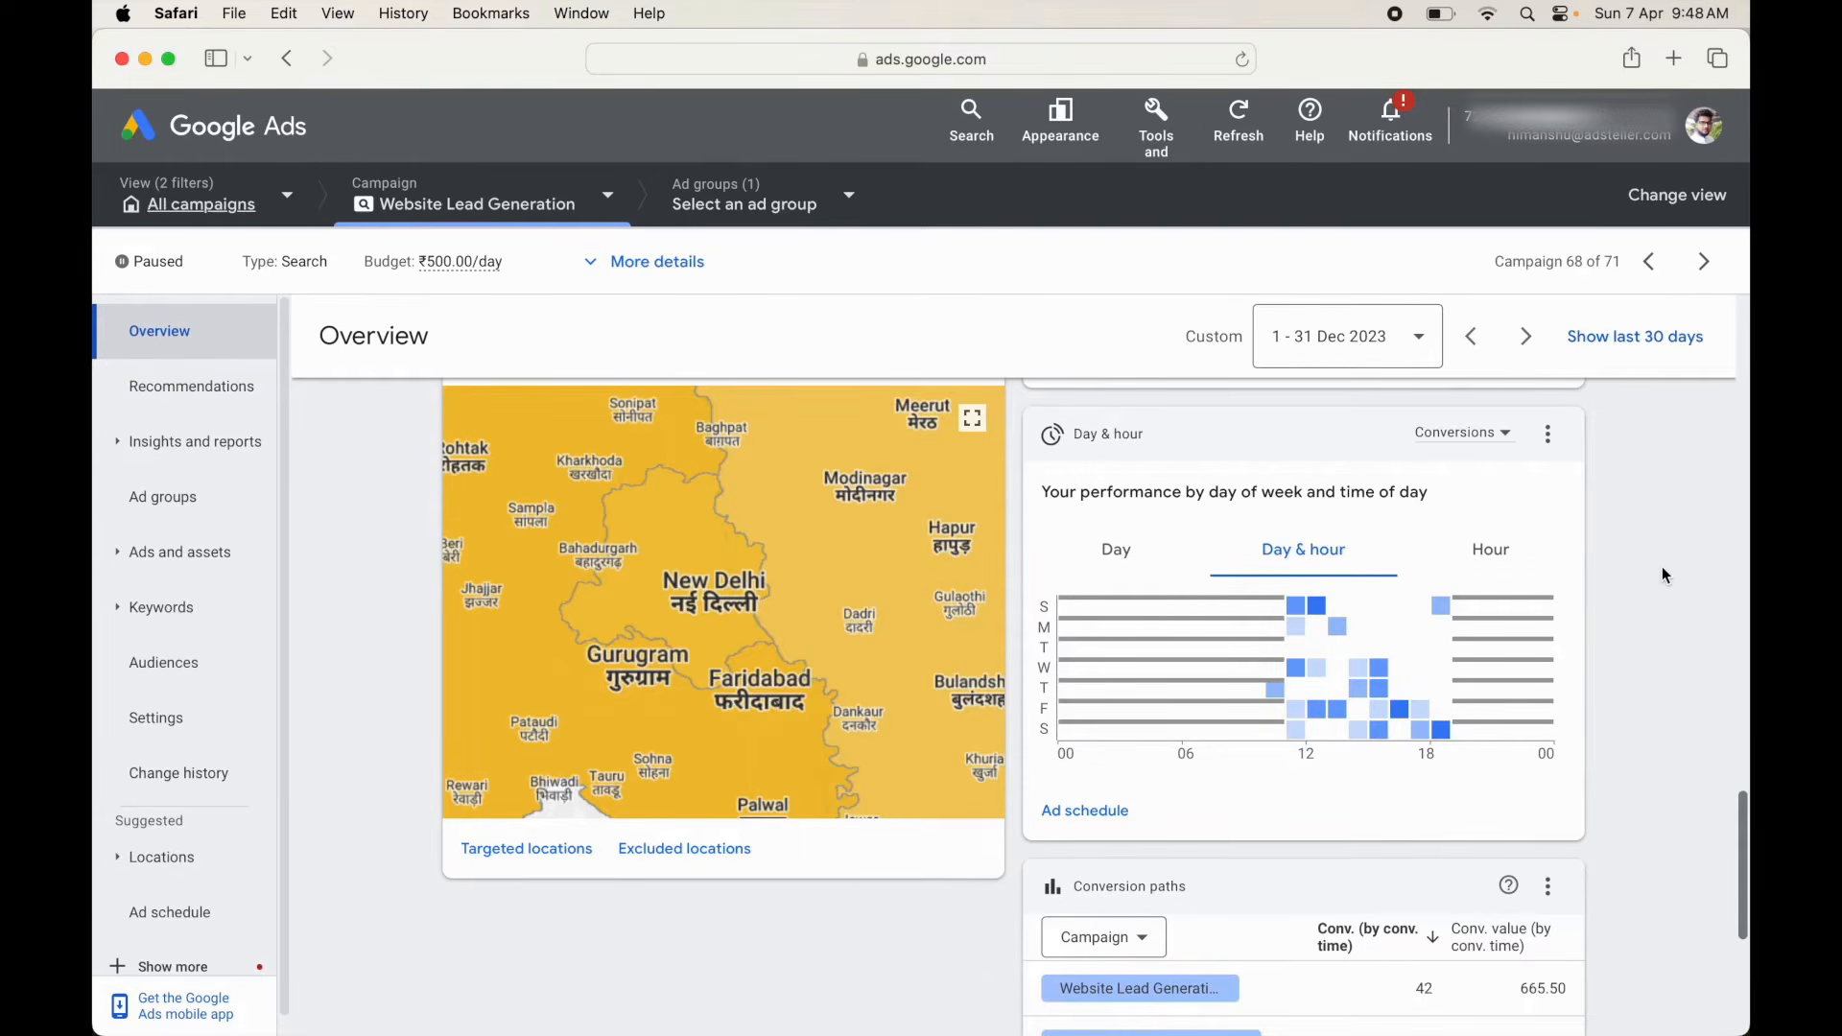
scroll(1662, 566, down, 10)
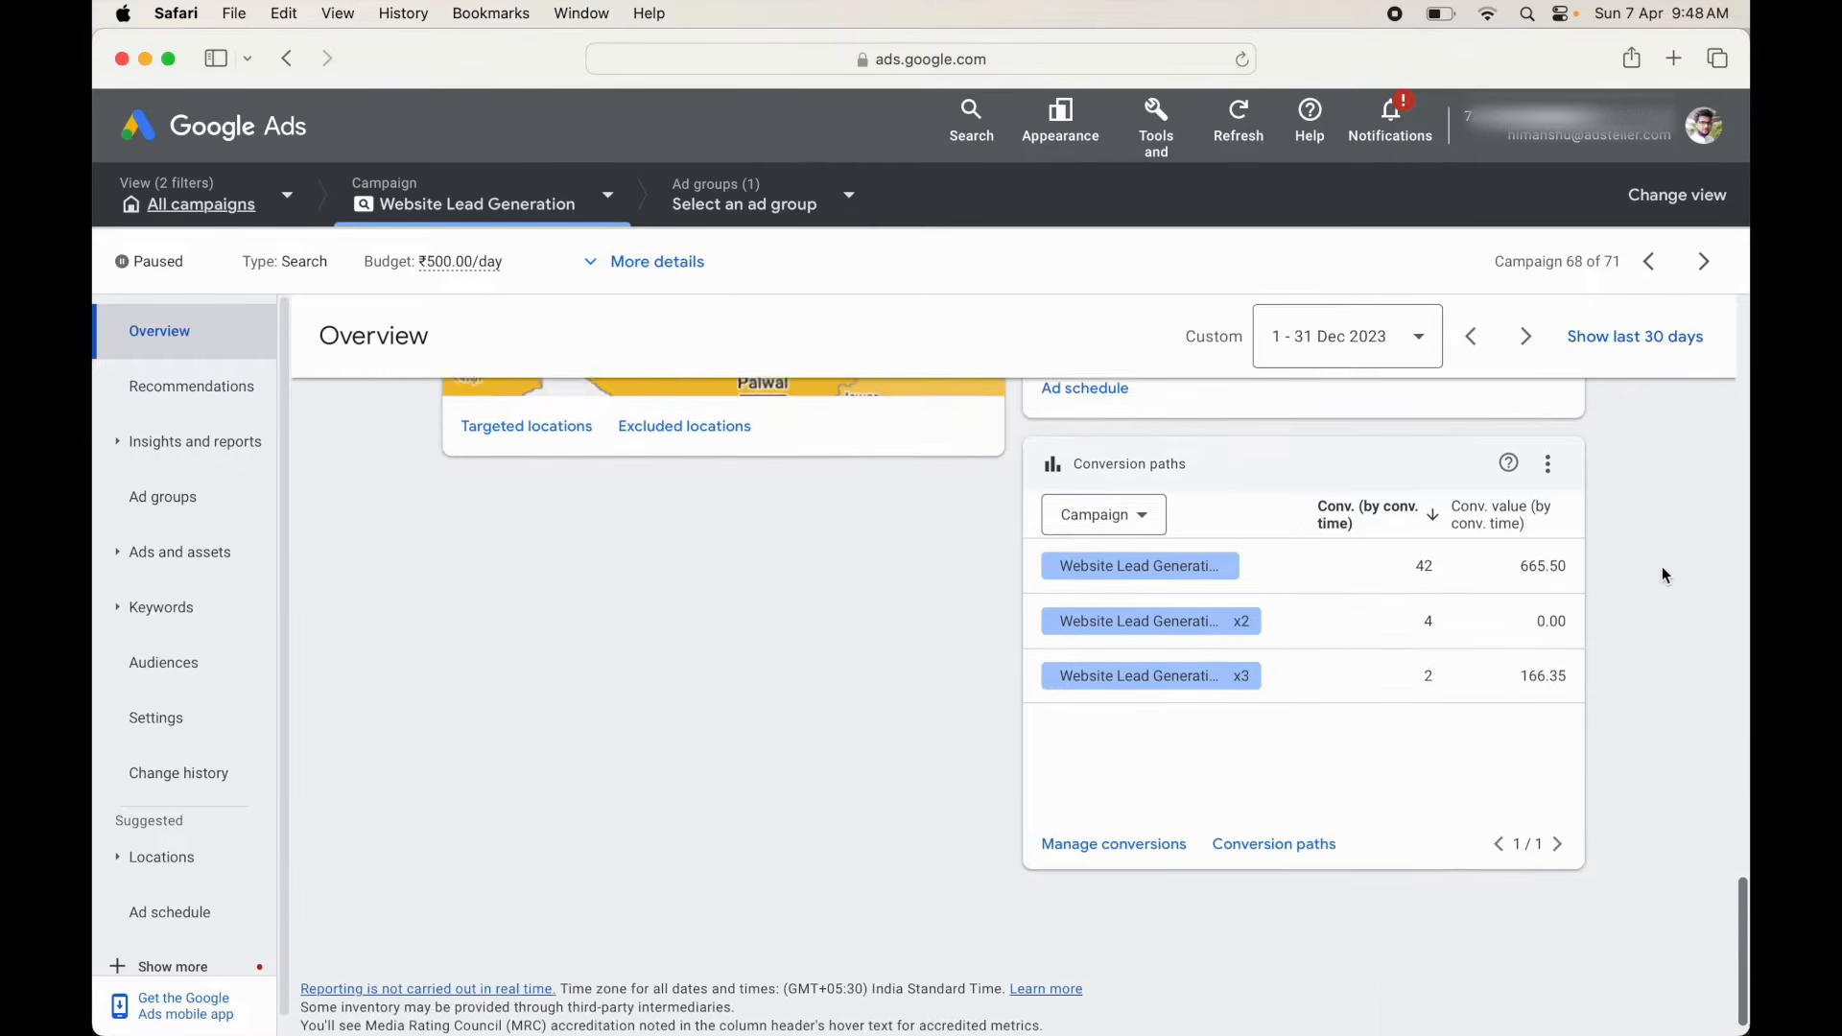
- Compare the CTR of the targeted cities in the Locations card
scroll(834, 625, up, 8)
scroll(835, 624, up, 3)
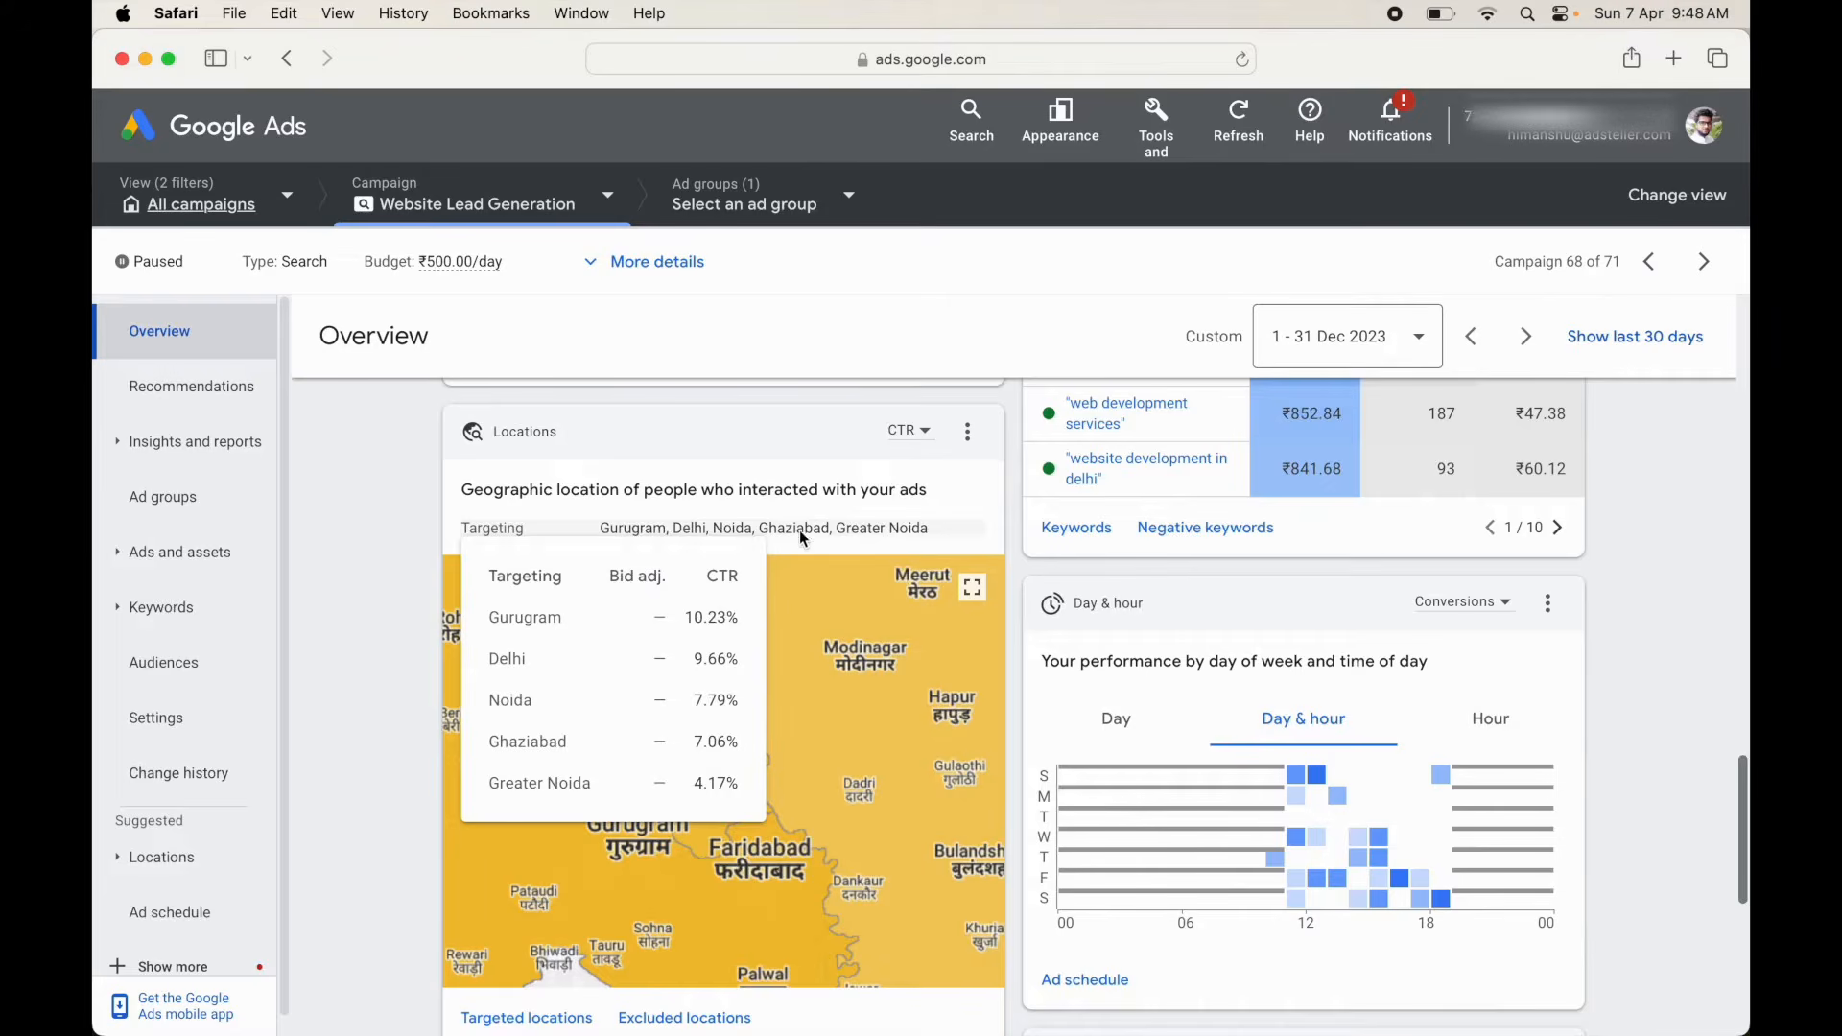
mouse_move(477, 773)
scroll(458, 820, down, 2)
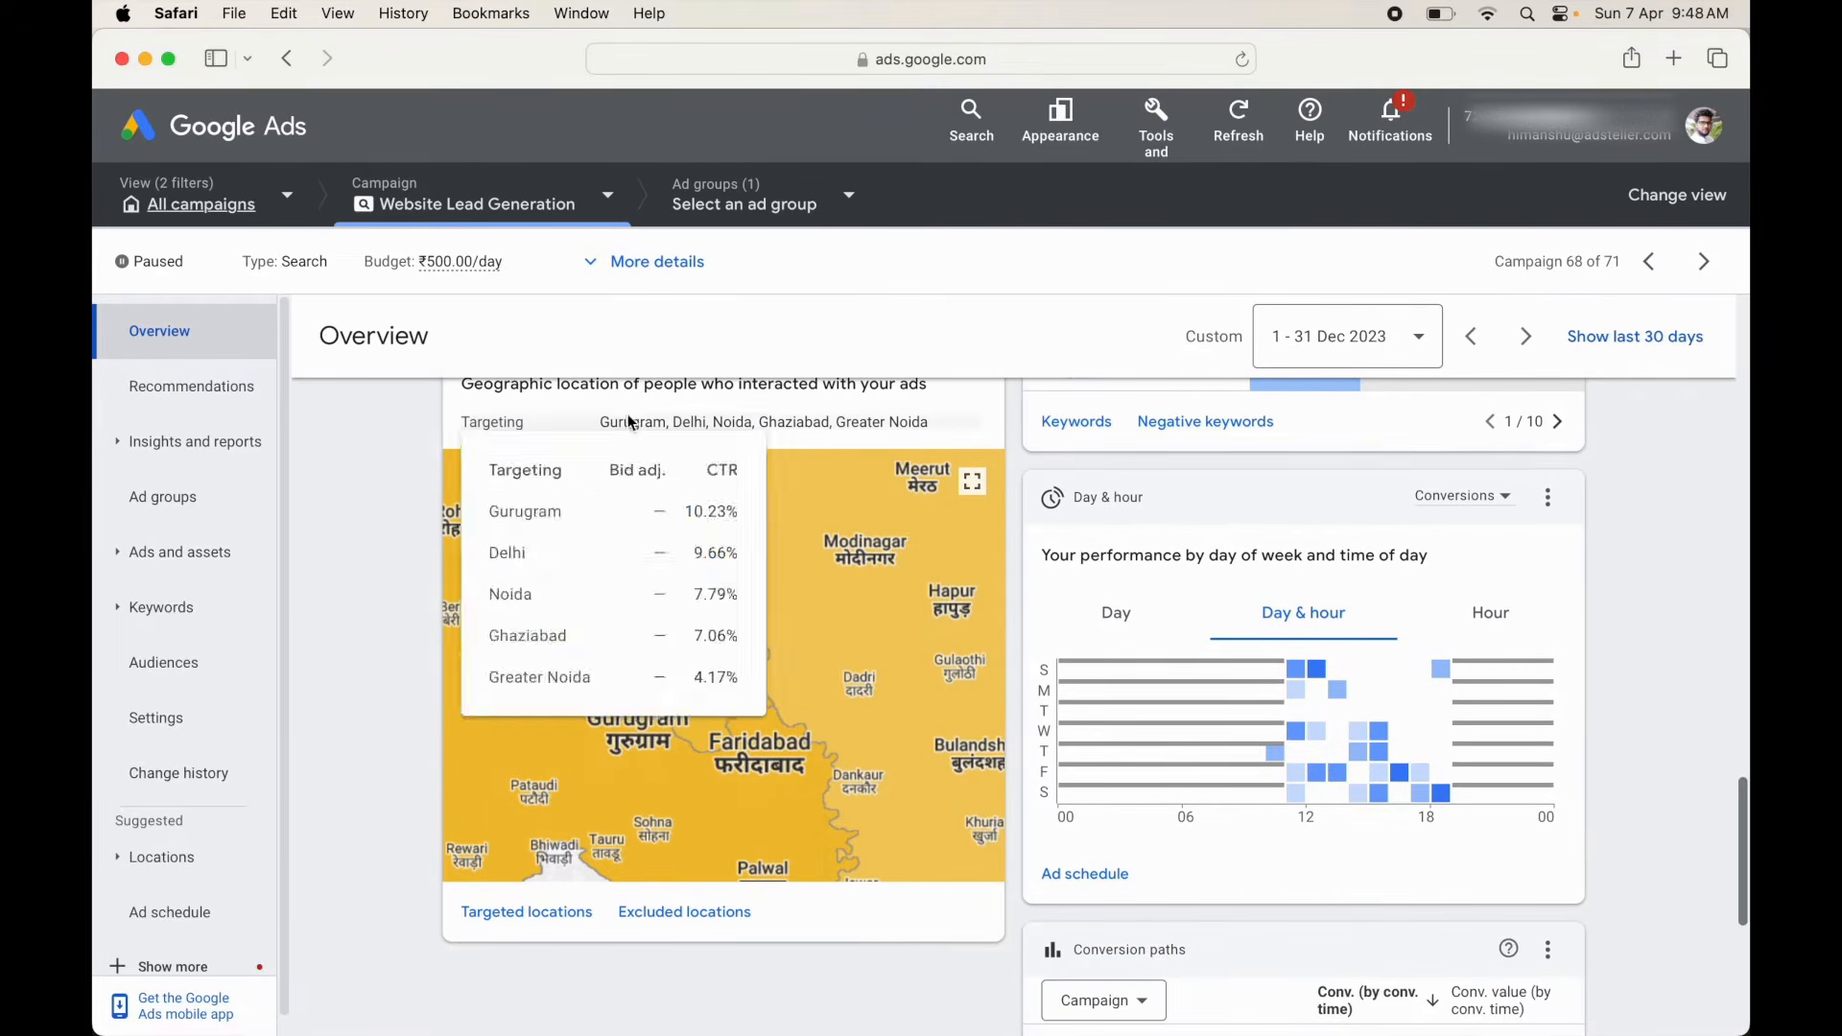
- Open the Search keywords page of the Website Lead Generation campaign
scroll(407, 952, up, 16)
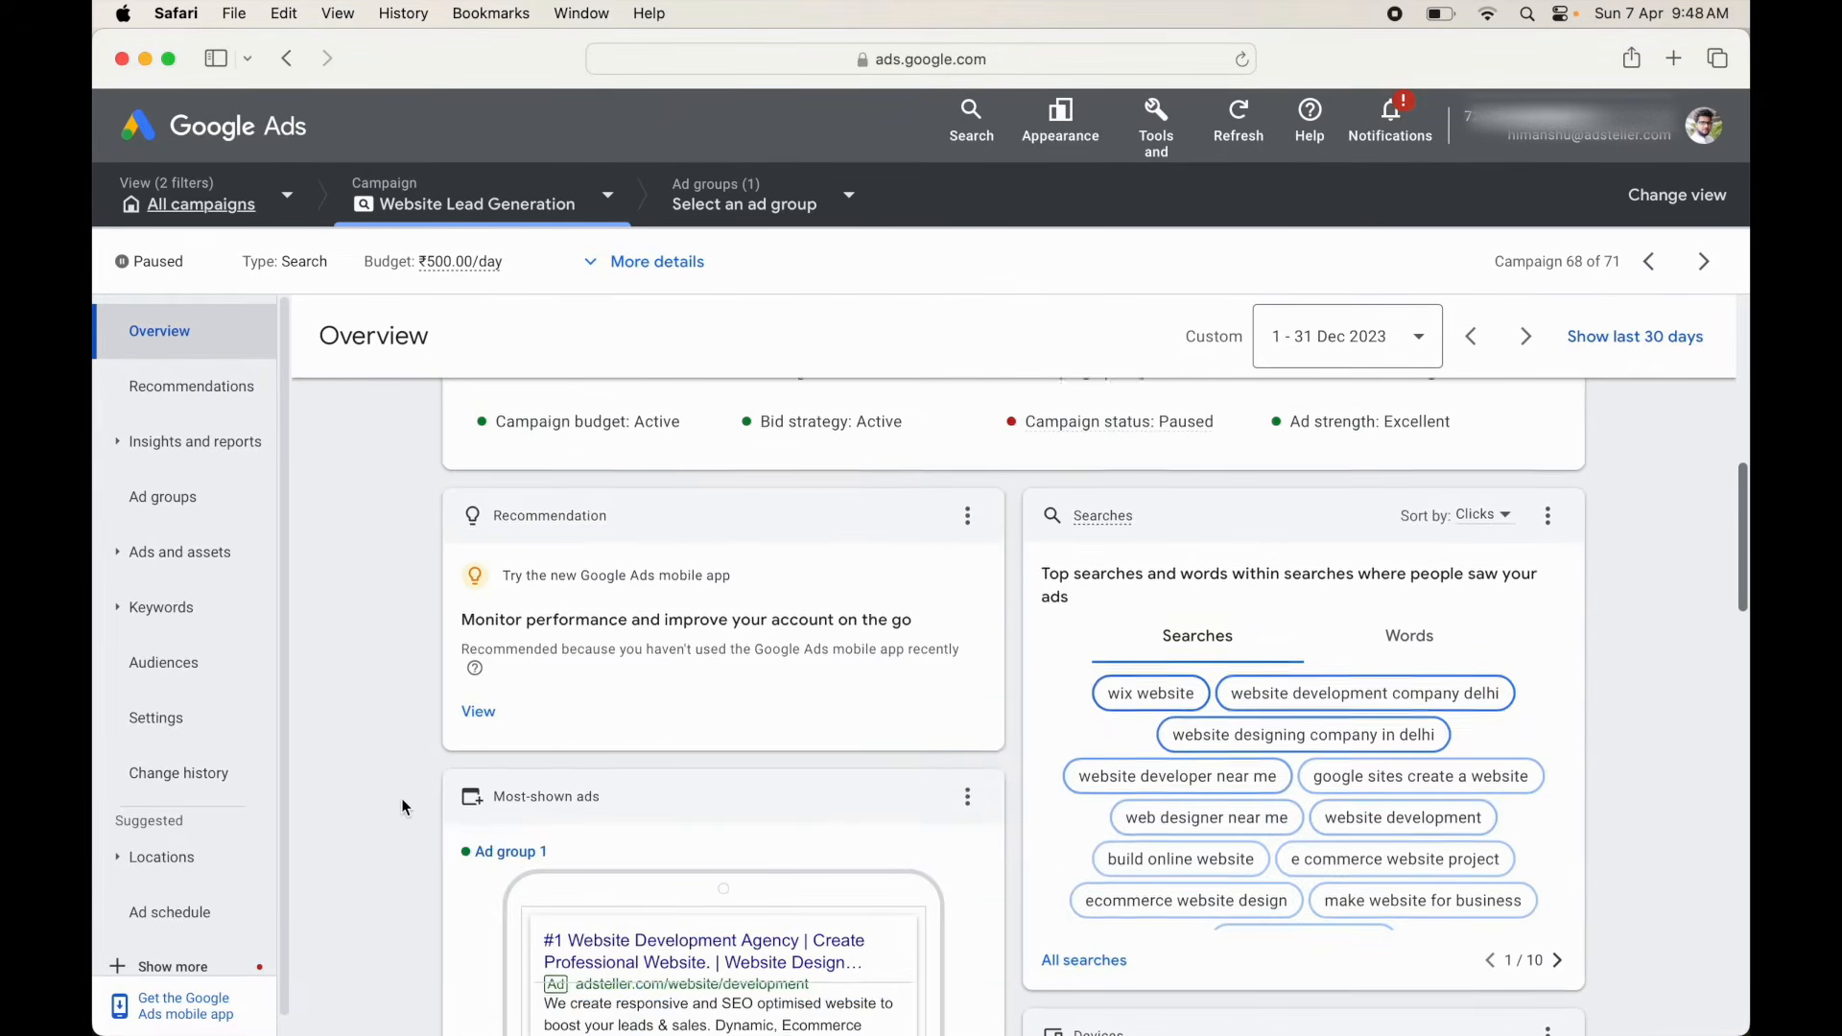
scroll(402, 801, up, 8)
scroll(402, 801, down, 16)
scroll(403, 808, down, 8)
scroll(384, 777, up, 20)
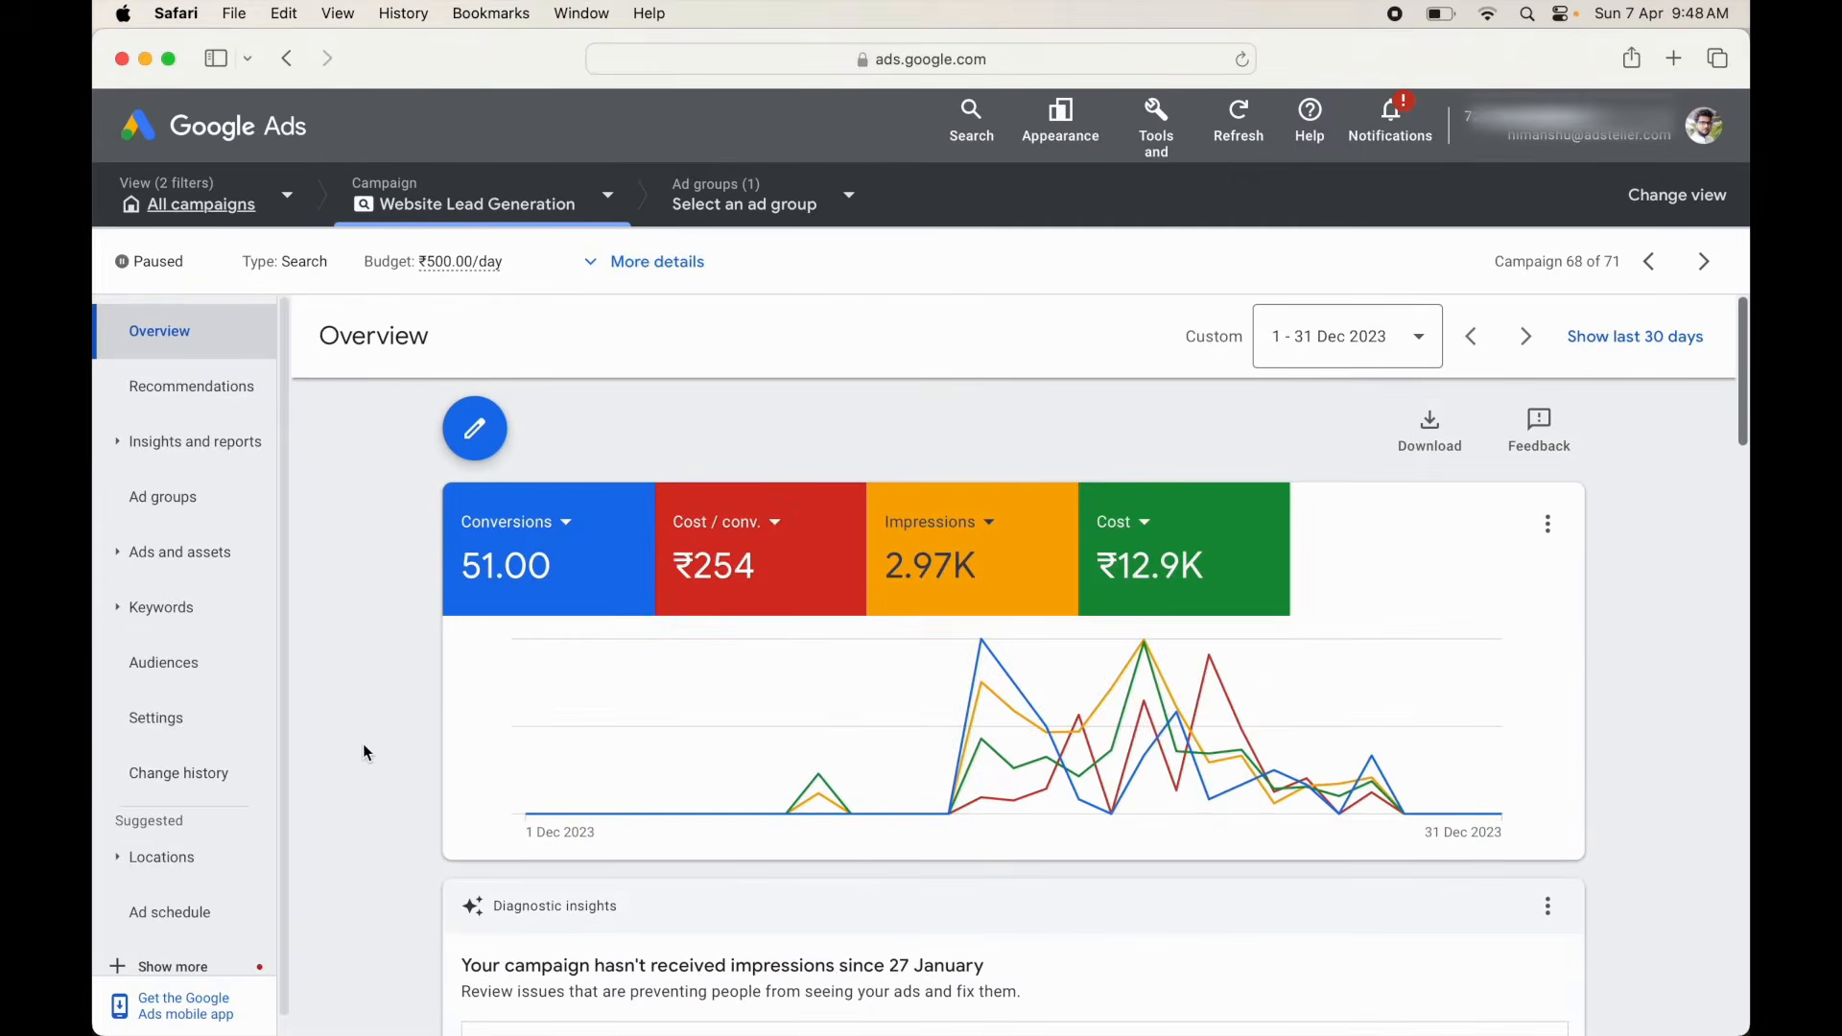
click(202, 616)
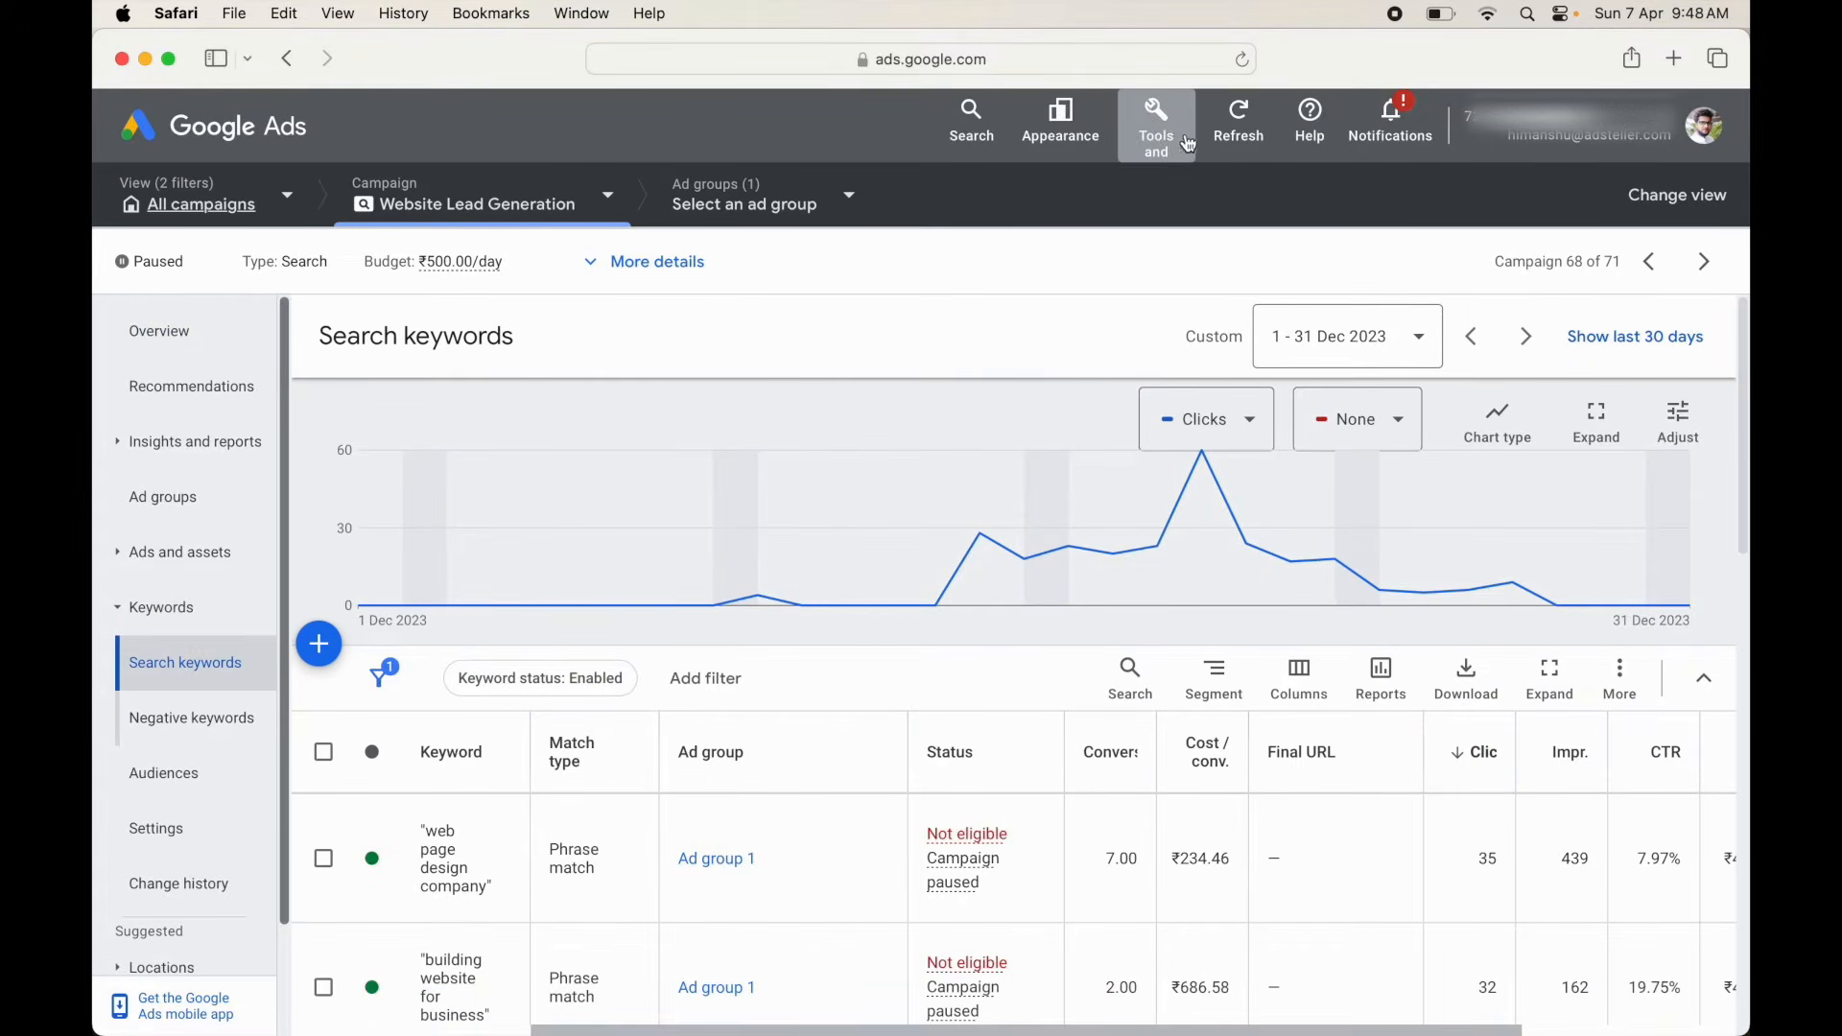
- Reduce the display spacing to Medium, Small and finally Extra small, and widen the Keyword column to fit each keyword on one line
click(1070, 133)
click(1076, 357)
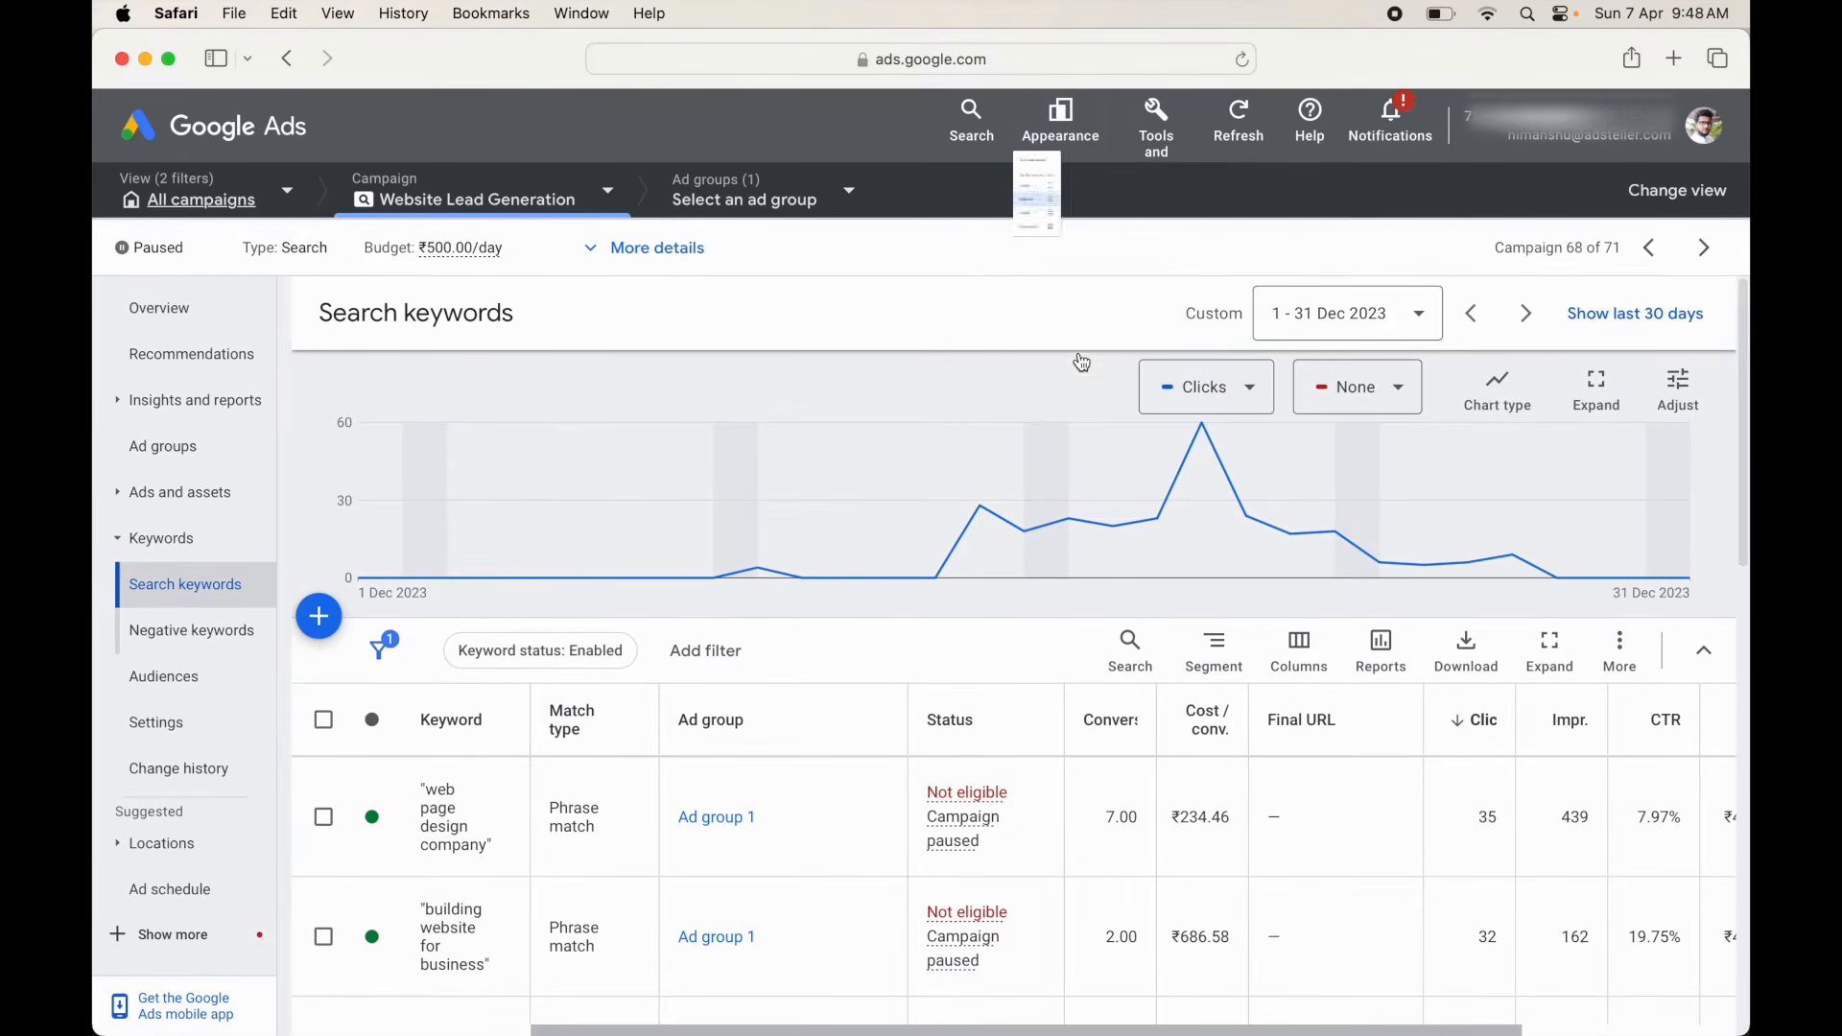
click(1057, 142)
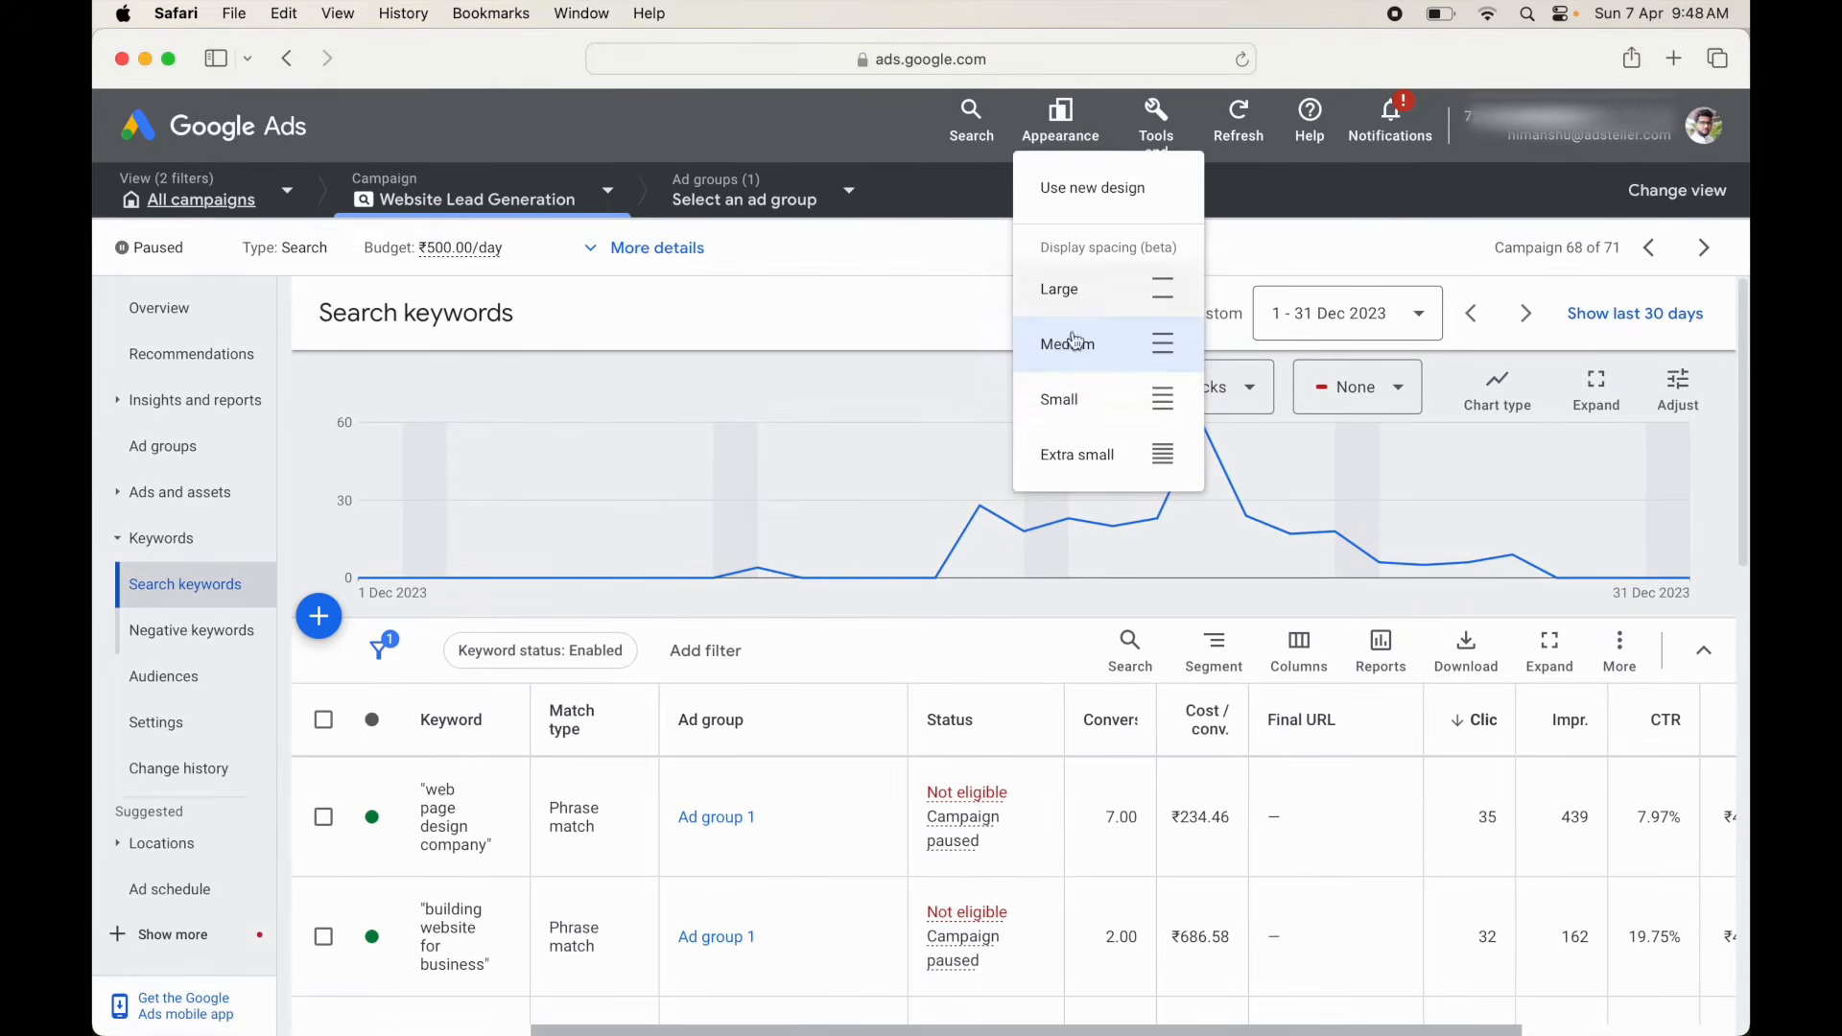
click(1102, 403)
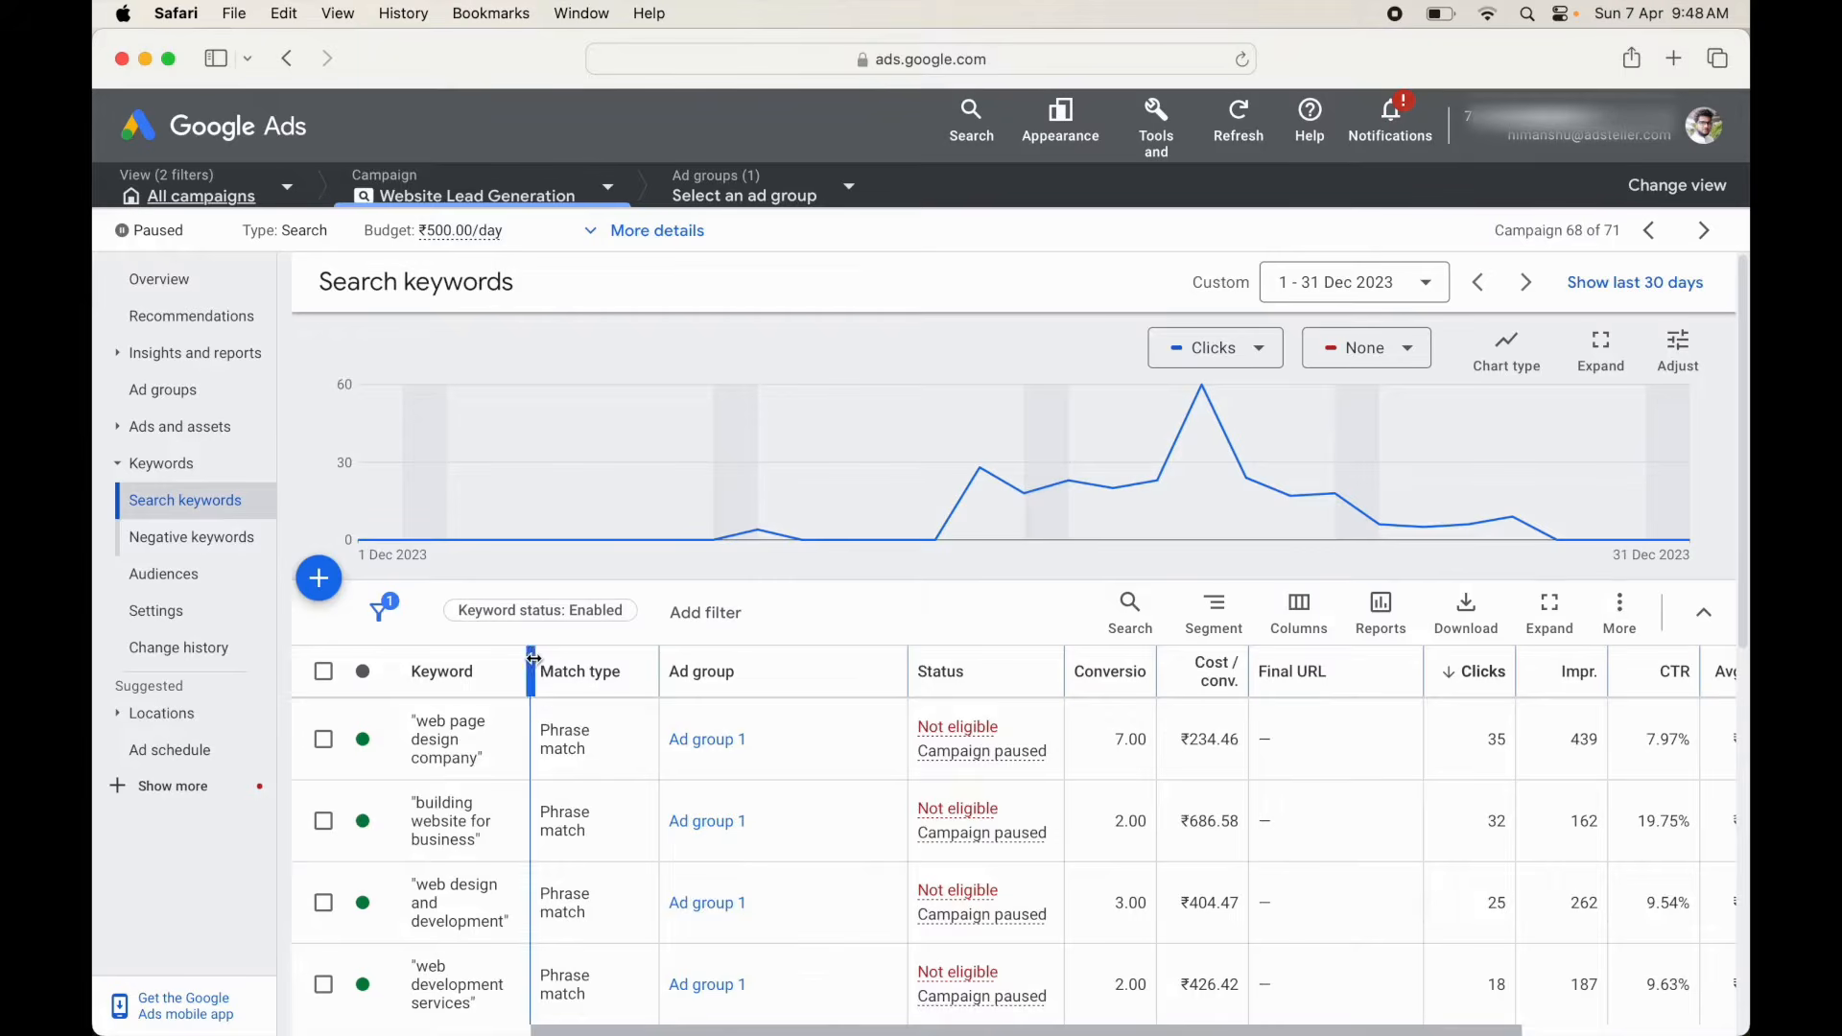
drag(531, 672, 820, 672)
click(1060, 124)
click(1109, 457)
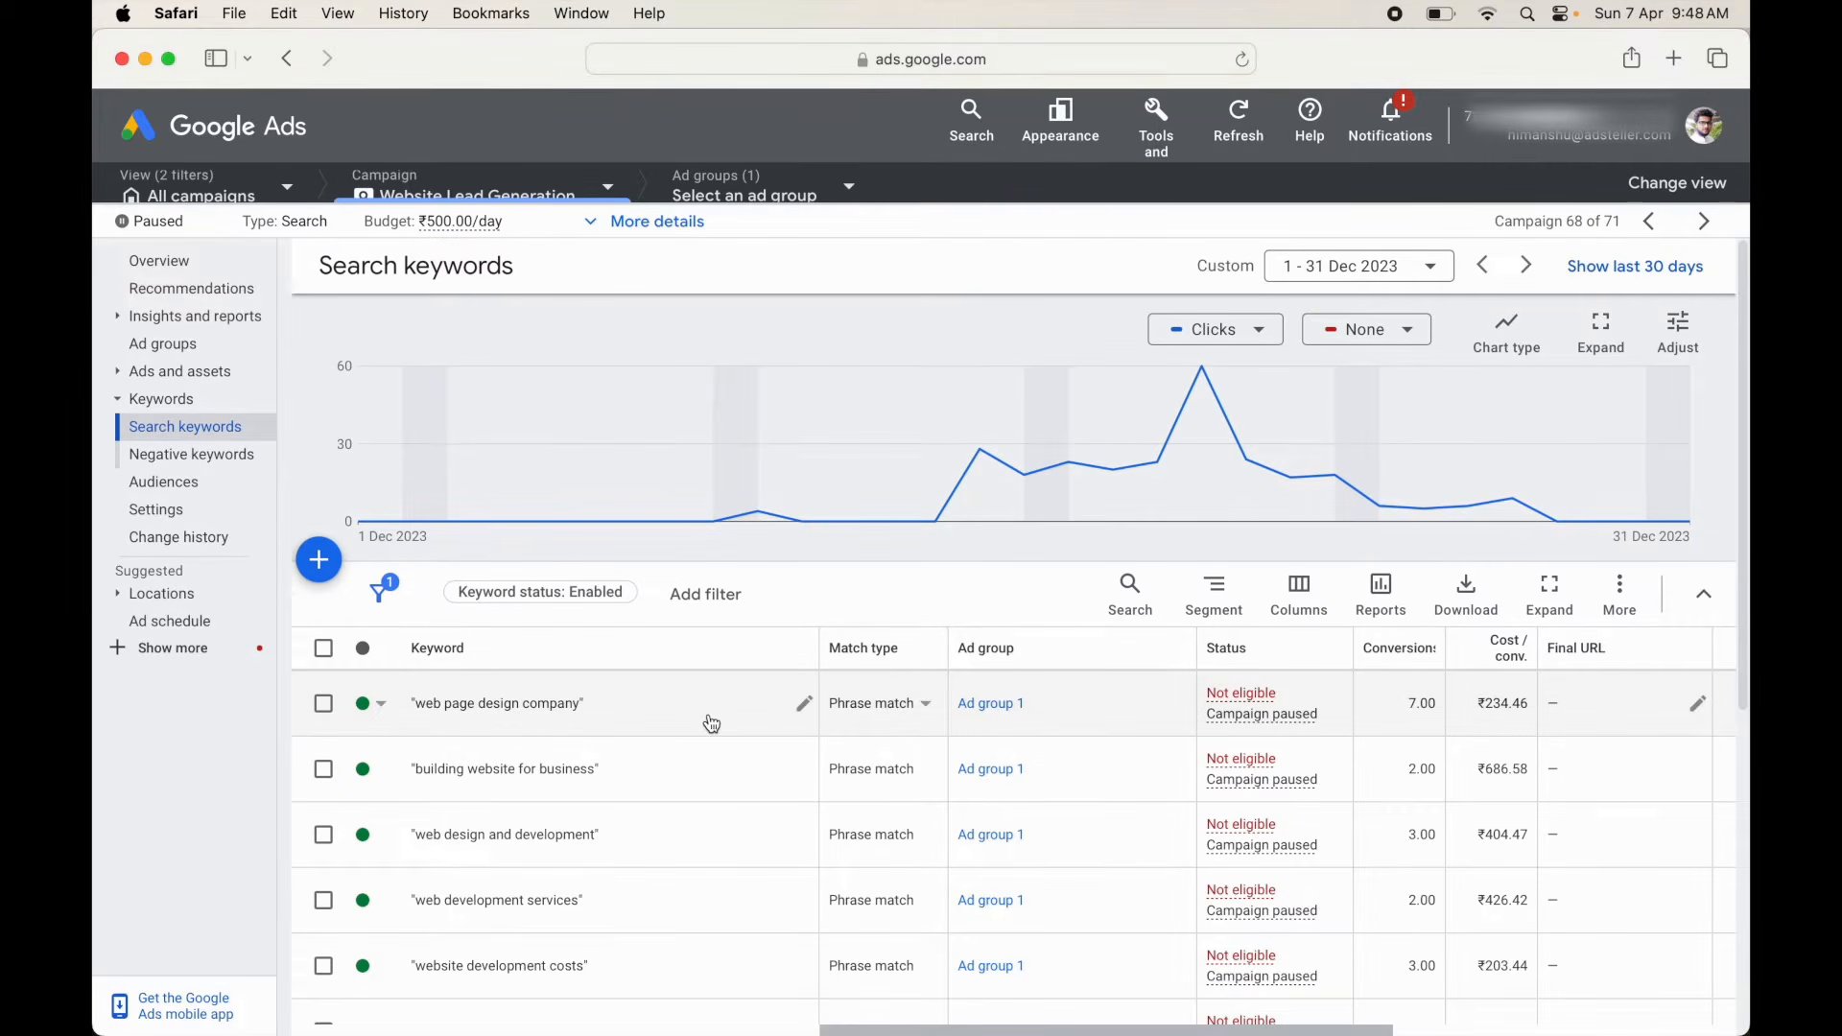
- Examine the search keywords table down to its totals and row range, and set the display spacing to Medium
scroll(609, 826, down, 10)
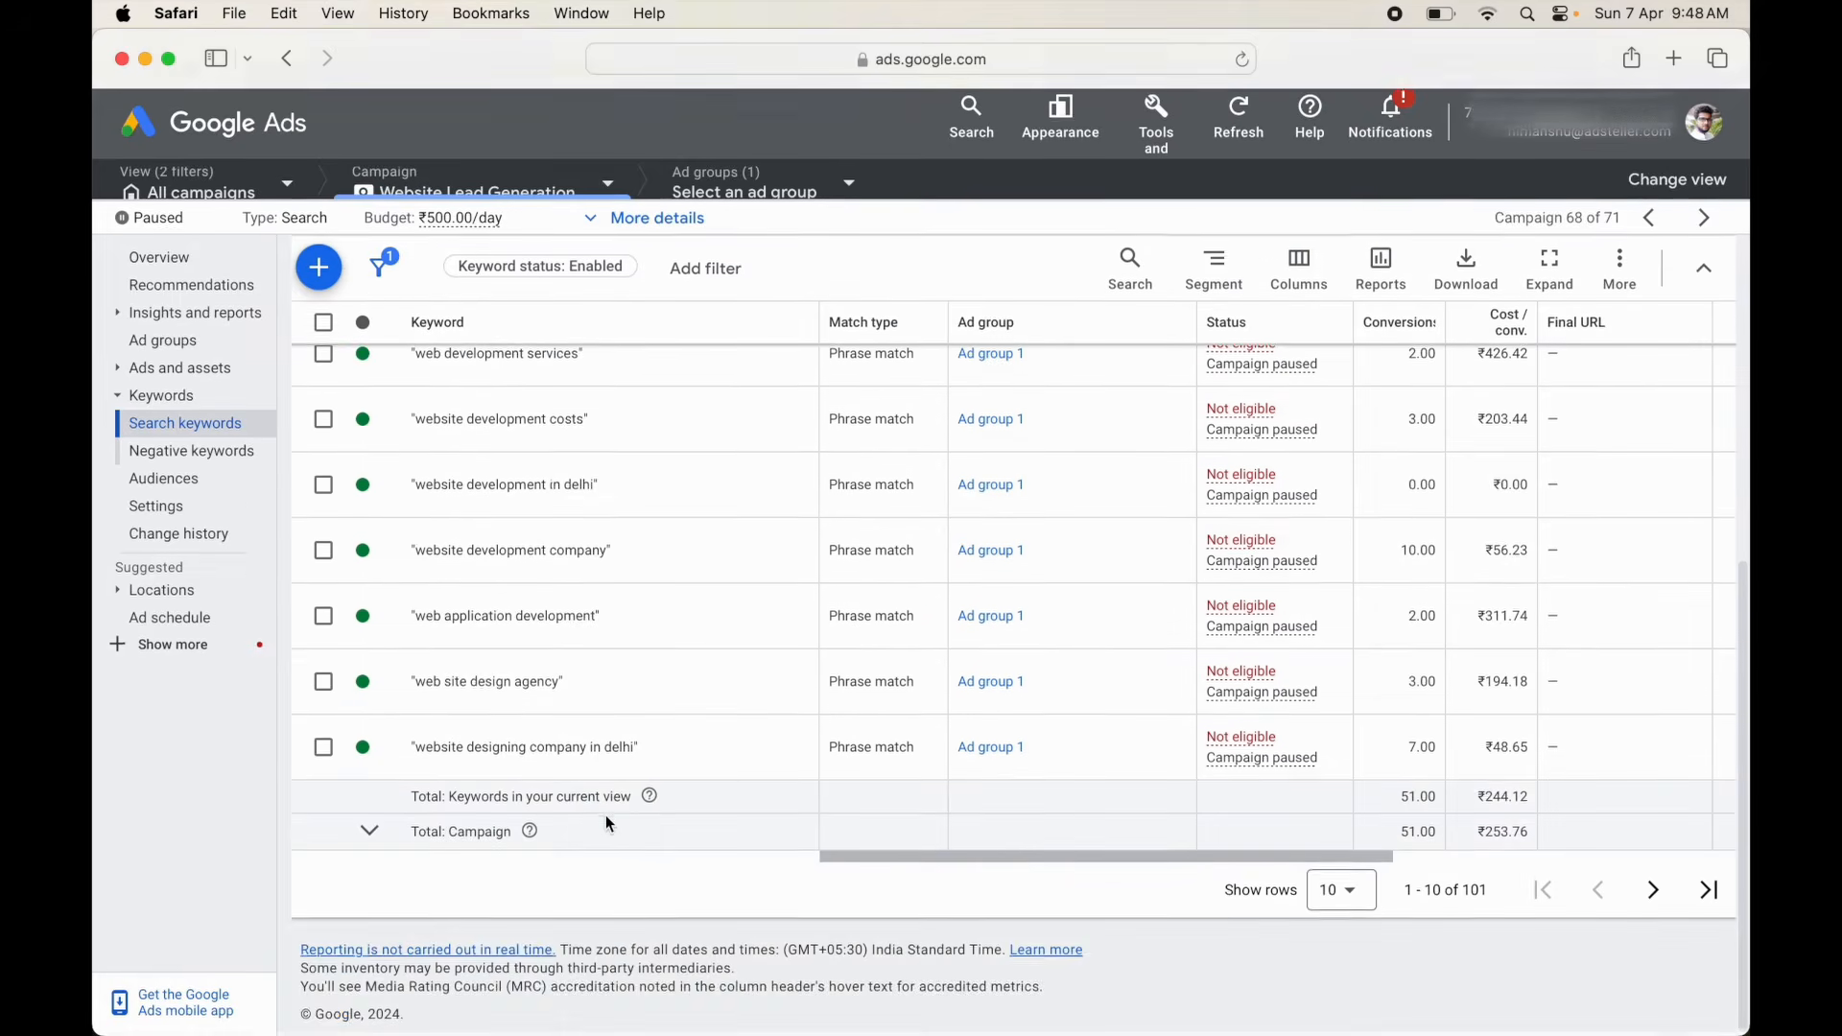
drag(1417, 894, 1474, 899)
click(1474, 899)
scroll(1055, 576, up, 10)
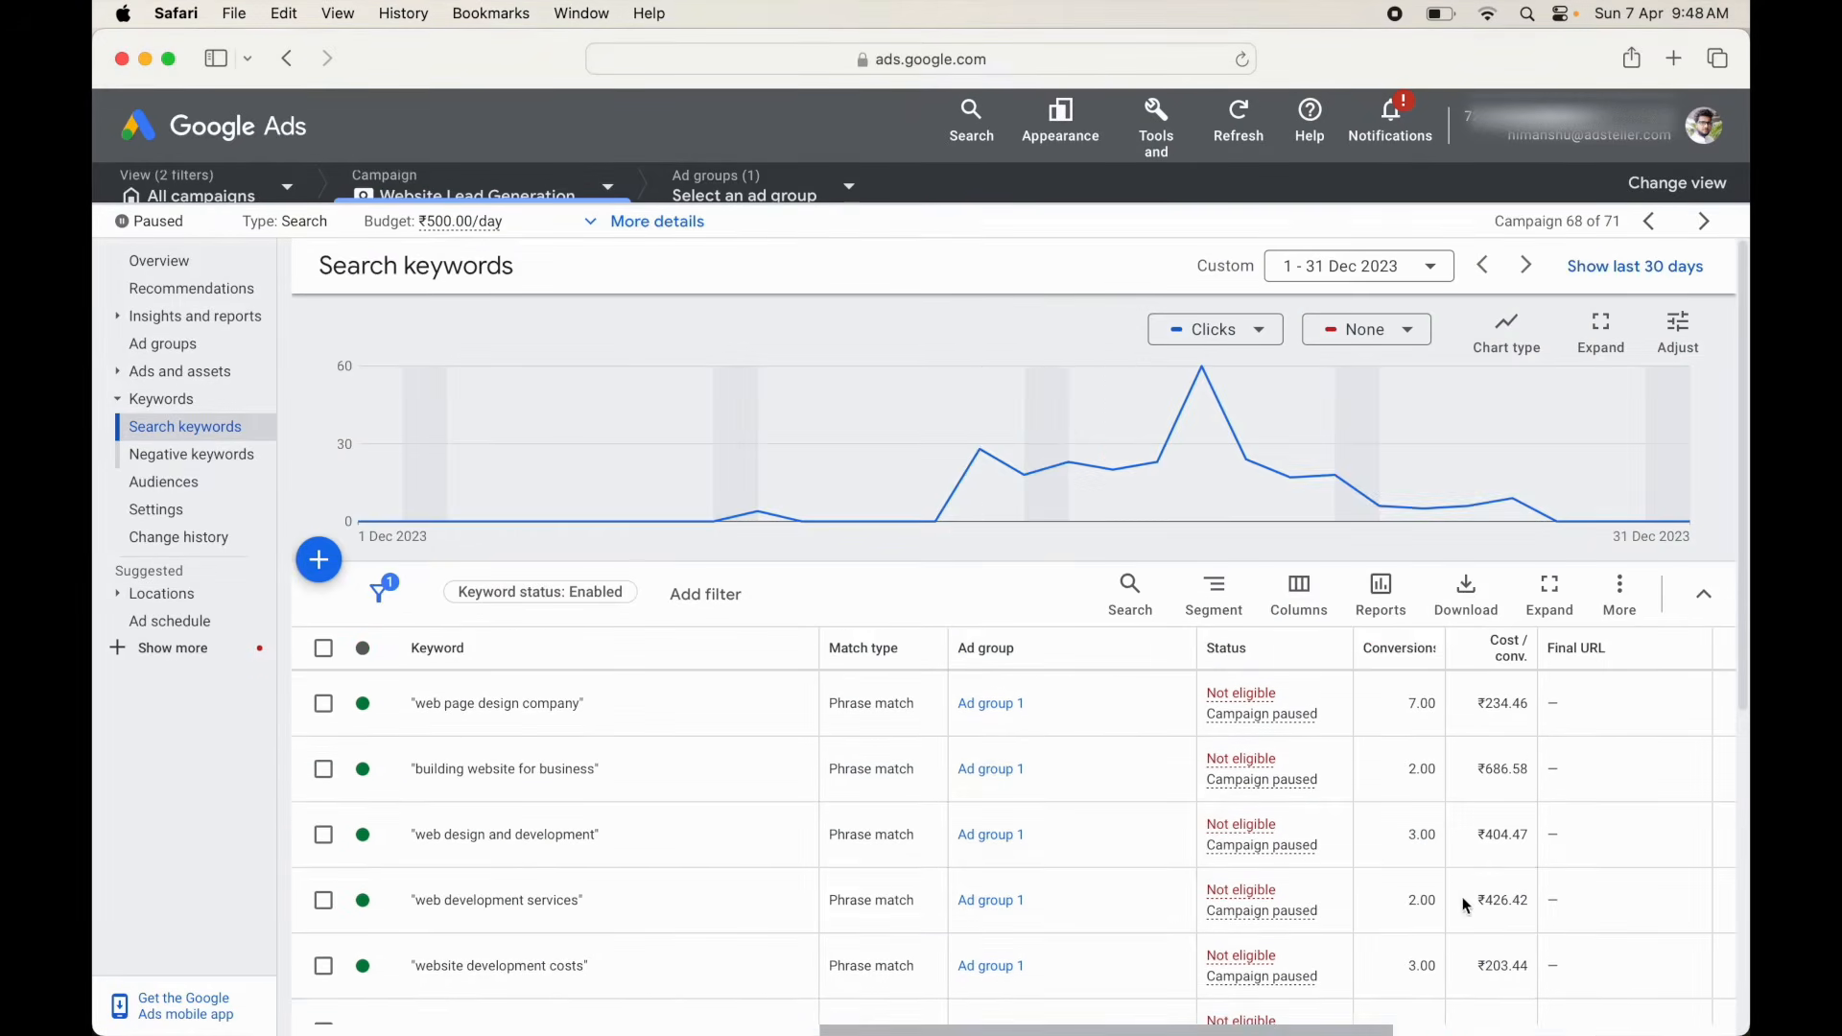
click(1055, 129)
click(1074, 348)
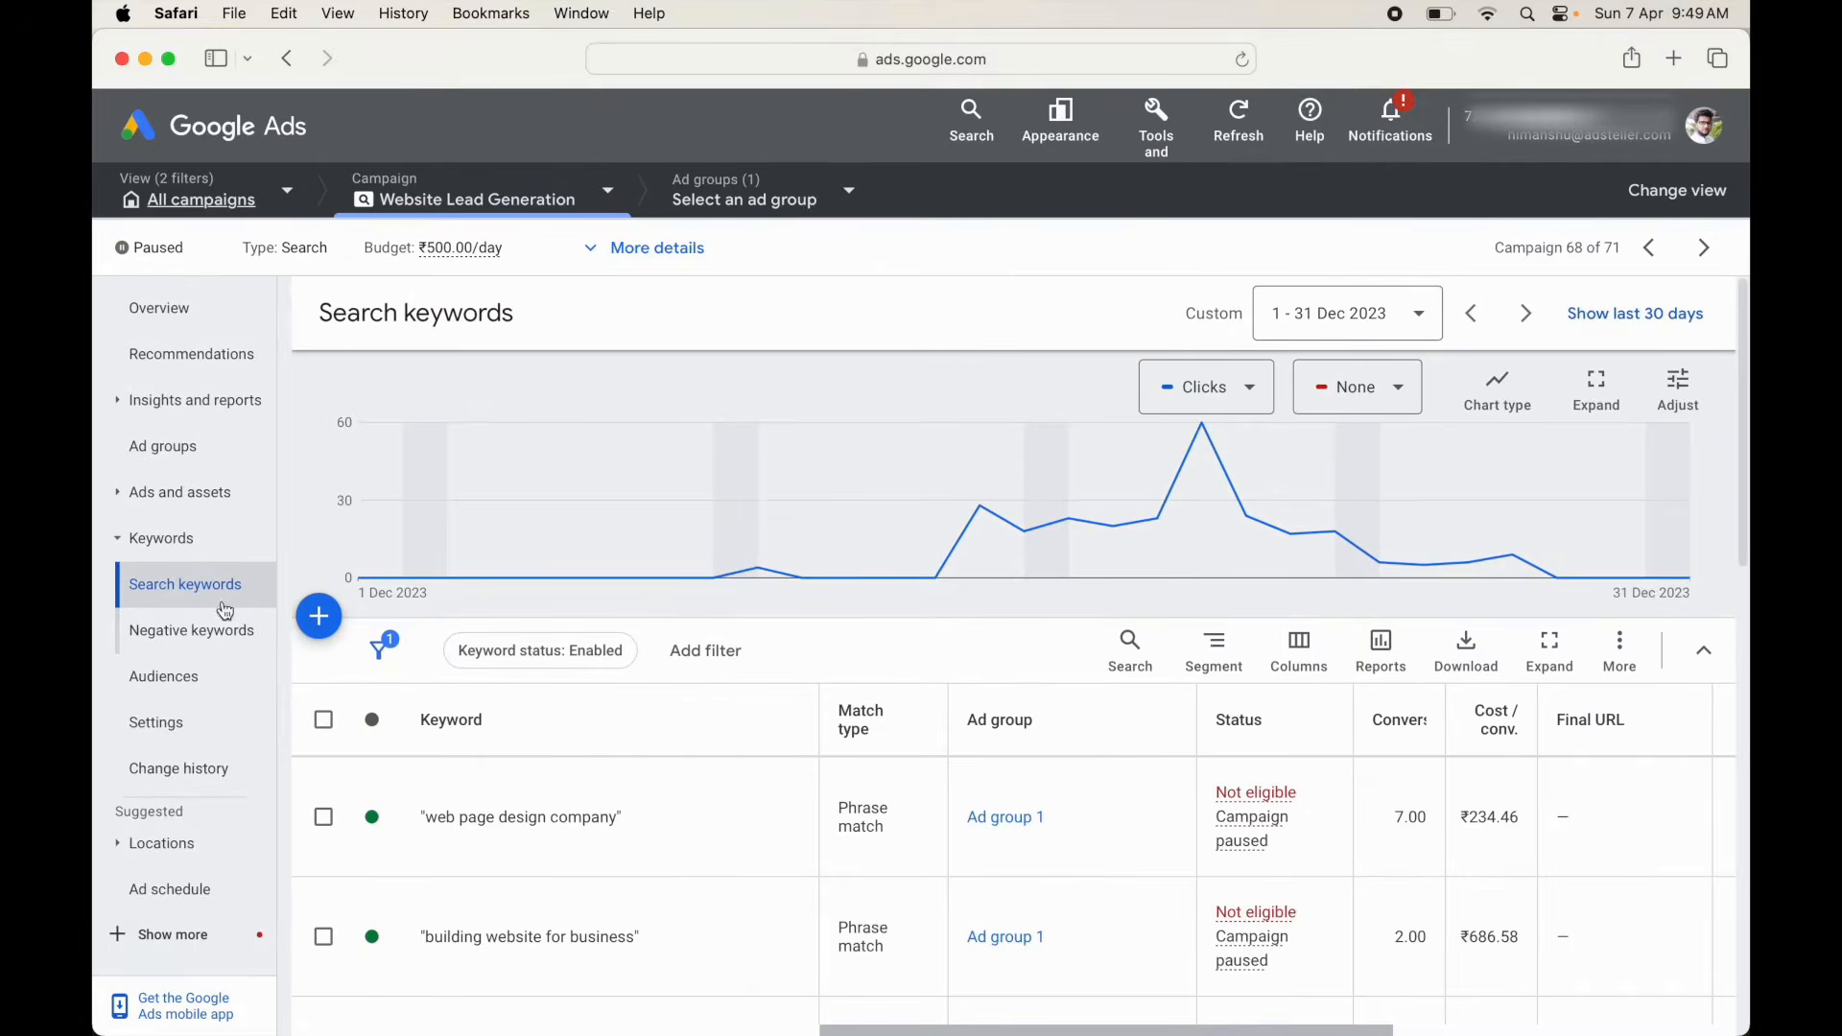
- Open the campaign's Negative keywords page and review the listed broad match terms
click(209, 641)
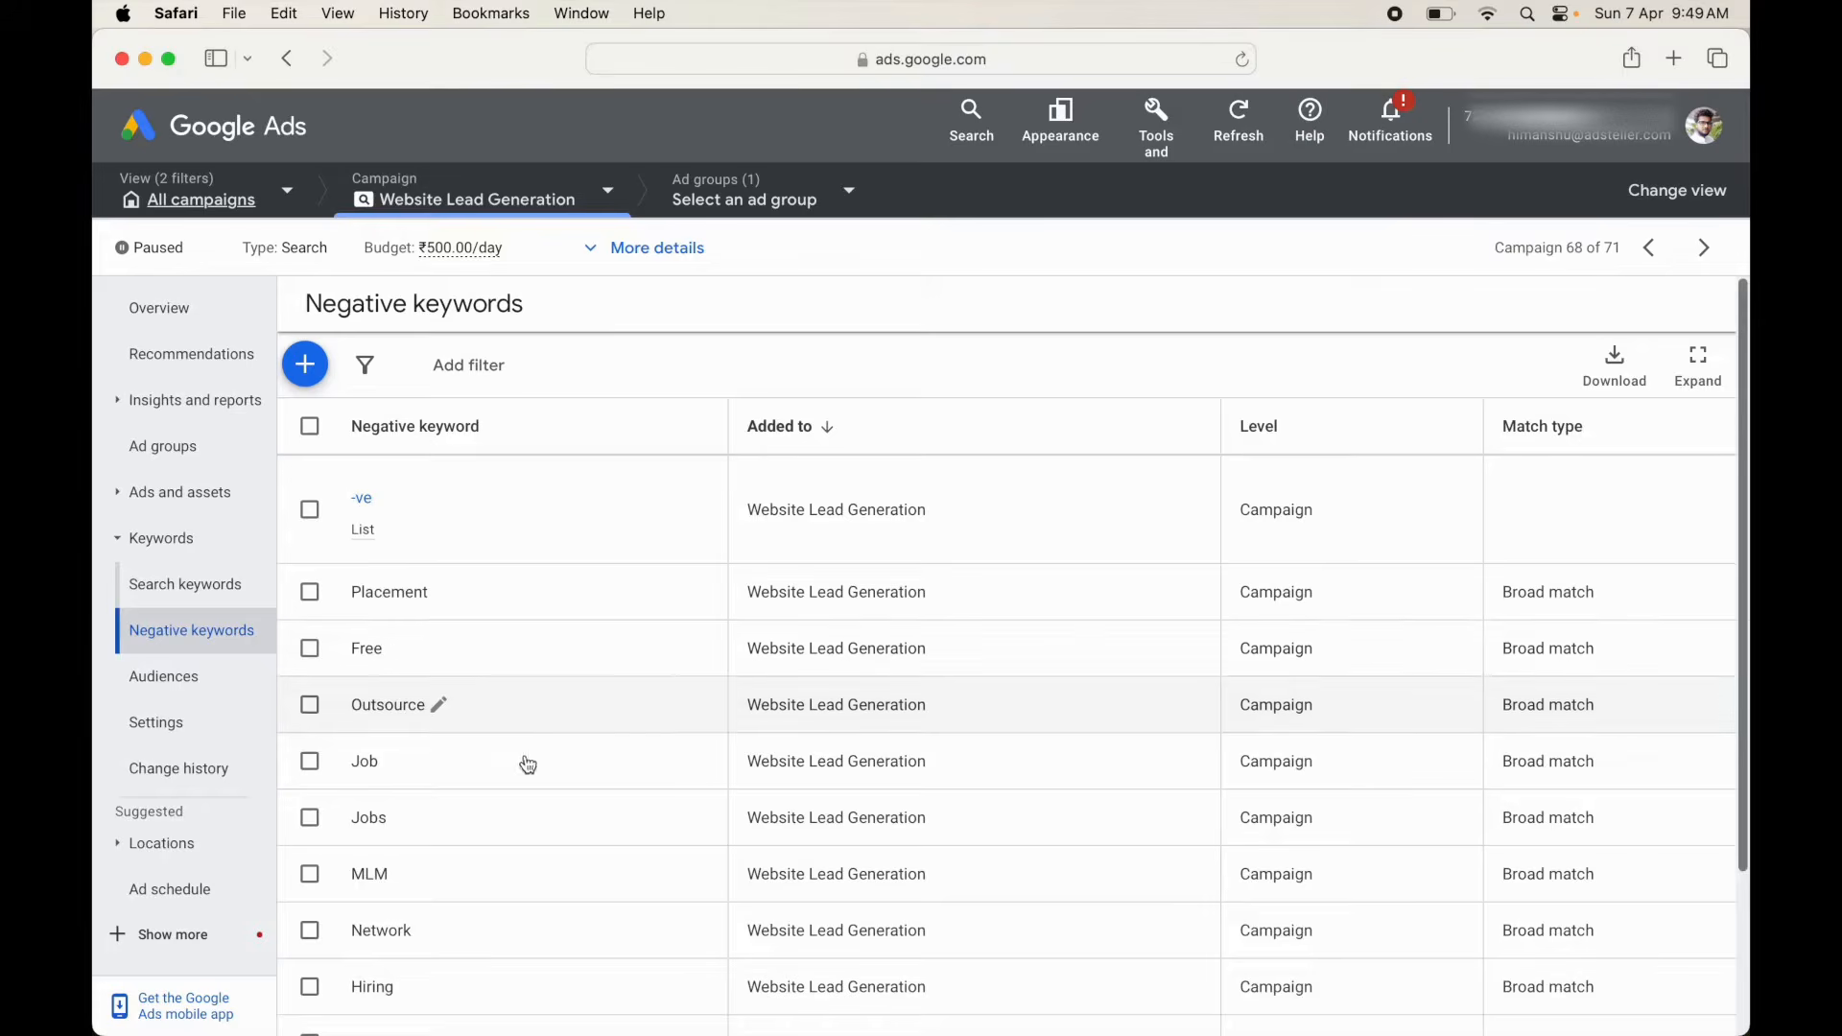
scroll(518, 825, down, 3)
scroll(549, 631, up, 3)
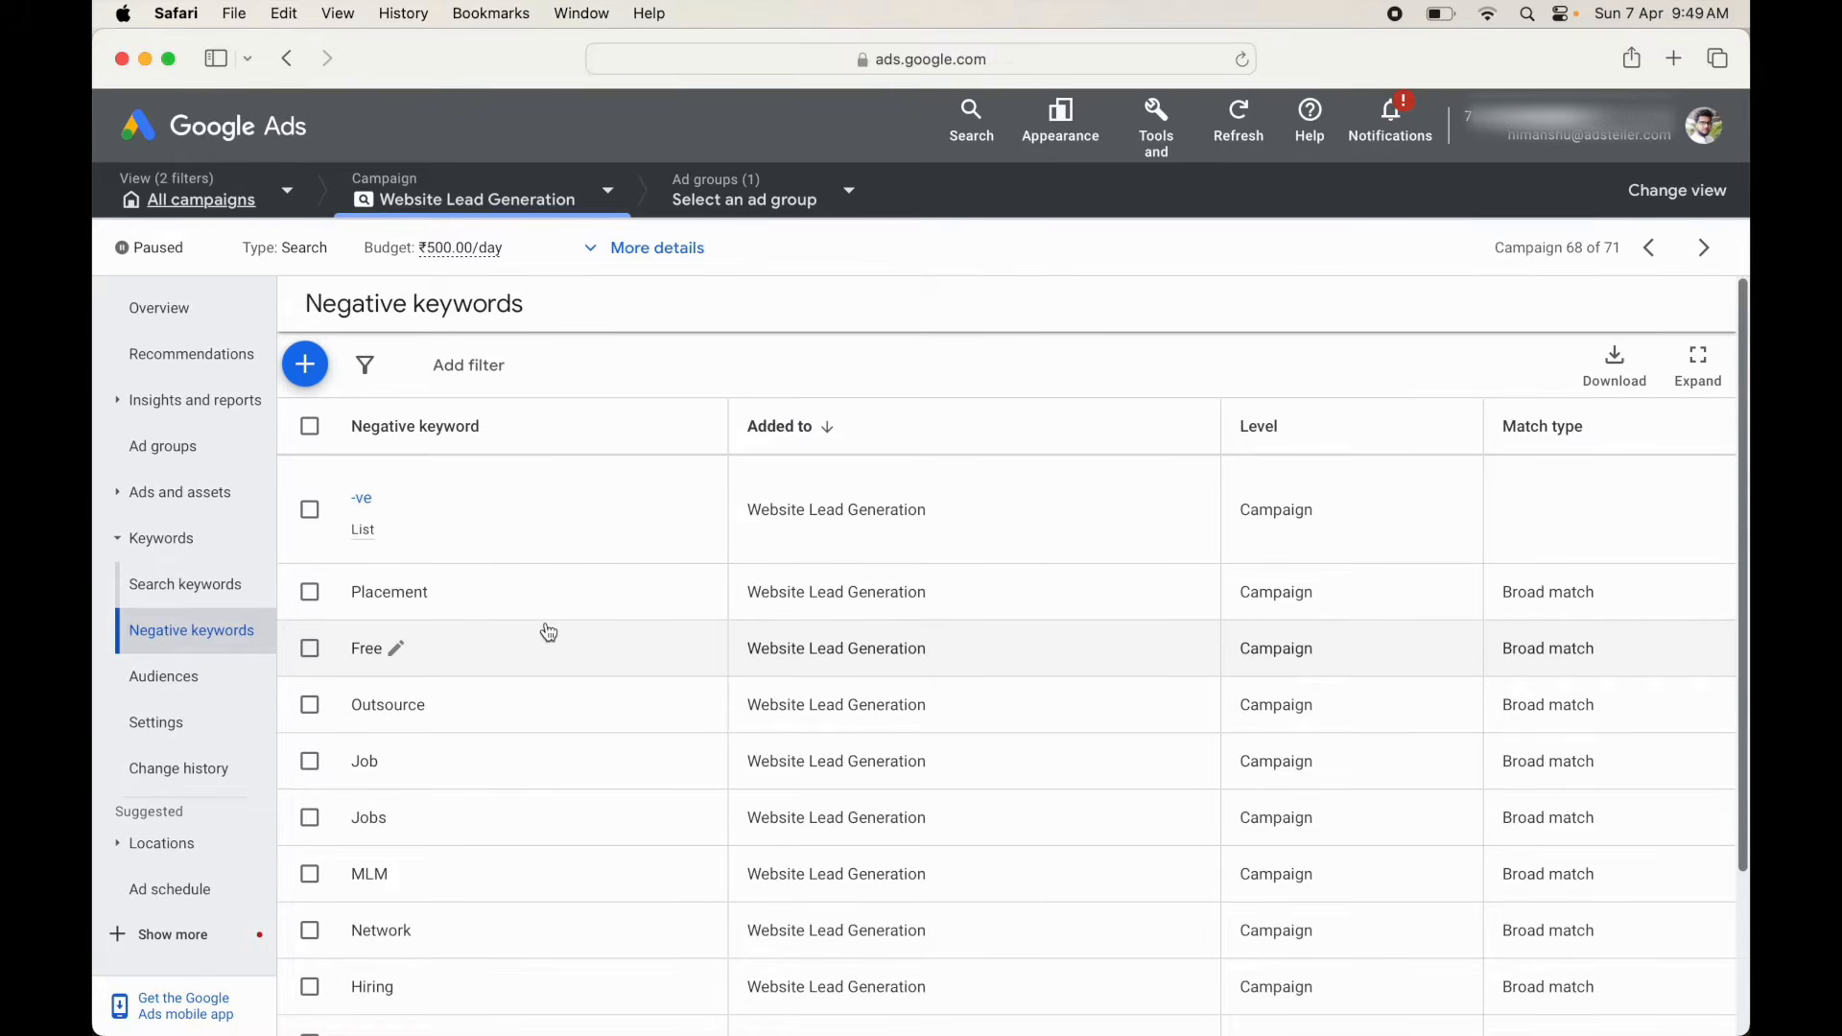
scroll(485, 819, down, 3)
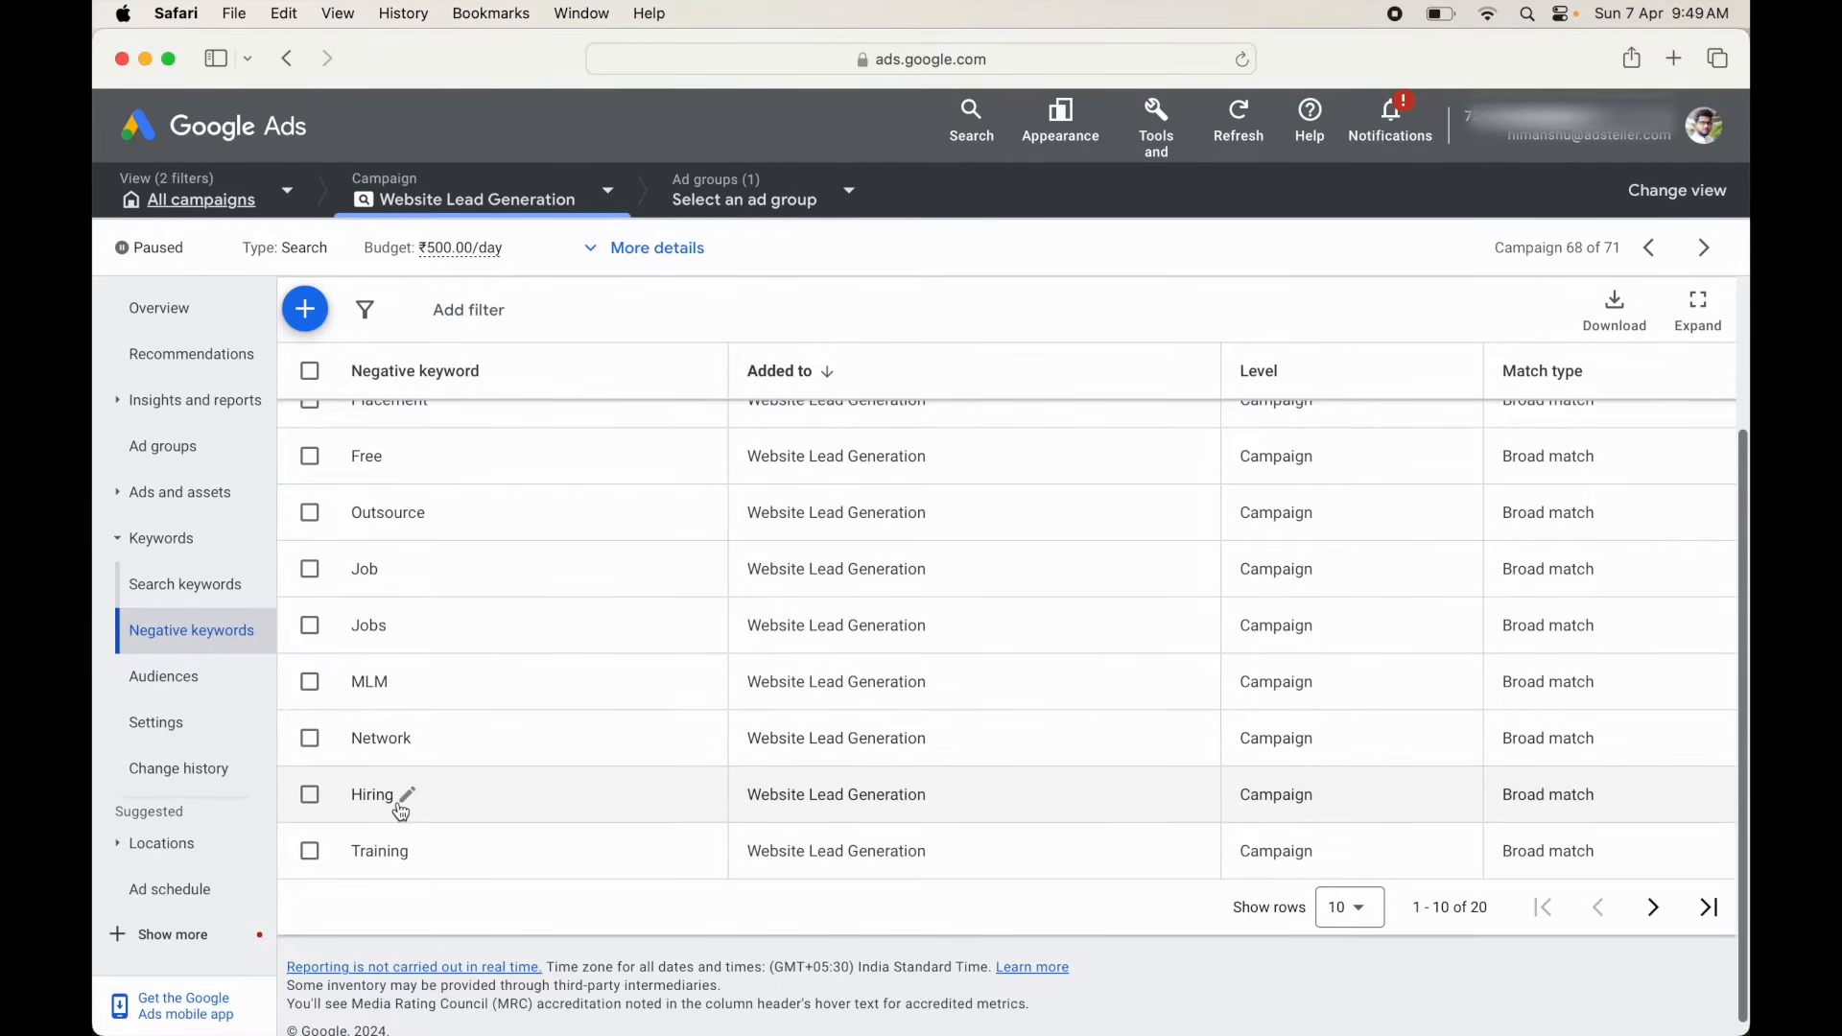
scroll(424, 473, up, 4)
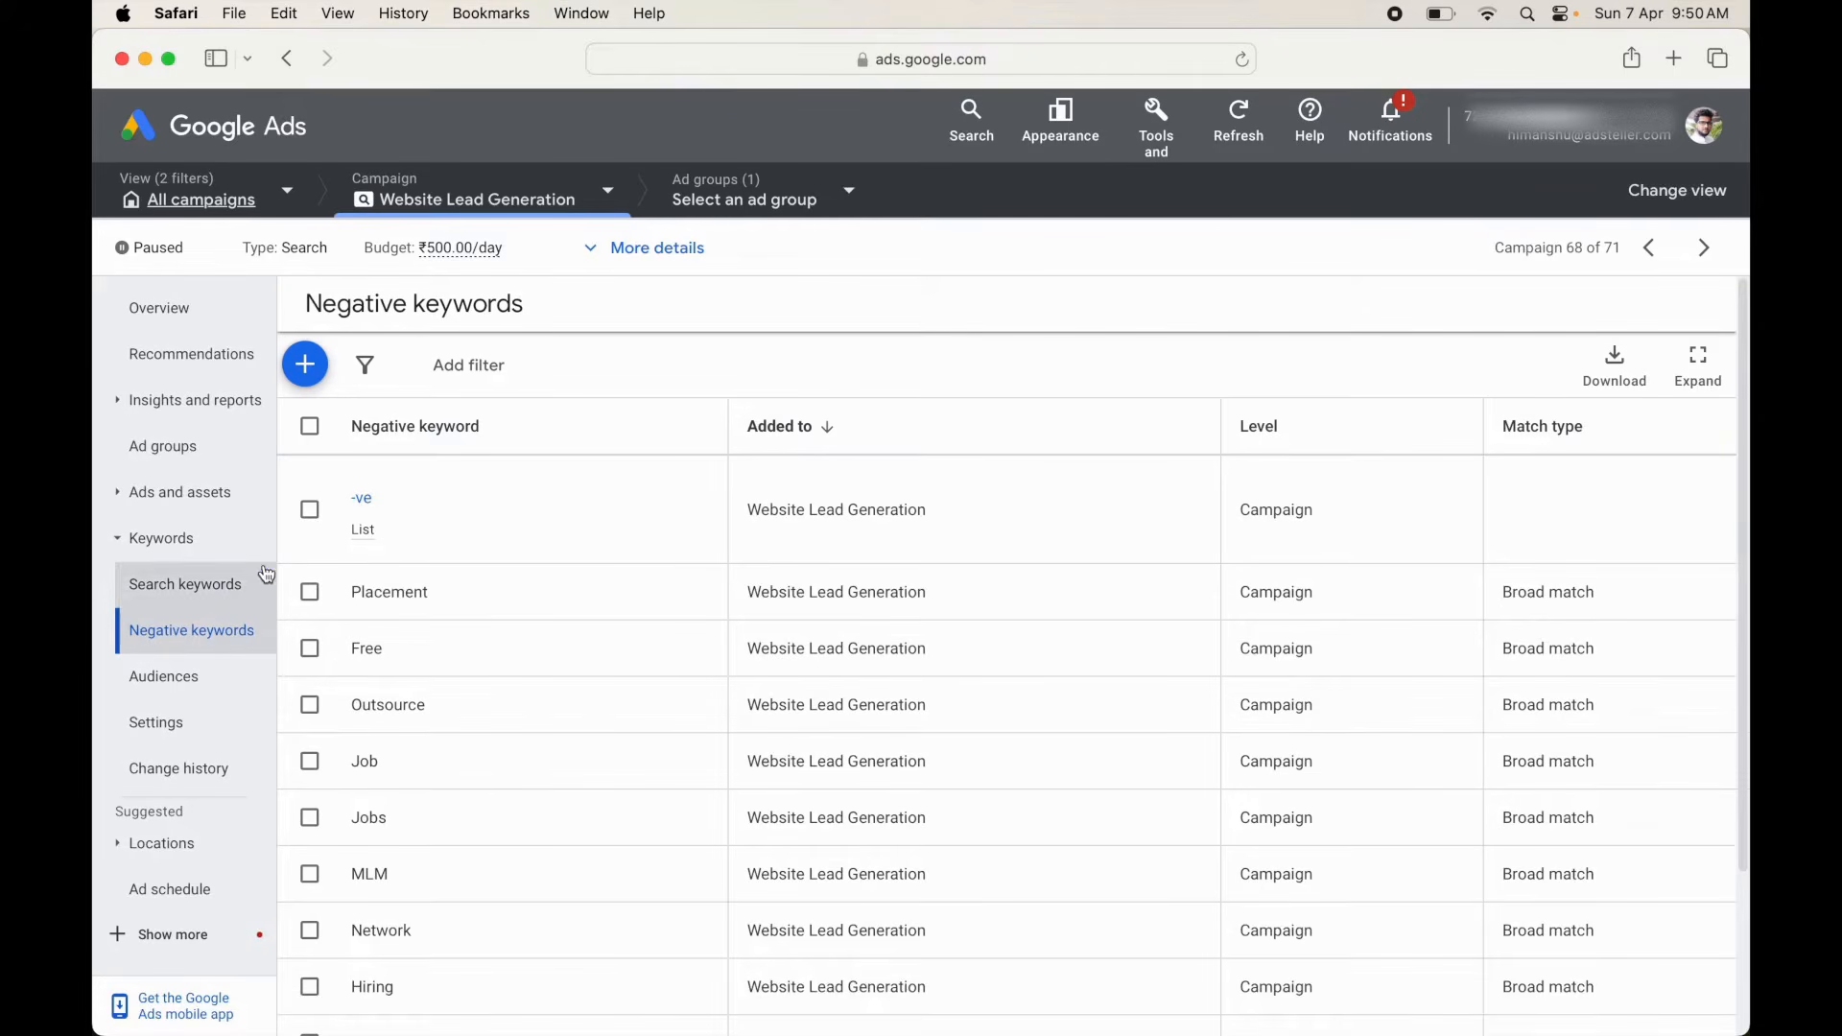
- Open the responsive search ad in Ad group 1 for editing and examine its ad strength, final URL, display path and preview
click(206, 505)
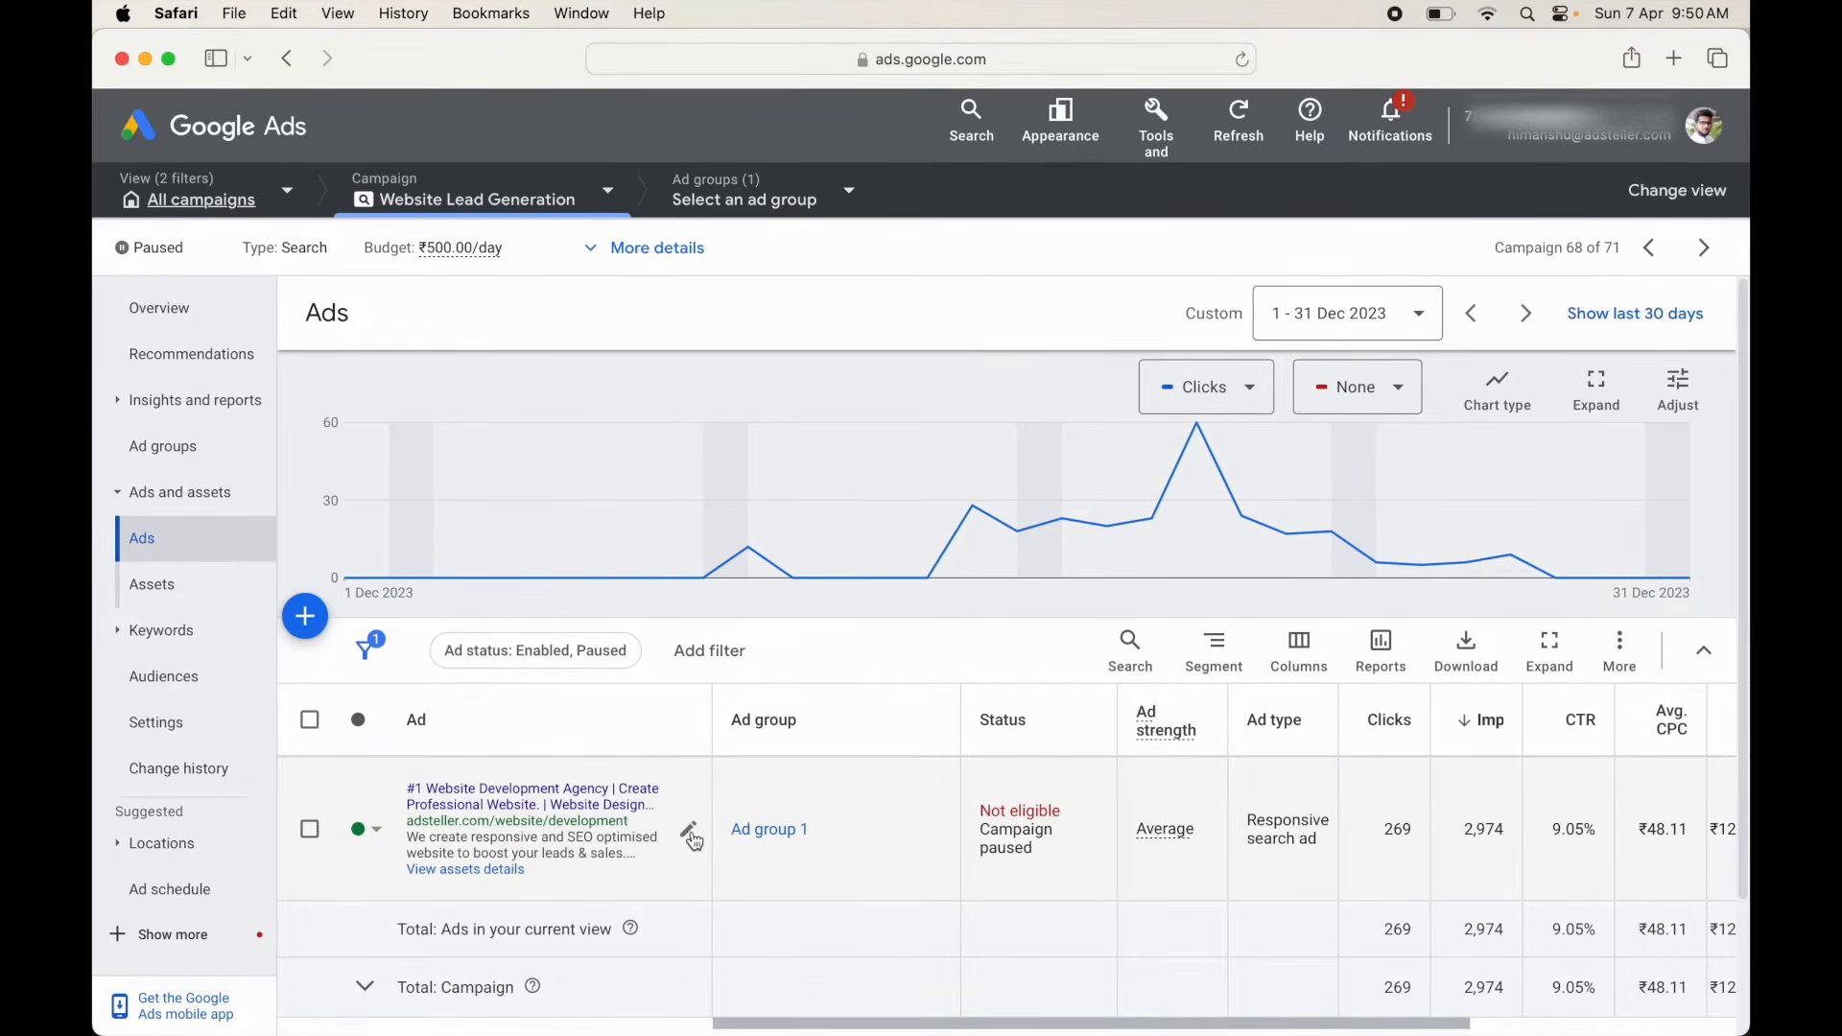
click(691, 833)
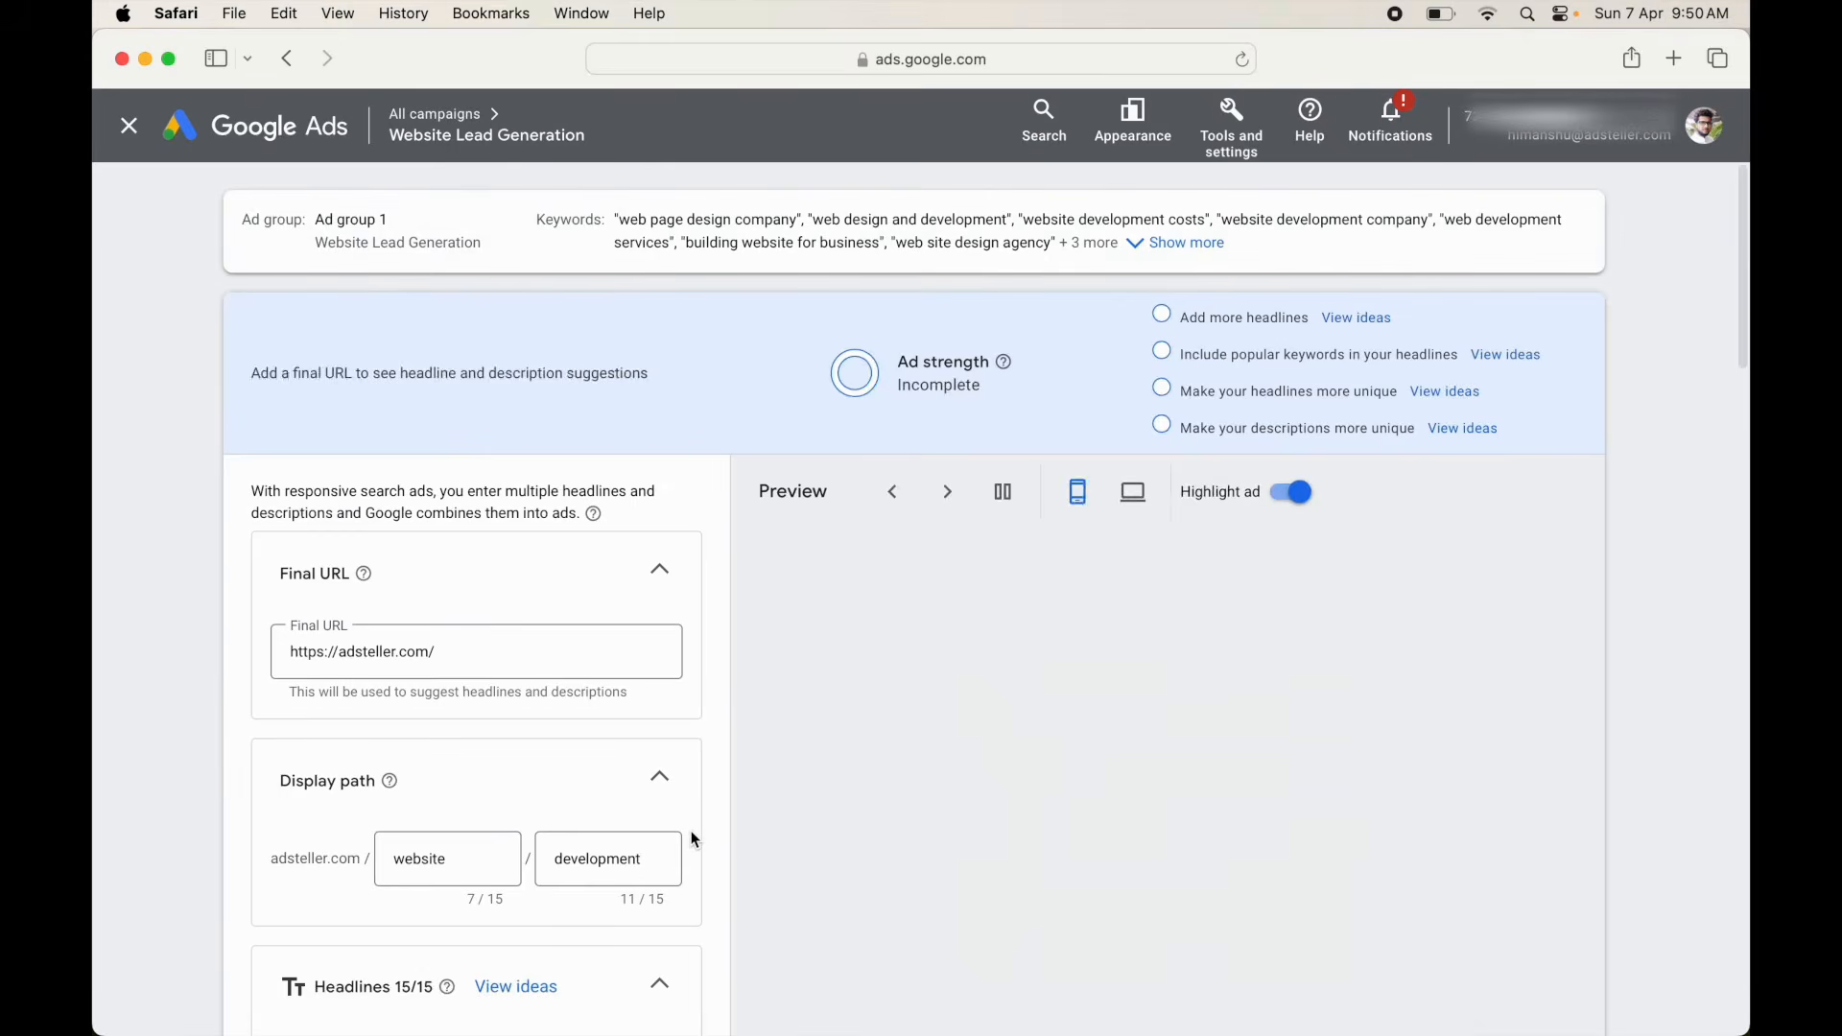
scroll(745, 650, down, 1)
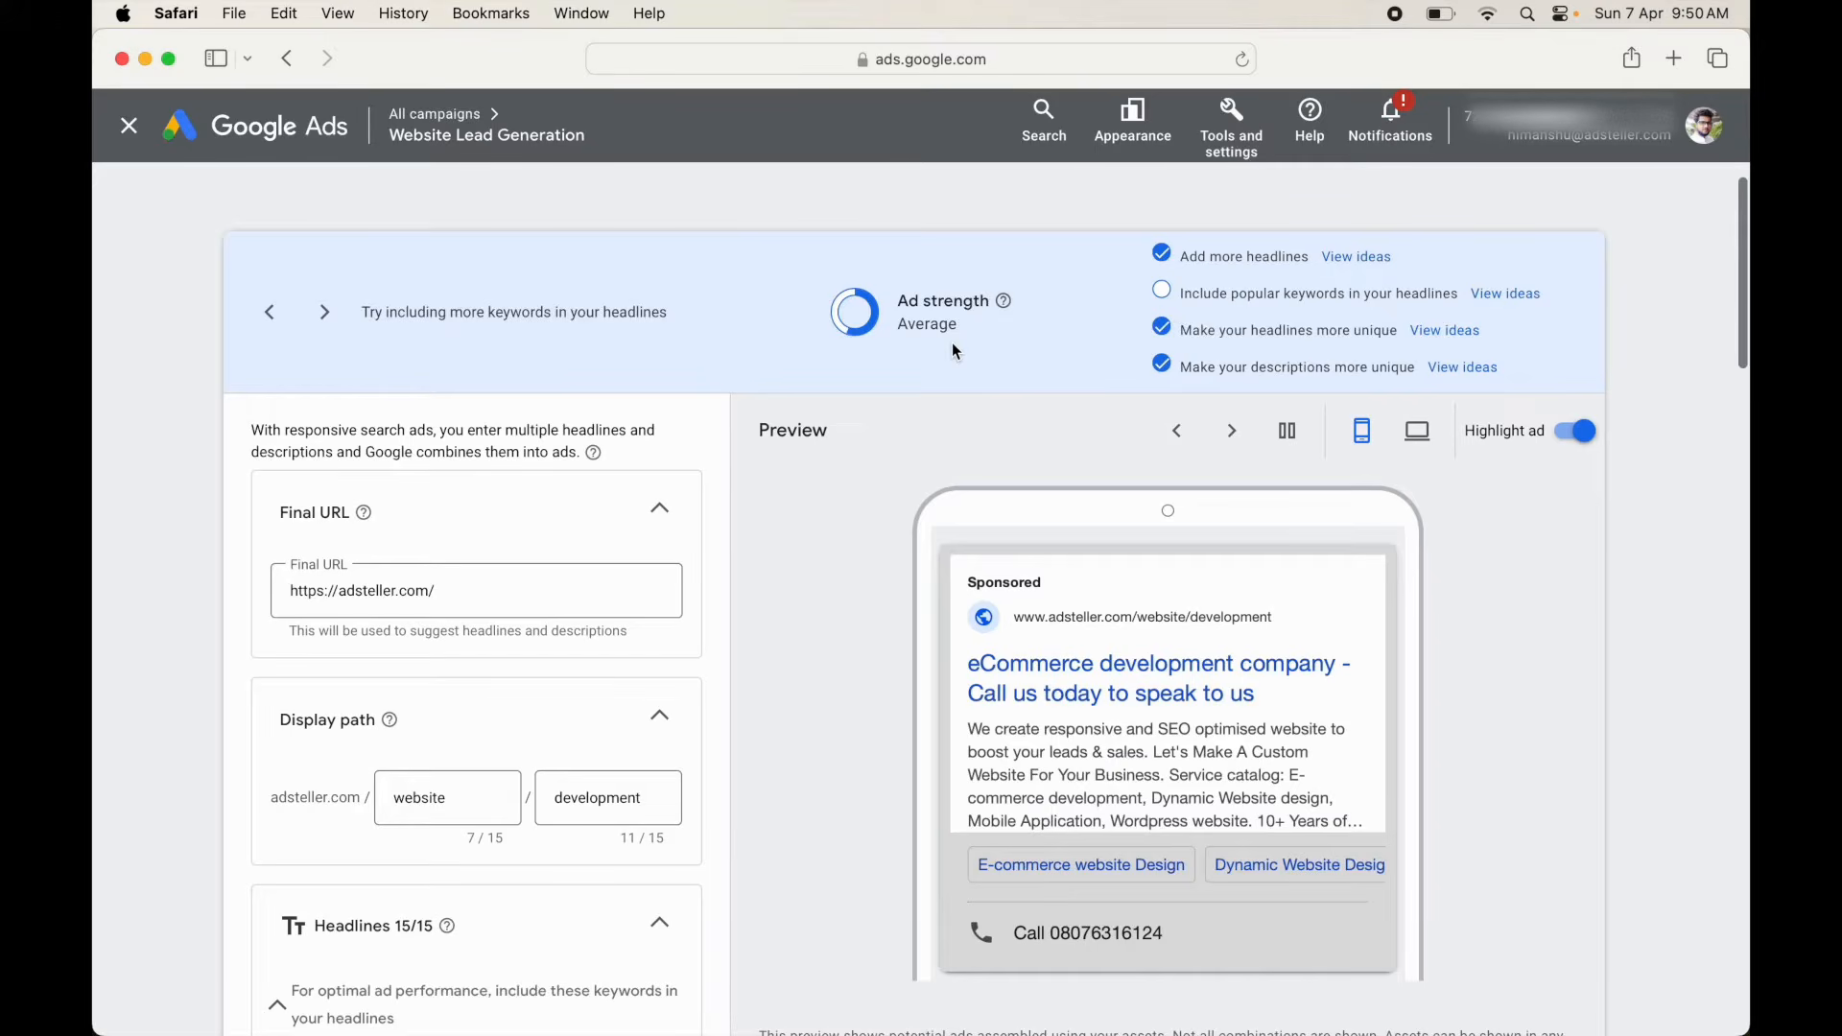
scroll(857, 618, down, 1)
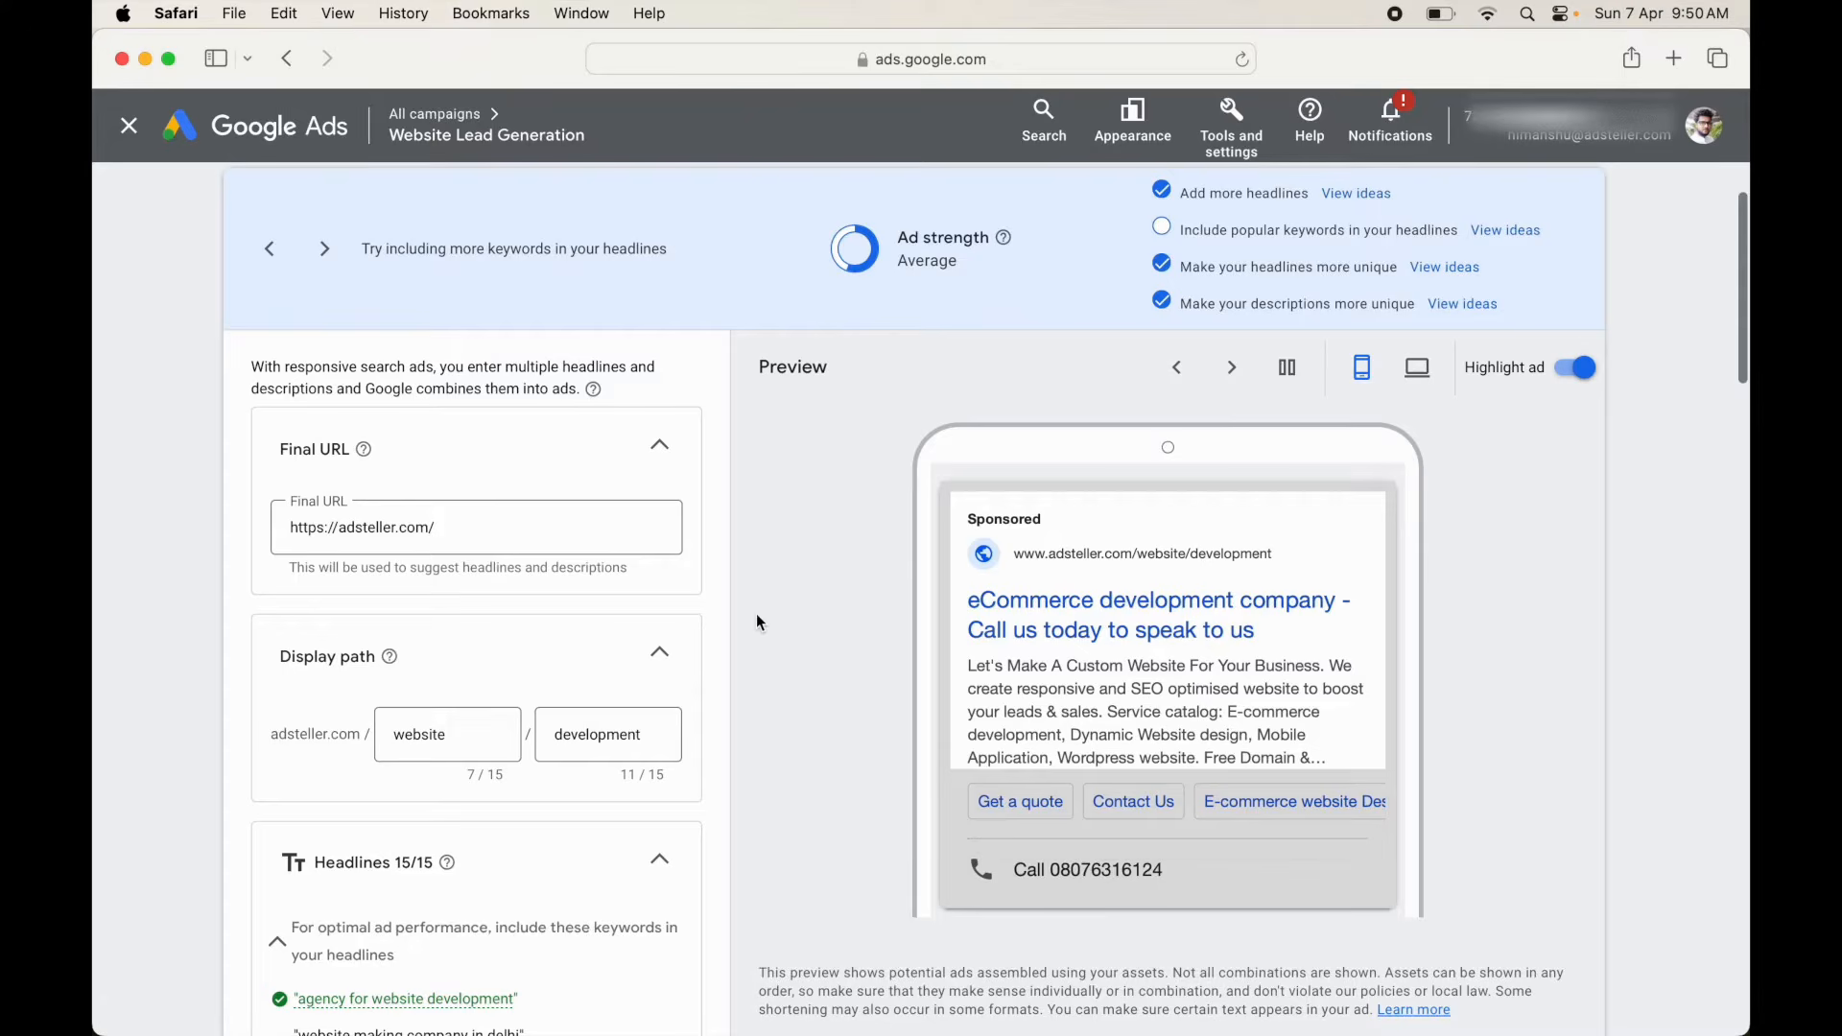
scroll(758, 622, up, 1)
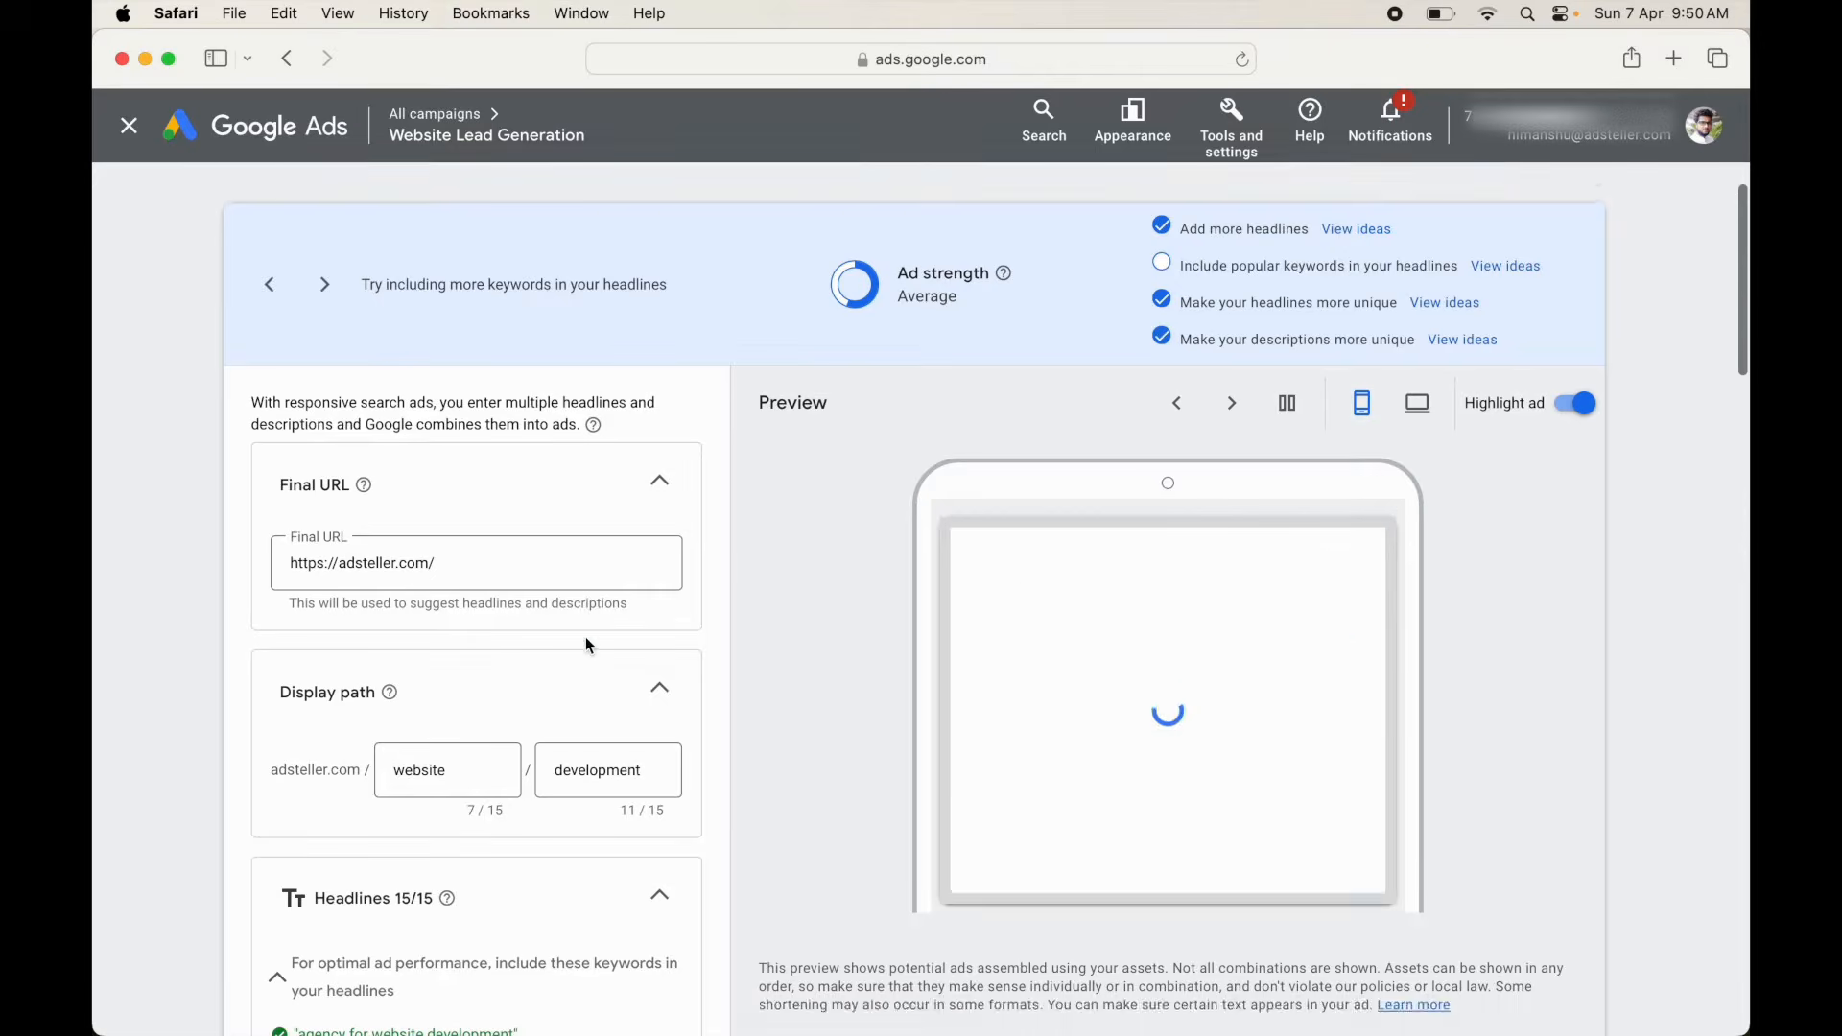
scroll(585, 636, down, 3)
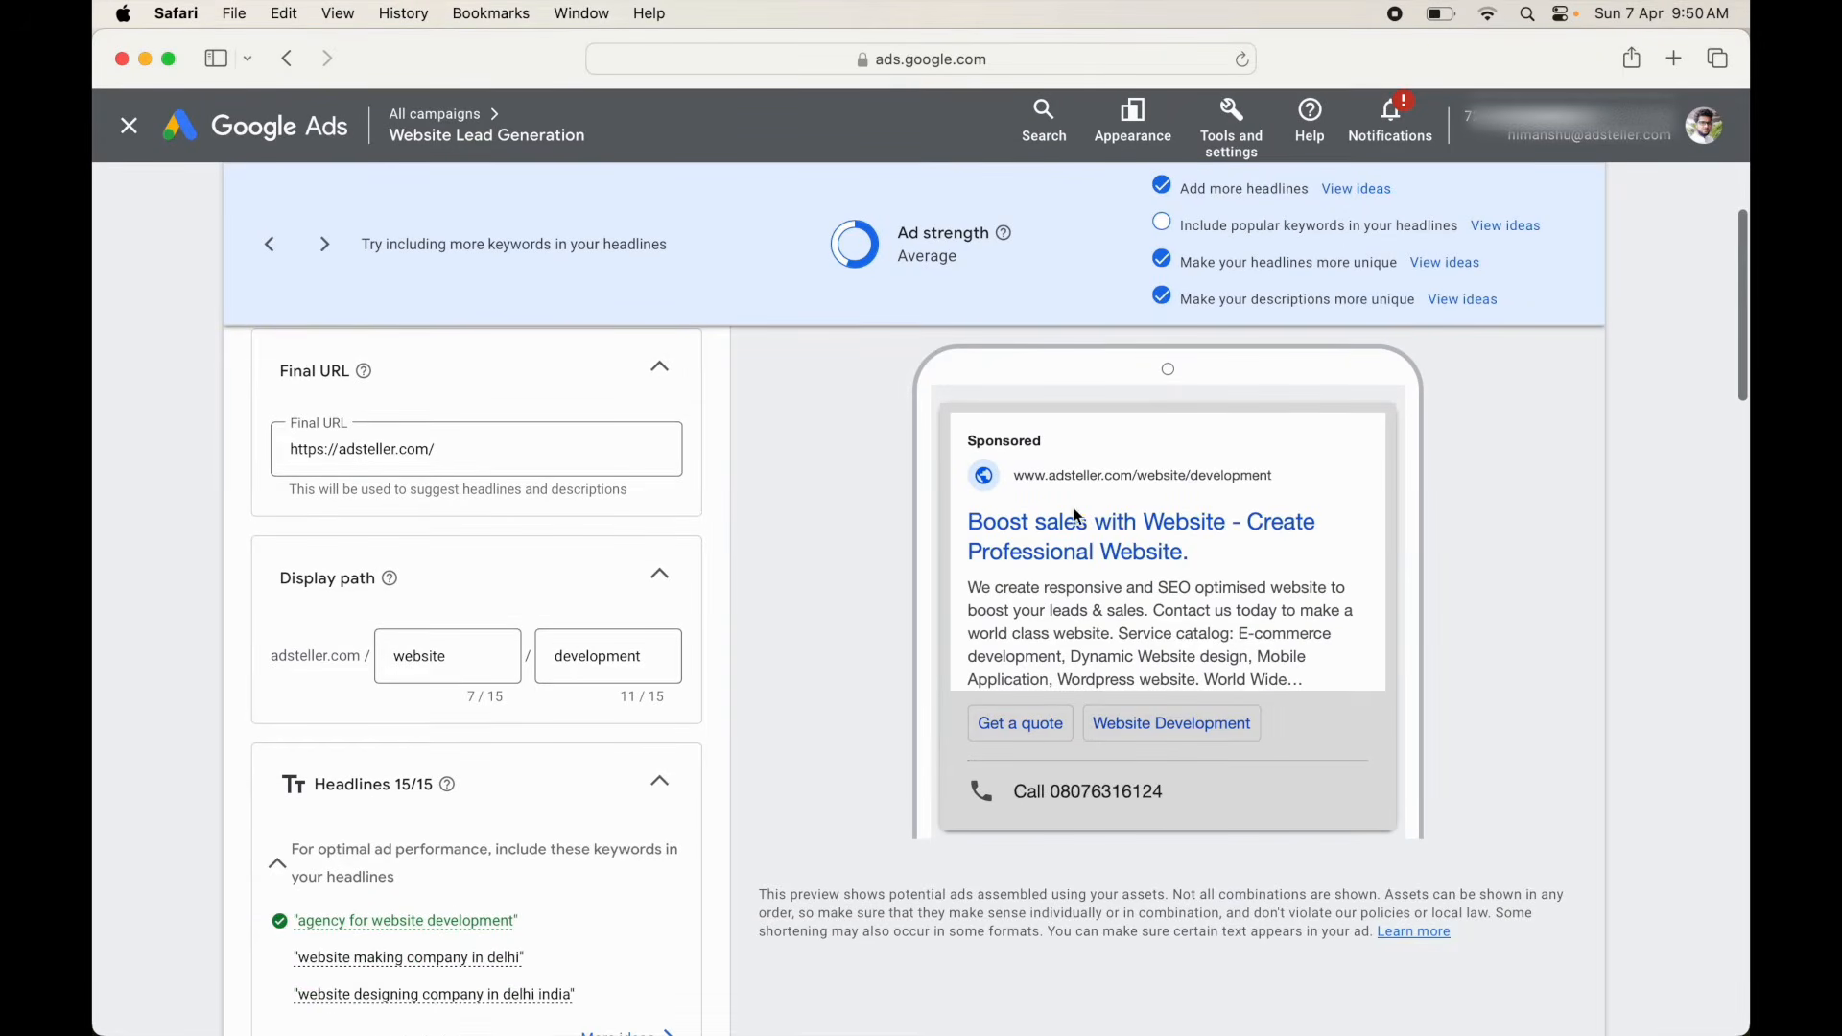
- Examine the display path and the list of headlines of the responsive search ad
scroll(786, 539, down, 5)
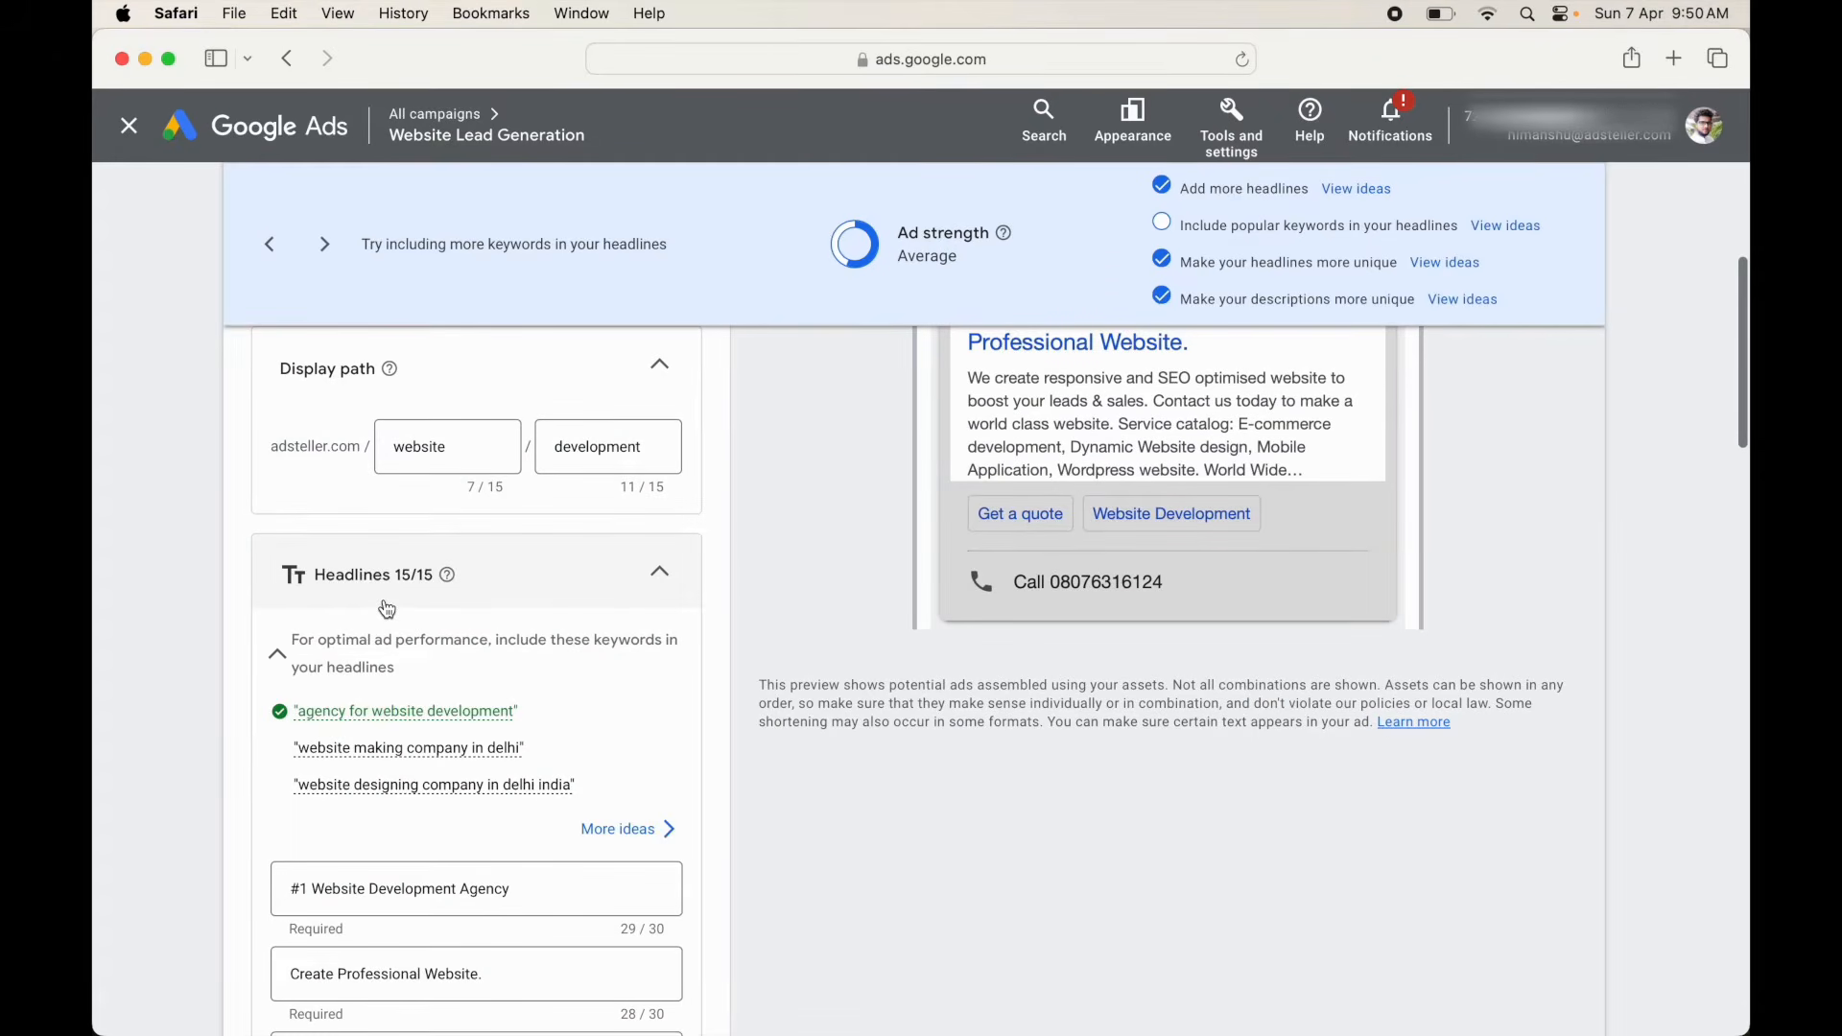
scroll(758, 710, down, 10)
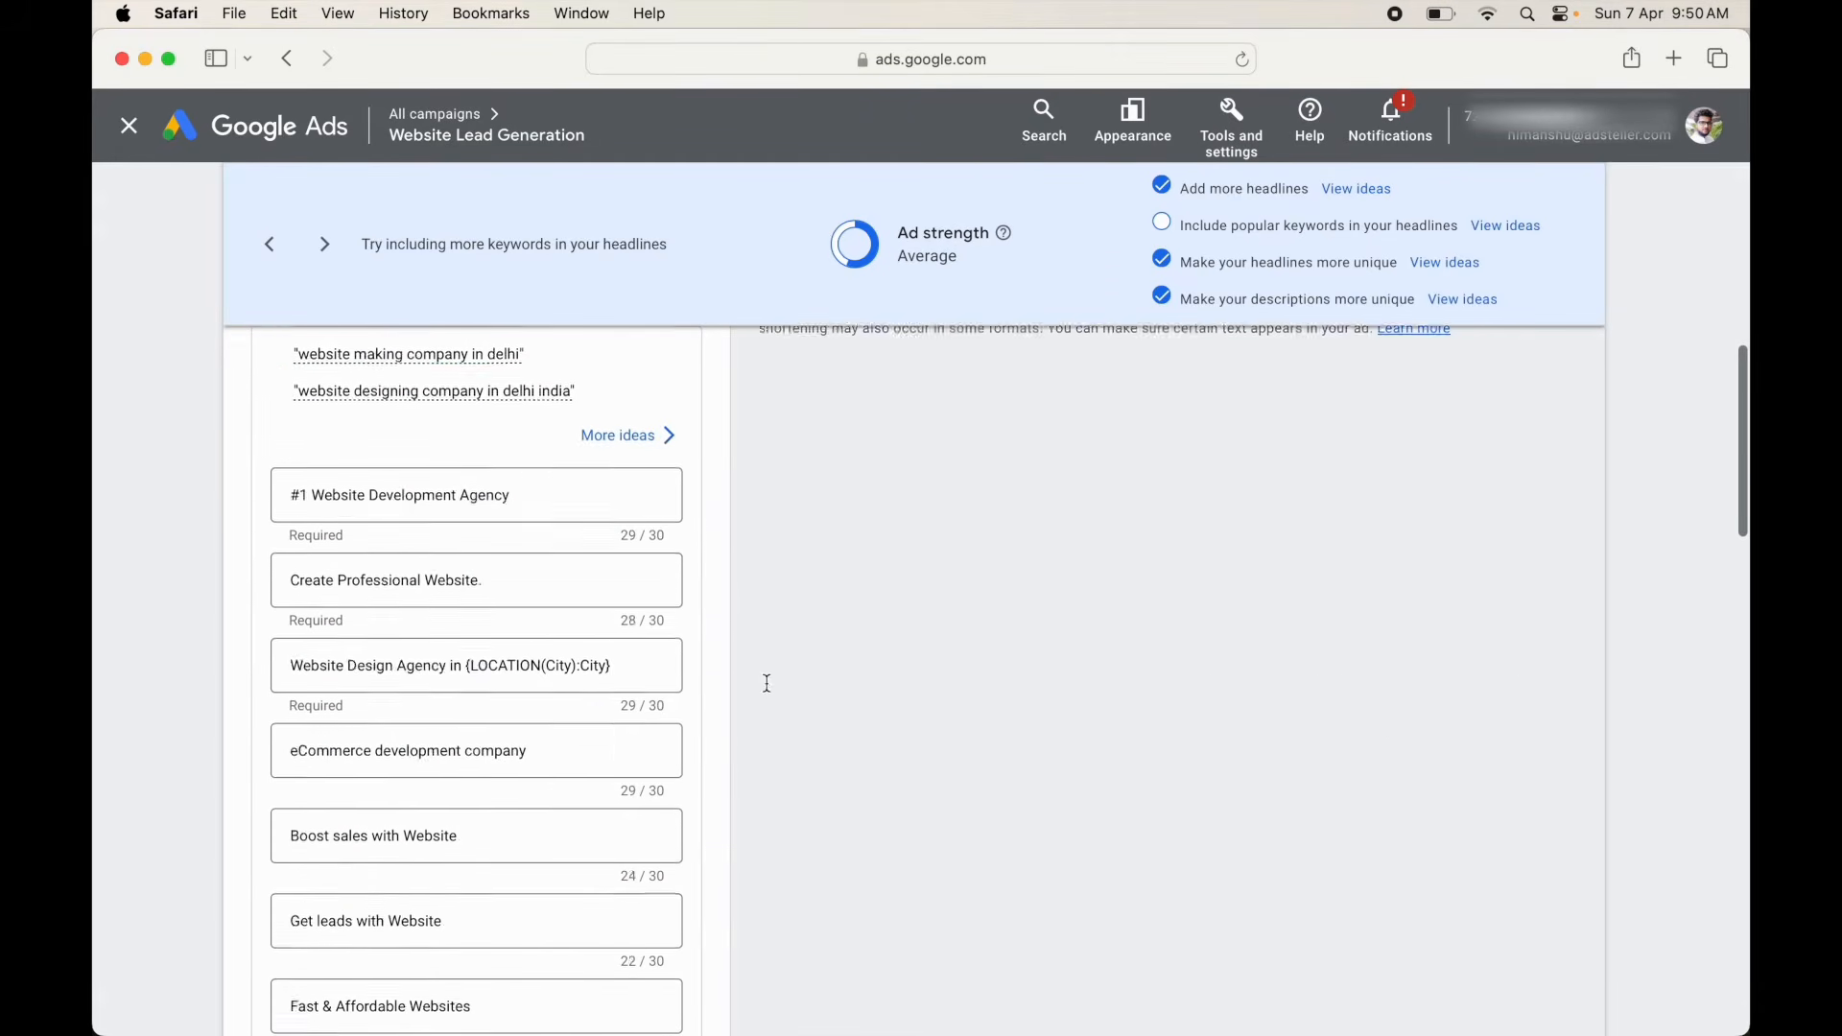
scroll(745, 831, down, 4)
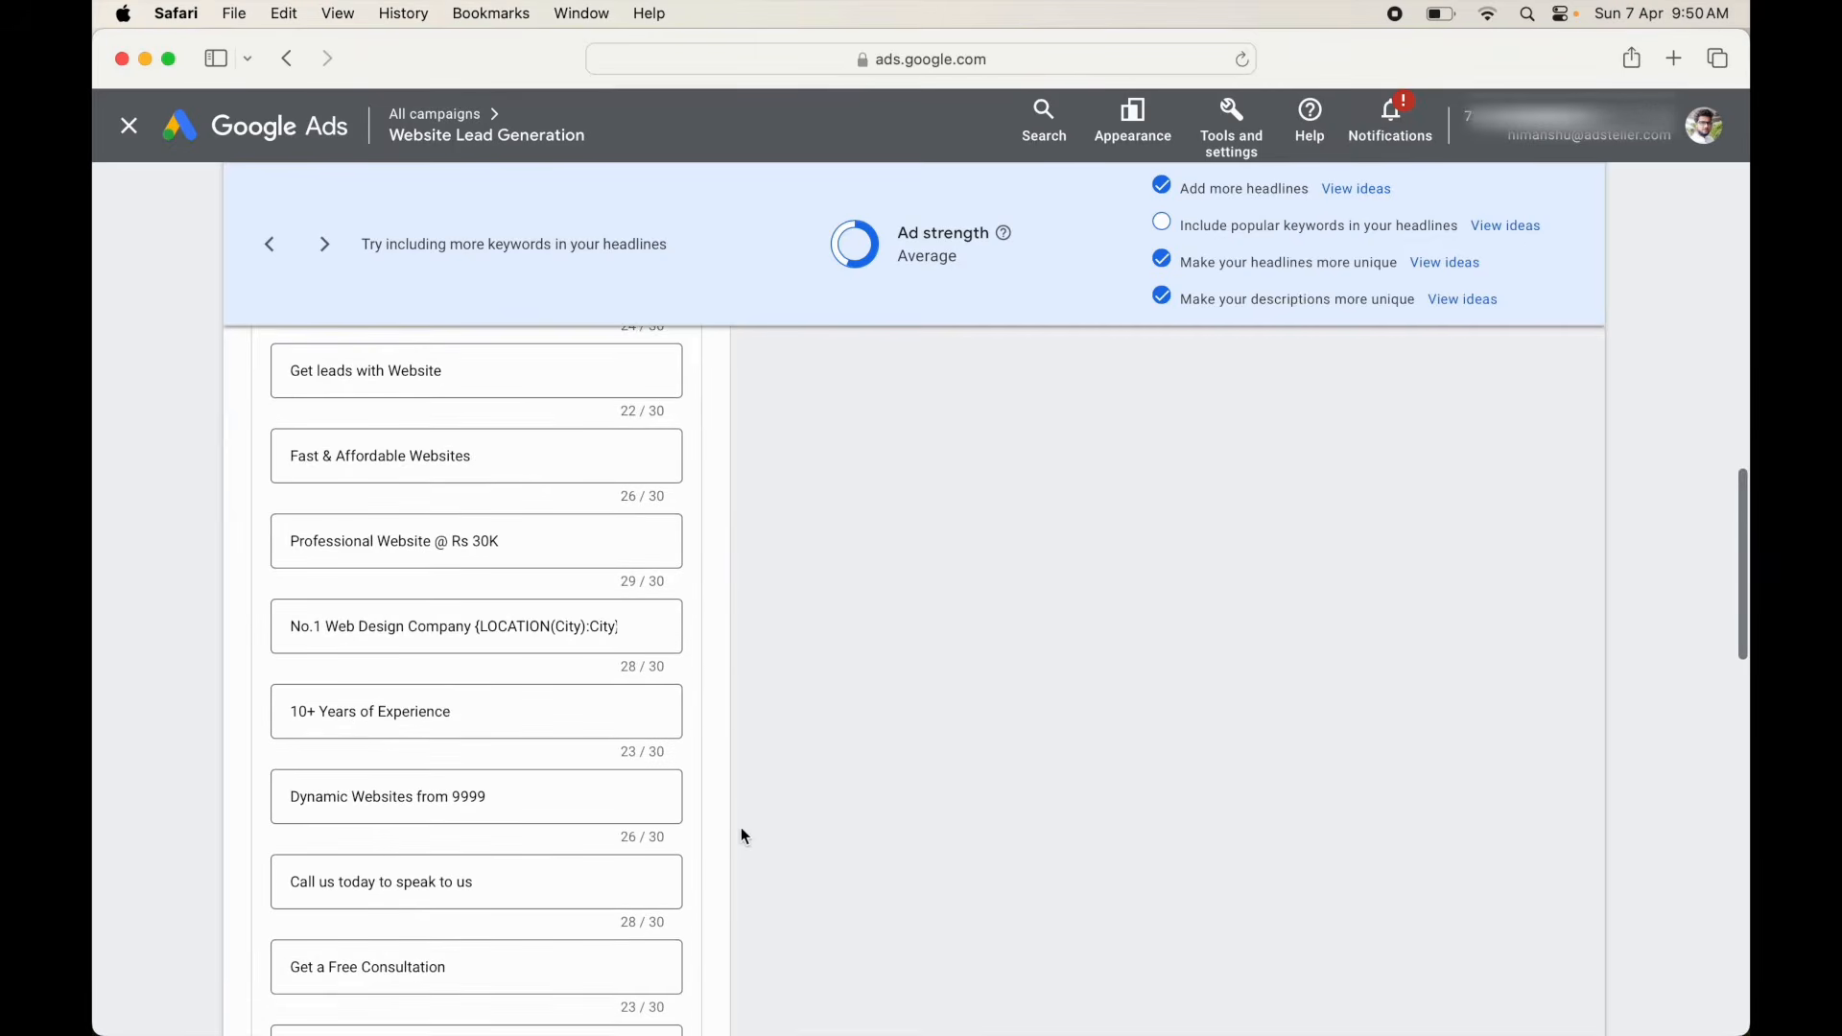
scroll(741, 833, up, 12)
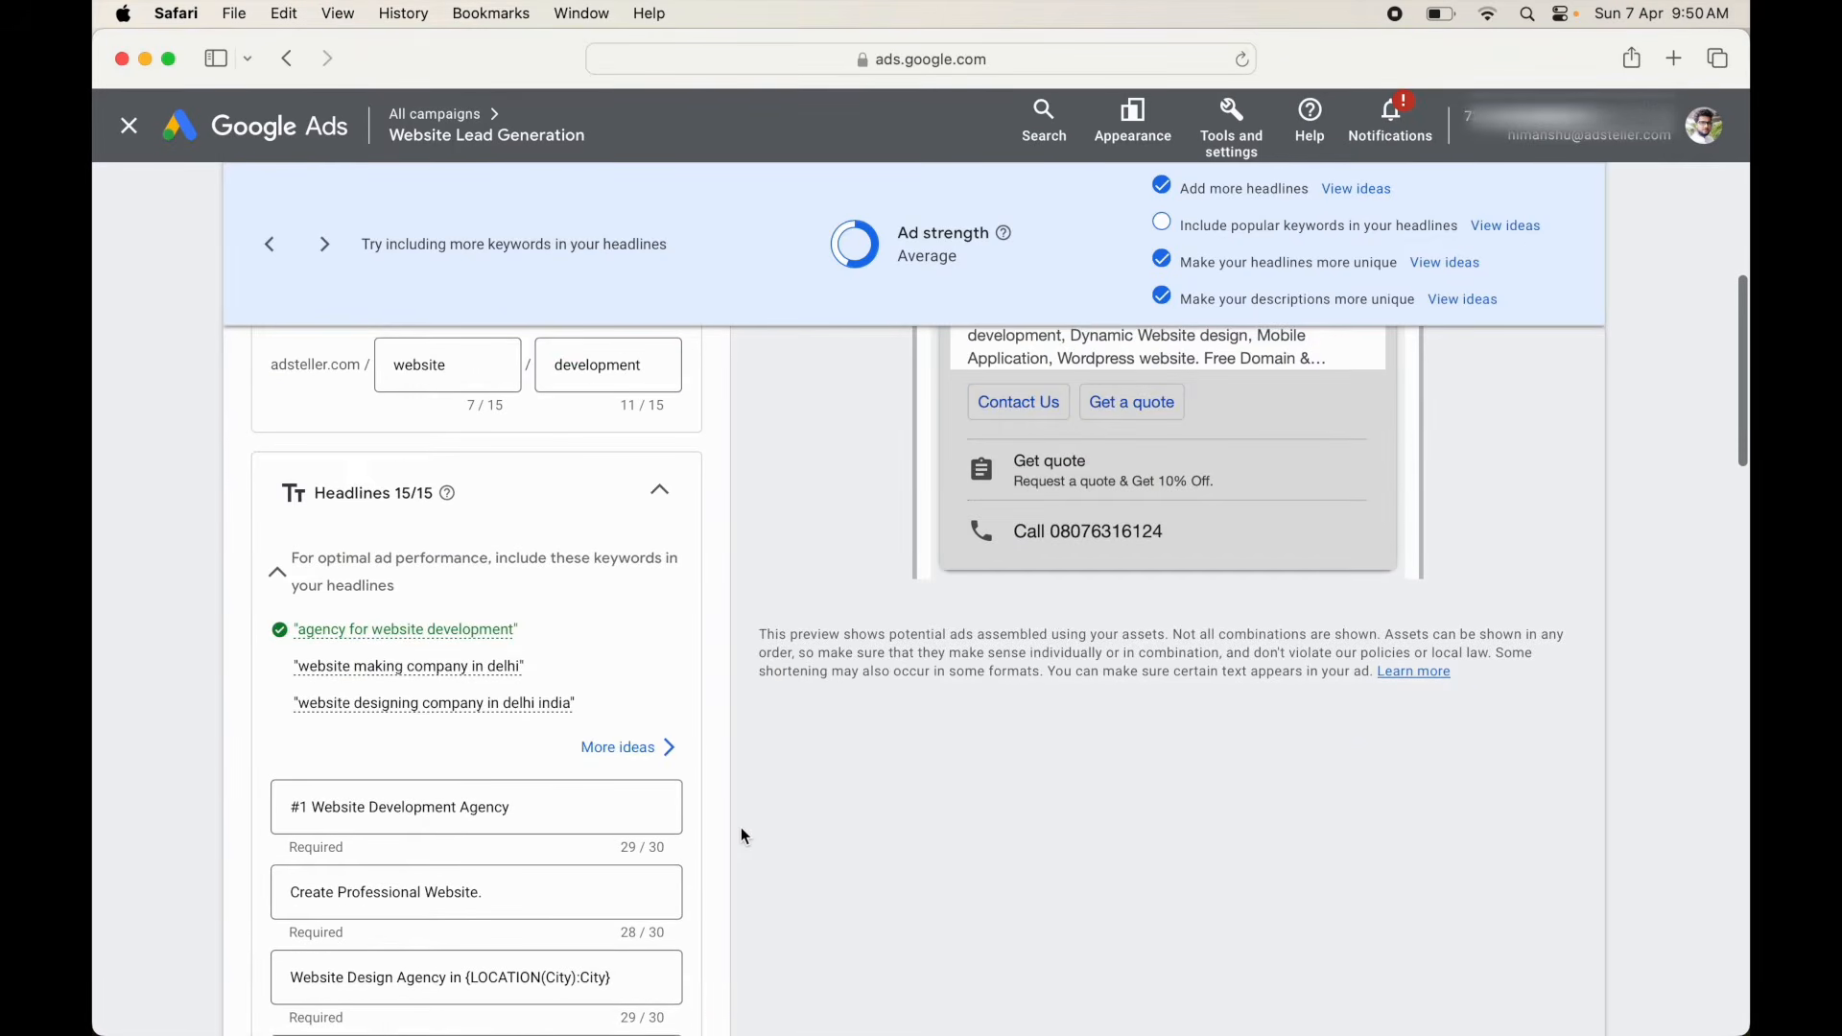
scroll(744, 831, down, 5)
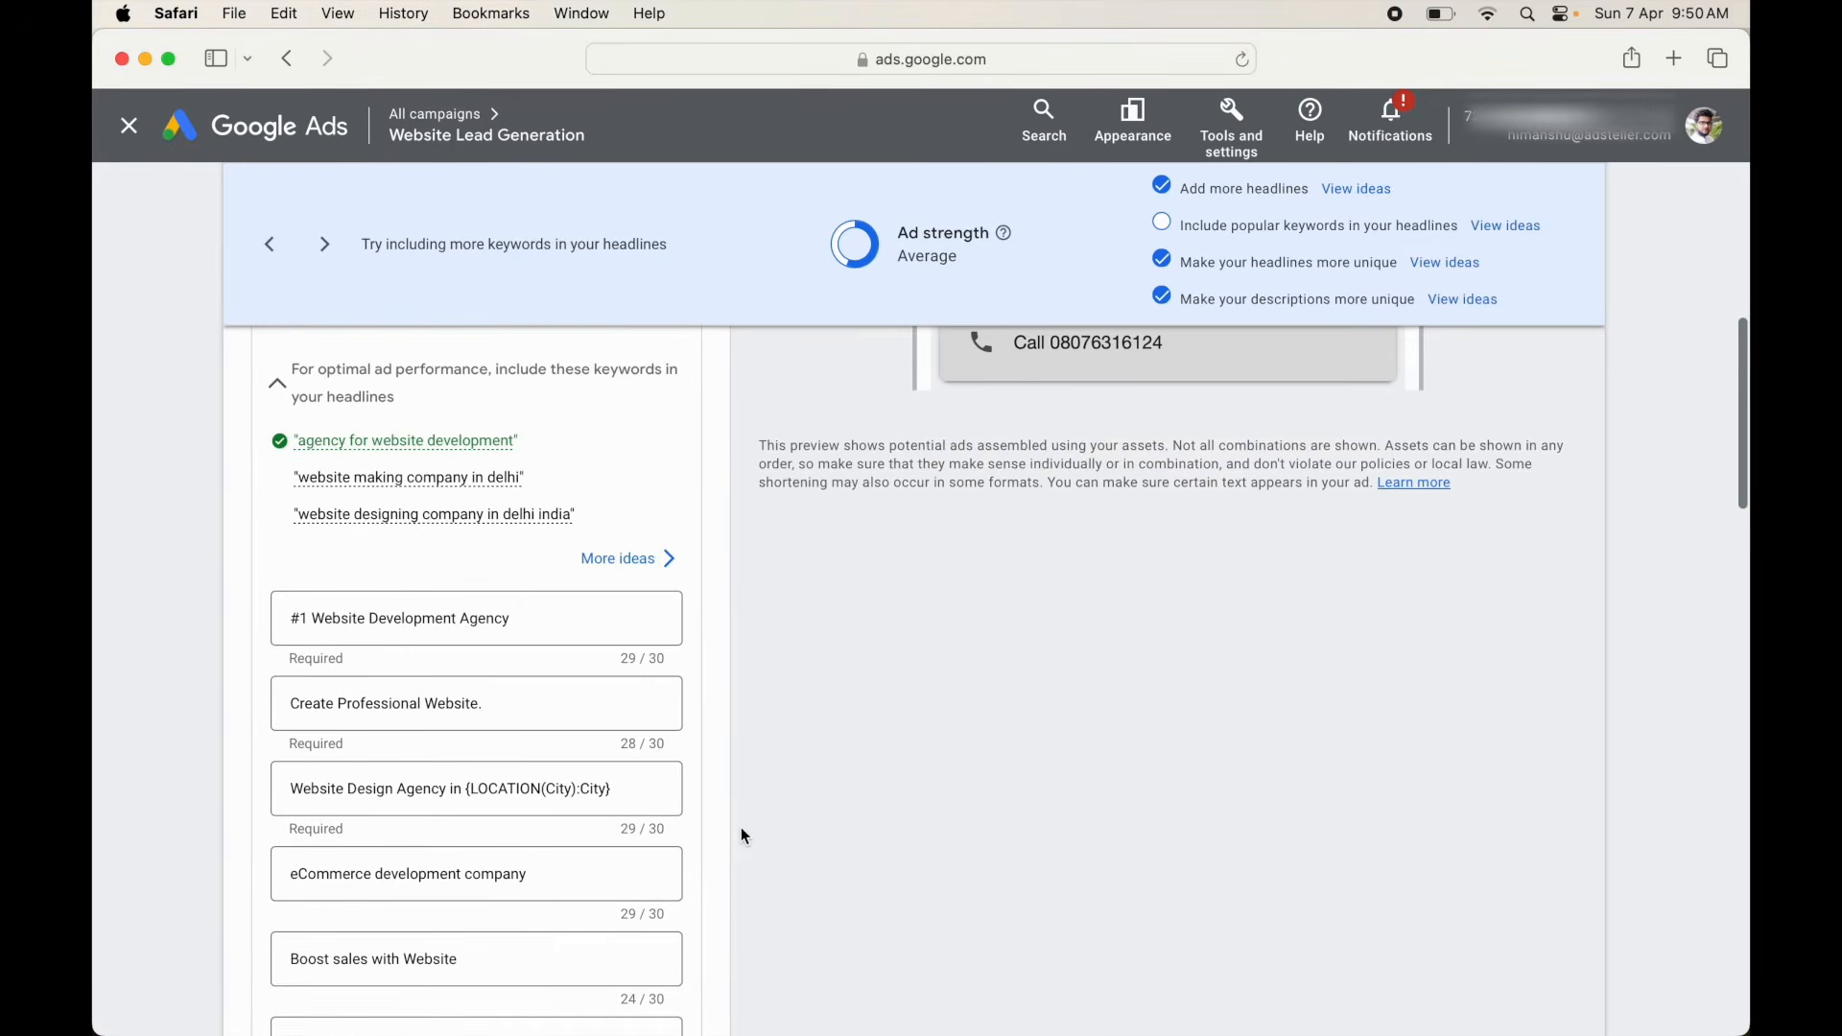
scroll(742, 831, down, 10)
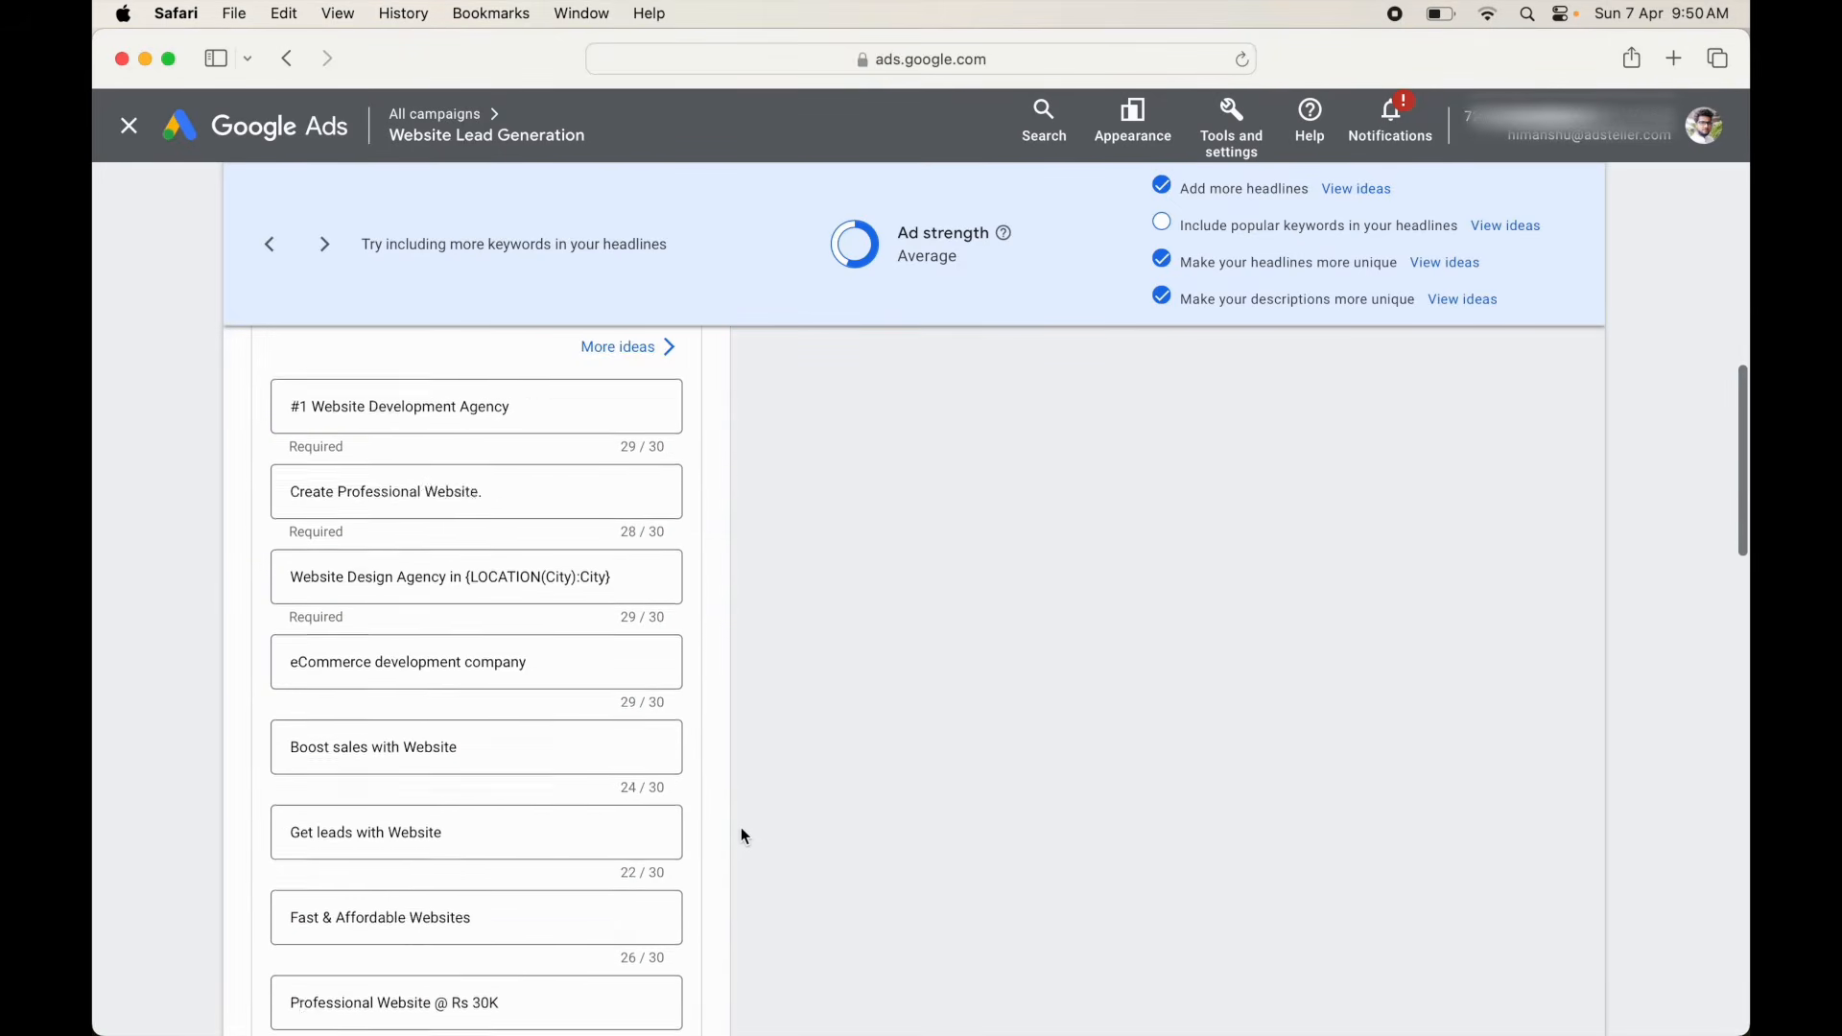
- Examine the ad's descriptions, images and business name sections, and view the campaign's sitelinks without changing them
scroll(742, 831, down, 6)
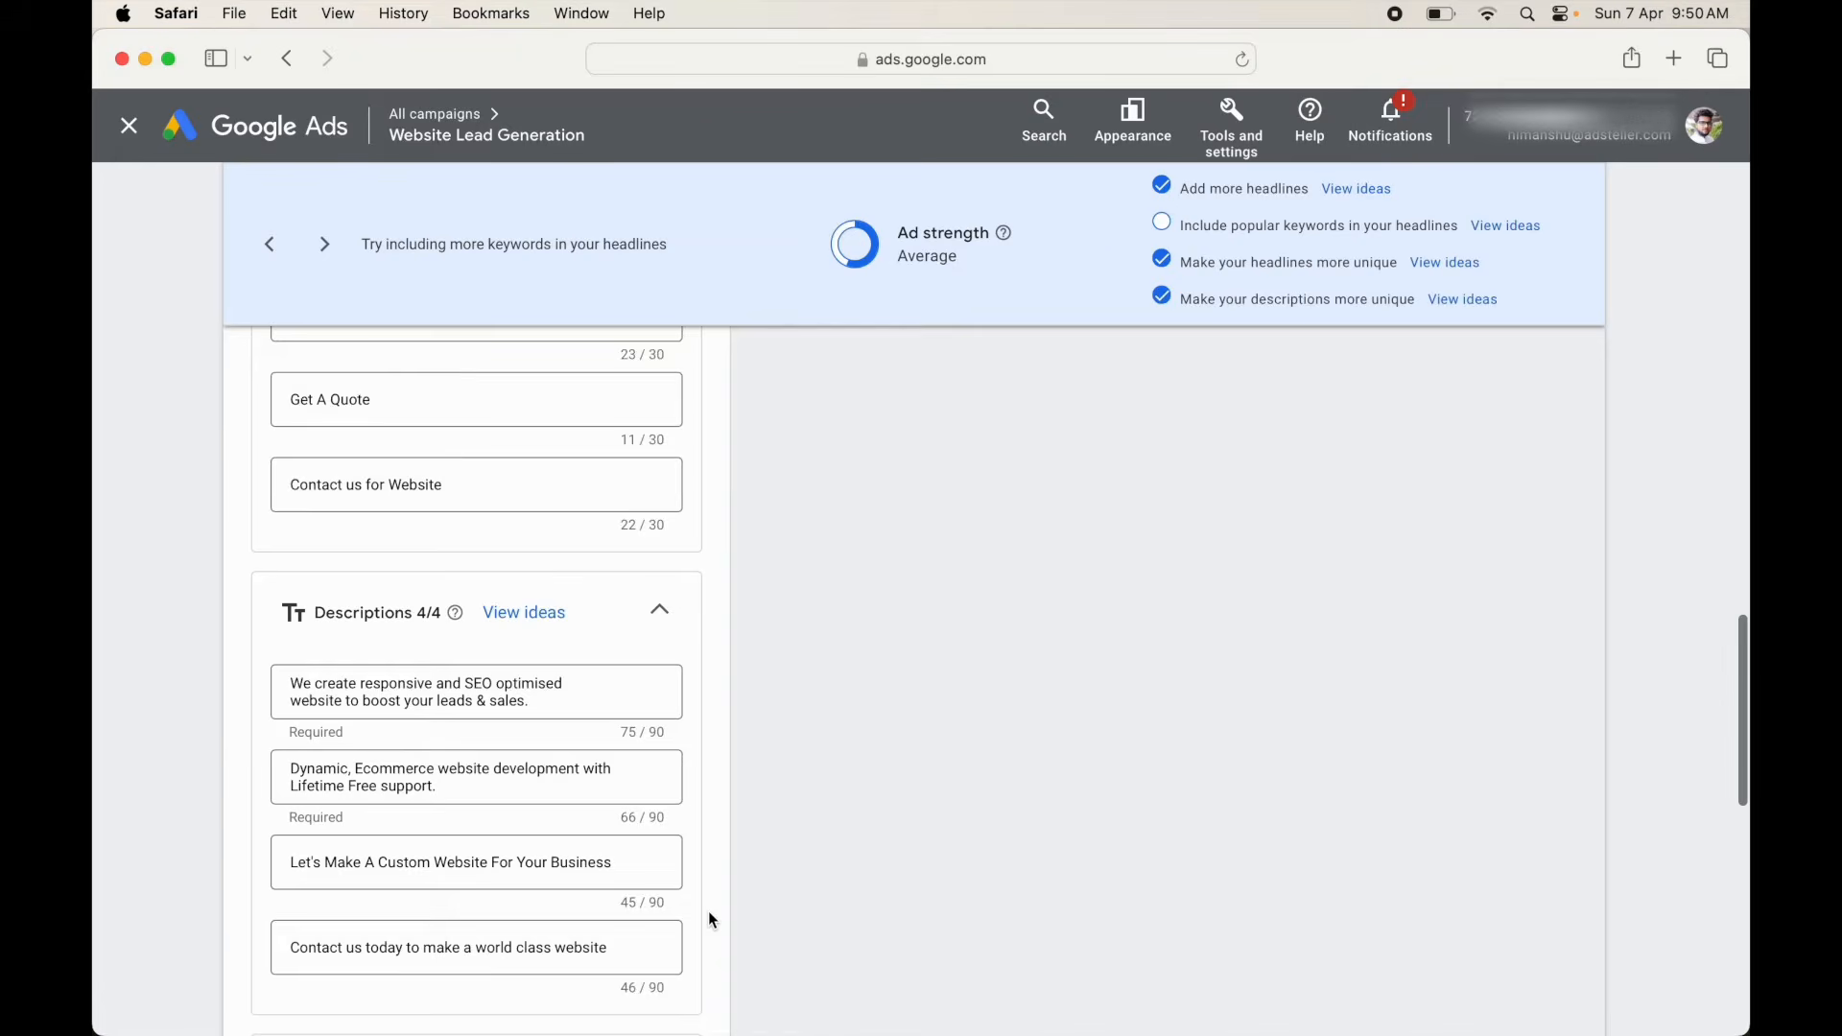
scroll(708, 912, down, 4)
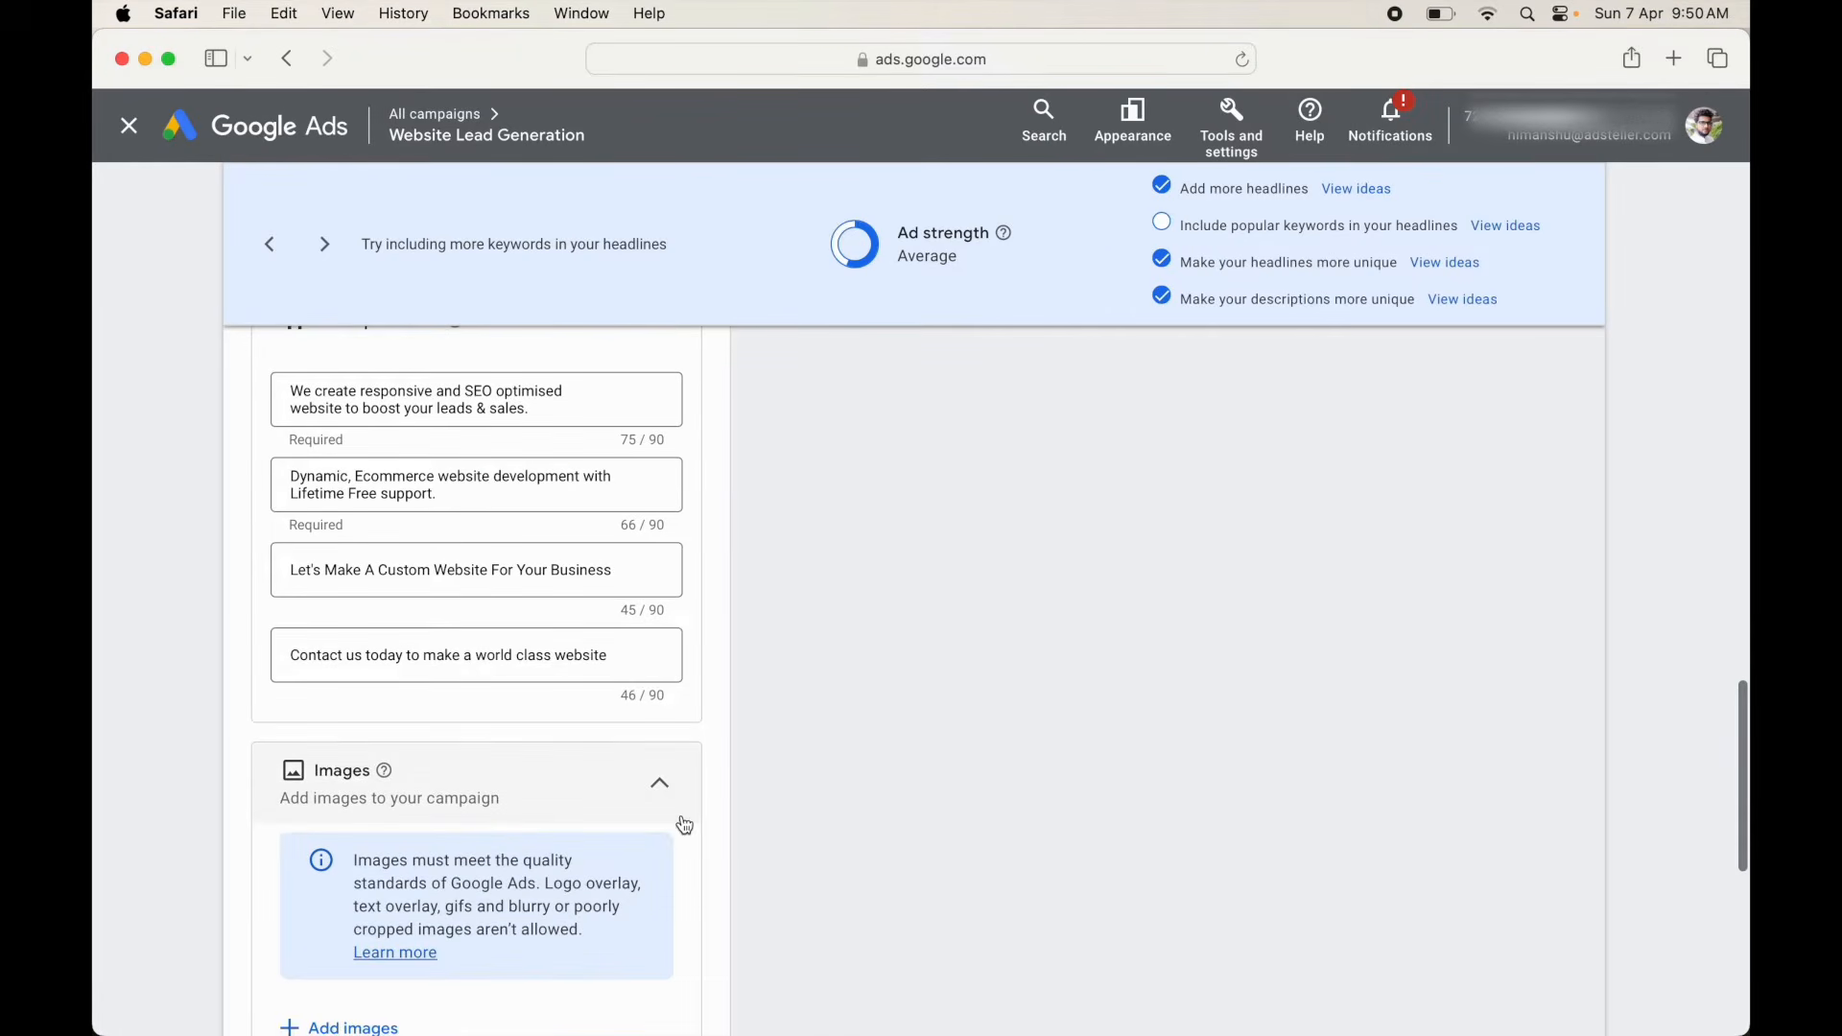
scroll(683, 823, down, 2)
scroll(744, 725, down, 3)
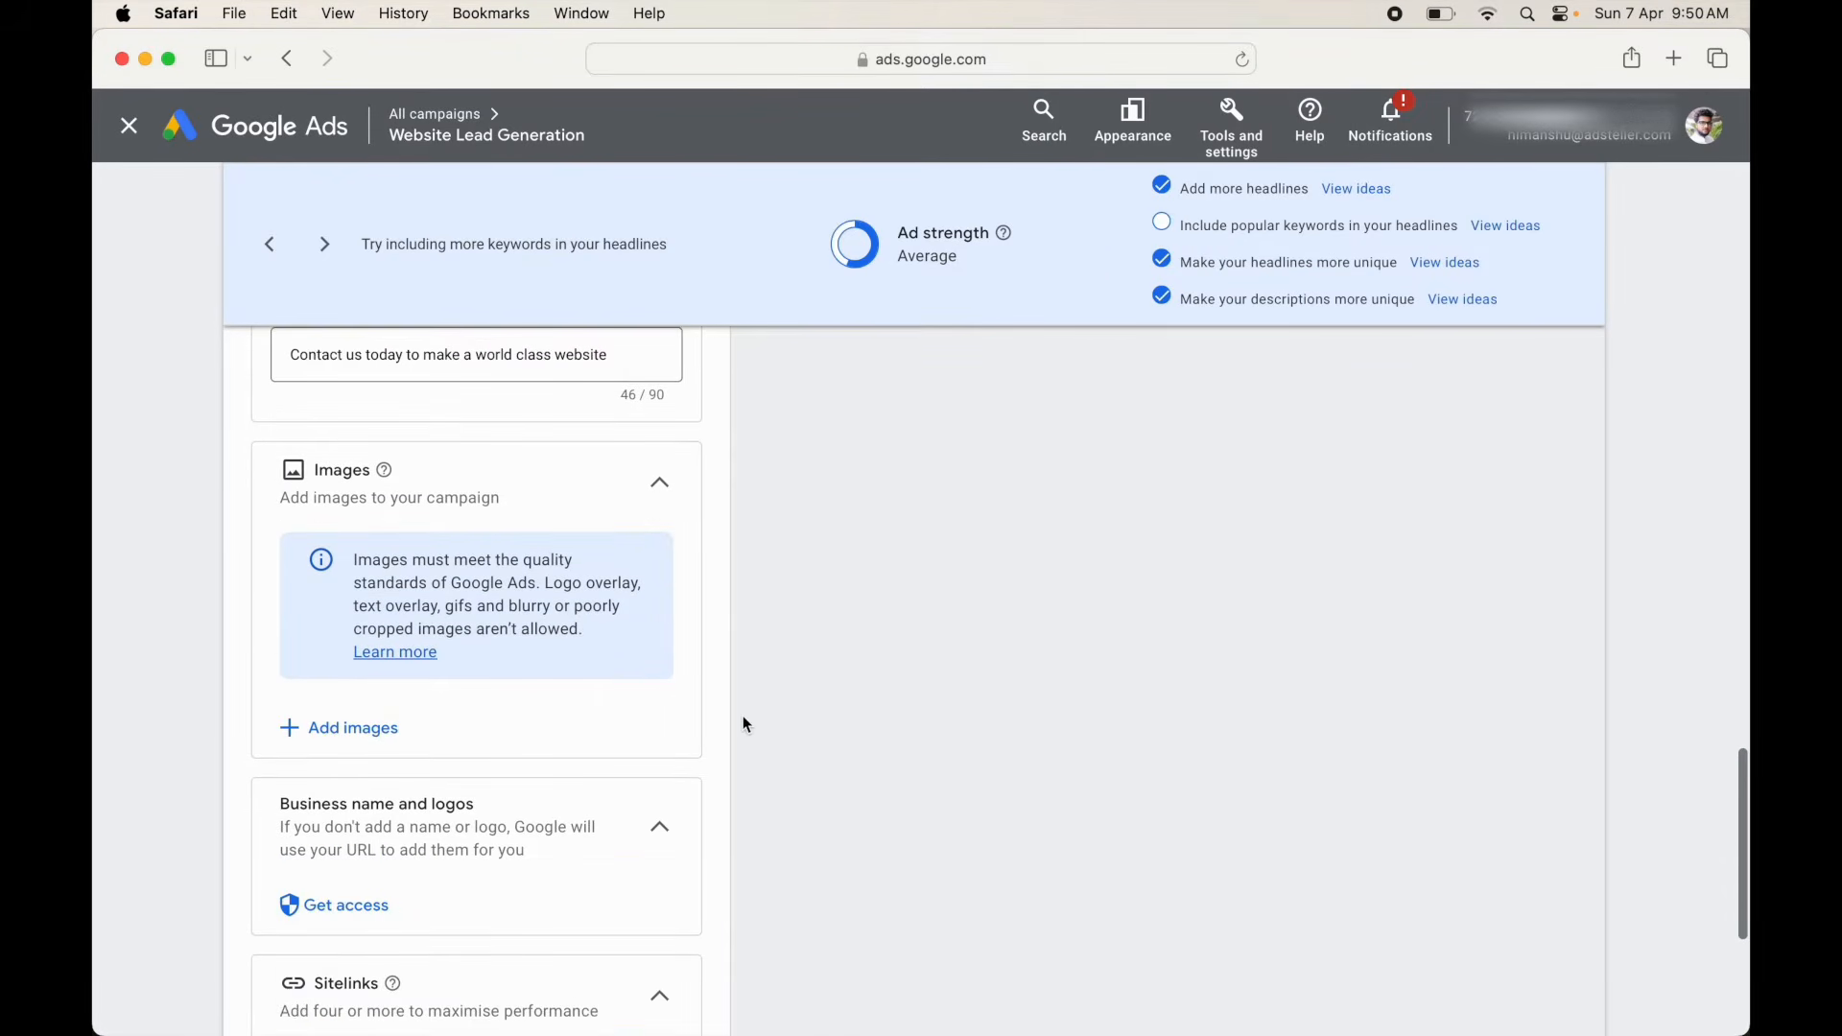
scroll(771, 861, down, 3)
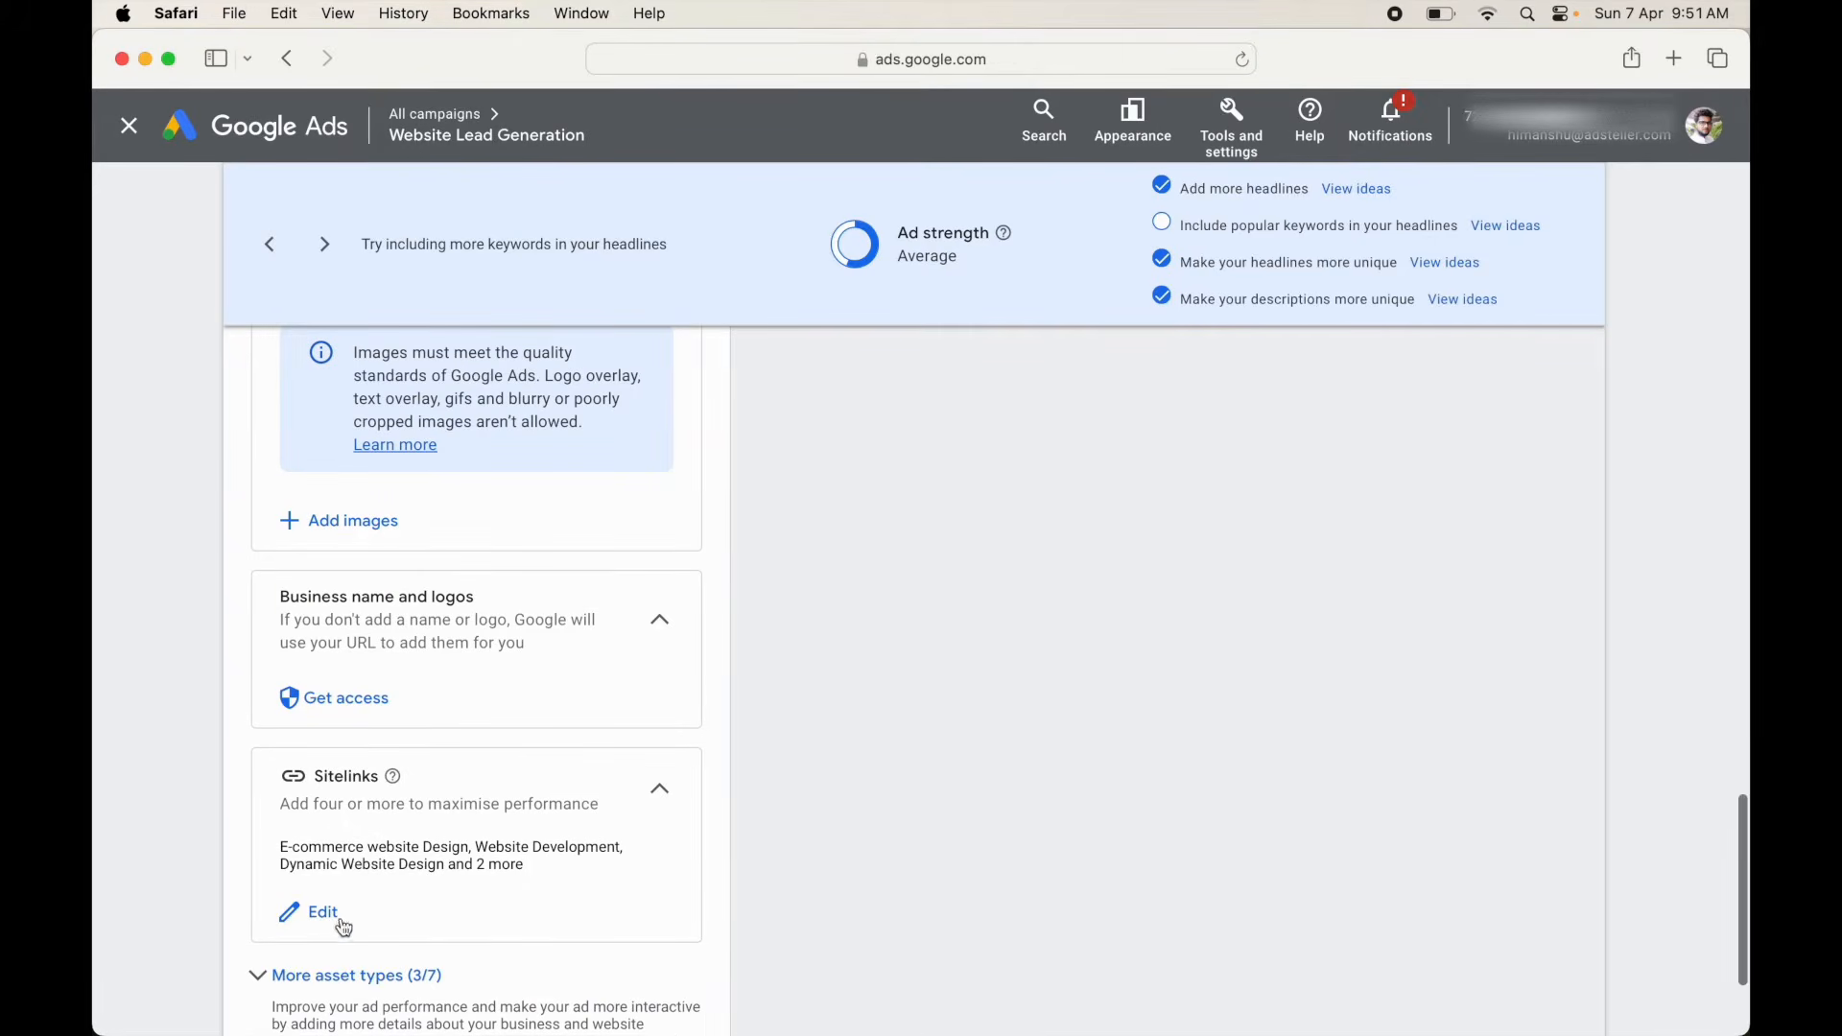
click(316, 917)
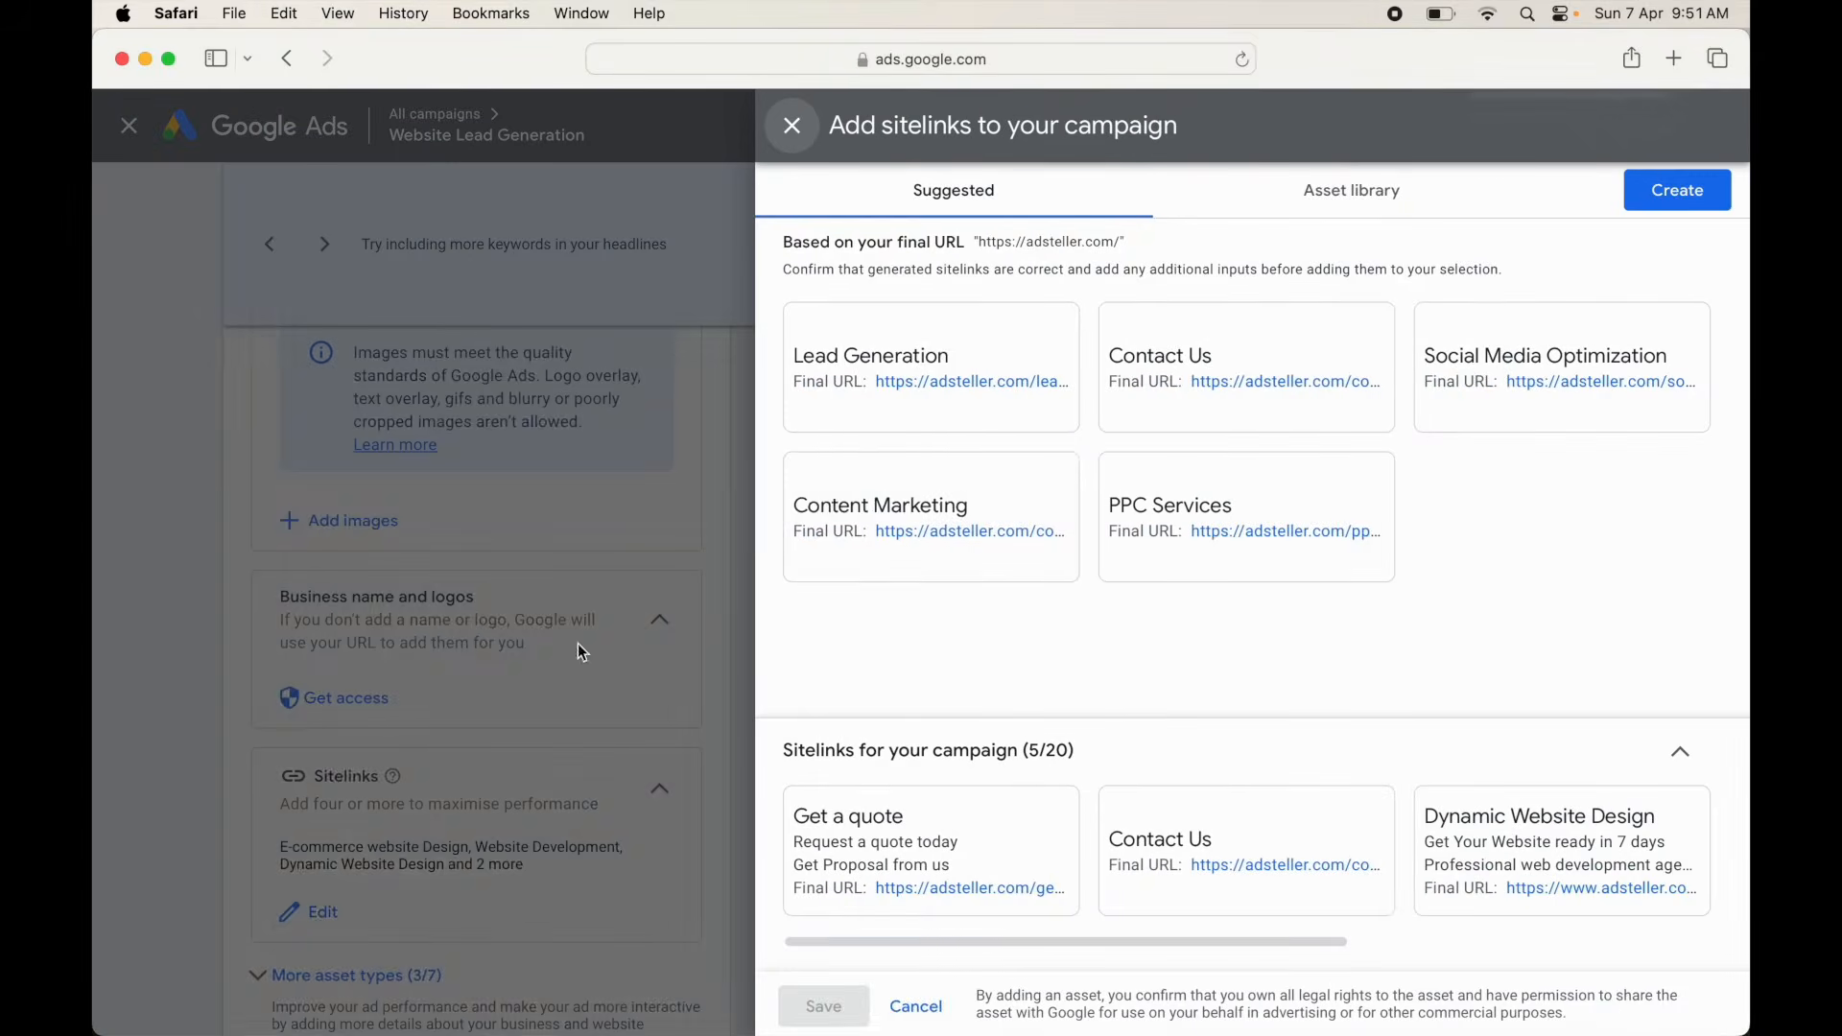
click(794, 147)
- Review the ad preview, display path and suggested headline keywords again, down to the first headlines
scroll(773, 673, down, 2)
scroll(773, 673, up, 10)
scroll(775, 682, up, 15)
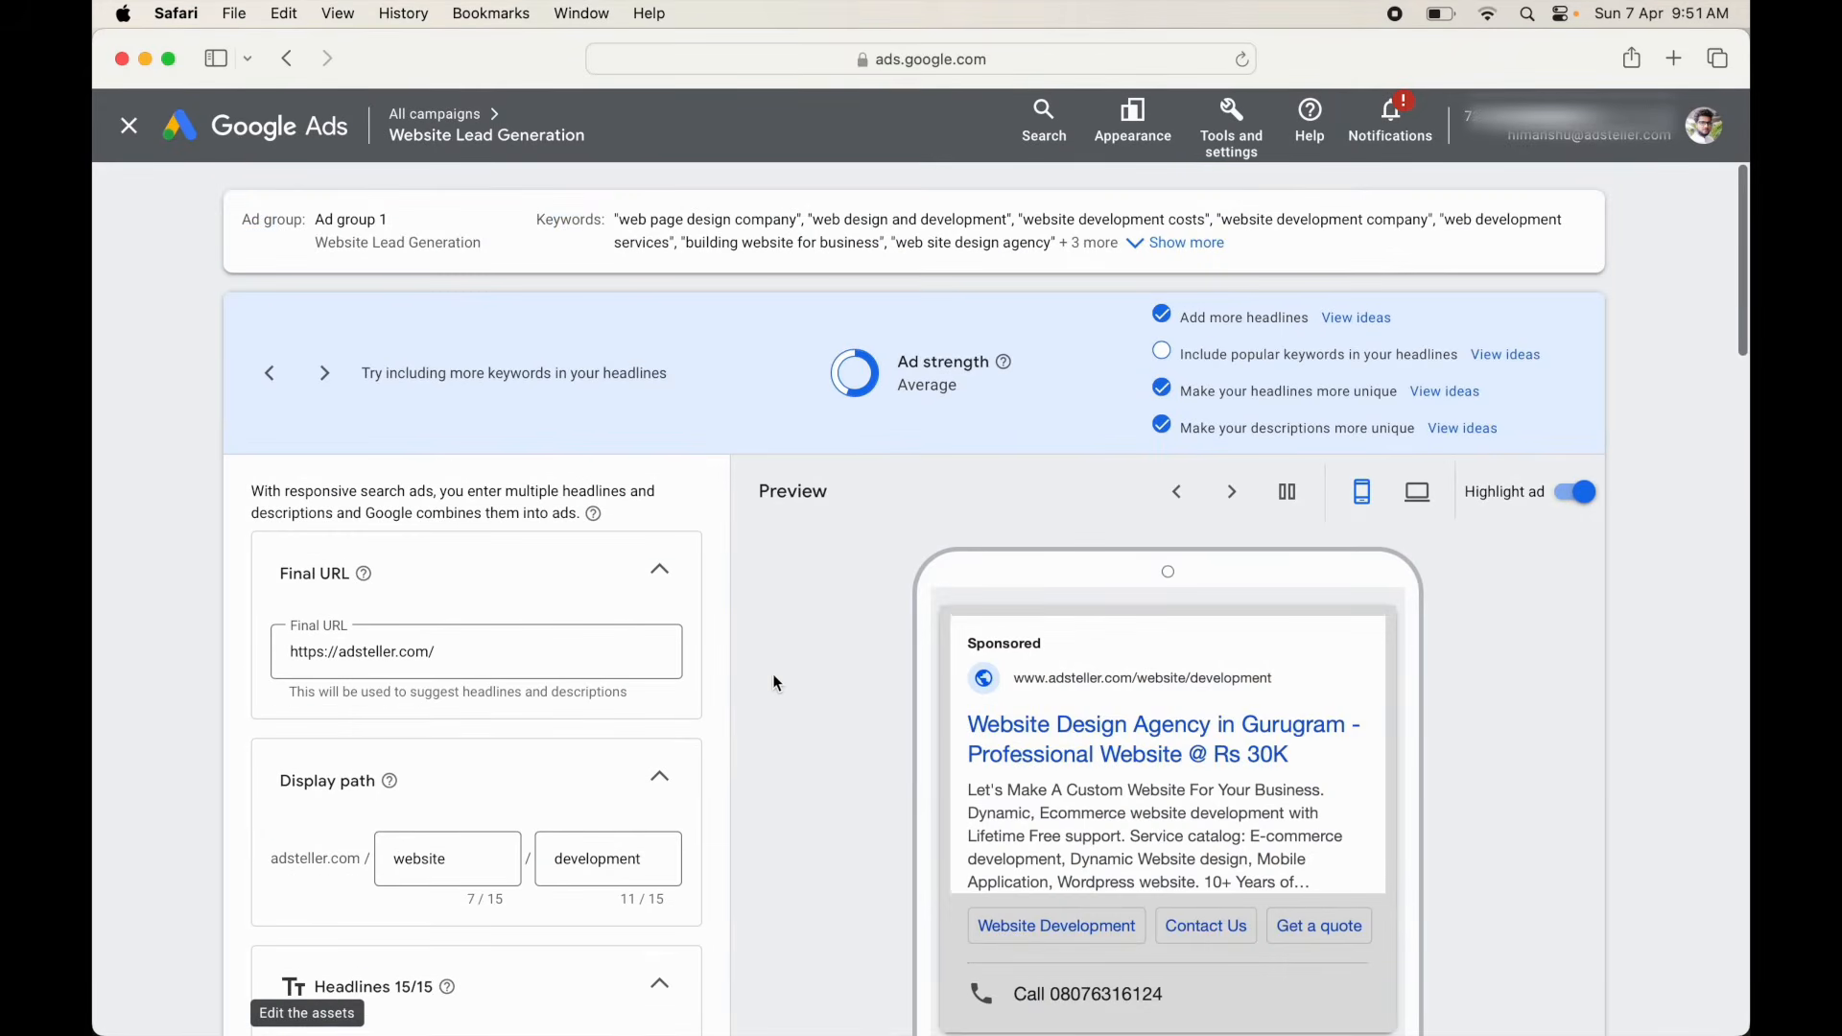
scroll(775, 681, down, 2)
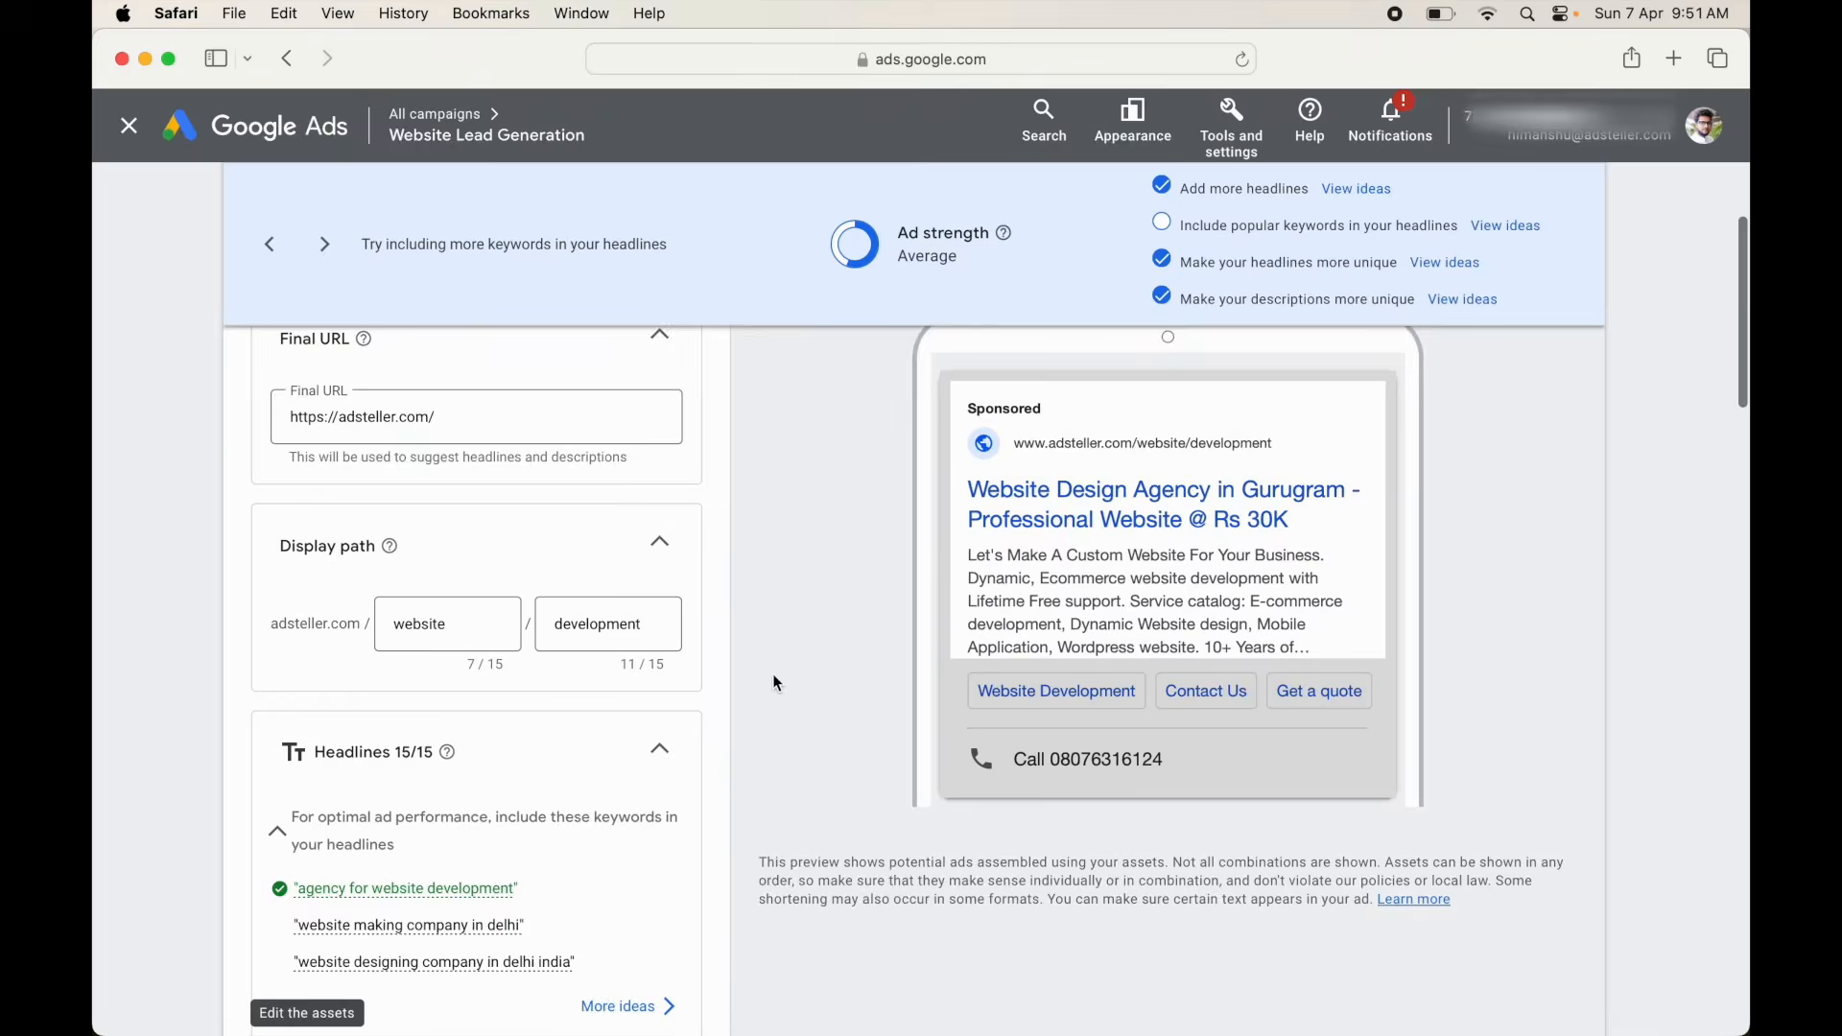
scroll(773, 674, down, 2)
scroll(773, 674, up, 1)
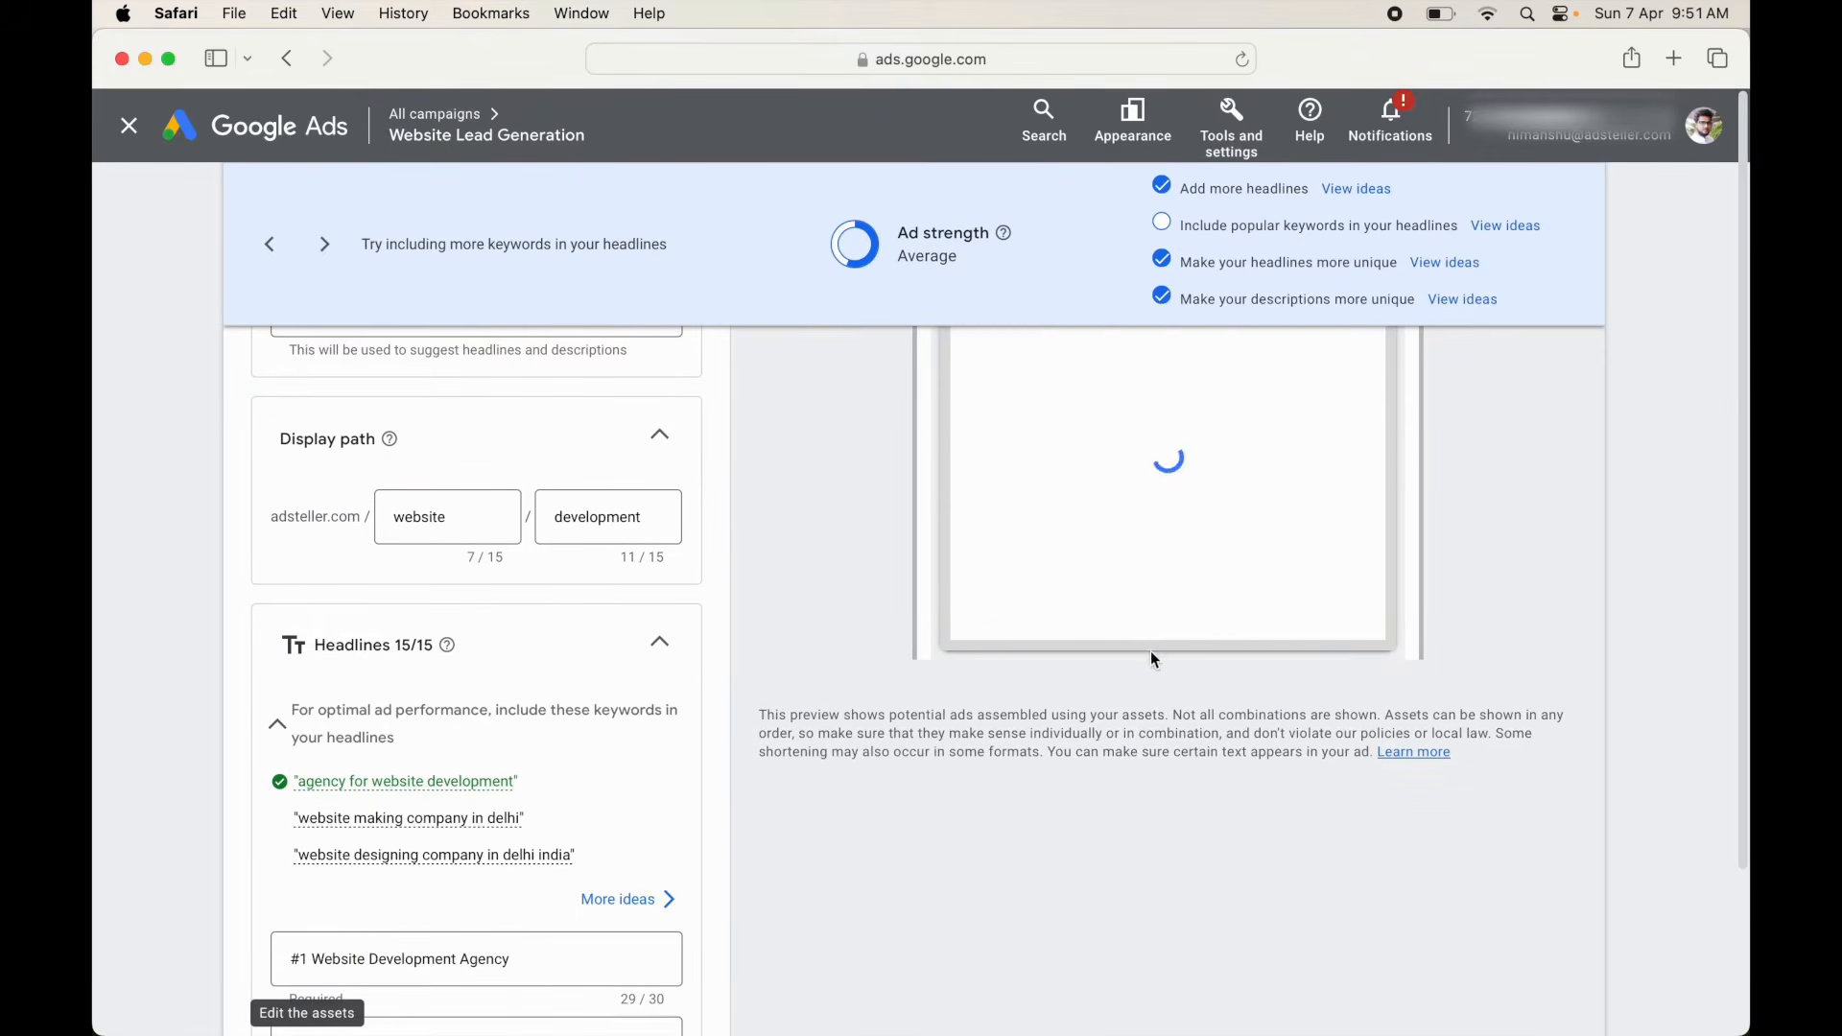
scroll(859, 587, up, 1)
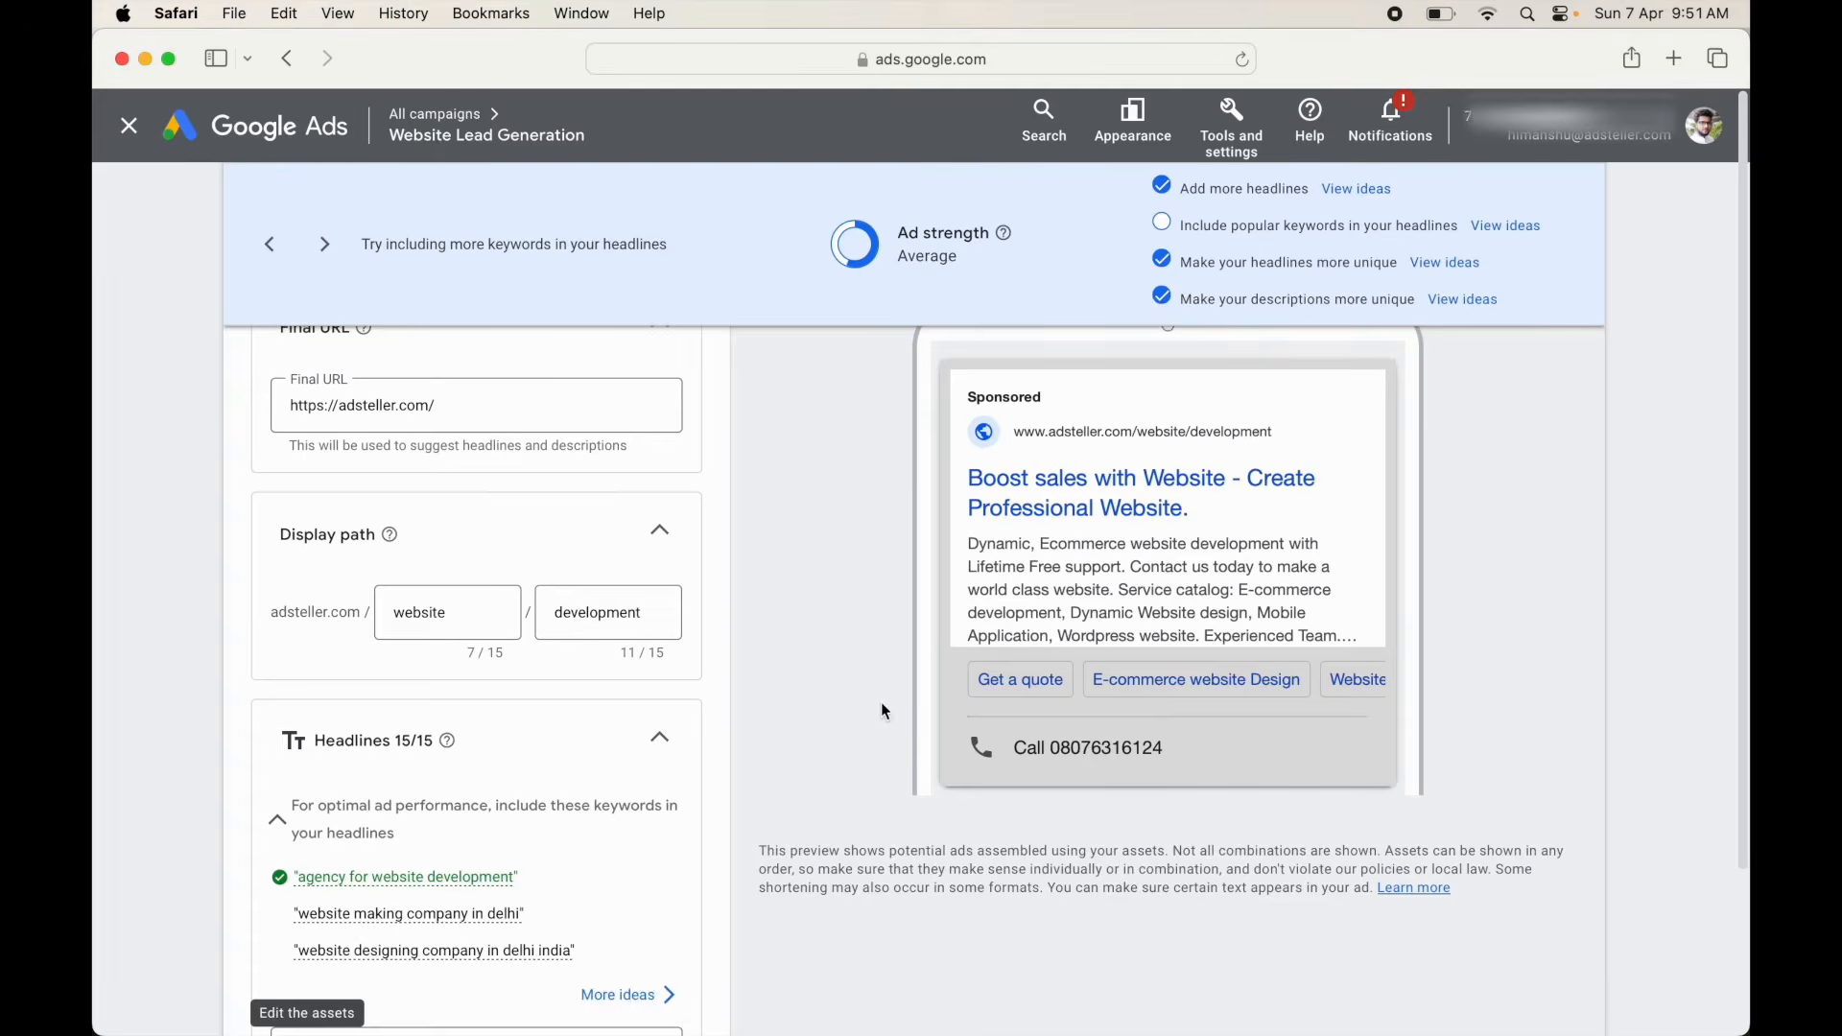
scroll(793, 762, down, 6)
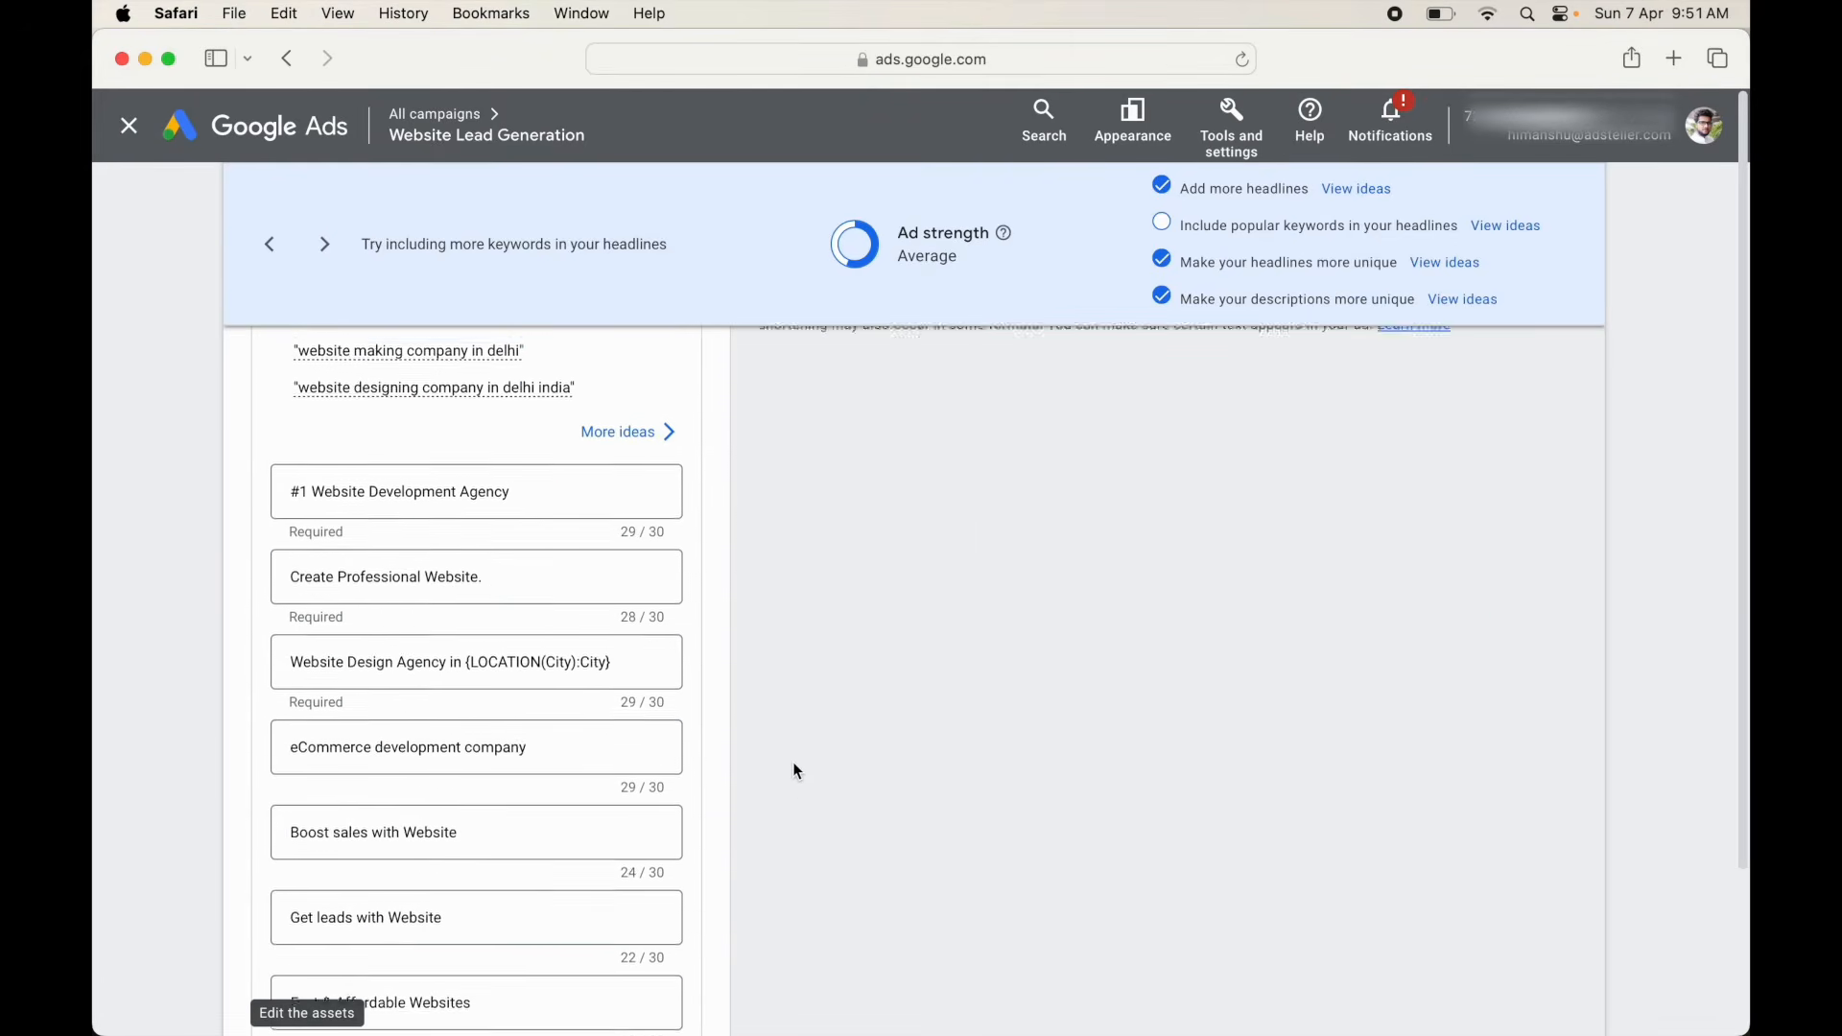
- Replace the second headline, "Create Professional Website.", with "Website design in Noida"
scroll(801, 611, up, 3)
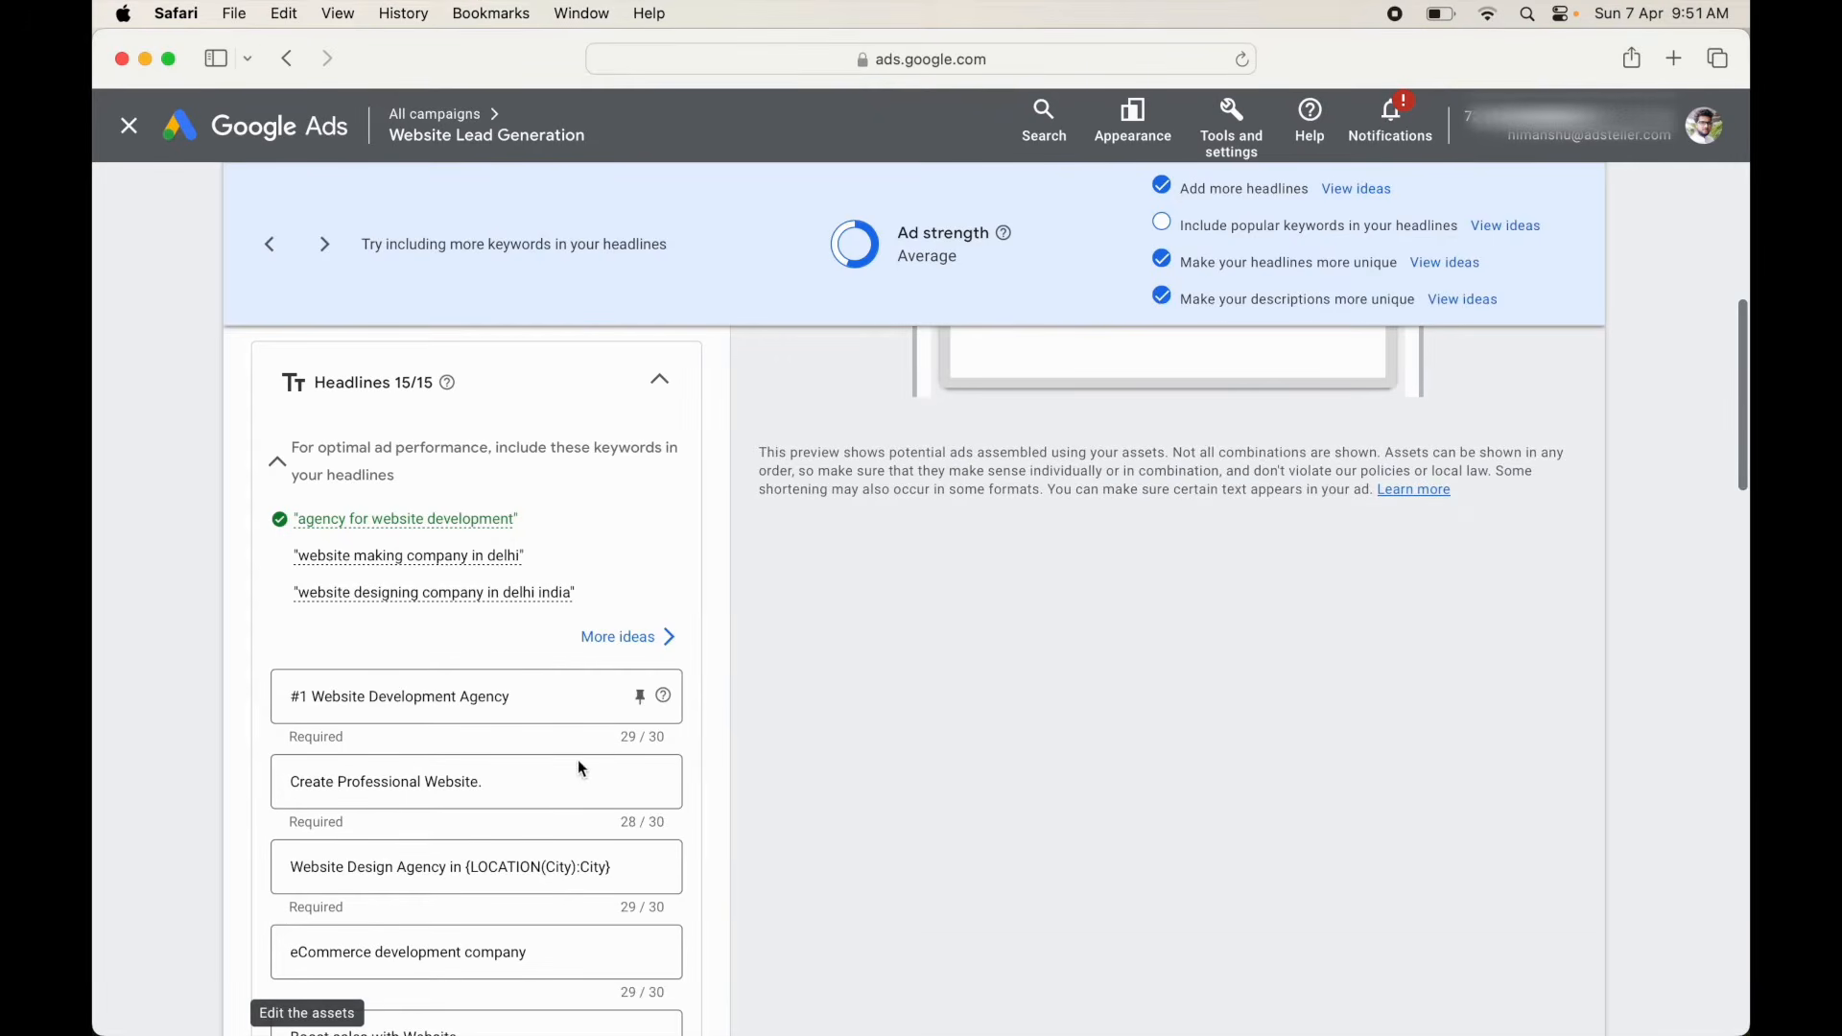
click(563, 773)
click(531, 775)
key(BackSpace)
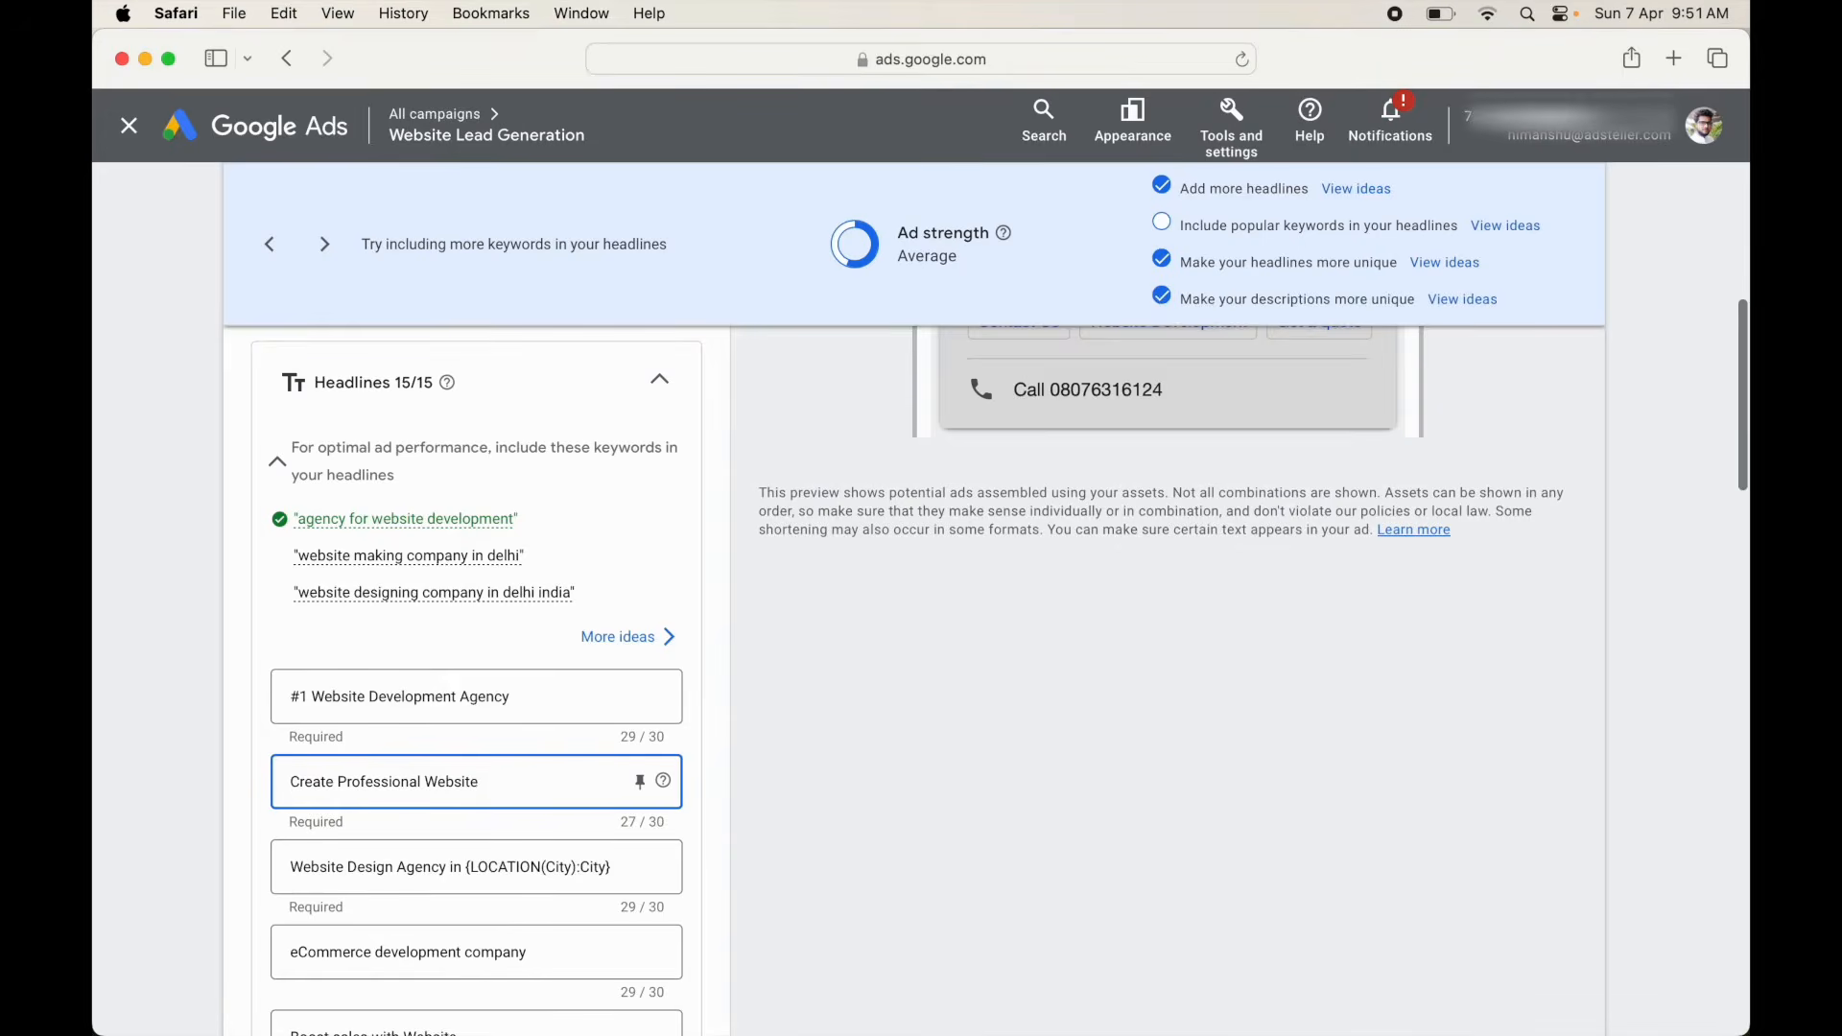
key(super+a)
text(Website design)
key(BackSpace)
text(in nida)
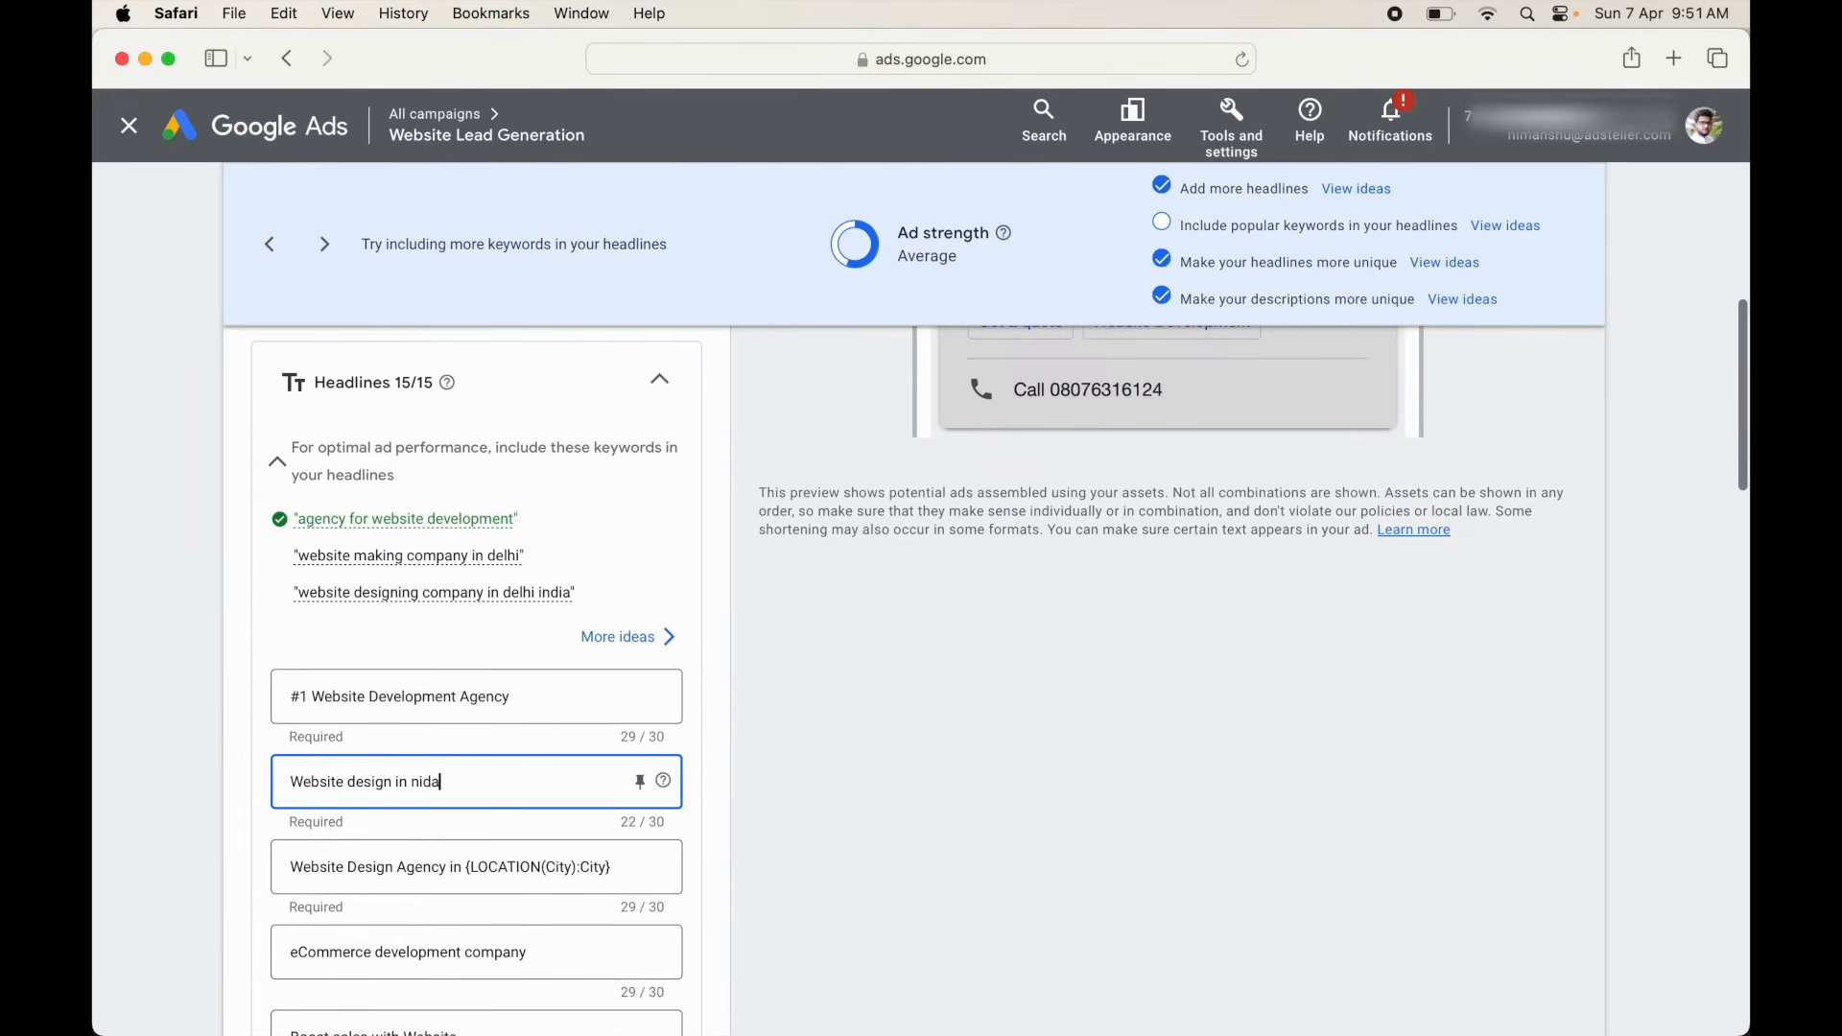
key(BackSpace)
key(BackSpace)
key(BackSpace)
key(BackSpace)
text(Noida)
click(746, 777)
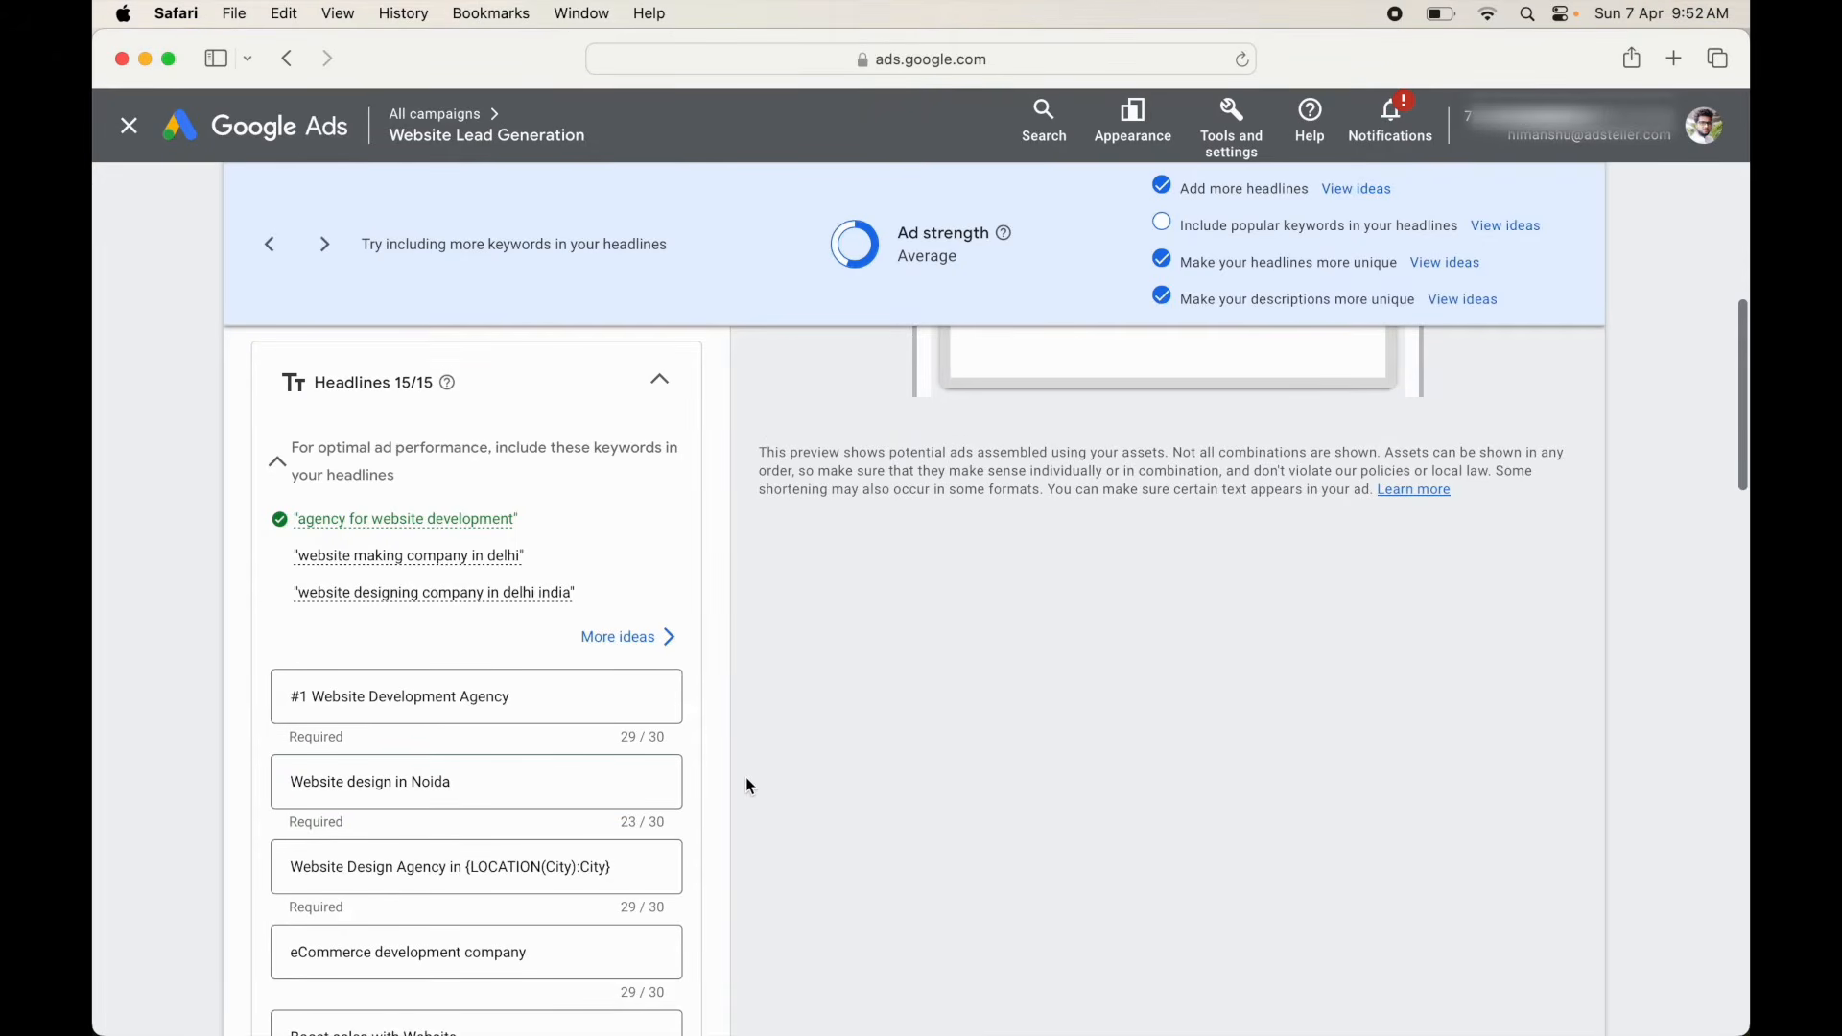
- Remove the city name from the second headline and start a location insertion in its place
drag(320, 779, 486, 778)
click(485, 779)
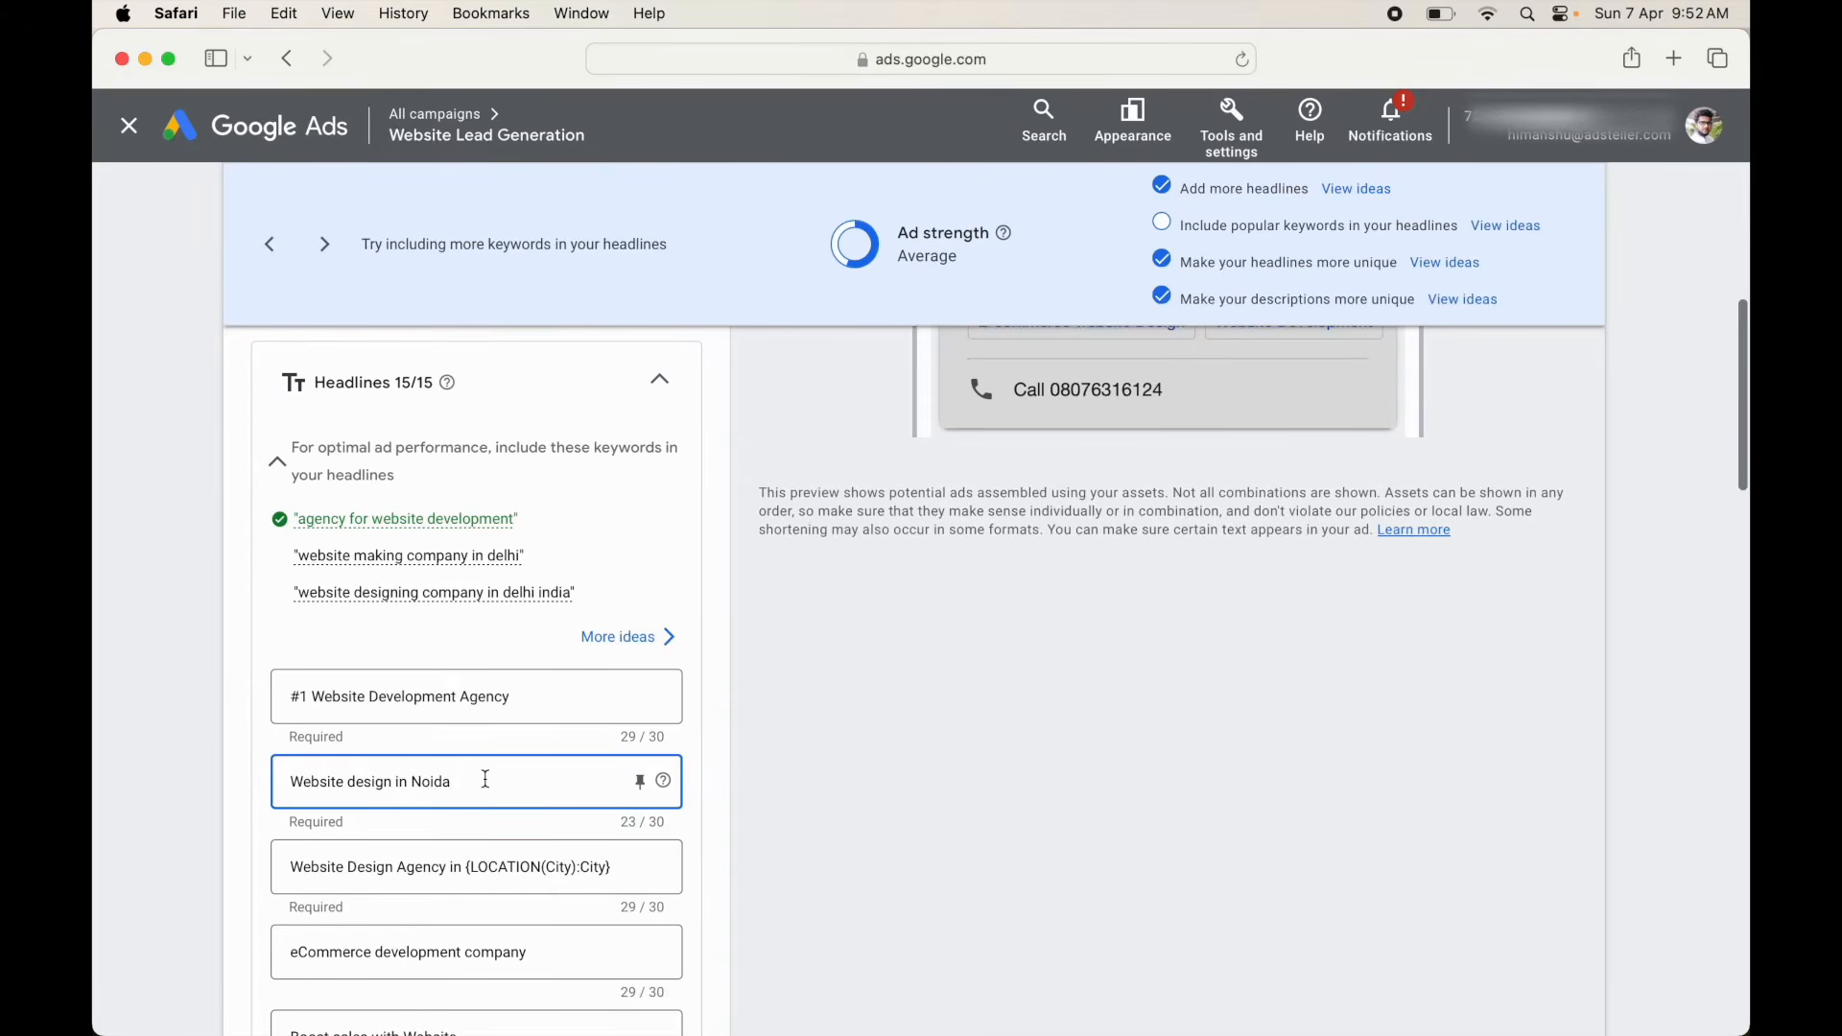
double_click(412, 785)
click(810, 752)
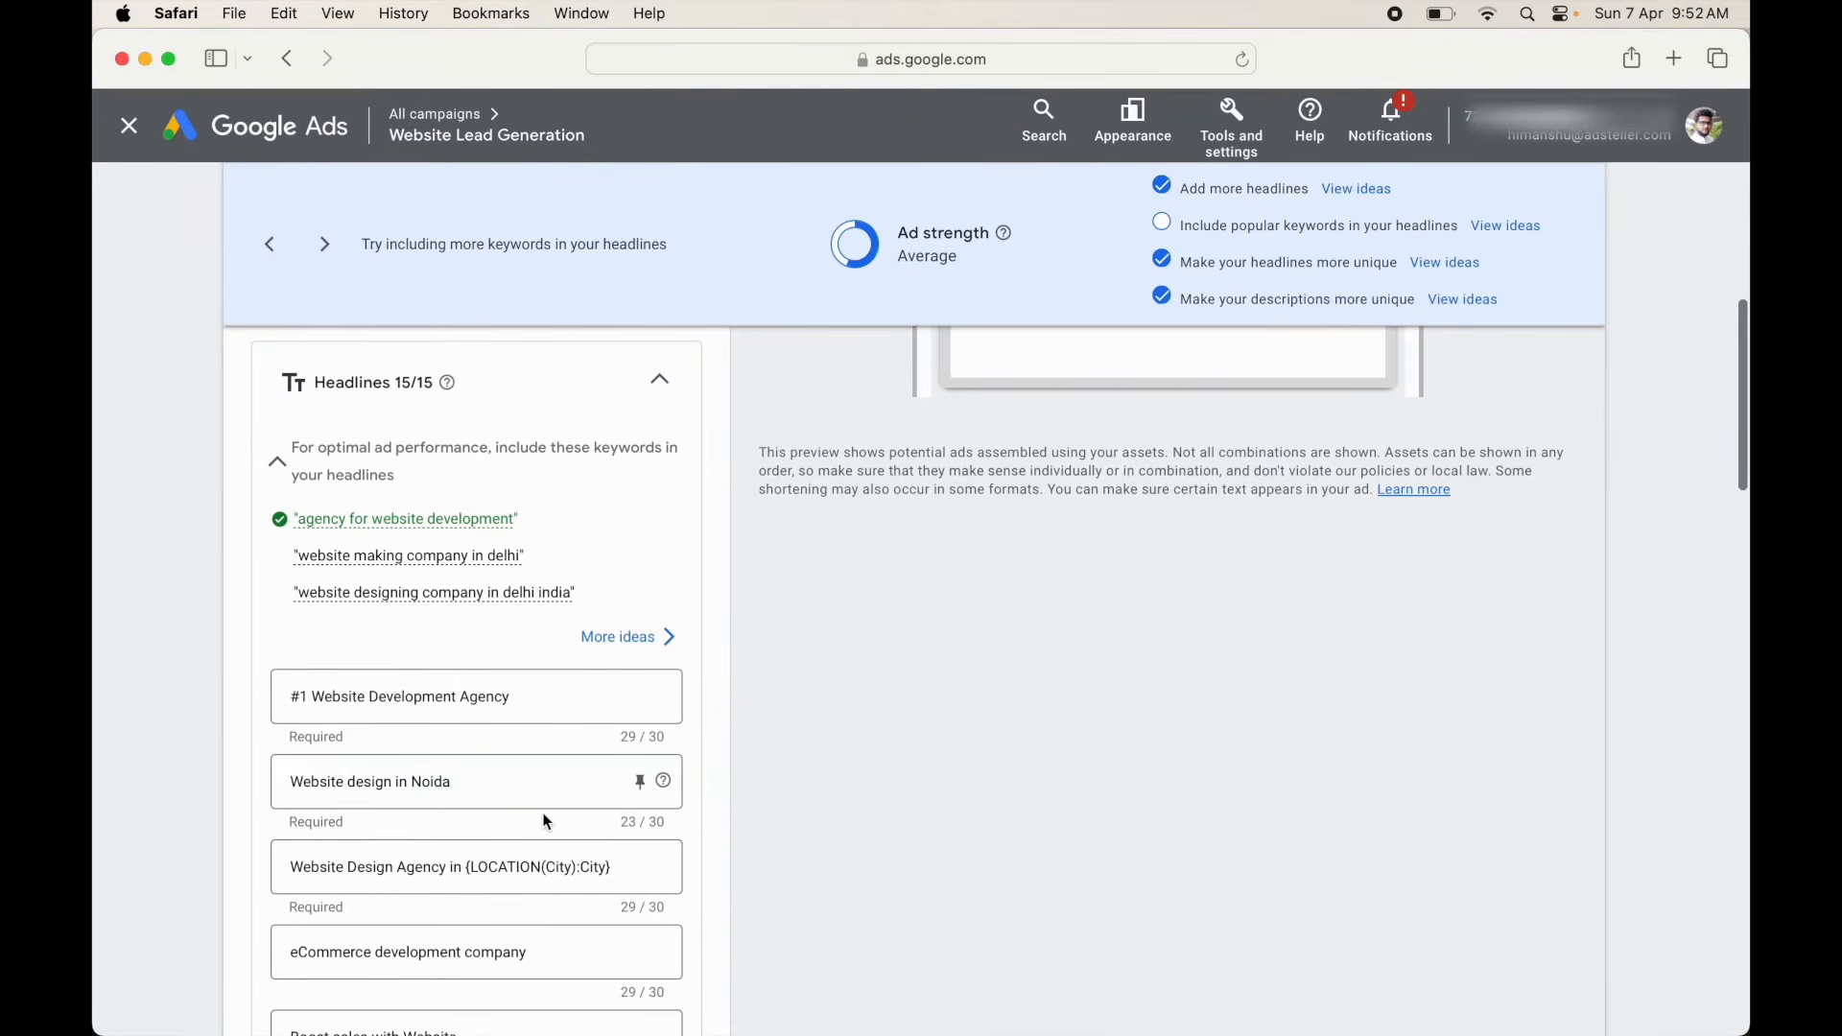
click(449, 783)
double_click(413, 782)
key(BackSpace)
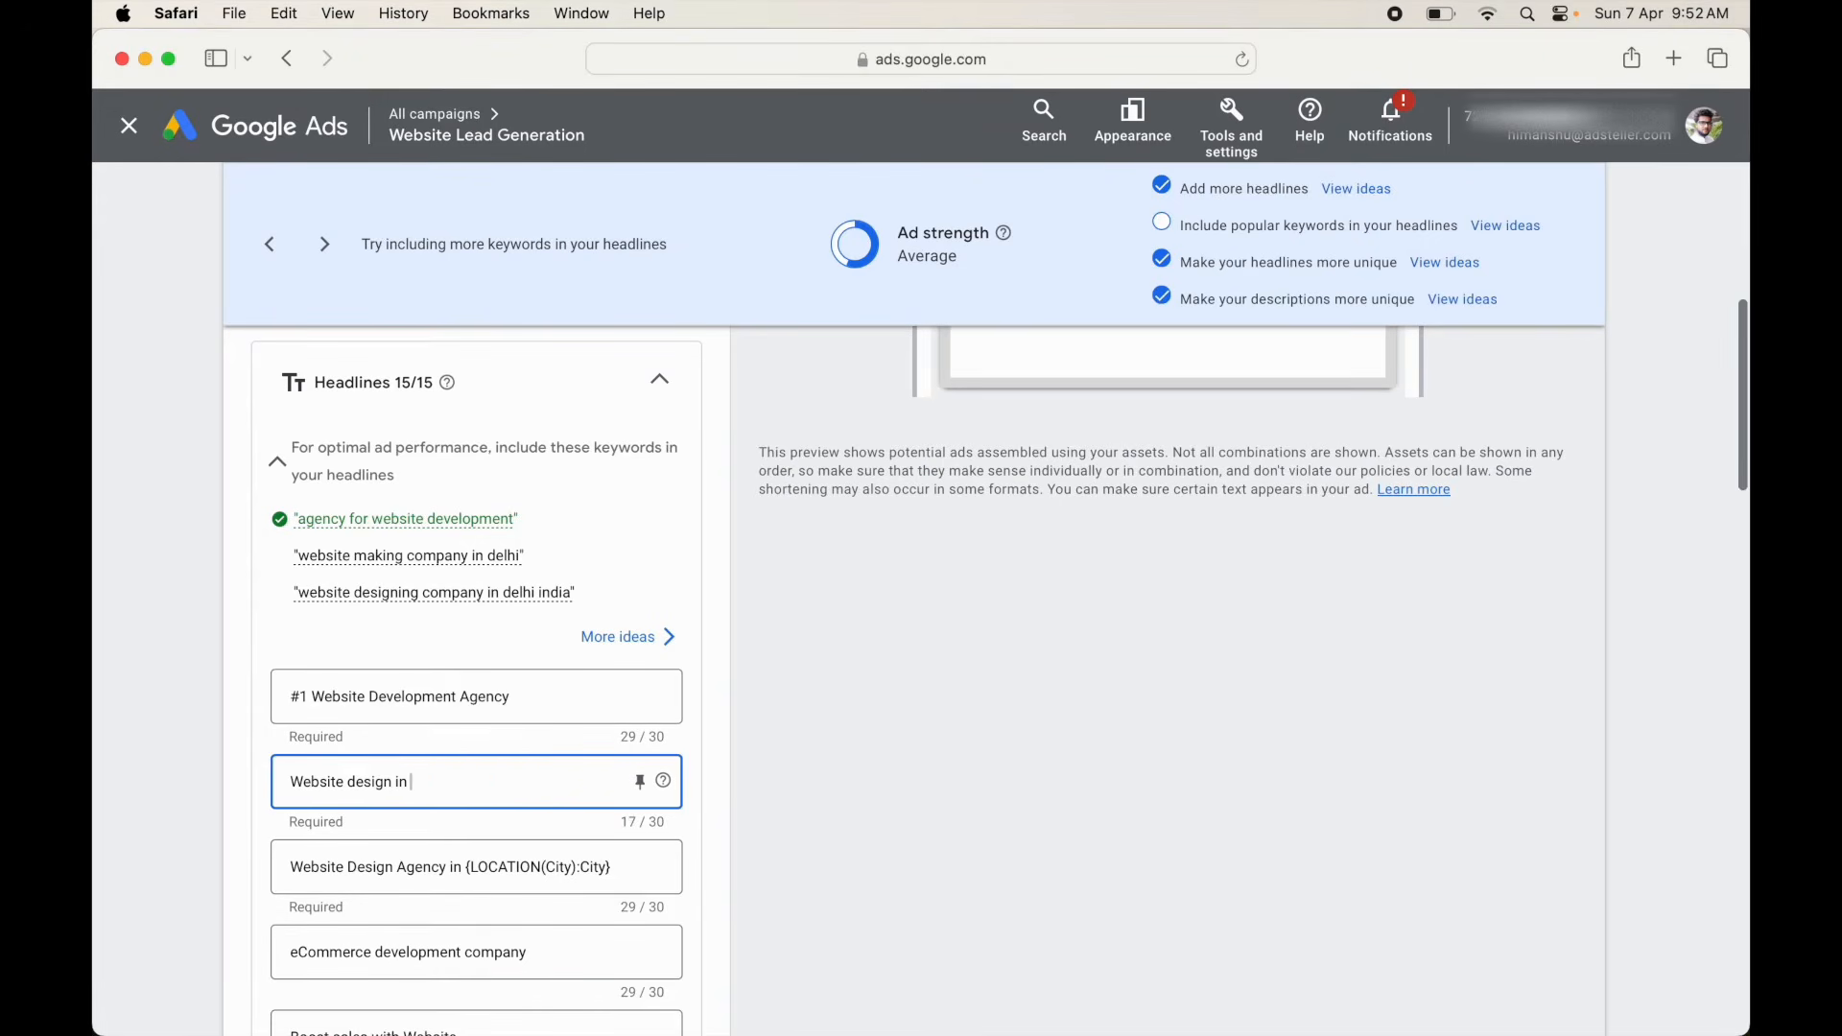
text({)
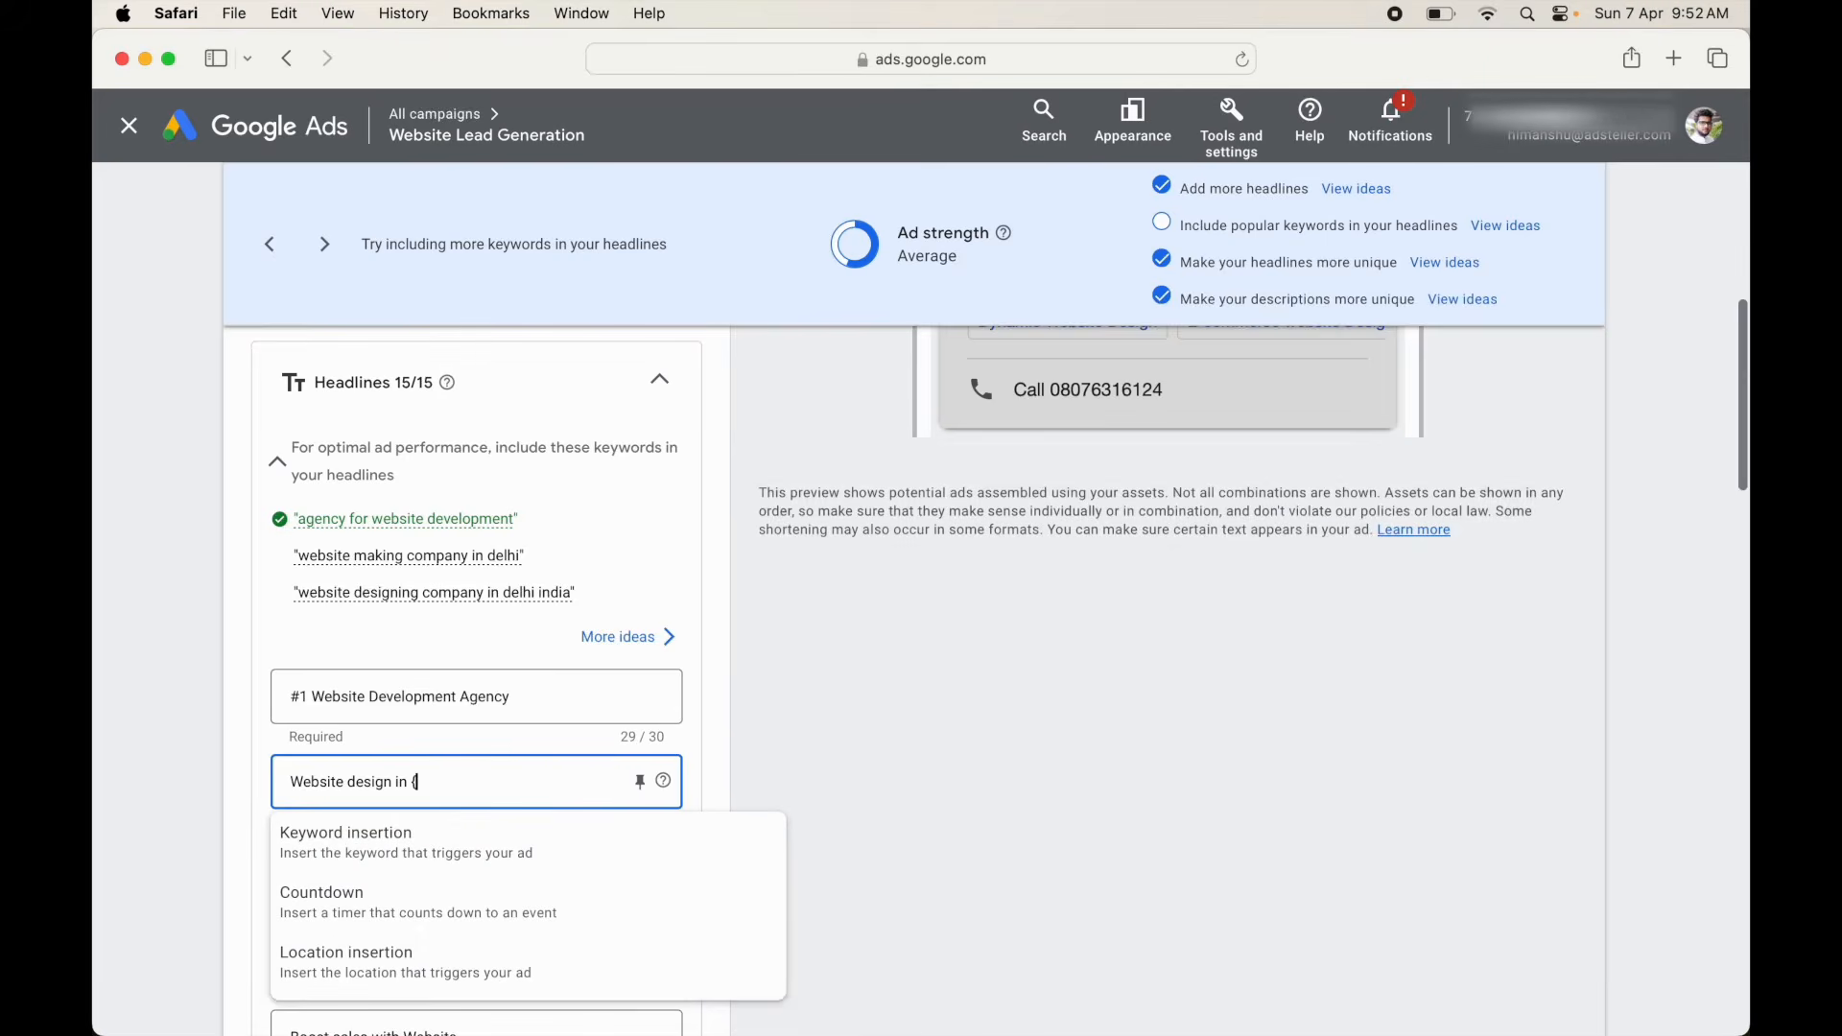
scroll(453, 775, down, 1)
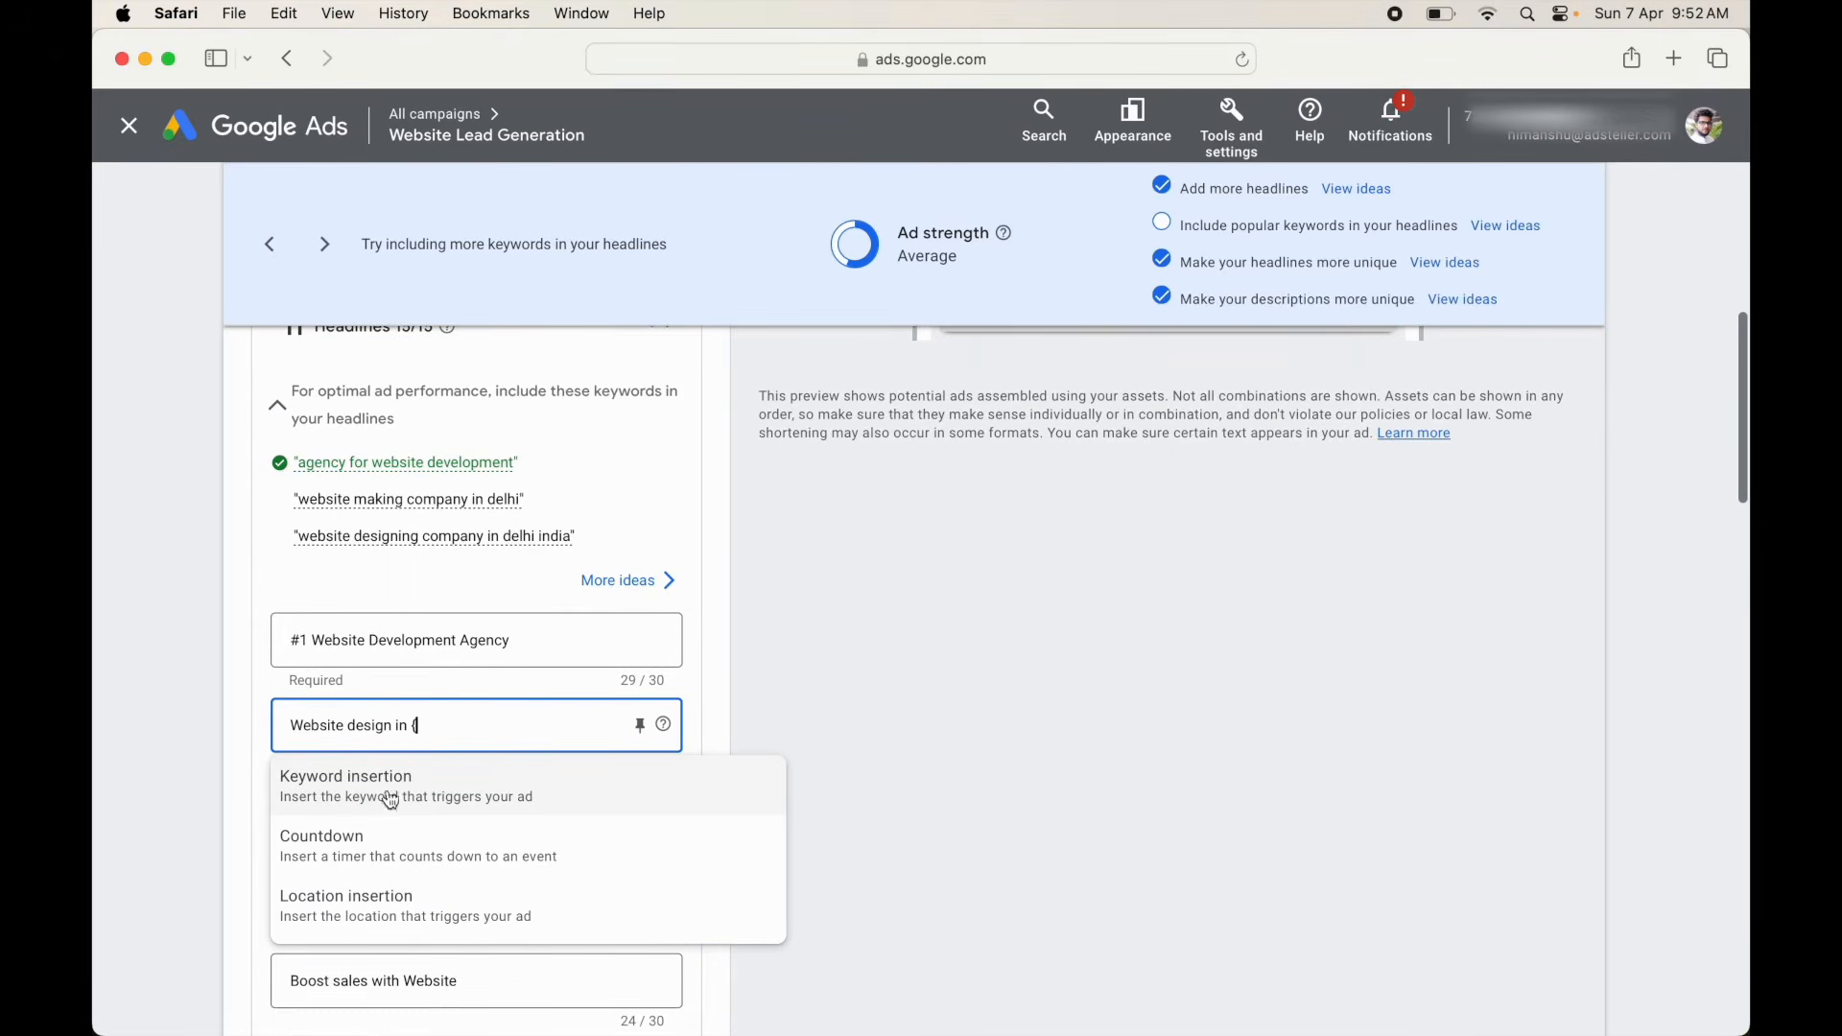
click(371, 910)
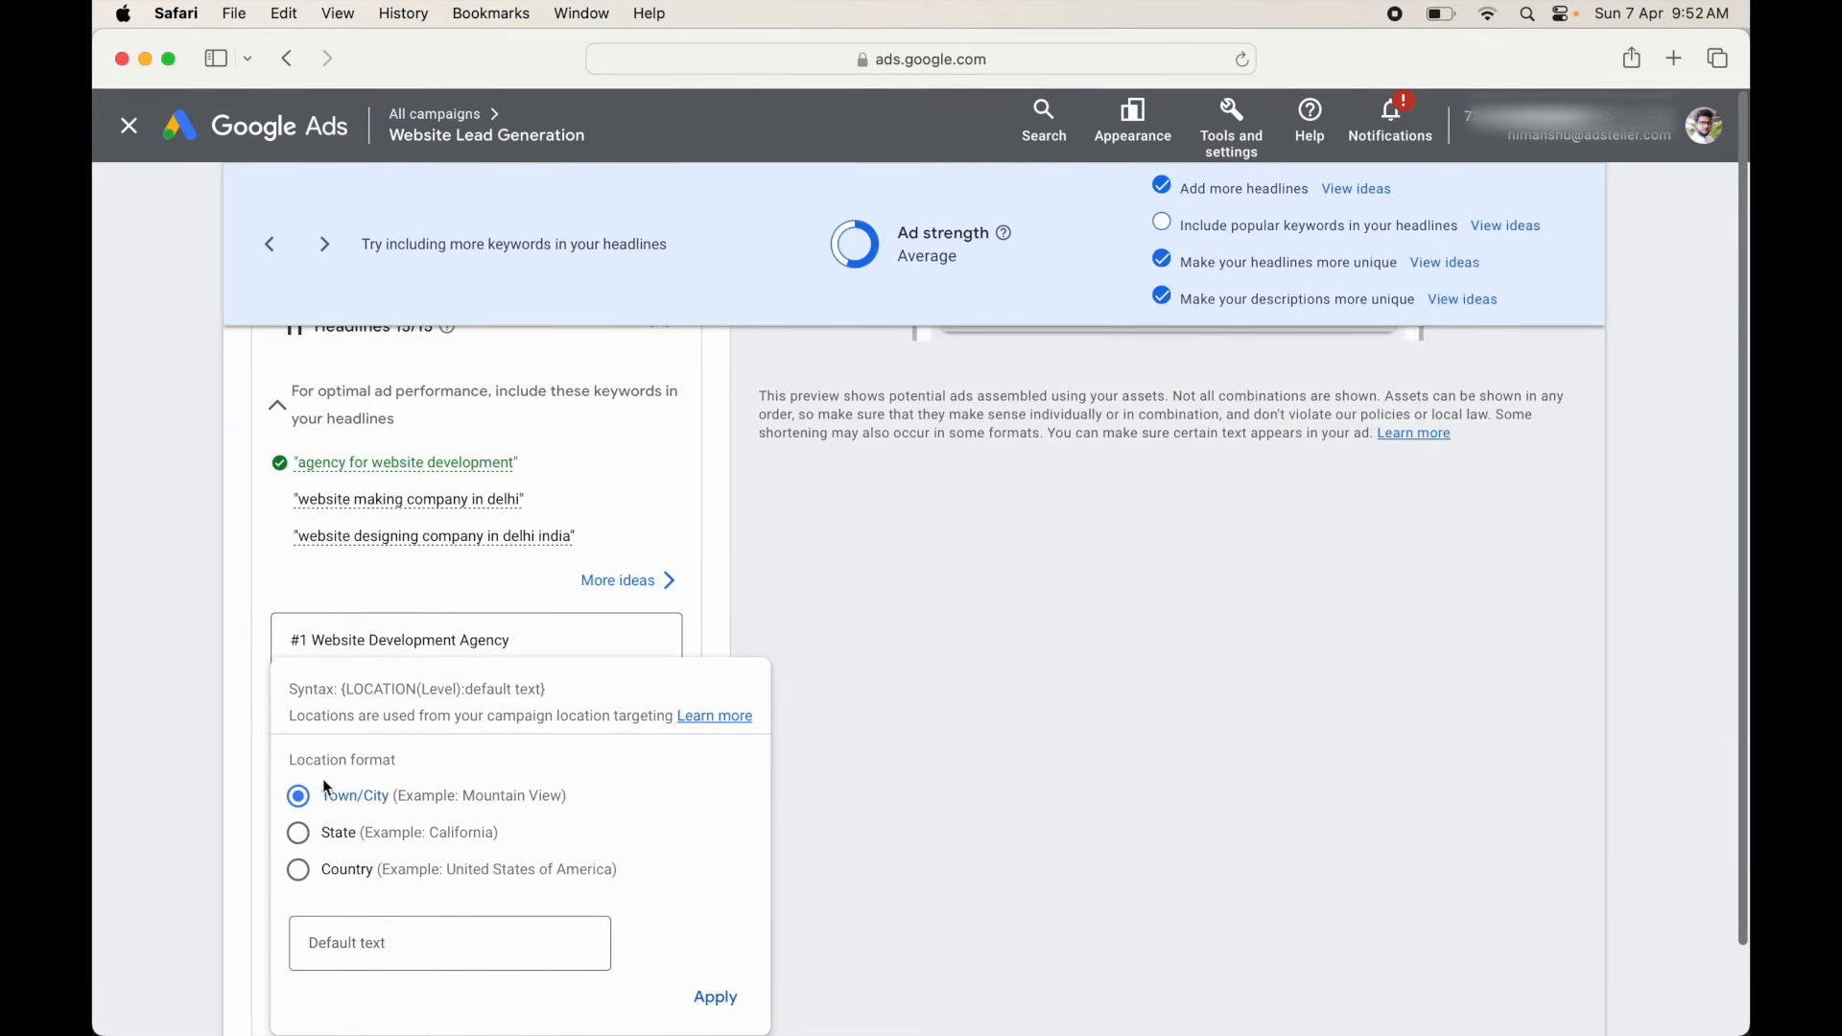
- Apply the location insertion in Town/City format with the default text "Noida"
drag(288, 760, 405, 768)
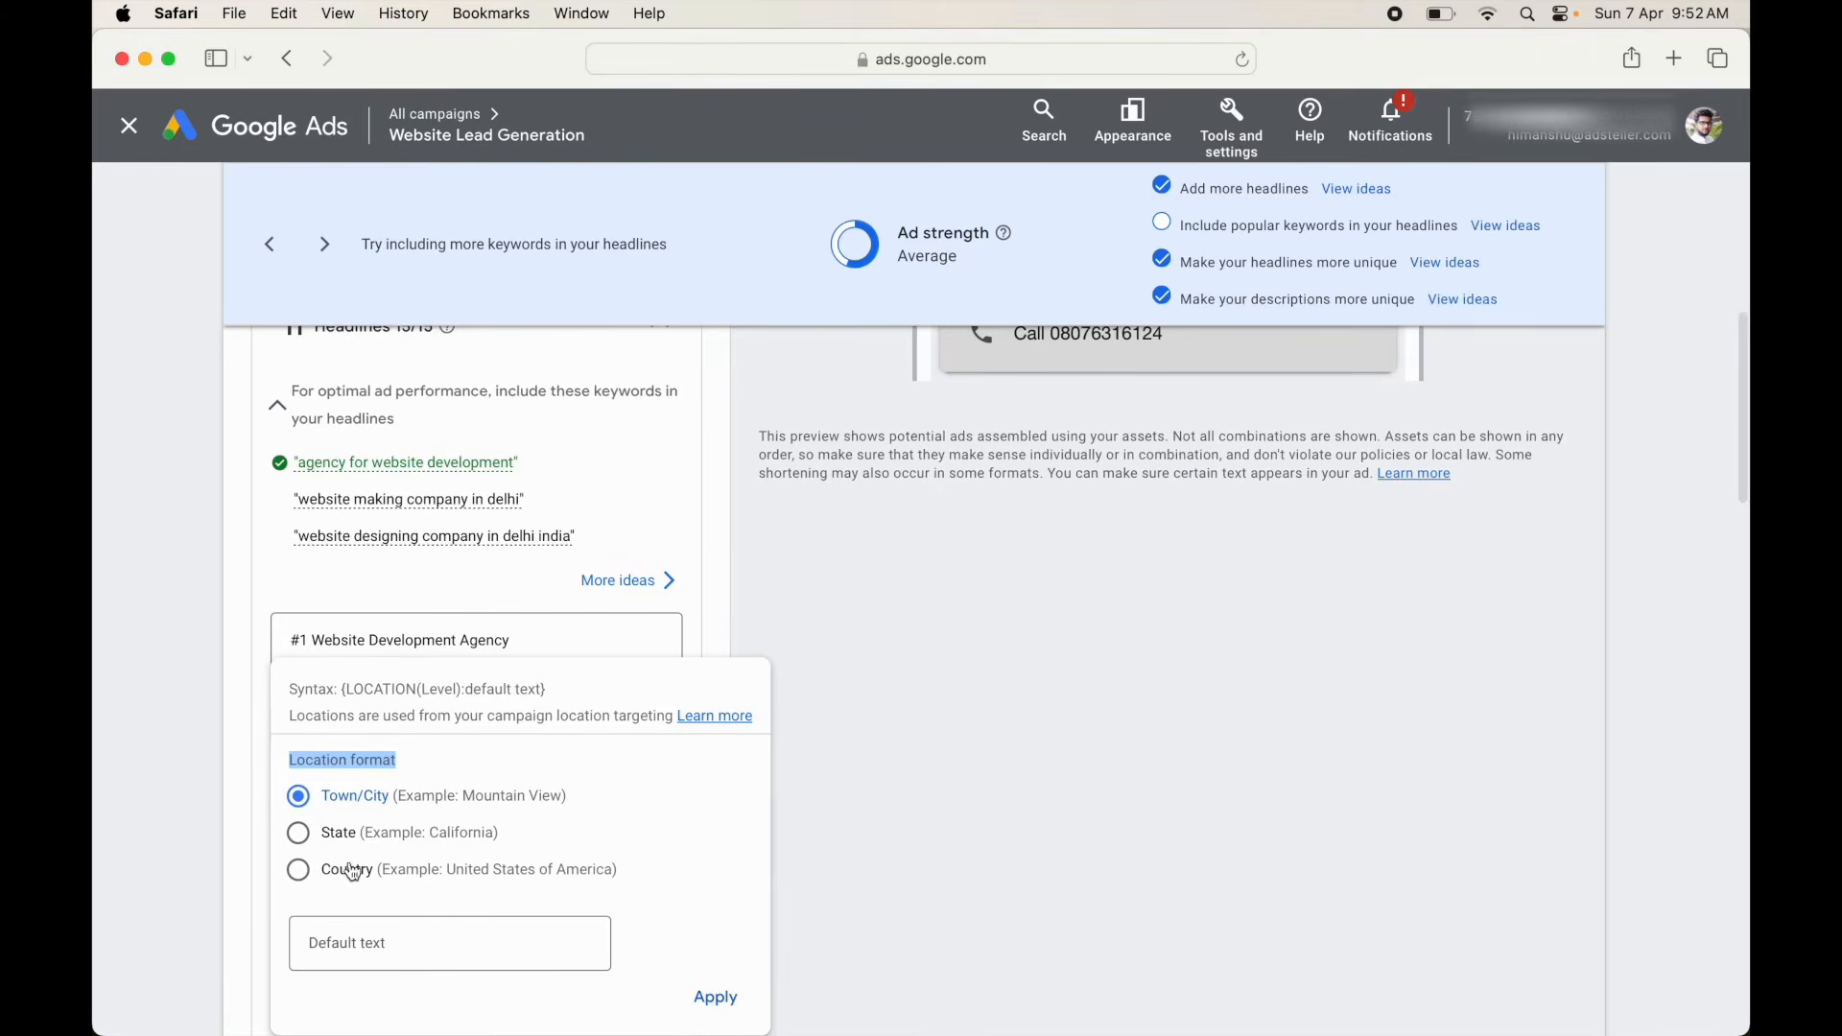
click(323, 950)
text(Noida)
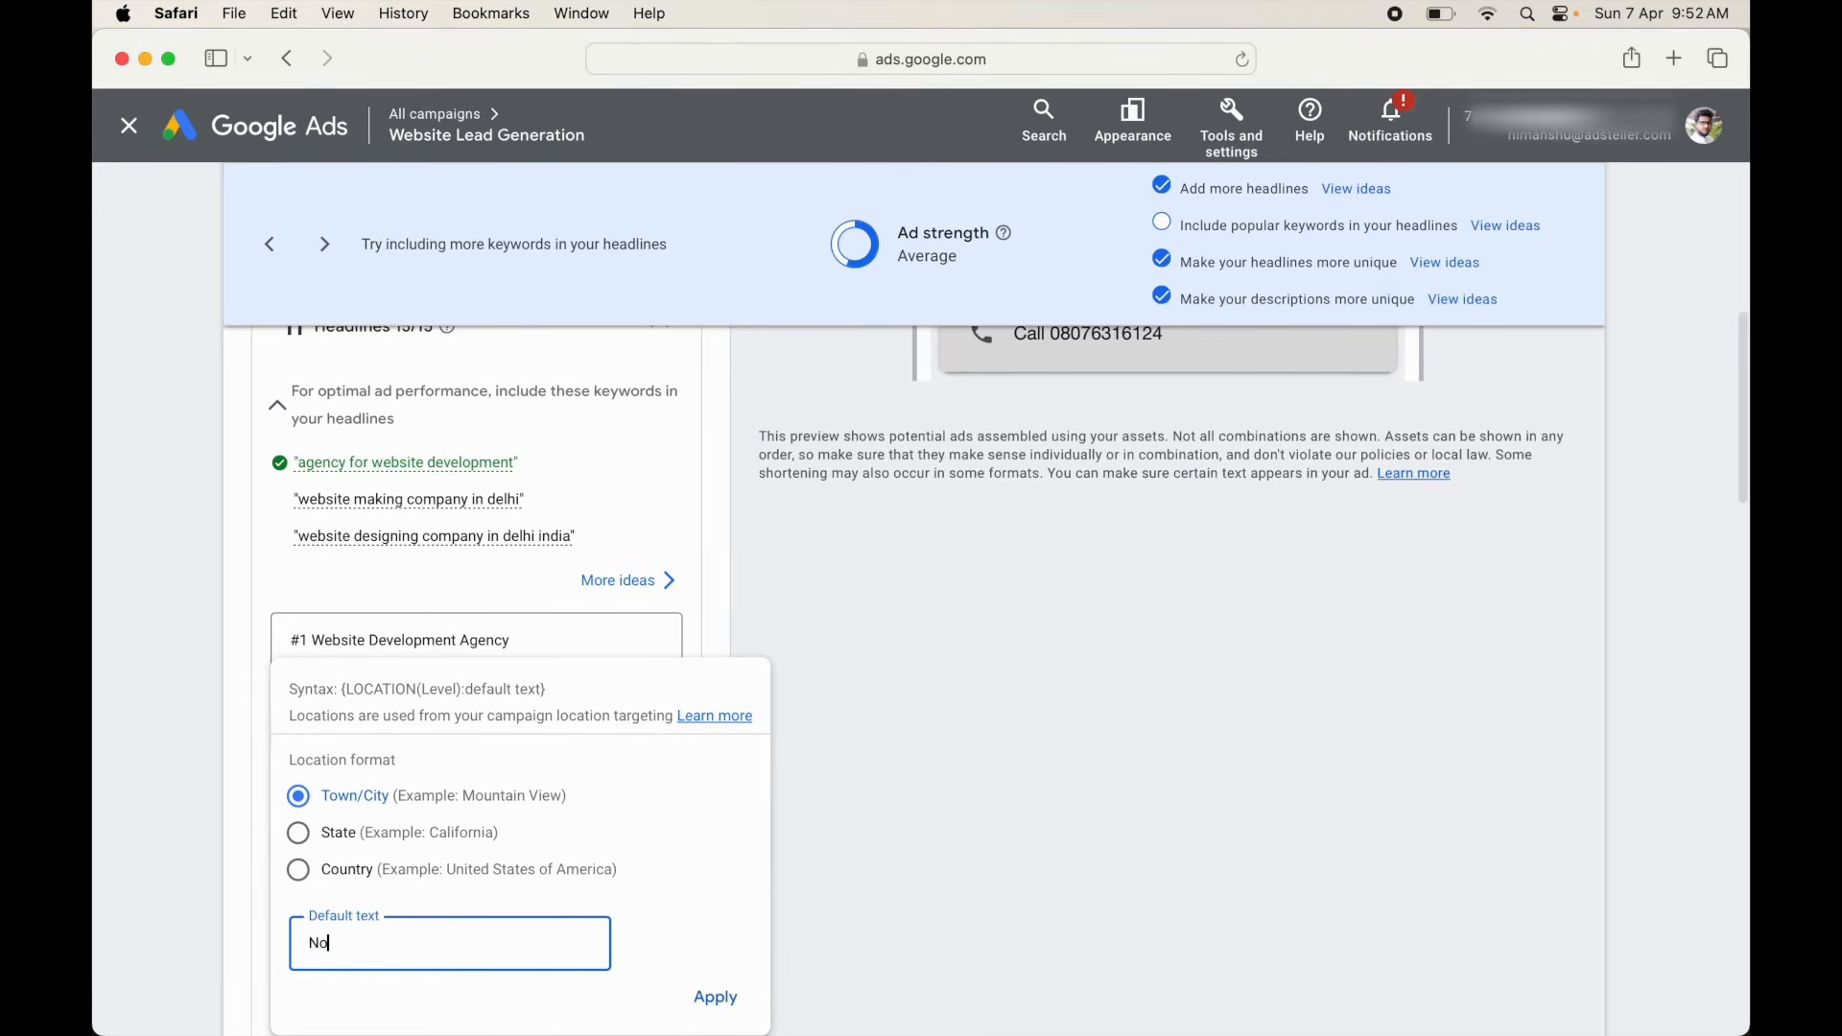
click(715, 998)
- Examine the location code in the second headline and view its insertion settings without changing them
drag(412, 727, 593, 722)
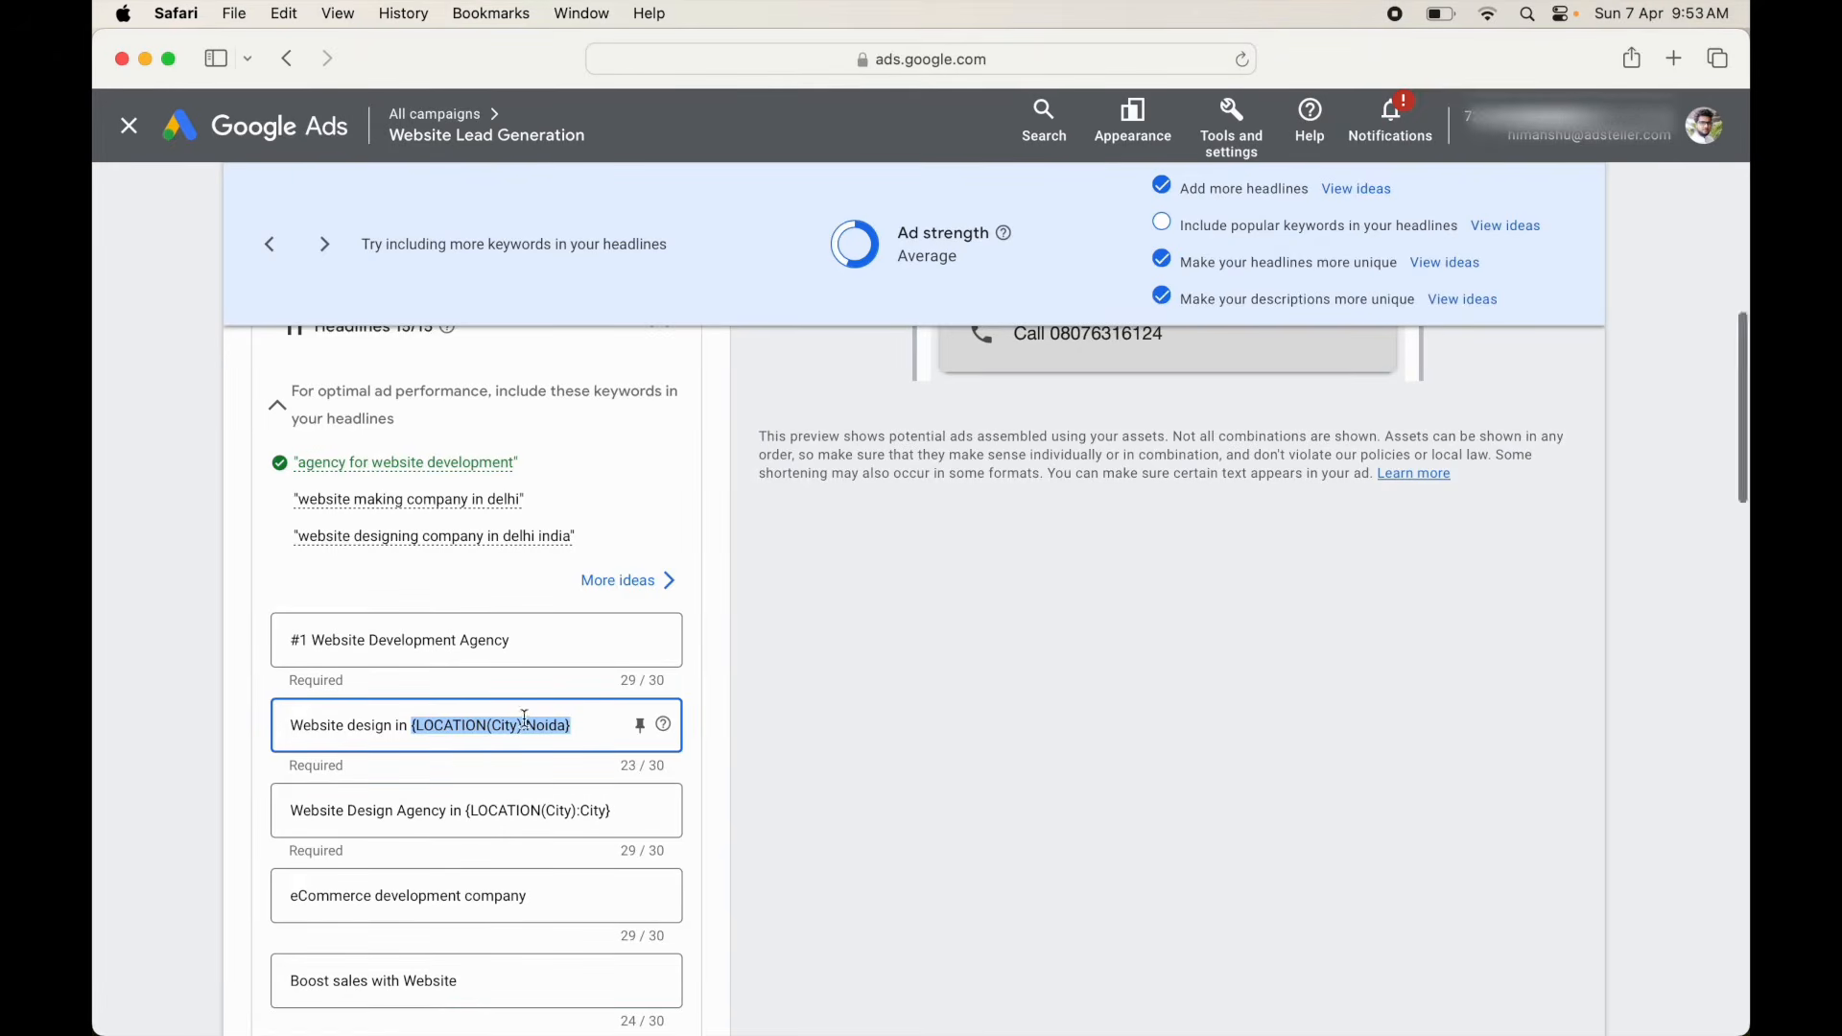
click(438, 724)
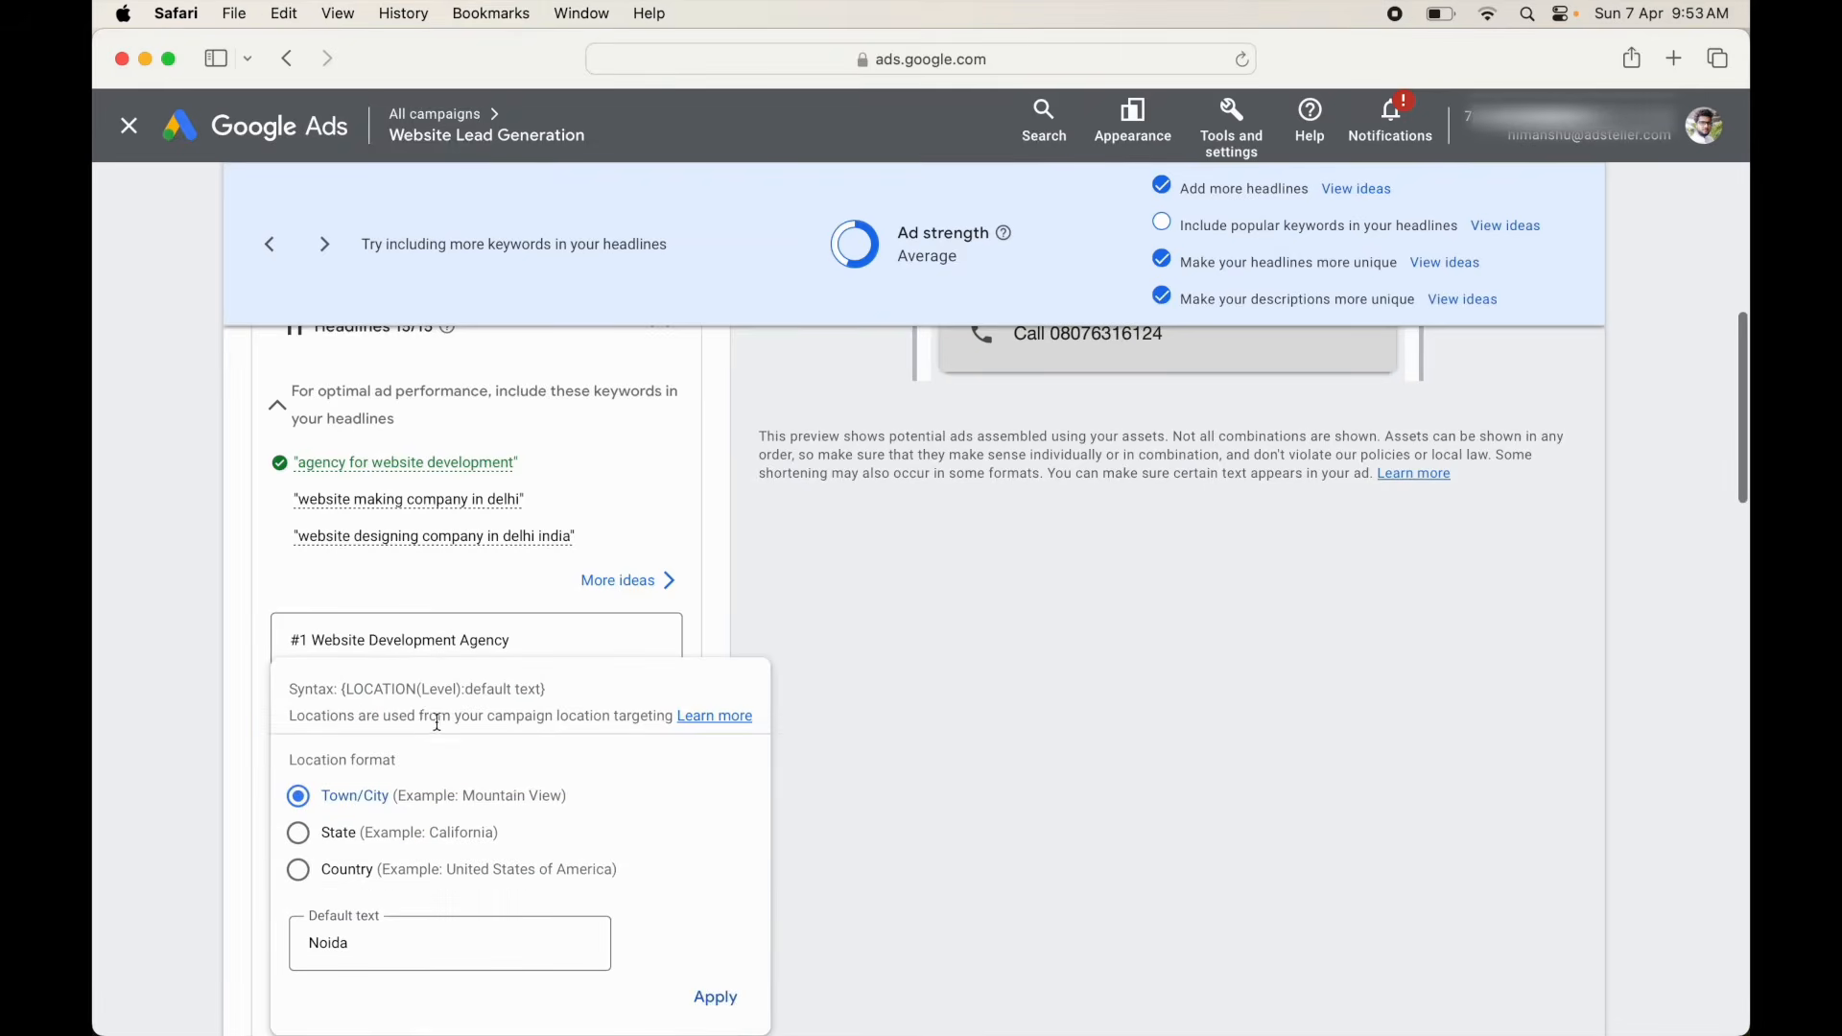
click(820, 683)
drag(413, 726, 576, 726)
click(785, 735)
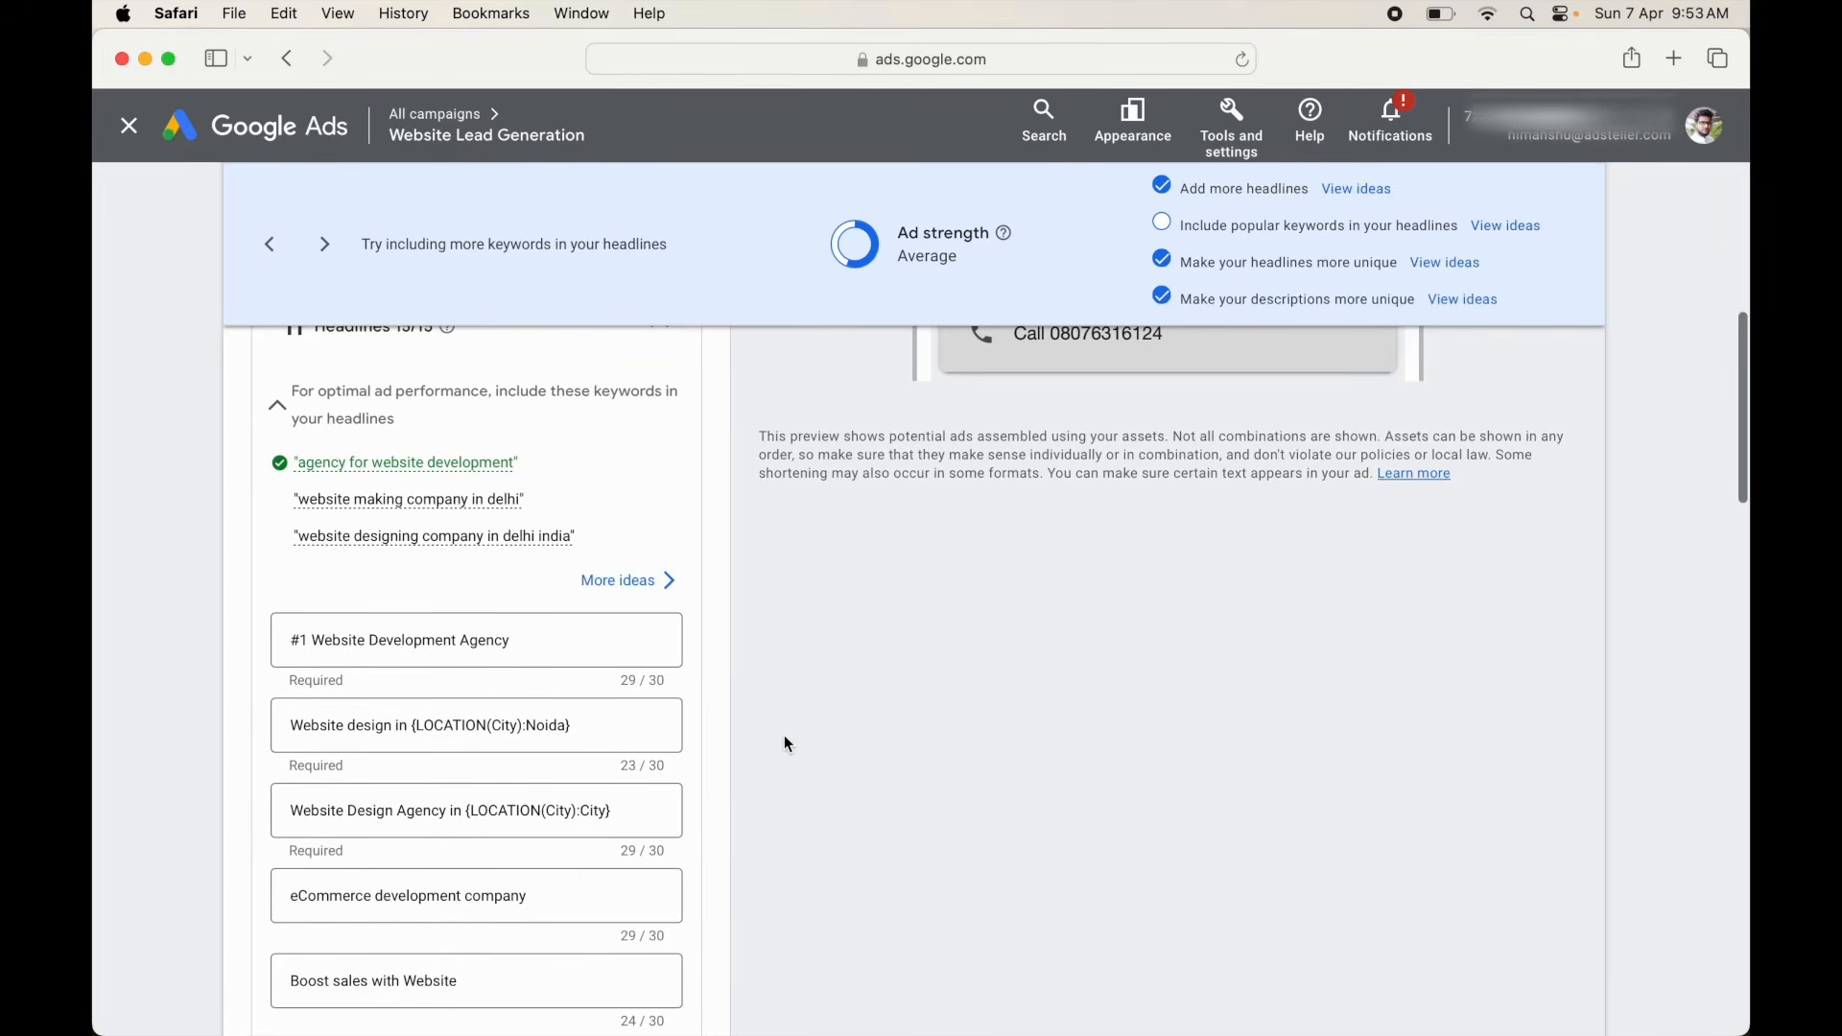
- Close the responsive search ad editor without saving the headline changes
scroll(785, 735, down, 1)
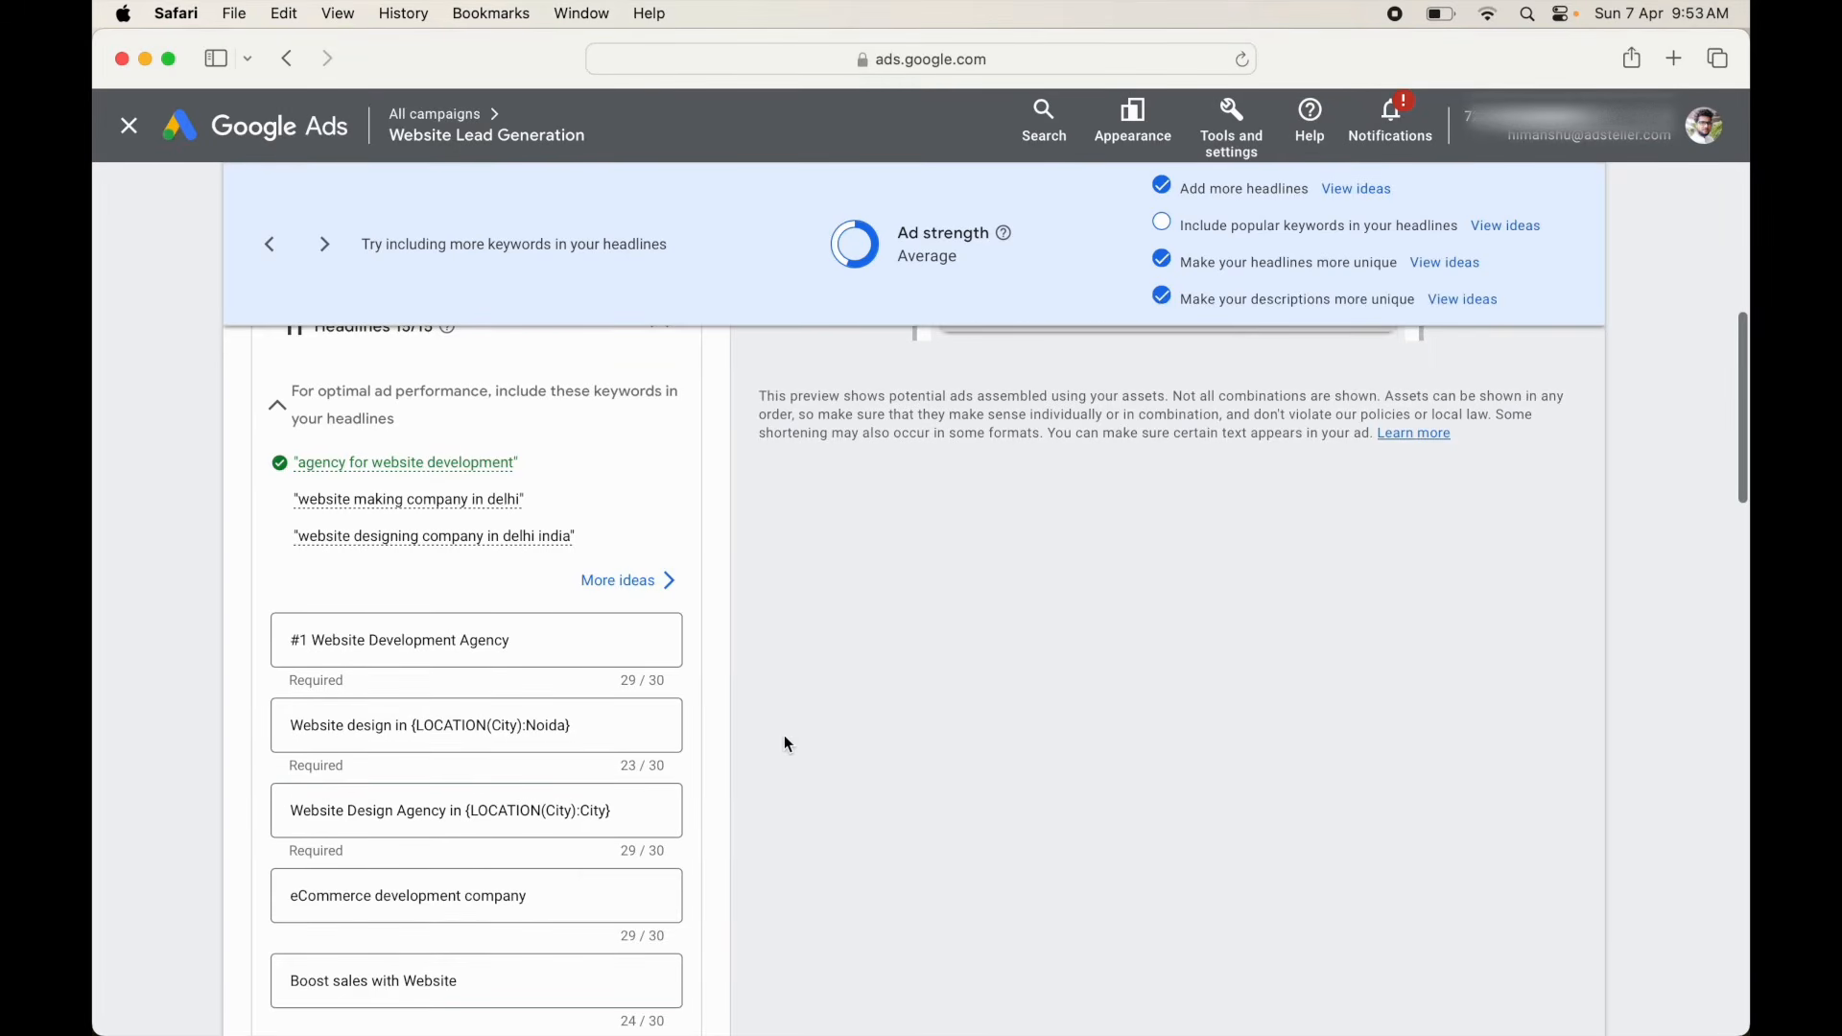
scroll(708, 780, up, 1)
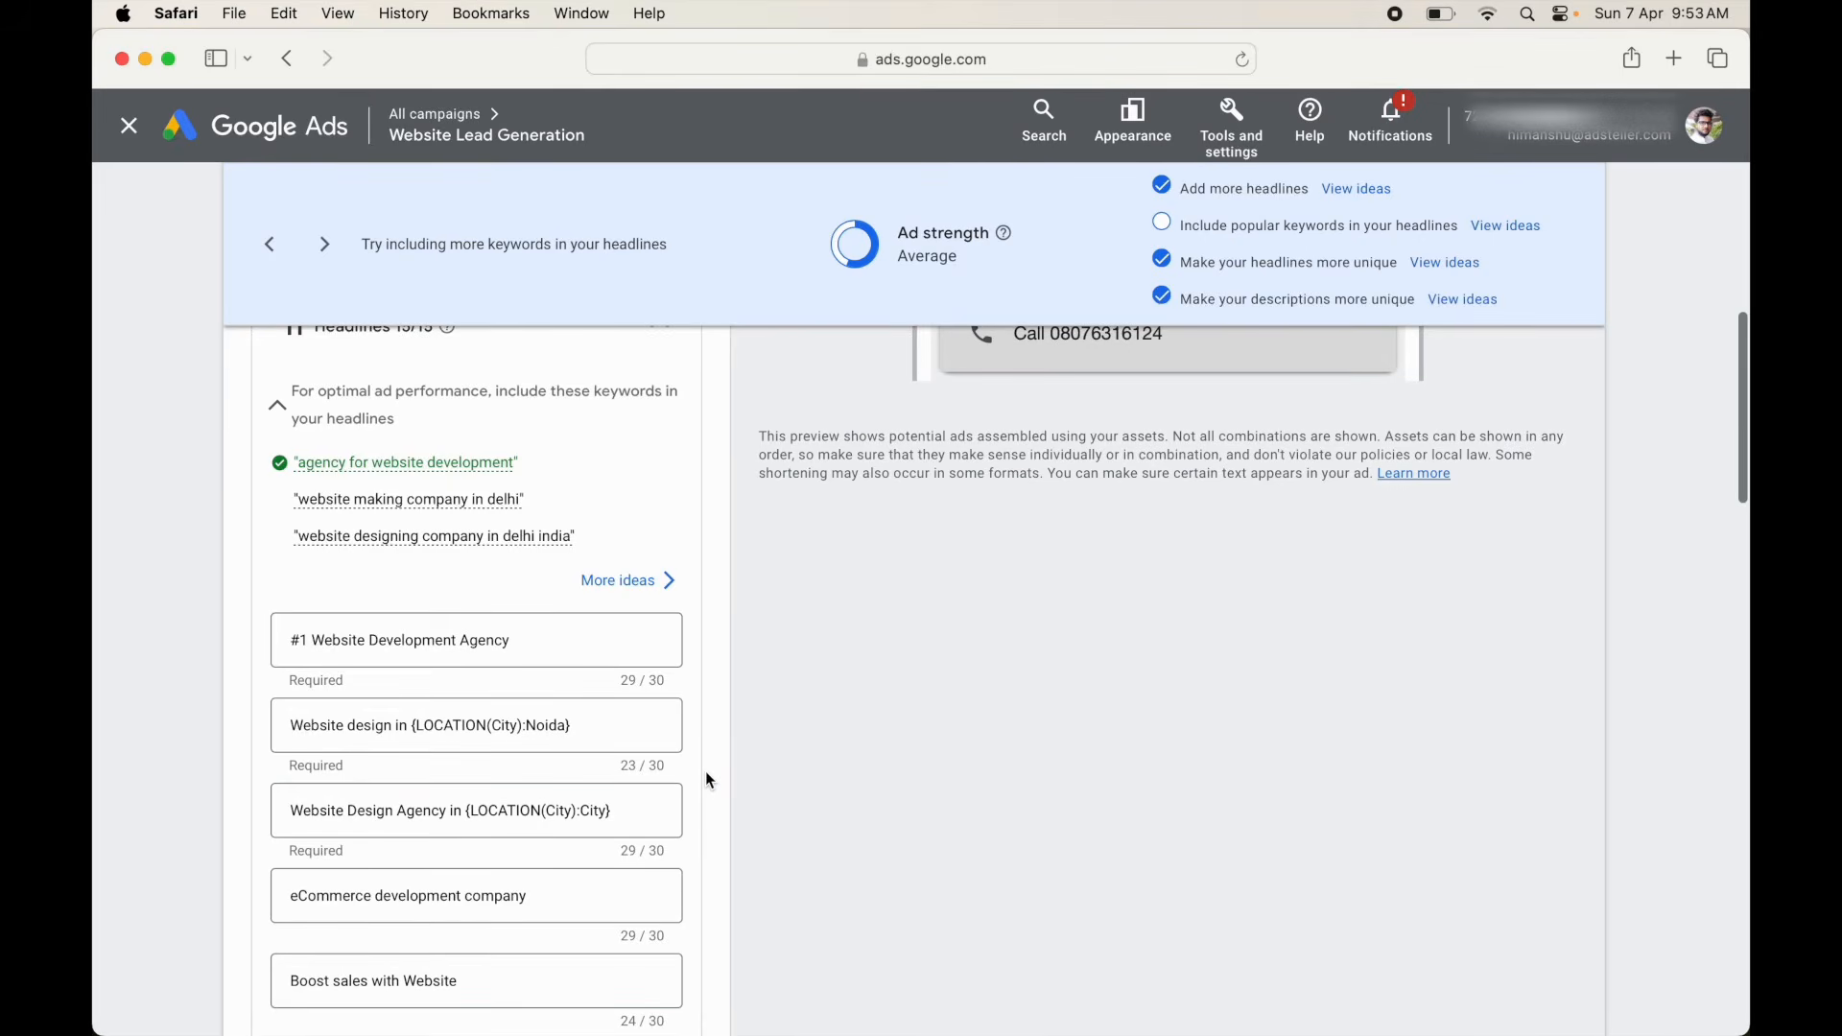
scroll(802, 660, up, 10)
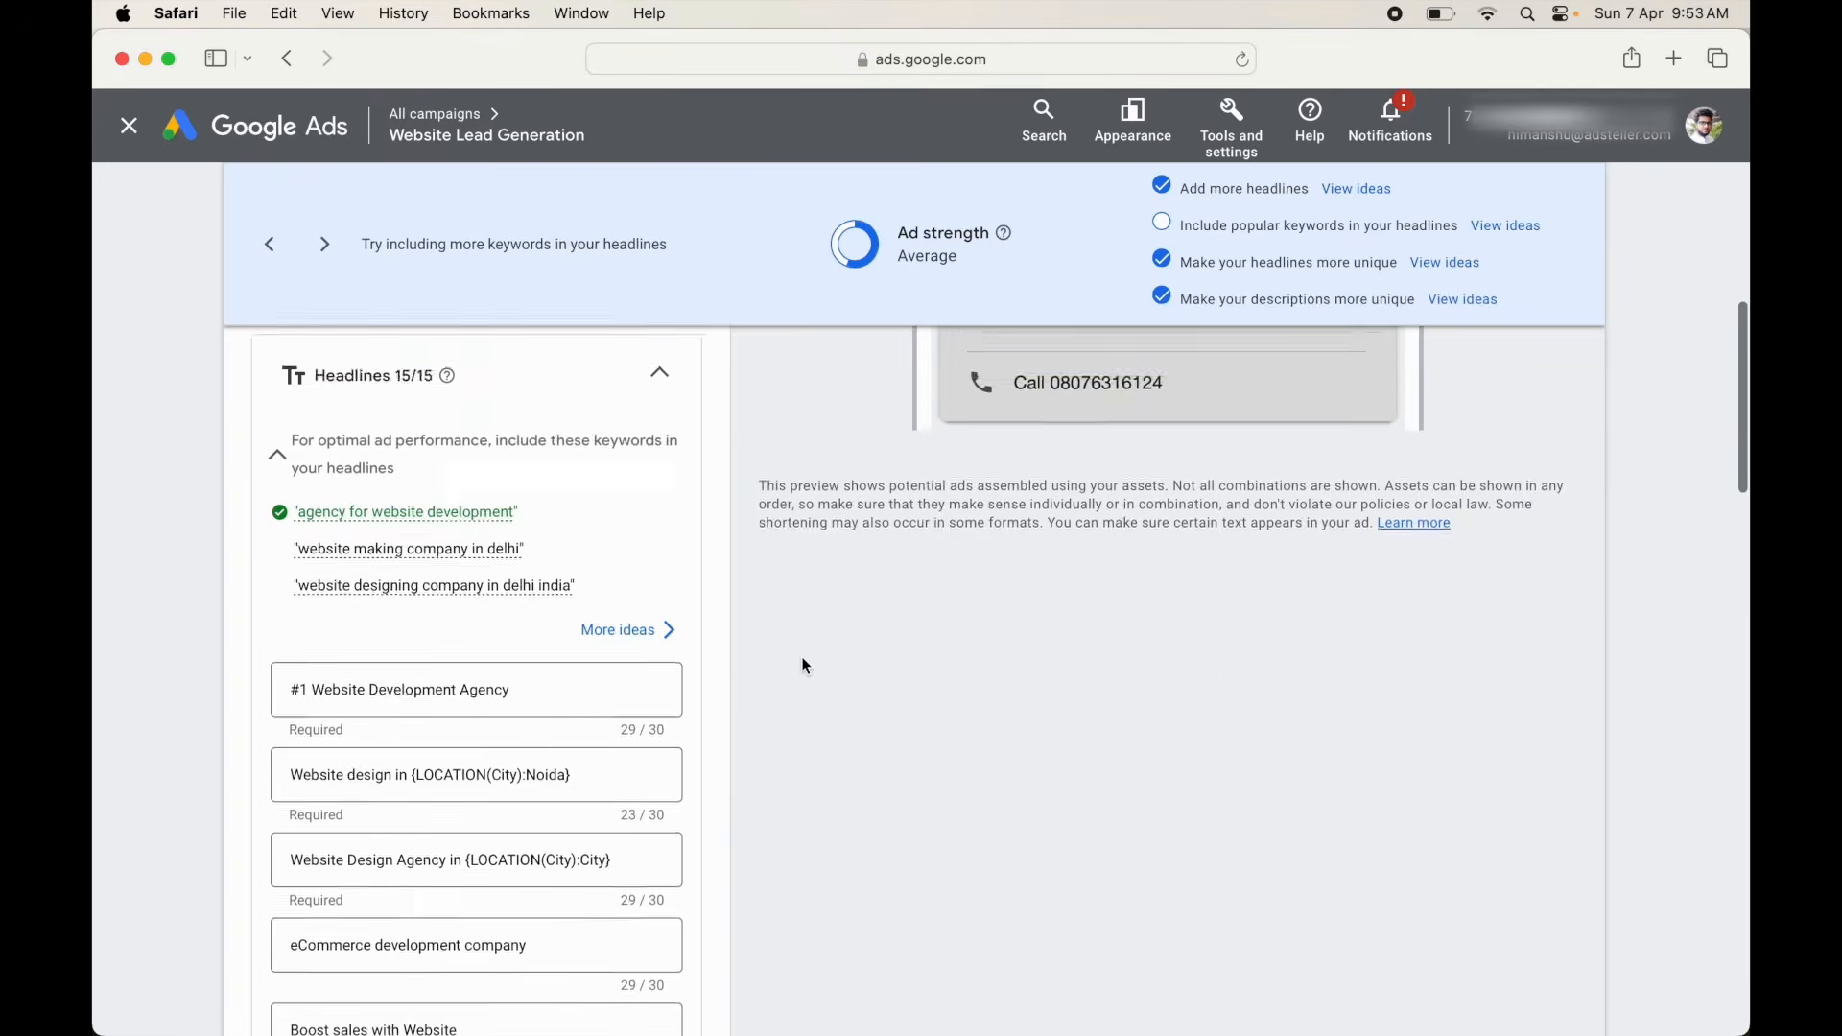
click(129, 126)
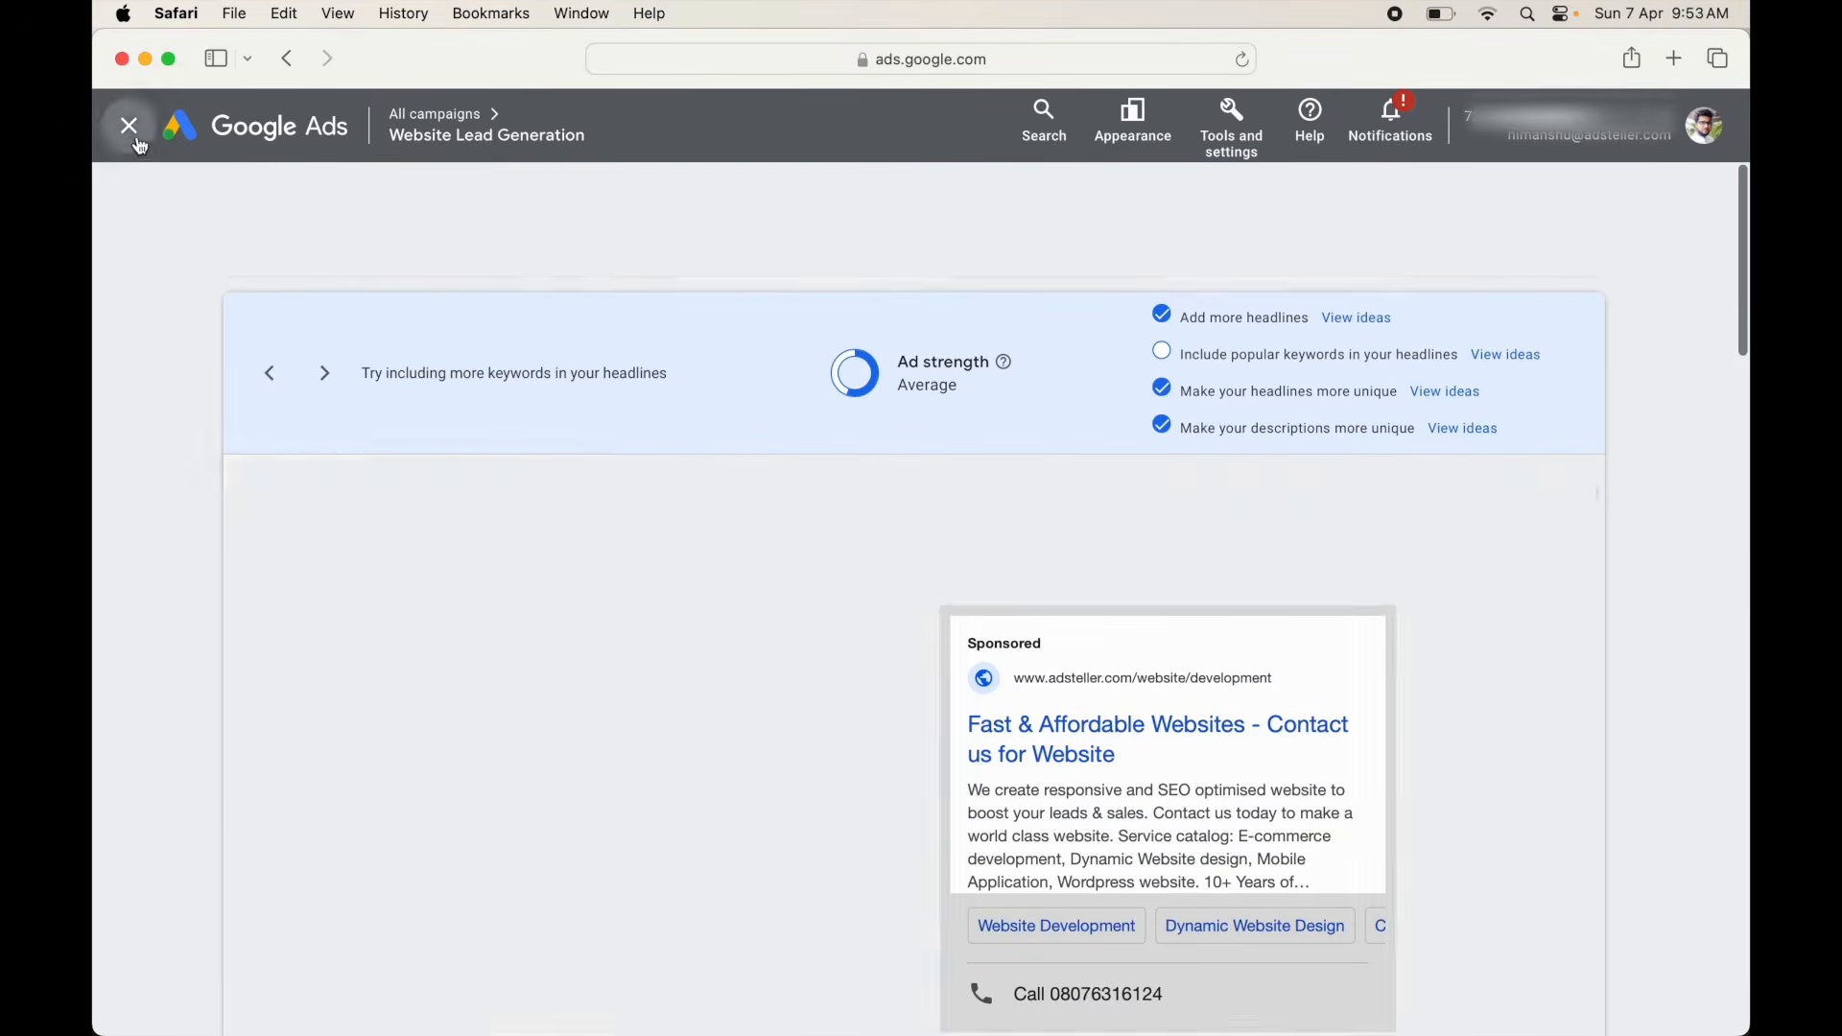
- Discard the unsaved responsive search ad edits and open the campaign's assets list
click(1135, 628)
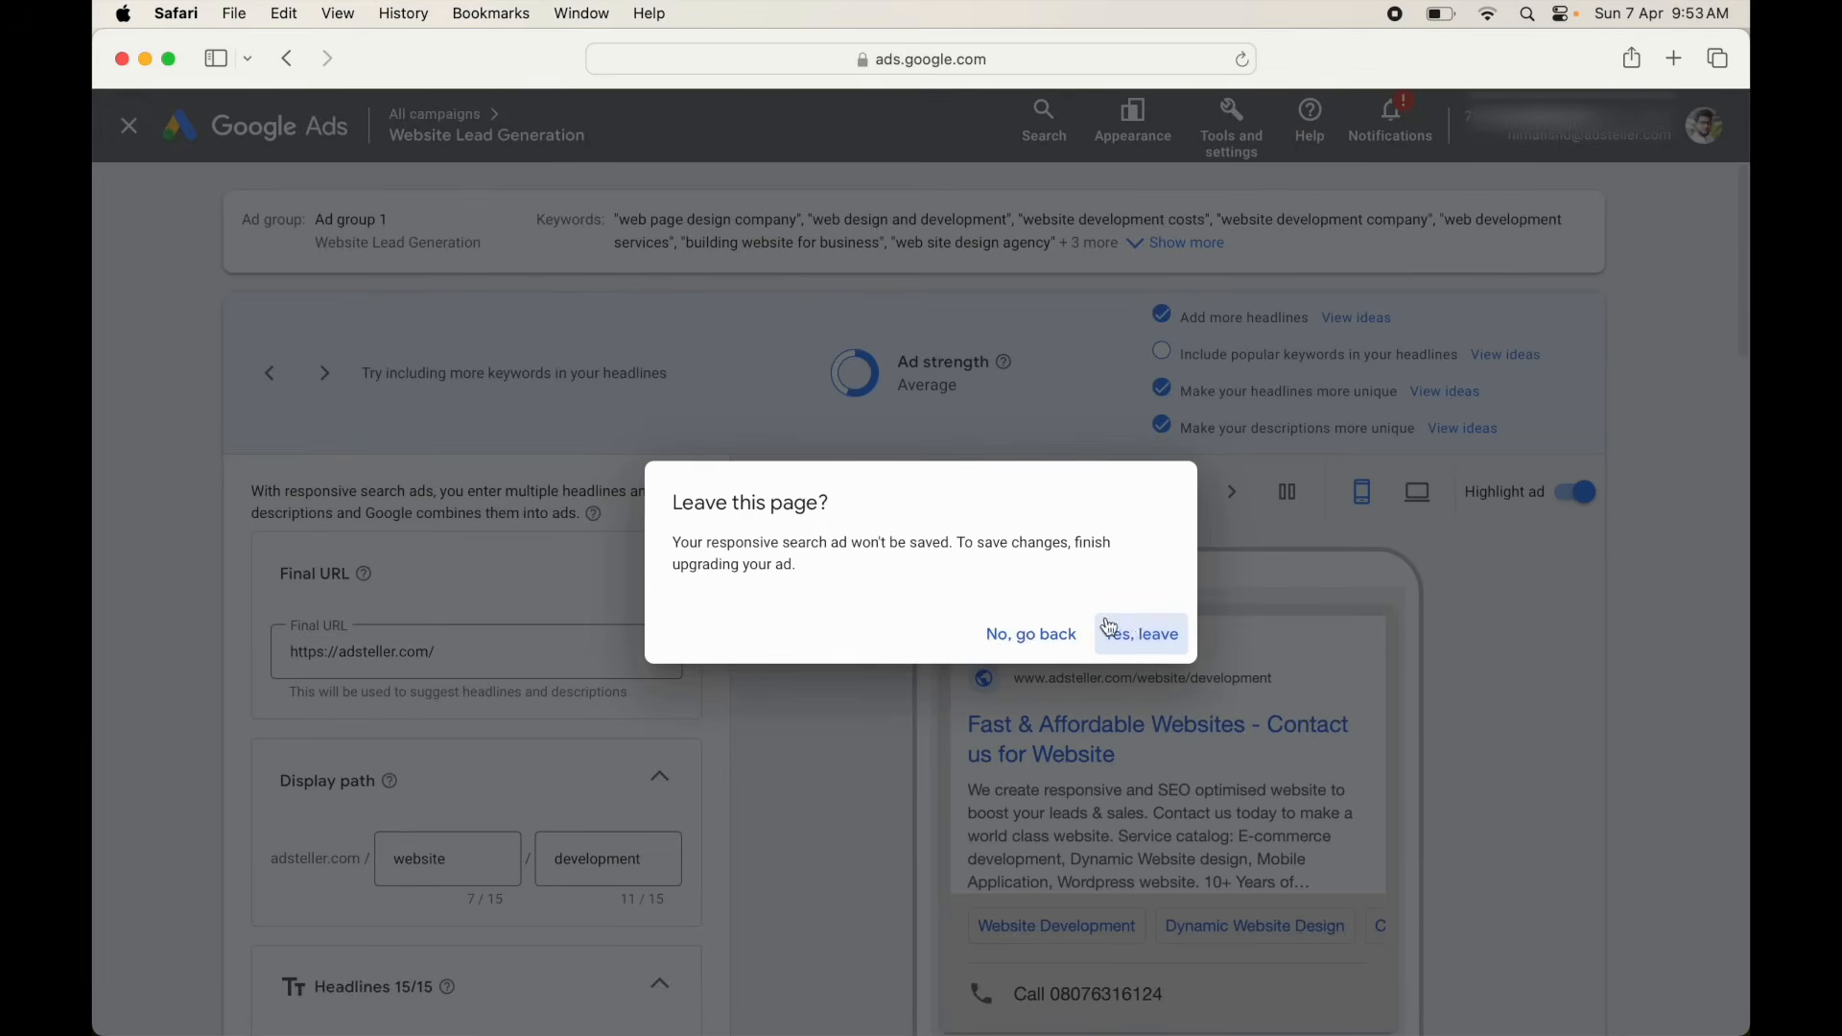
click(191, 584)
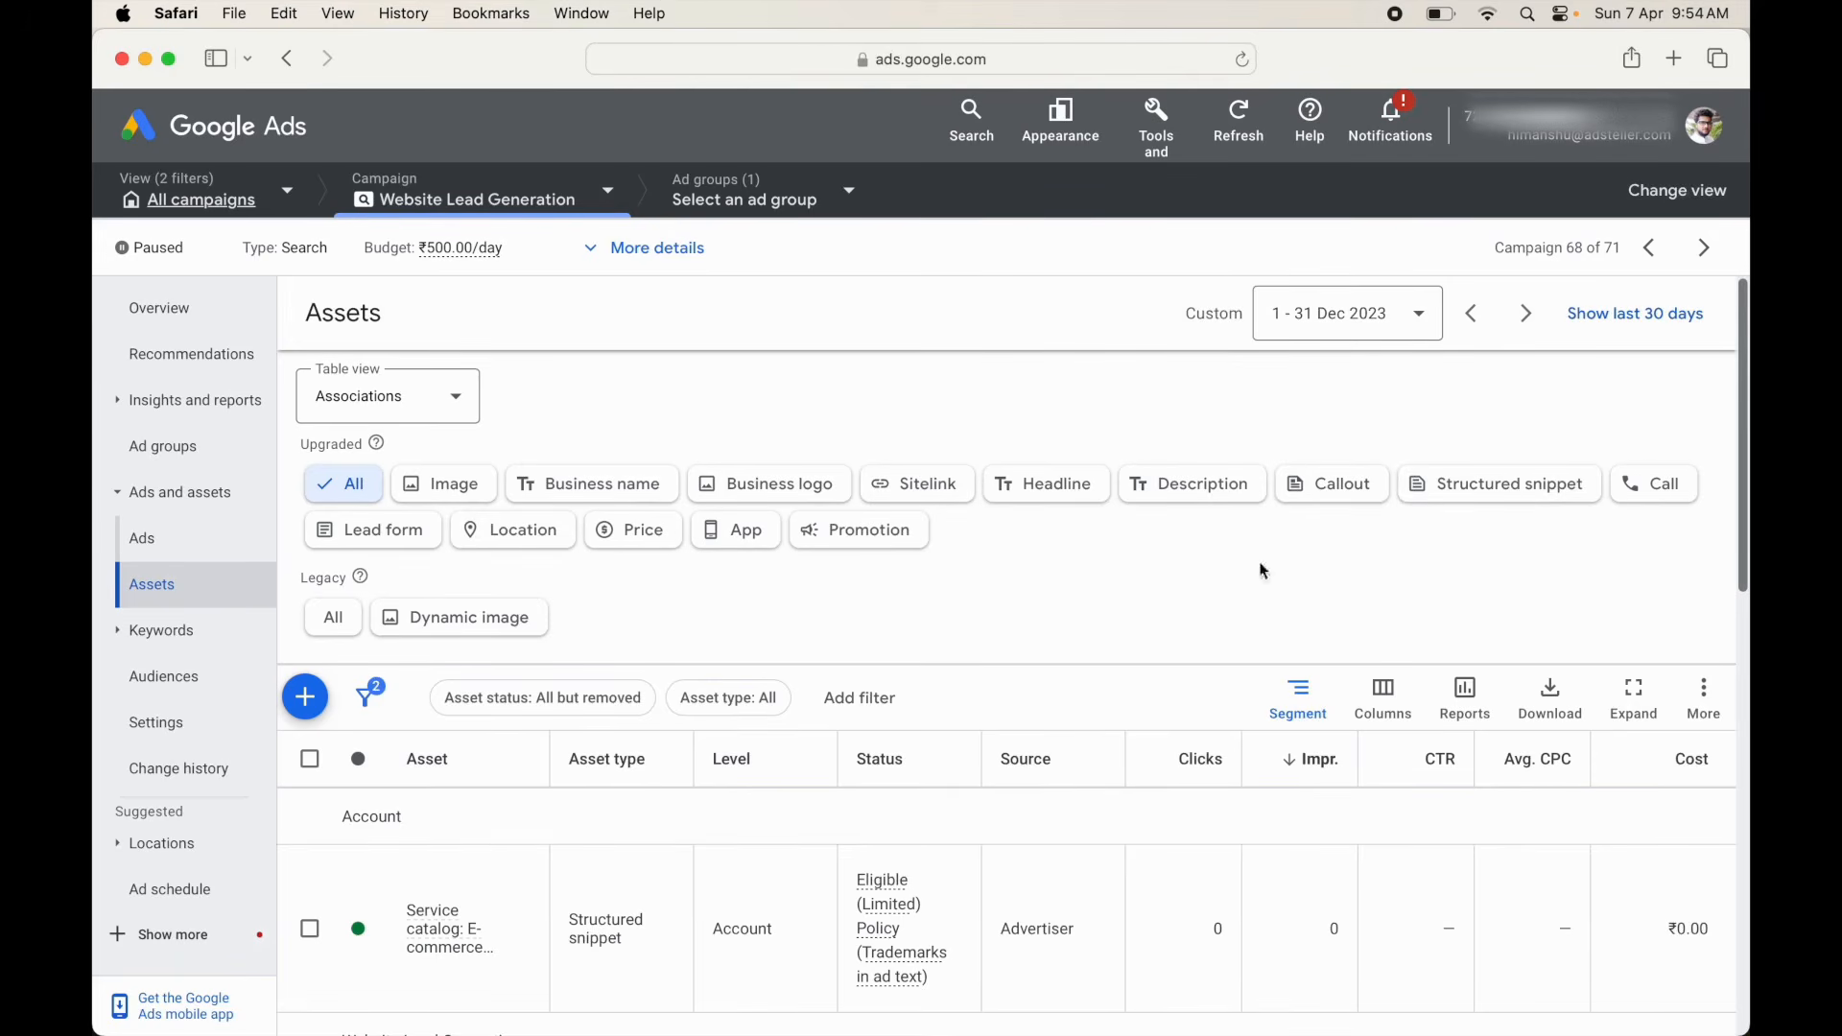
- Replace the Cost / conv. metric with Phone calls in the campaign overview's performance chart
click(211, 312)
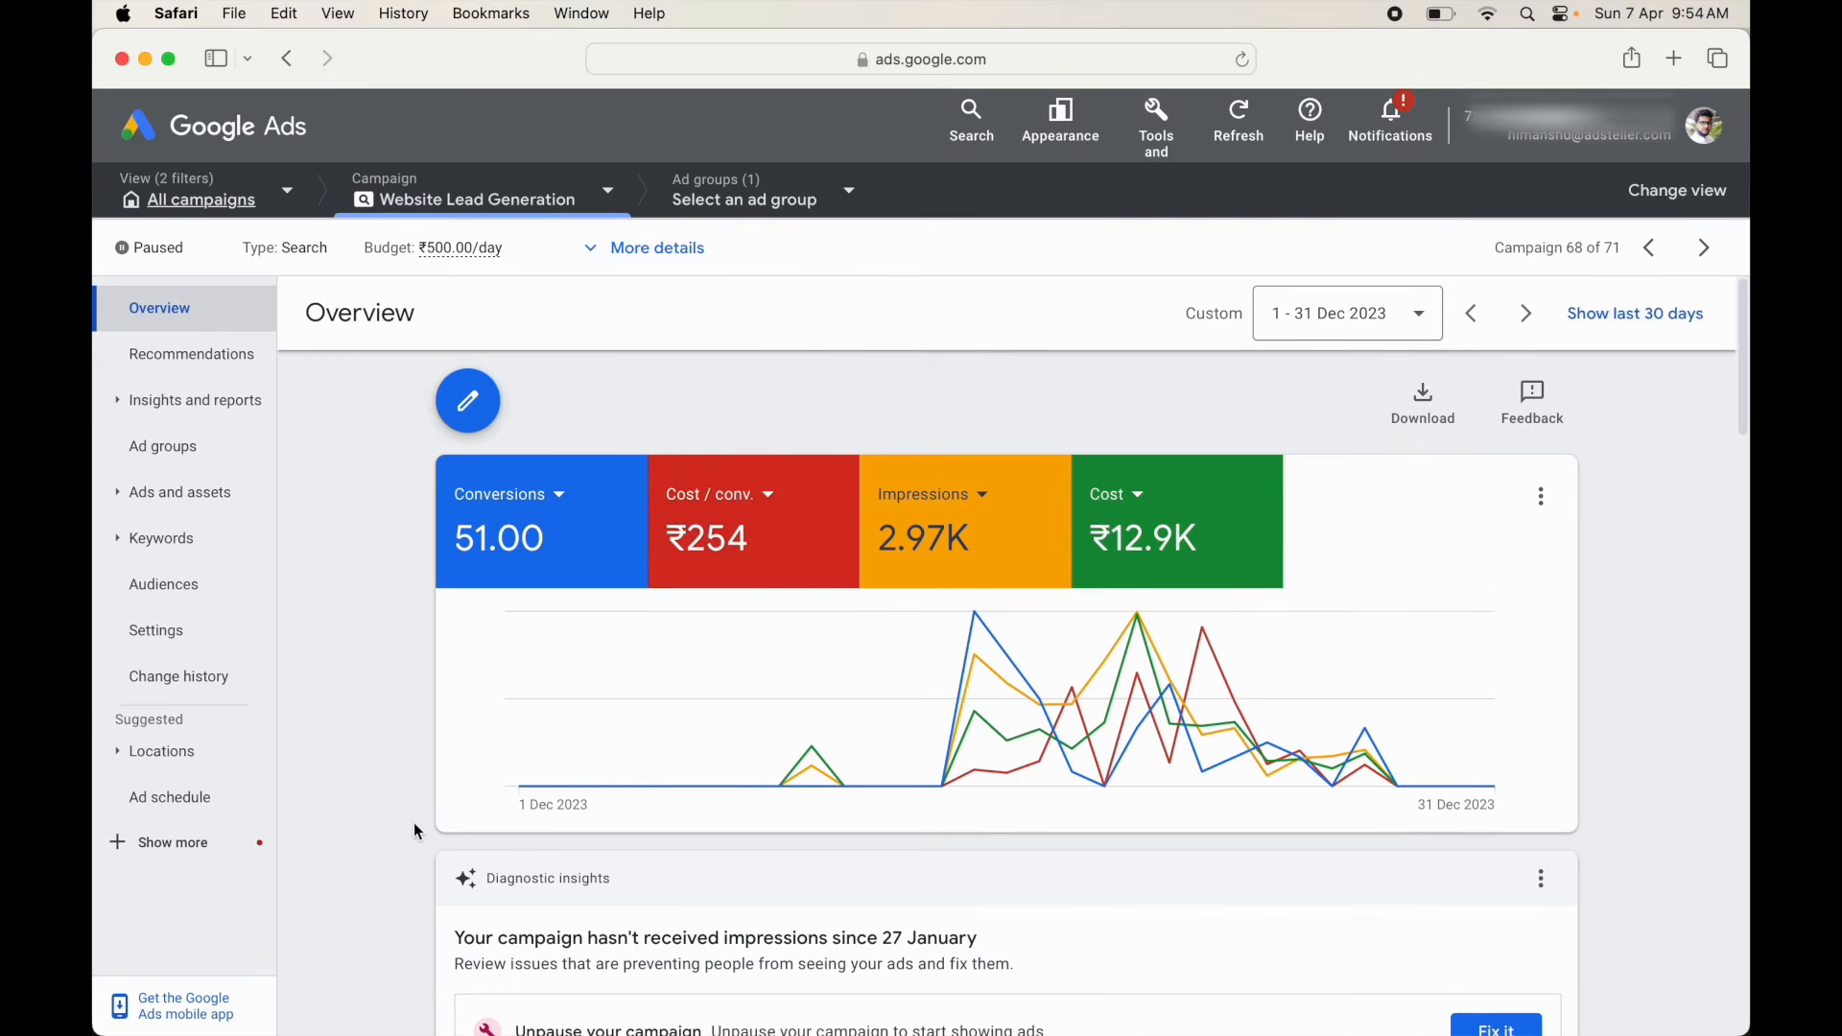
scroll(399, 867, down, 5)
scroll(398, 867, up, 5)
scroll(395, 860, up, 1)
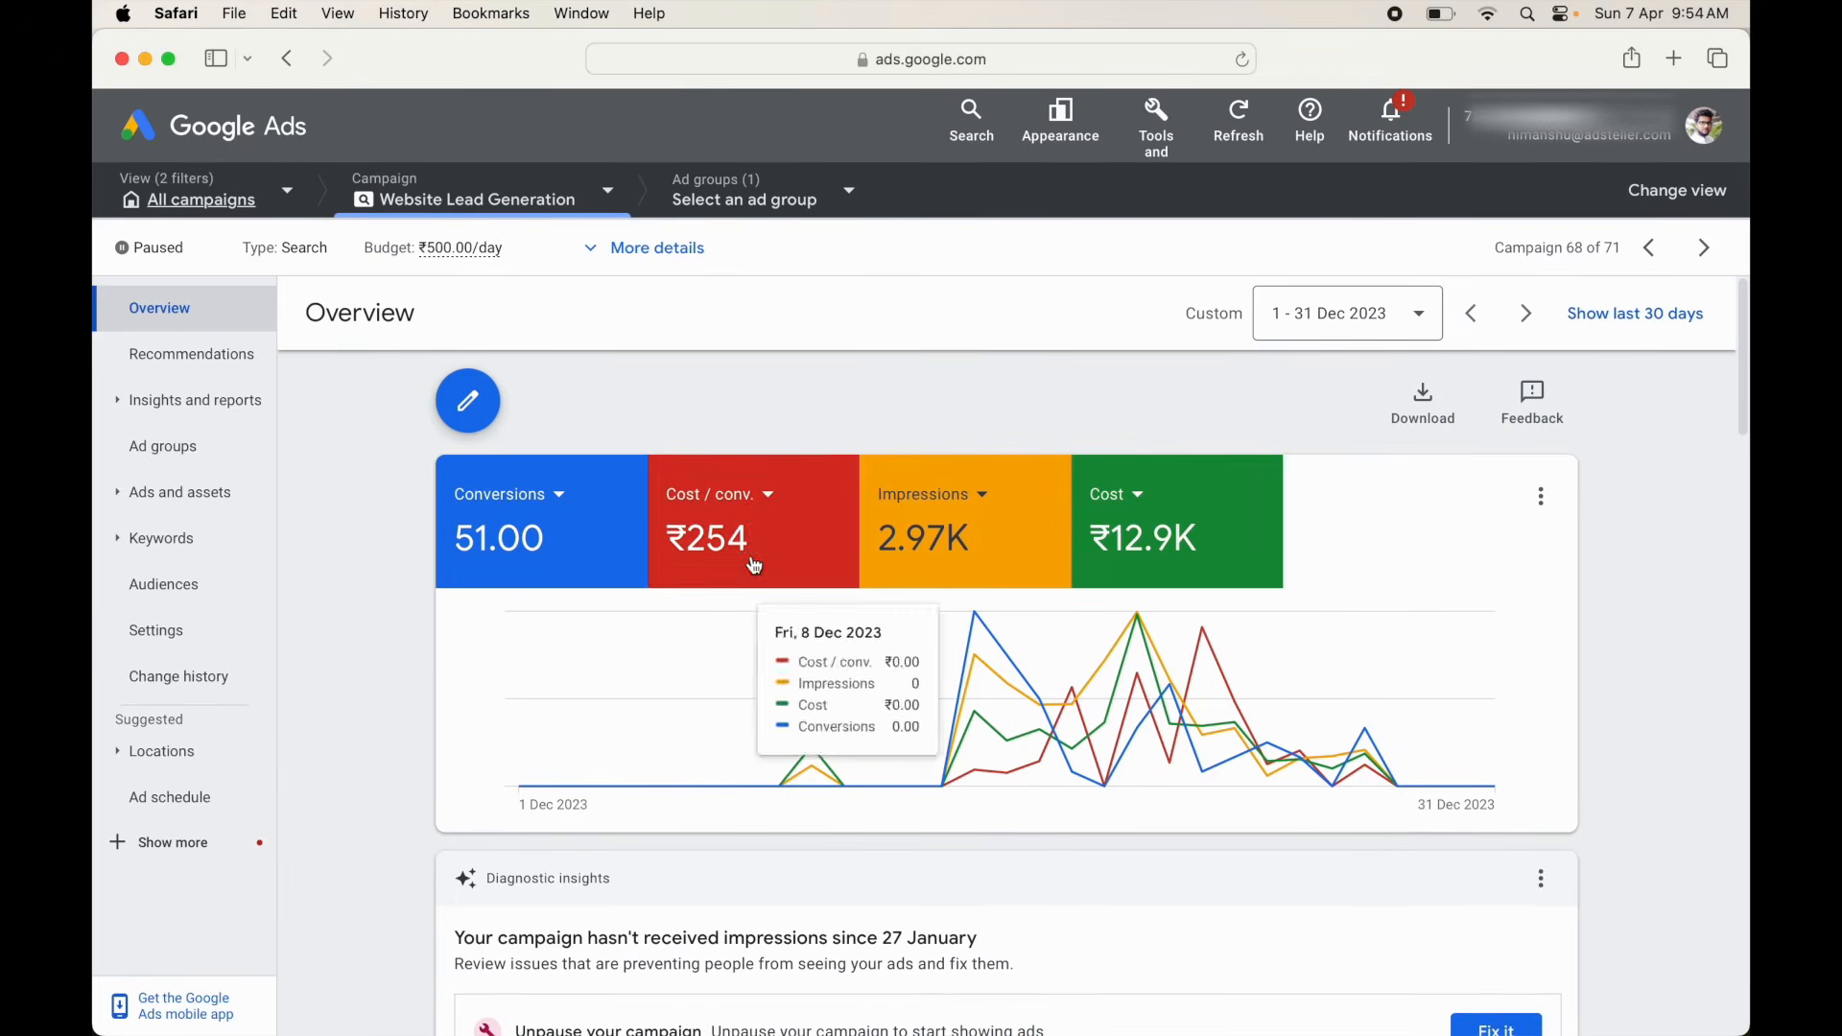
click(746, 493)
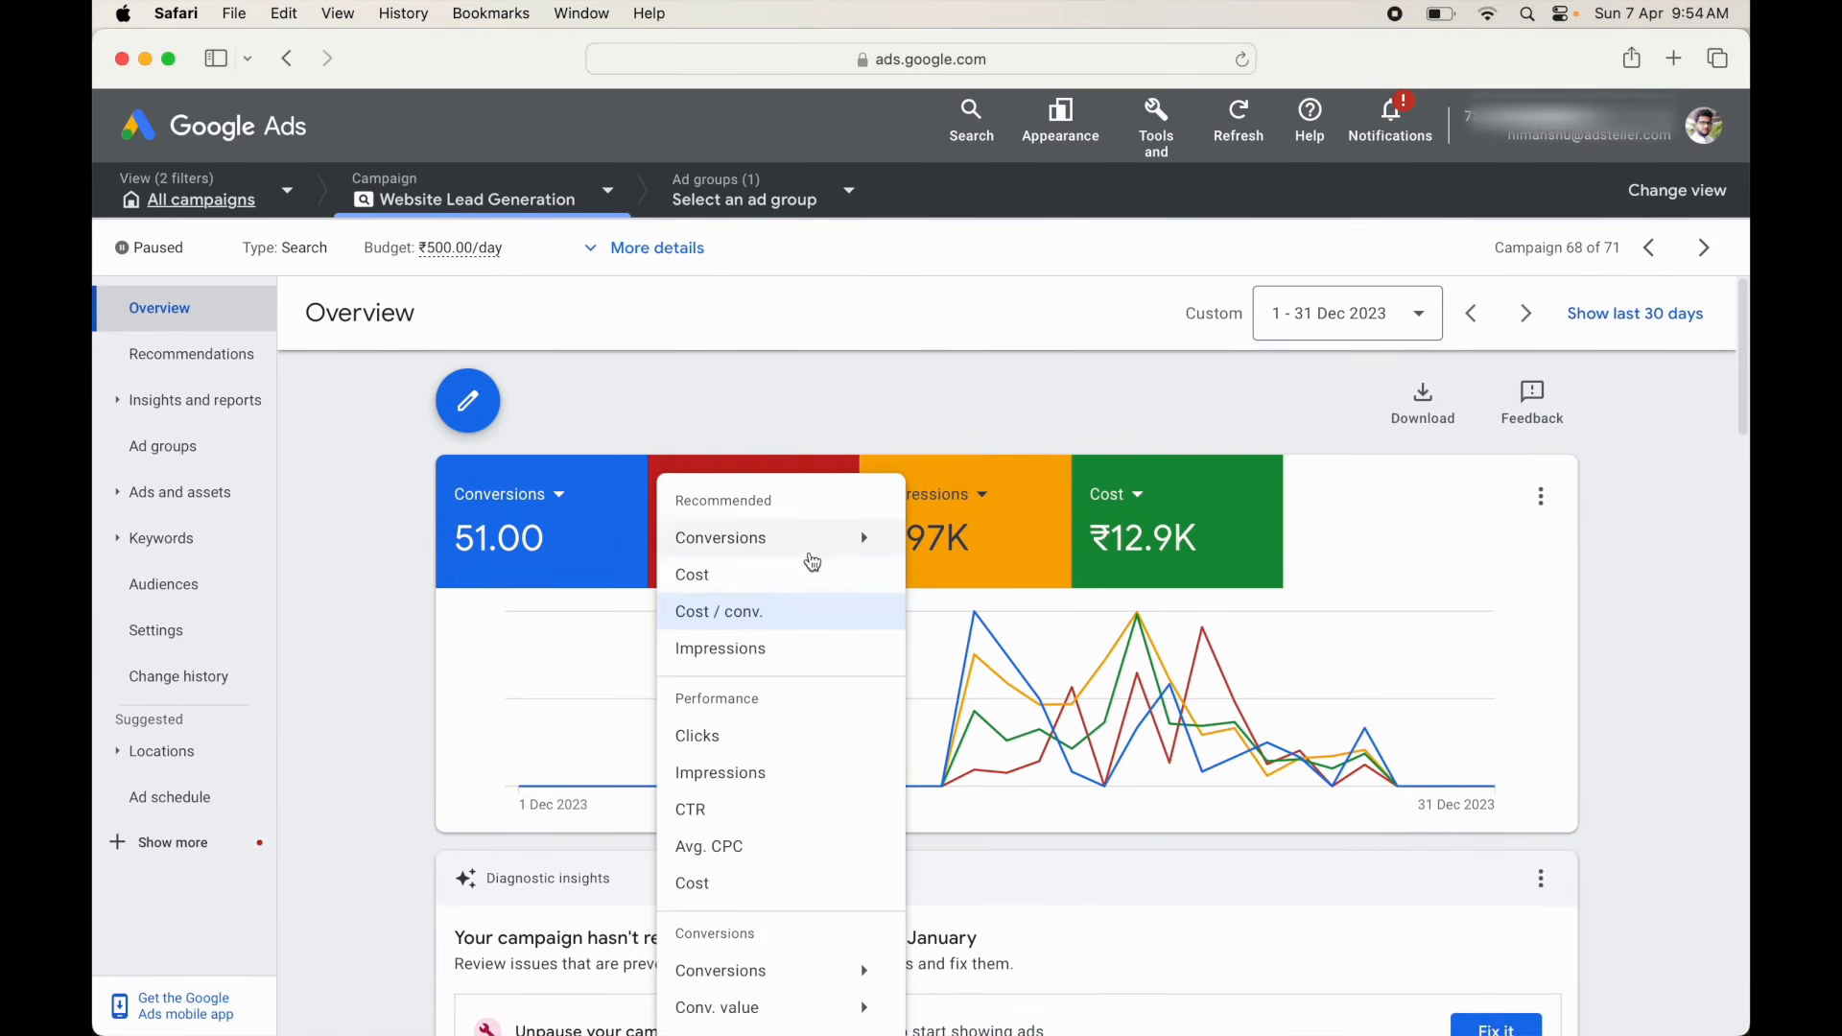
scroll(734, 815, down, 4)
scroll(734, 818, down, 2)
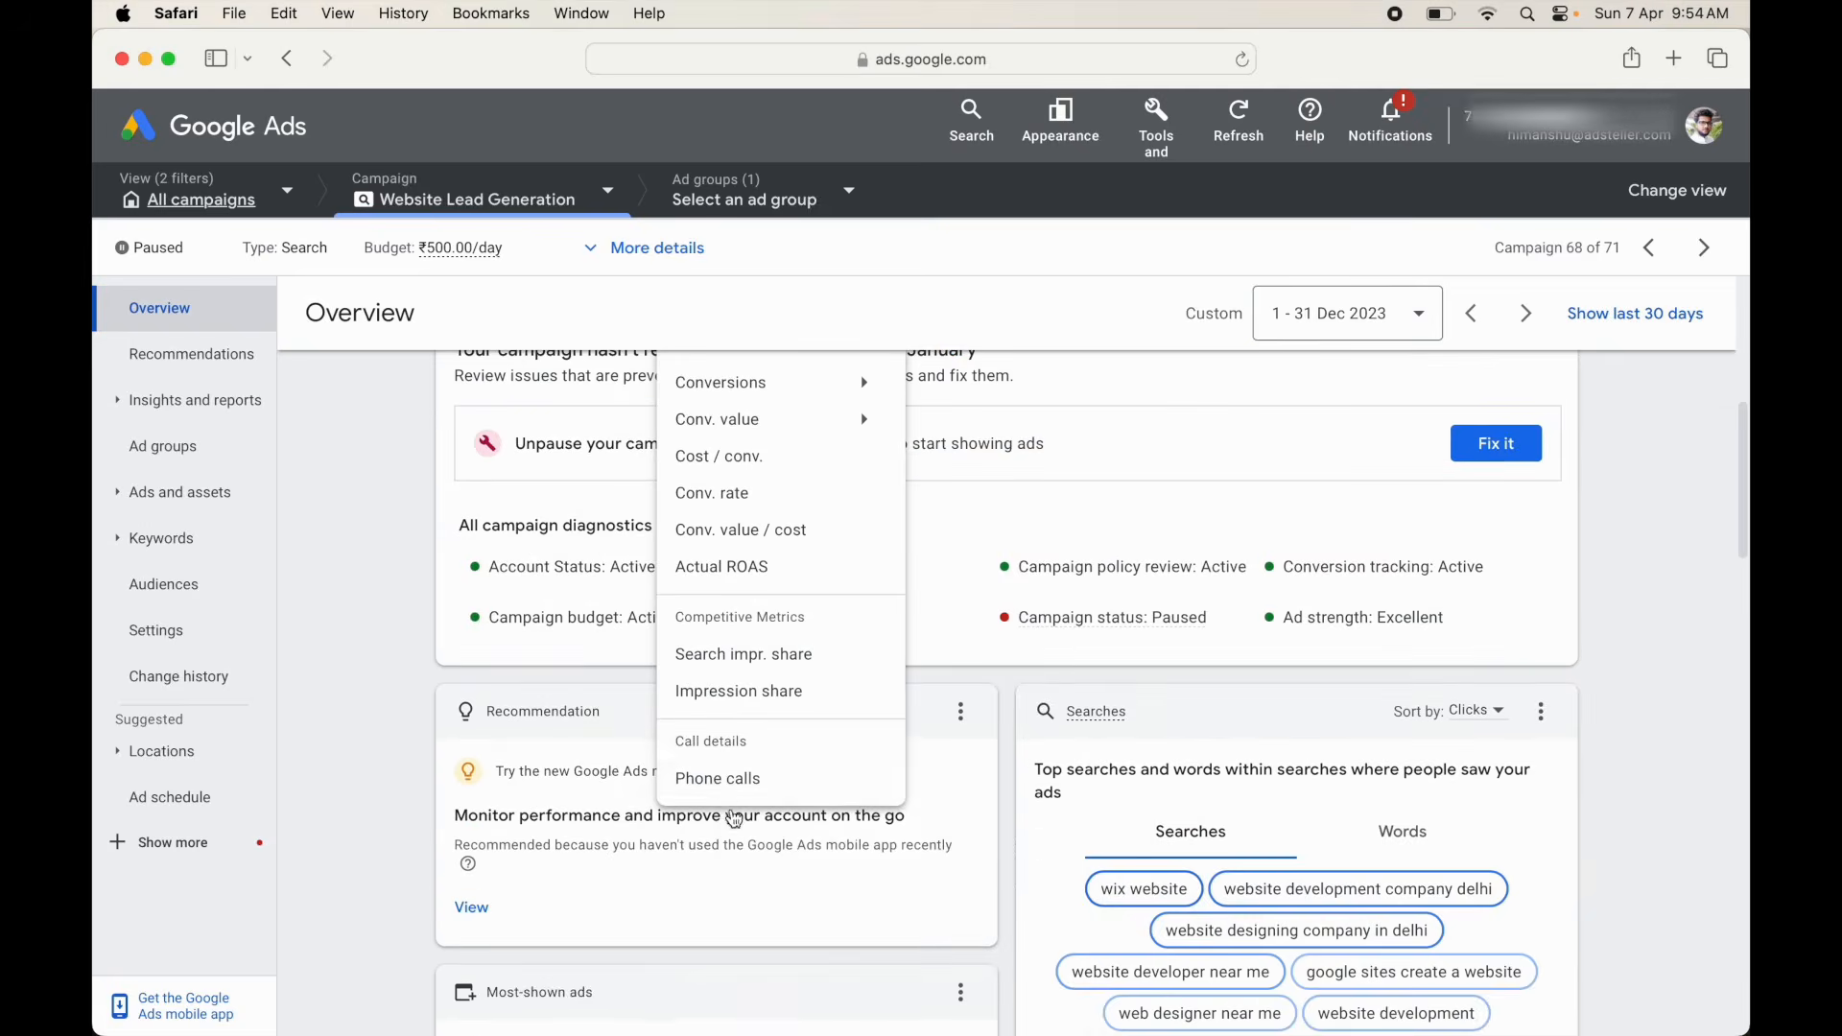
click(719, 777)
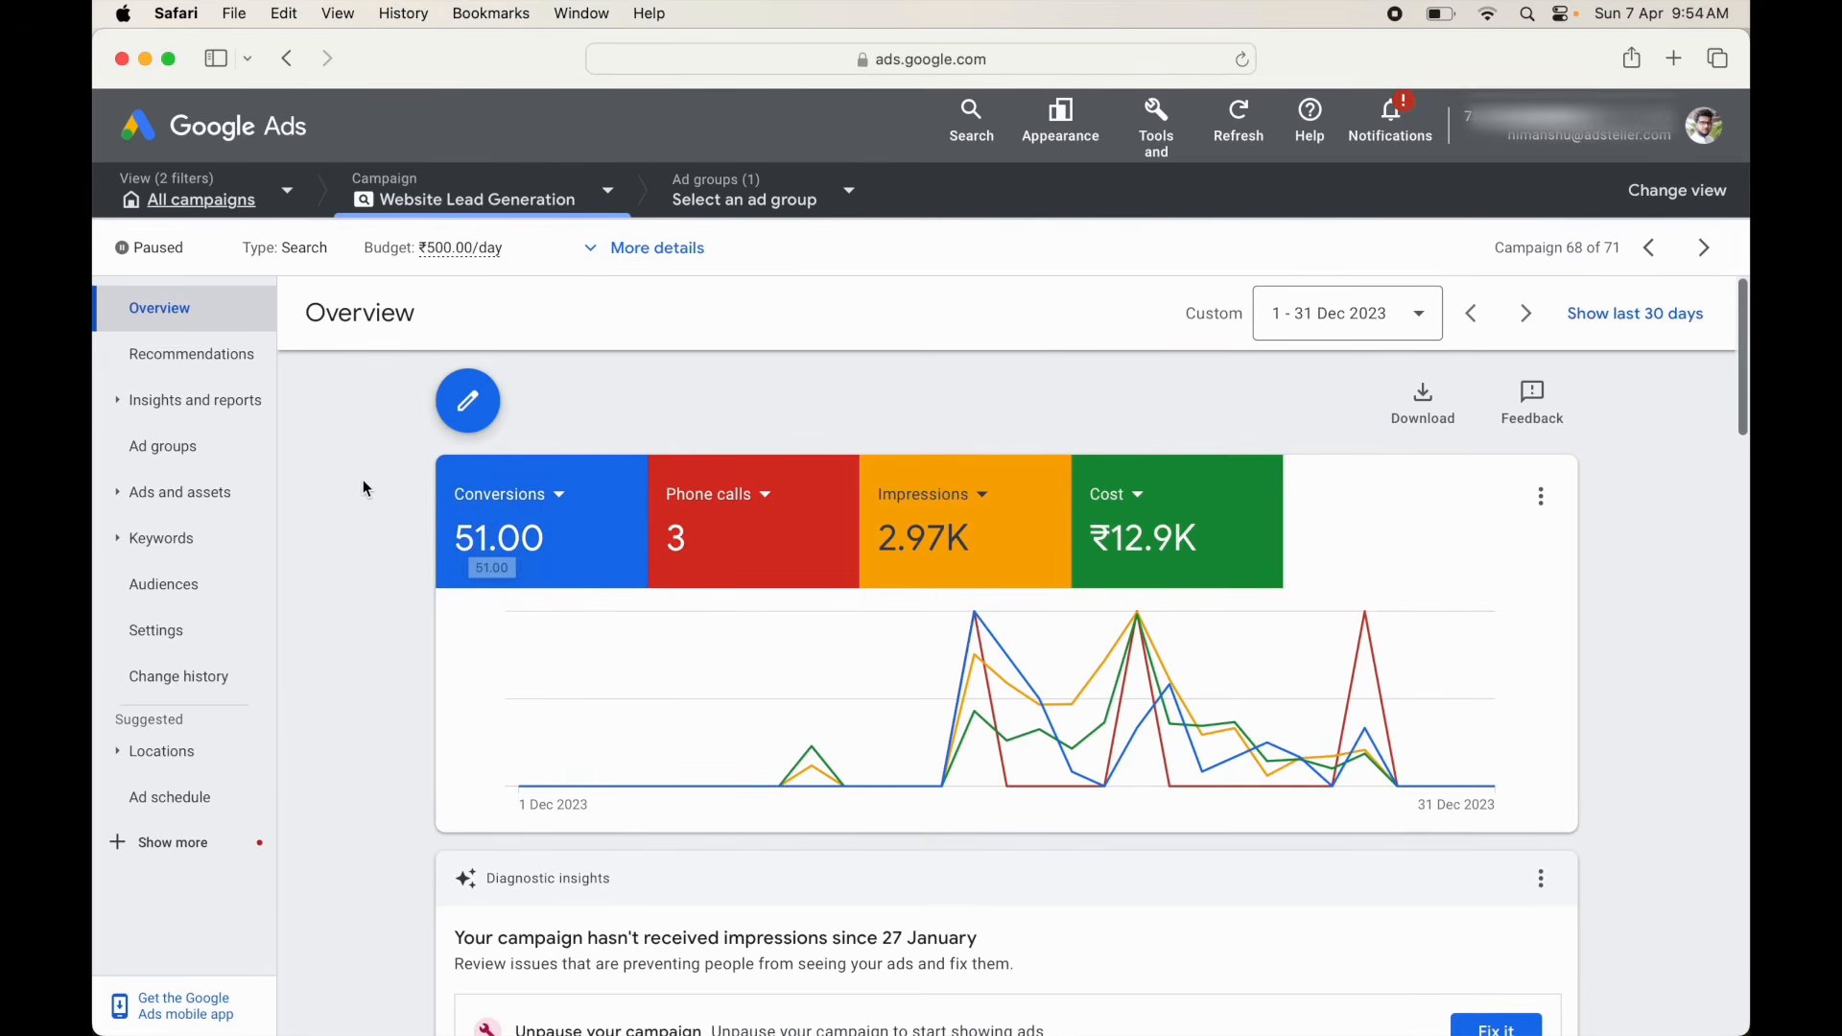
- Return to the campaign's assets and look through the asset types and the list of associated assets
click(195, 501)
click(152, 584)
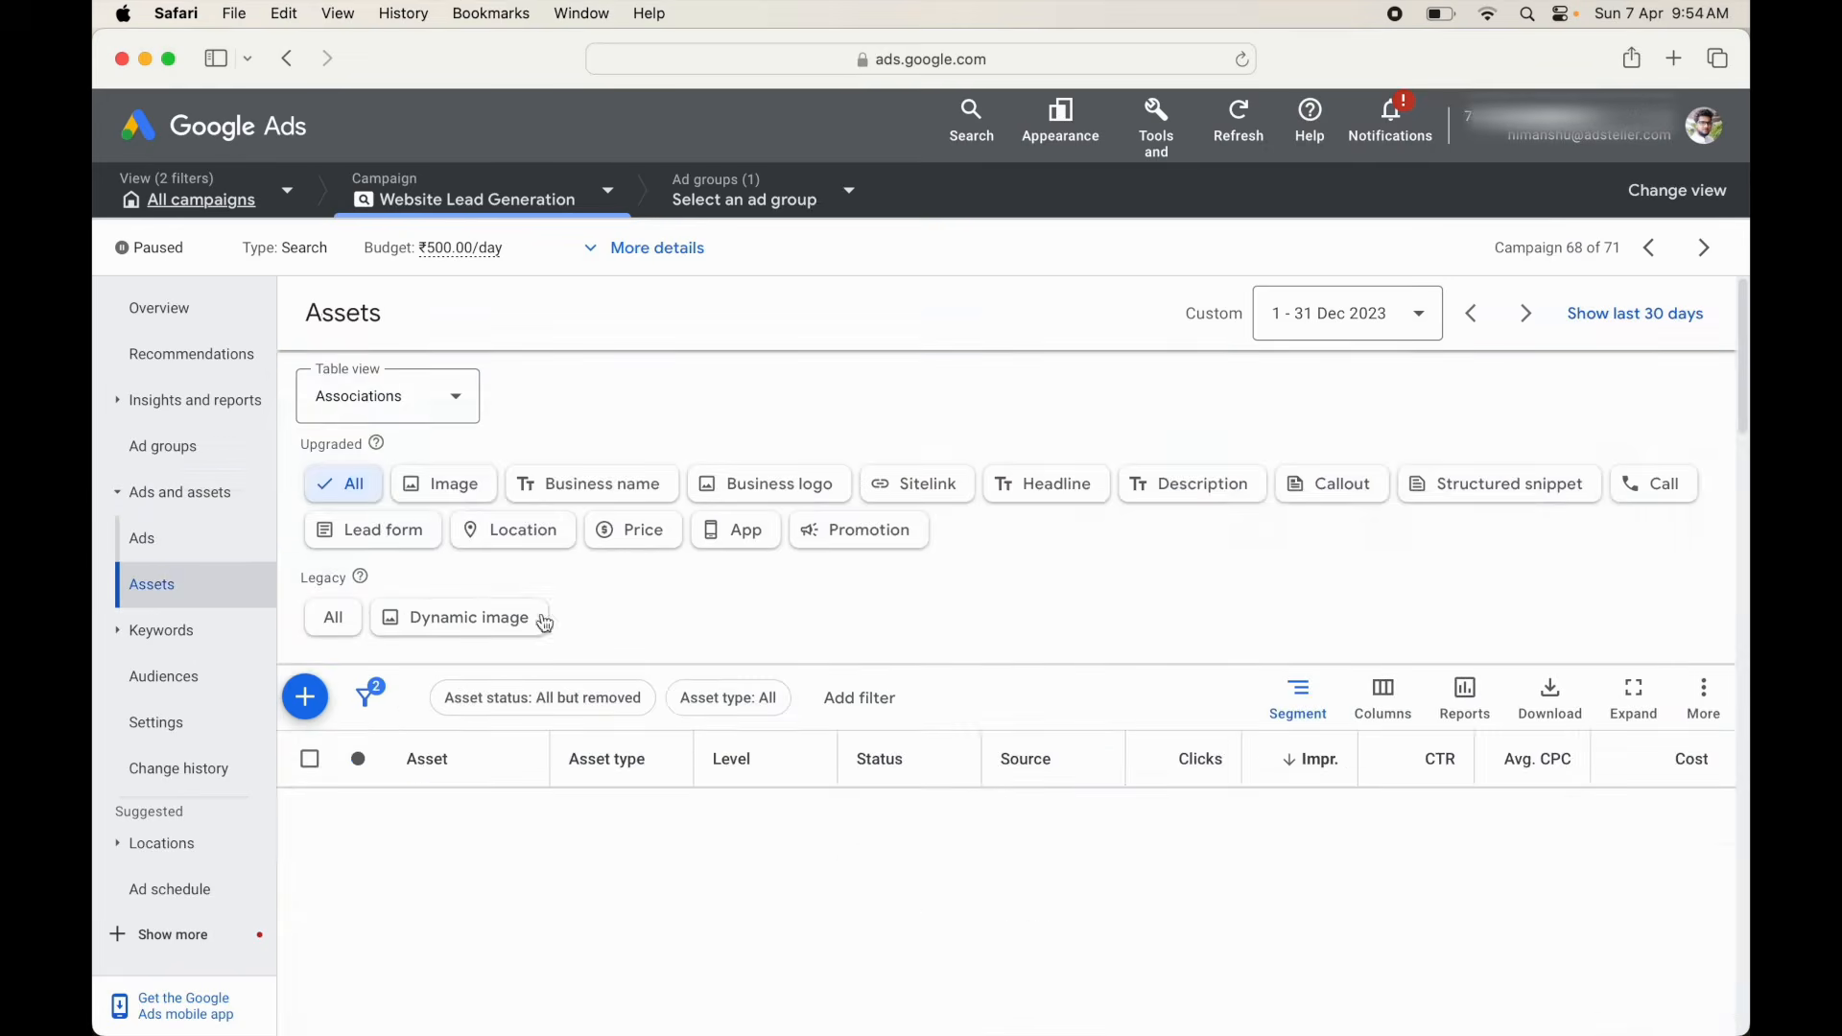
scroll(522, 844, down, 2)
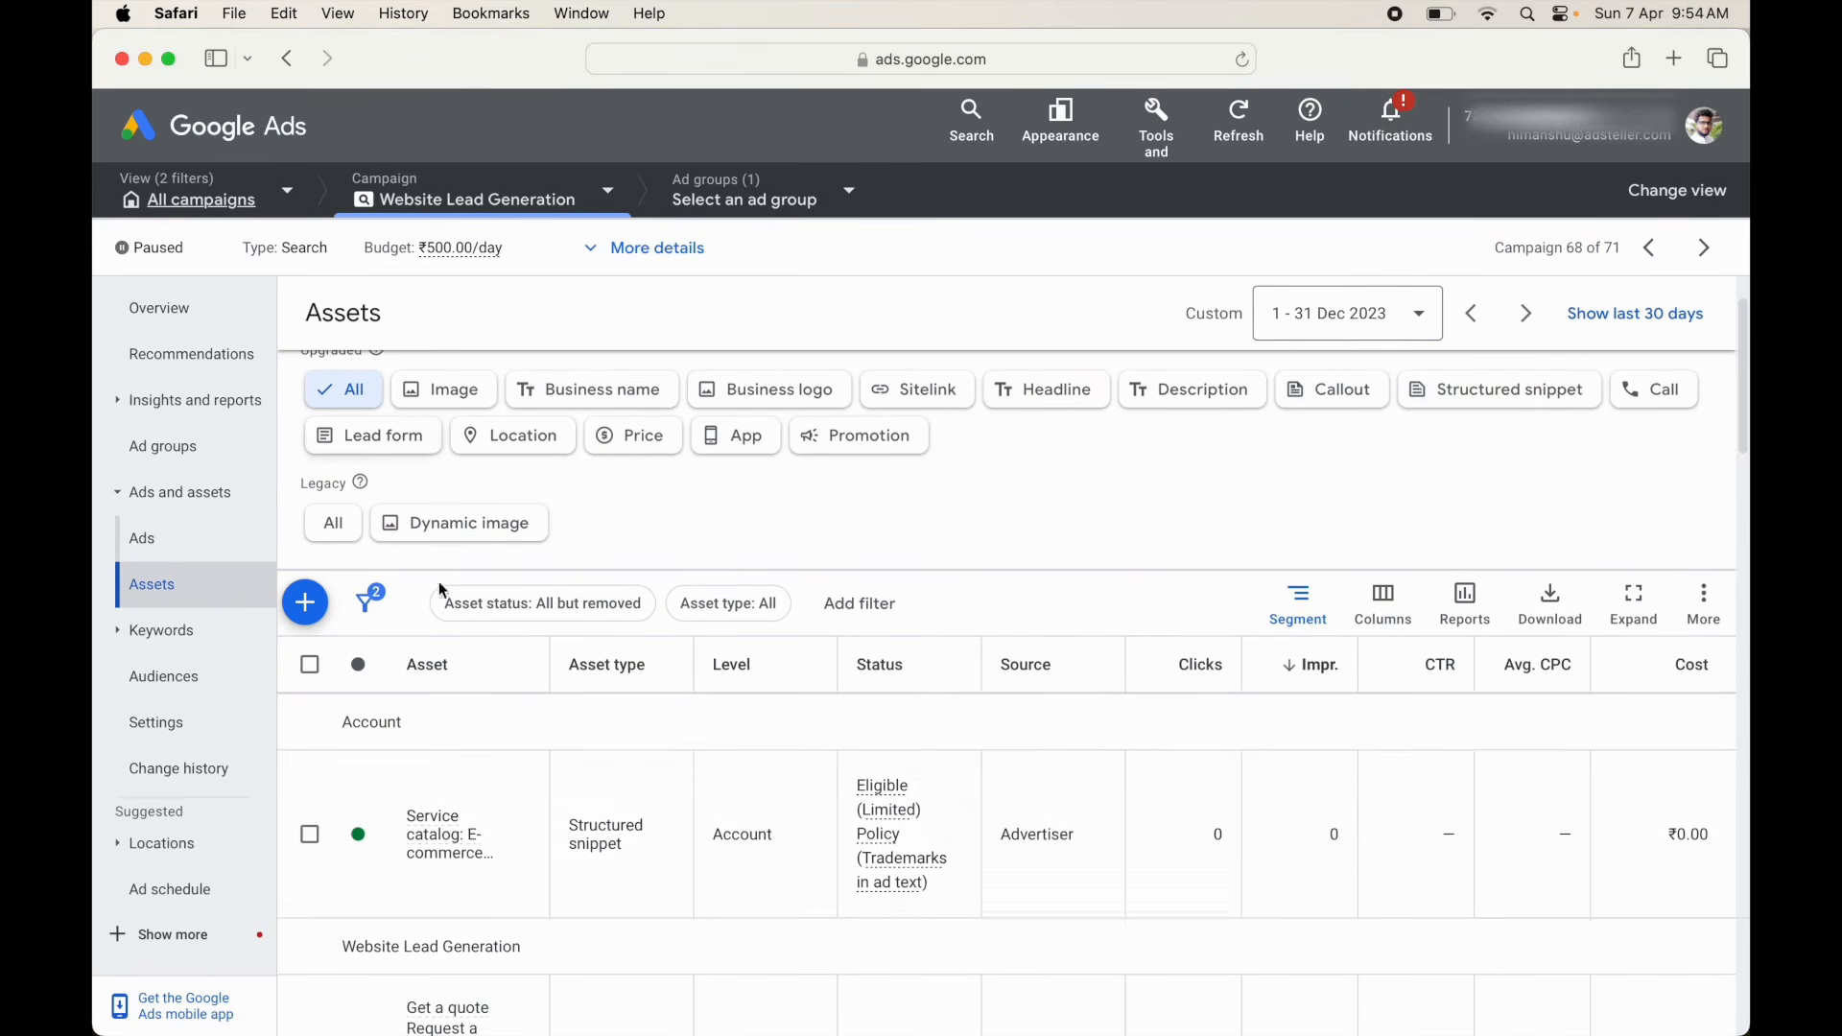
scroll(506, 785, down, 3)
scroll(505, 784, up, 2)
scroll(506, 782, down, 3)
scroll(505, 782, up, 3)
scroll(503, 783, up, 2)
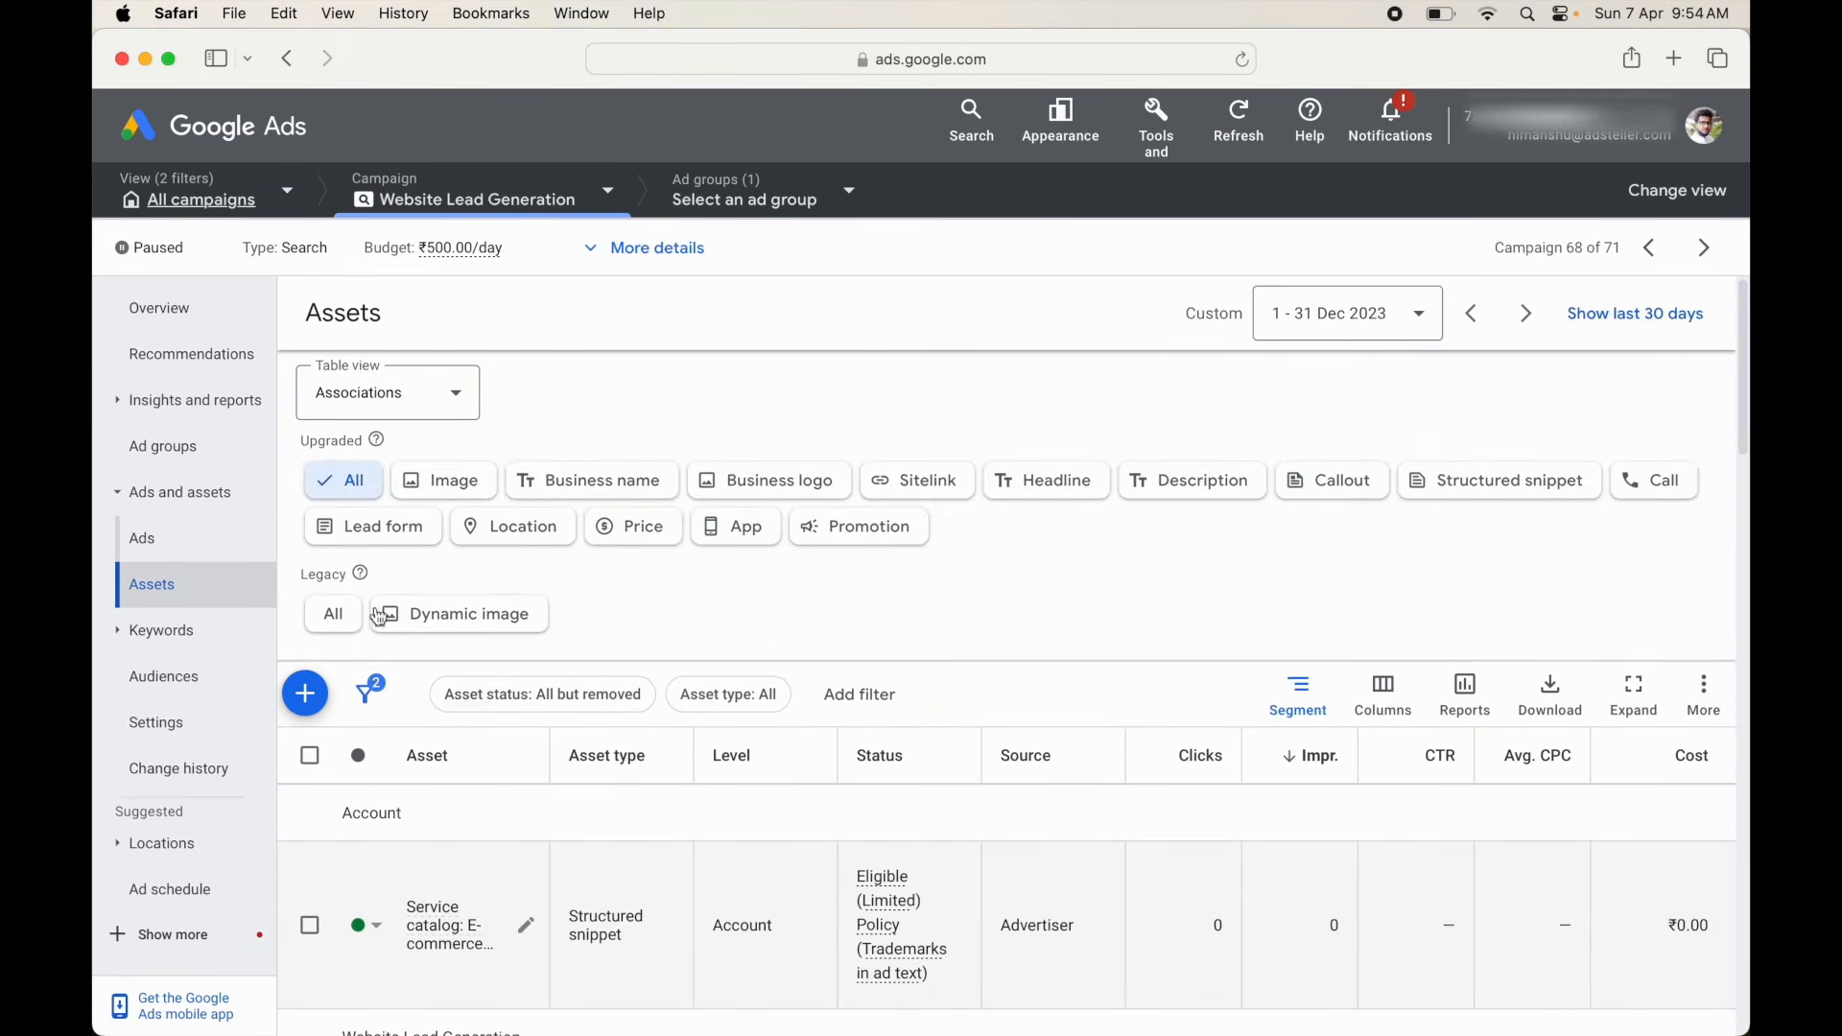
- Show only lead form assets and download the Website & Mobile Application form's leads as CSV, allowing downloads from the site
click(375, 530)
scroll(585, 829, down, 2)
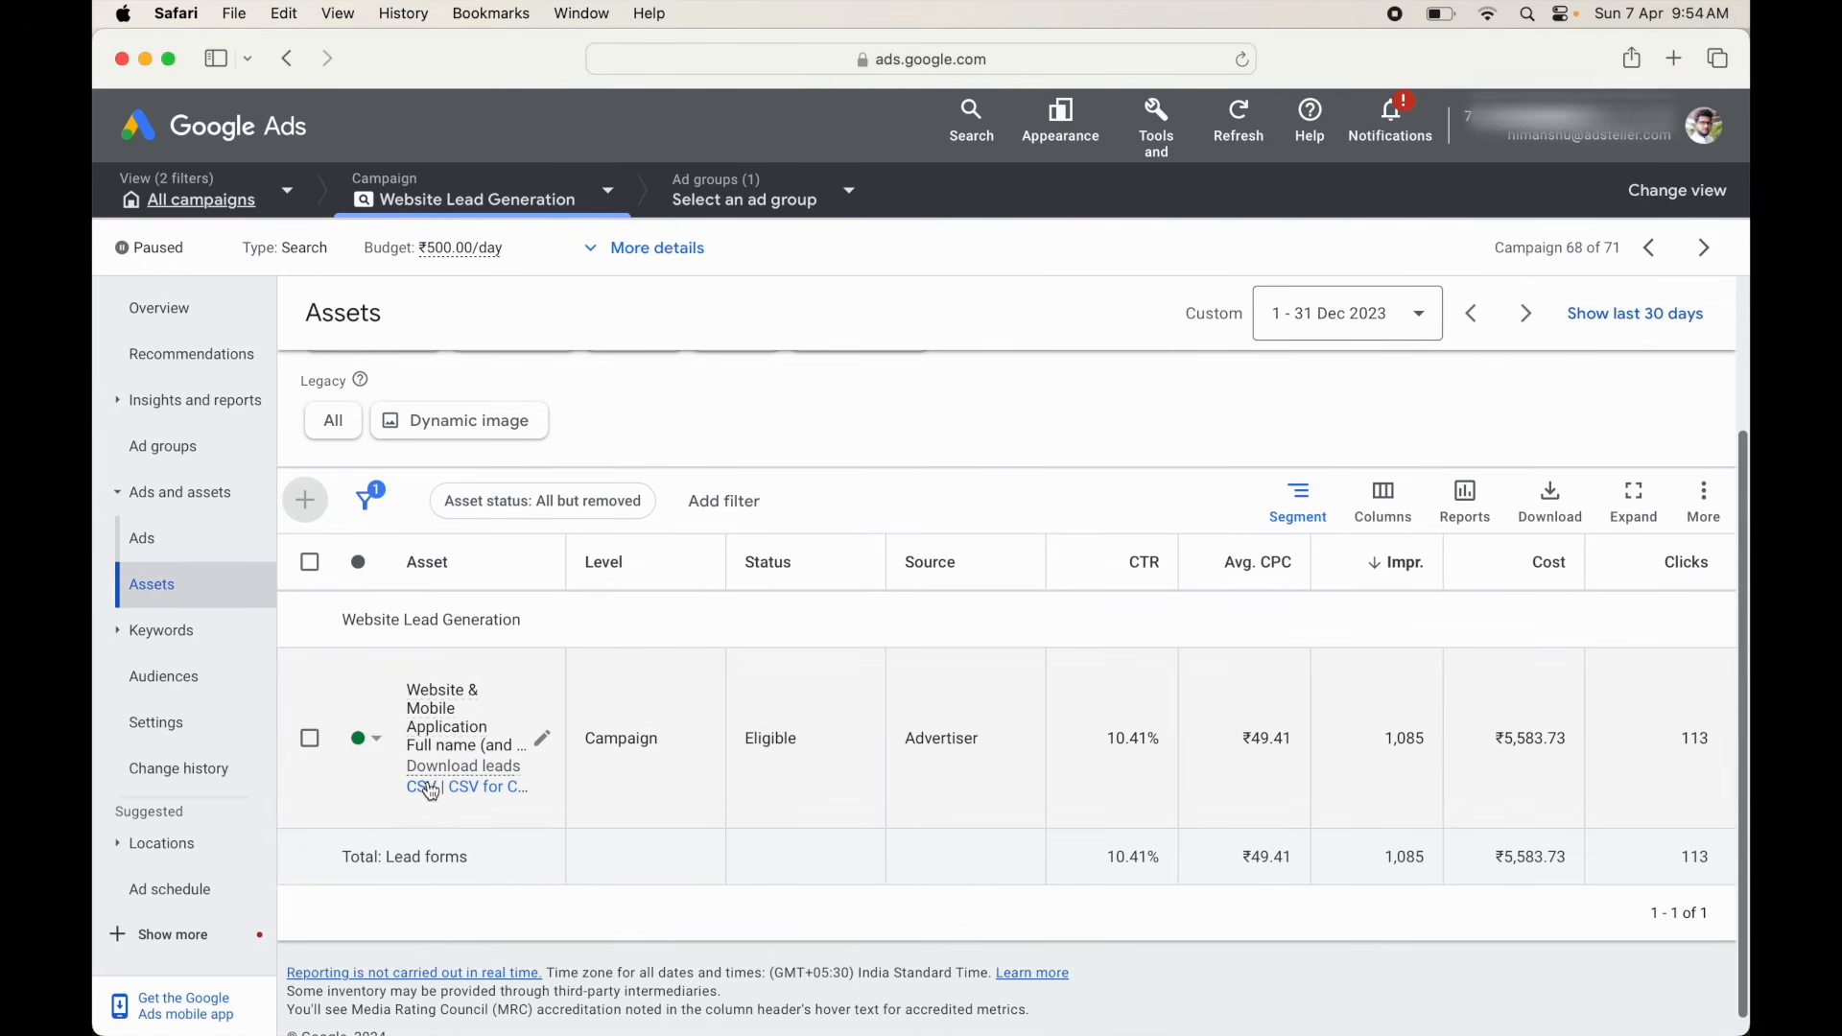
scroll(451, 638, up, 3)
scroll(445, 634, down, 3)
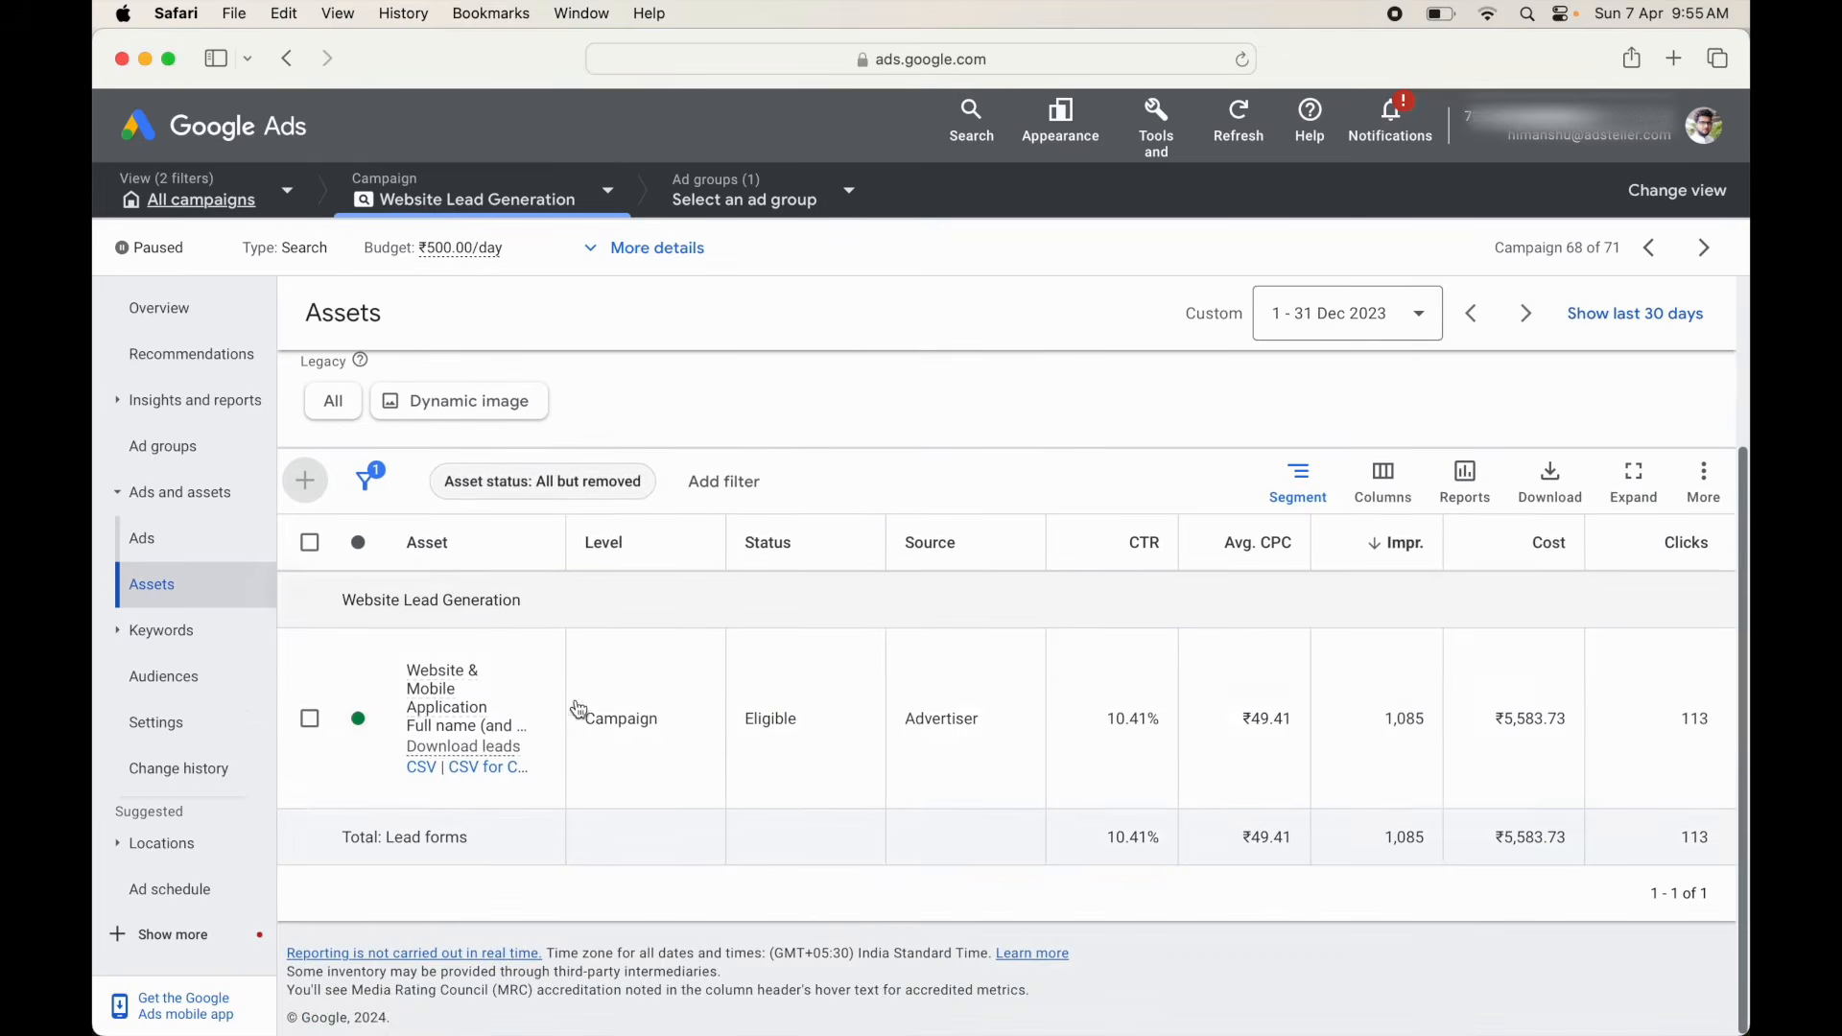
click(429, 770)
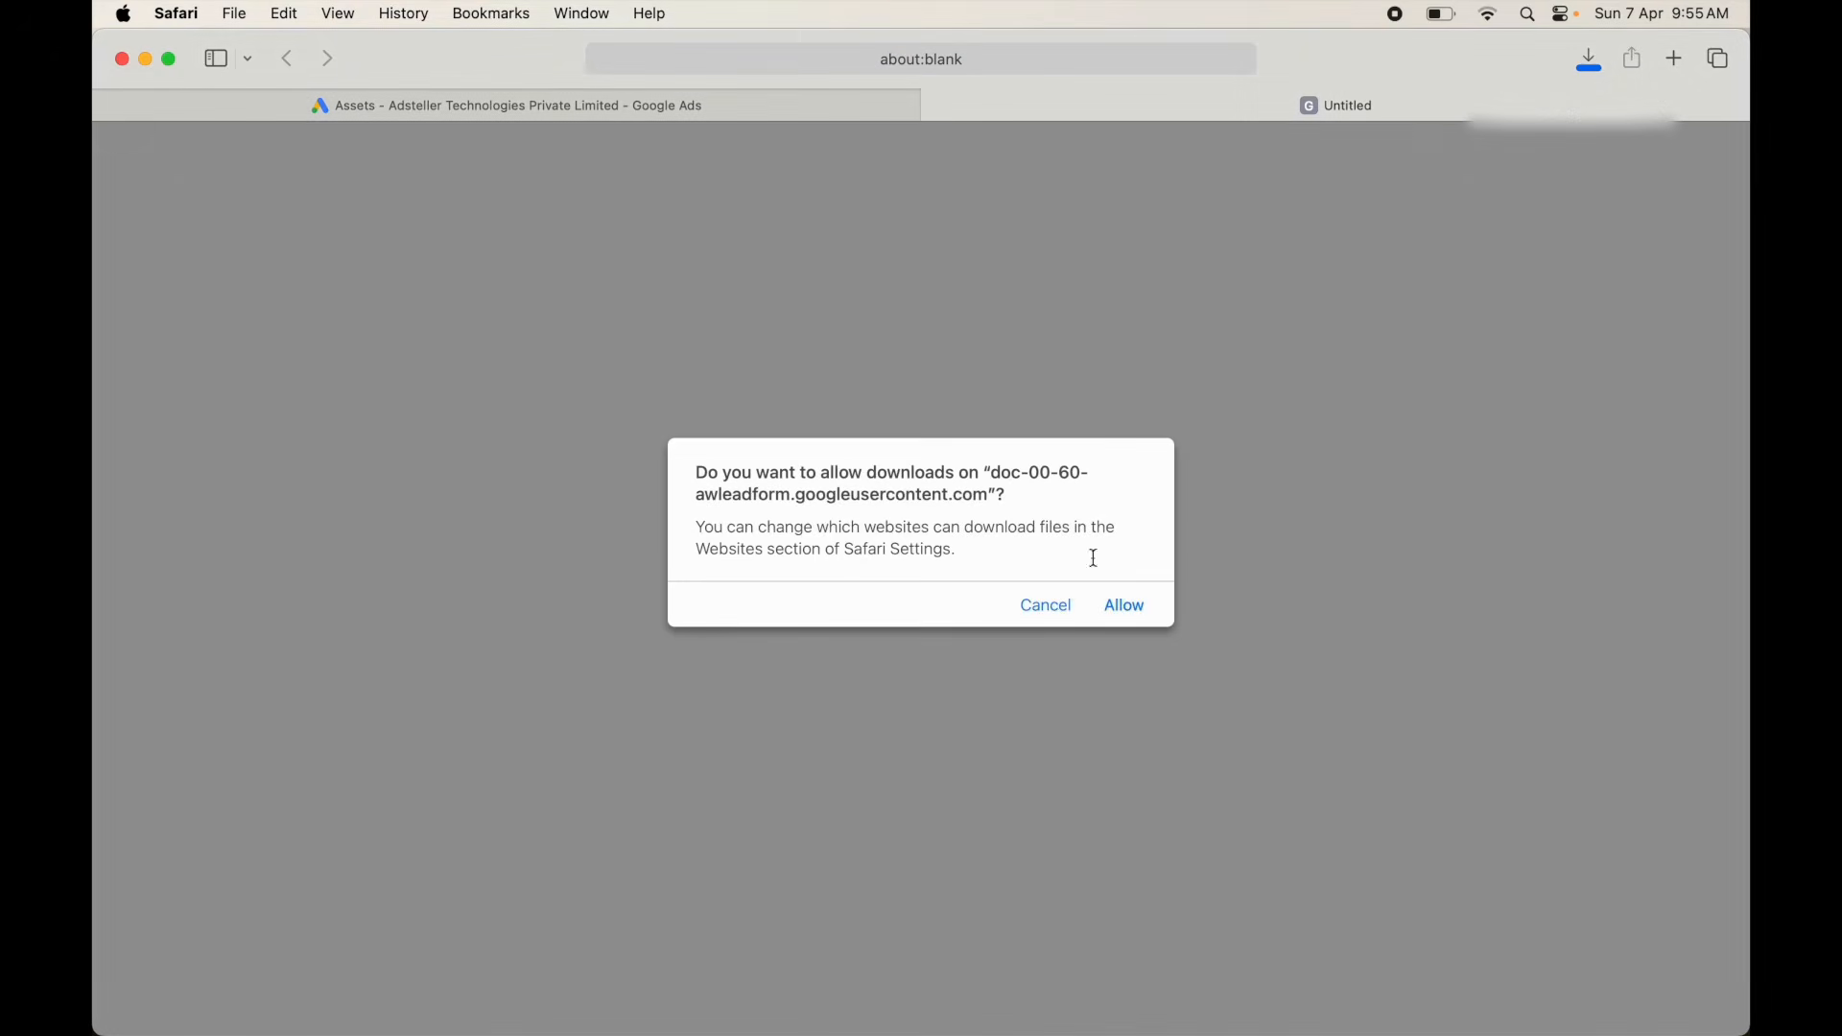
click(1125, 605)
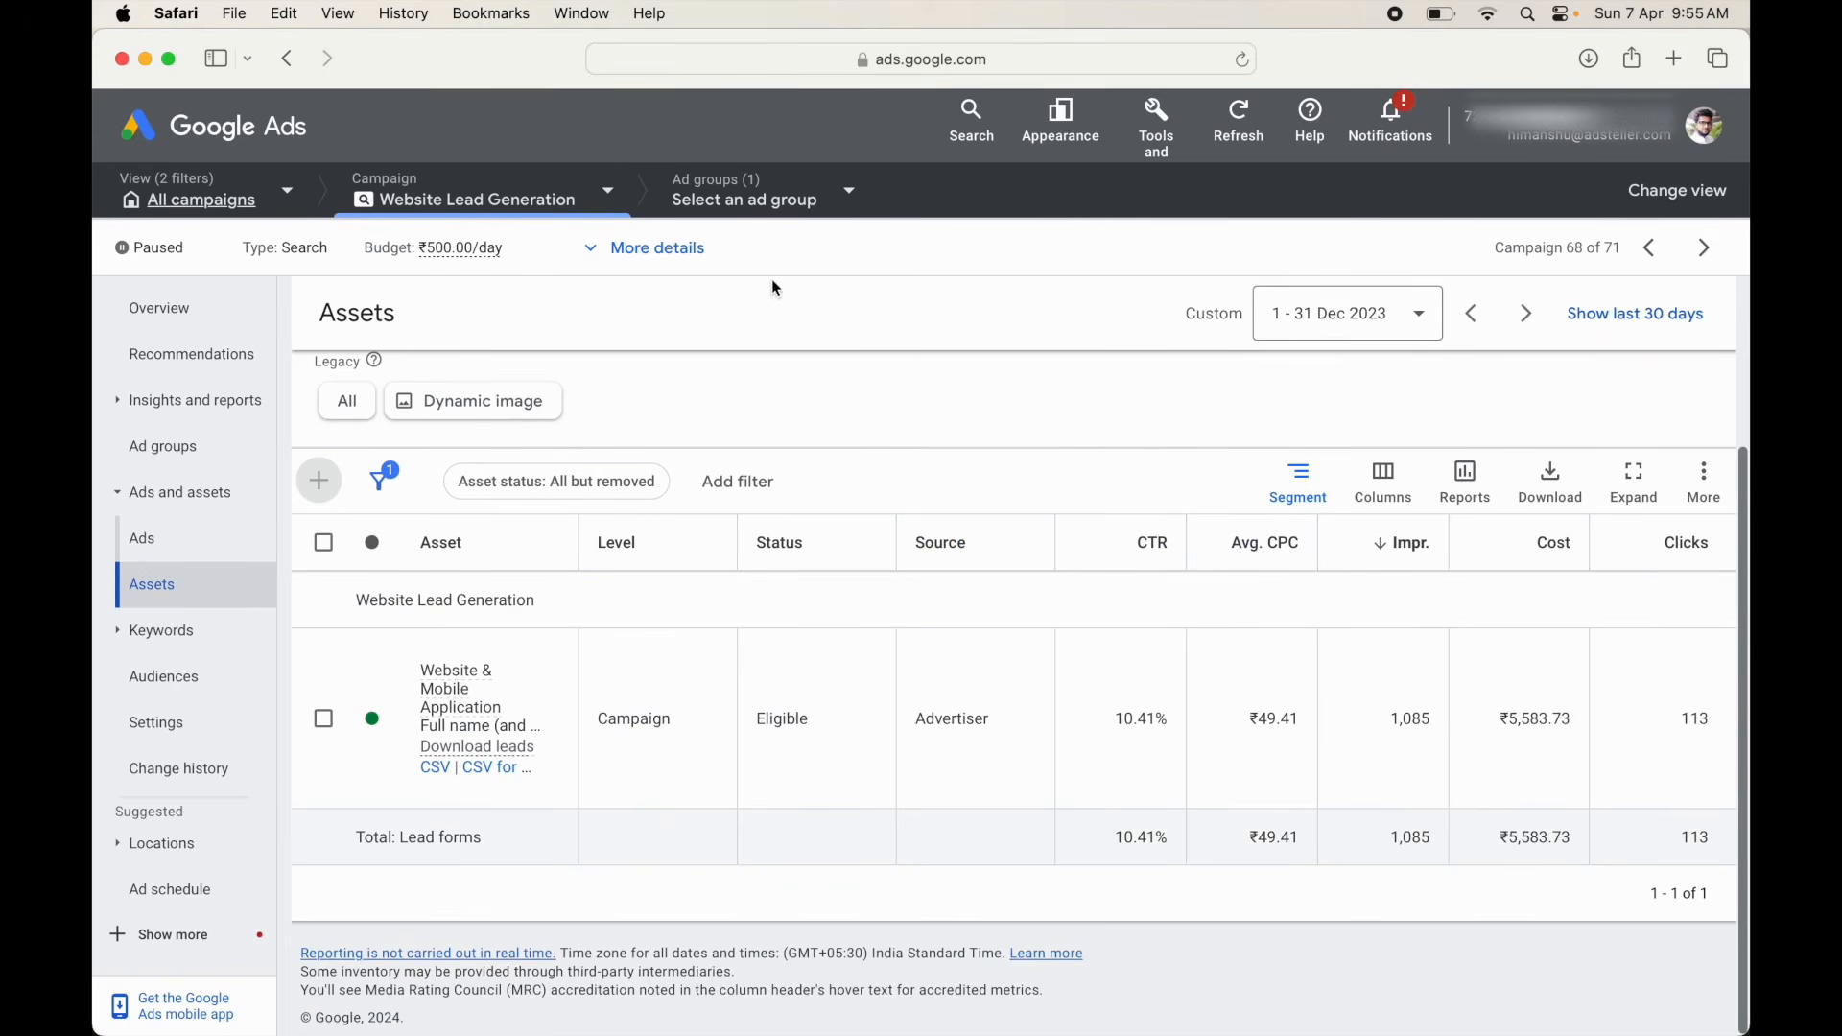
- Review the campaign overview from the performance chart through to the conversion paths
scroll(608, 325, up, 3)
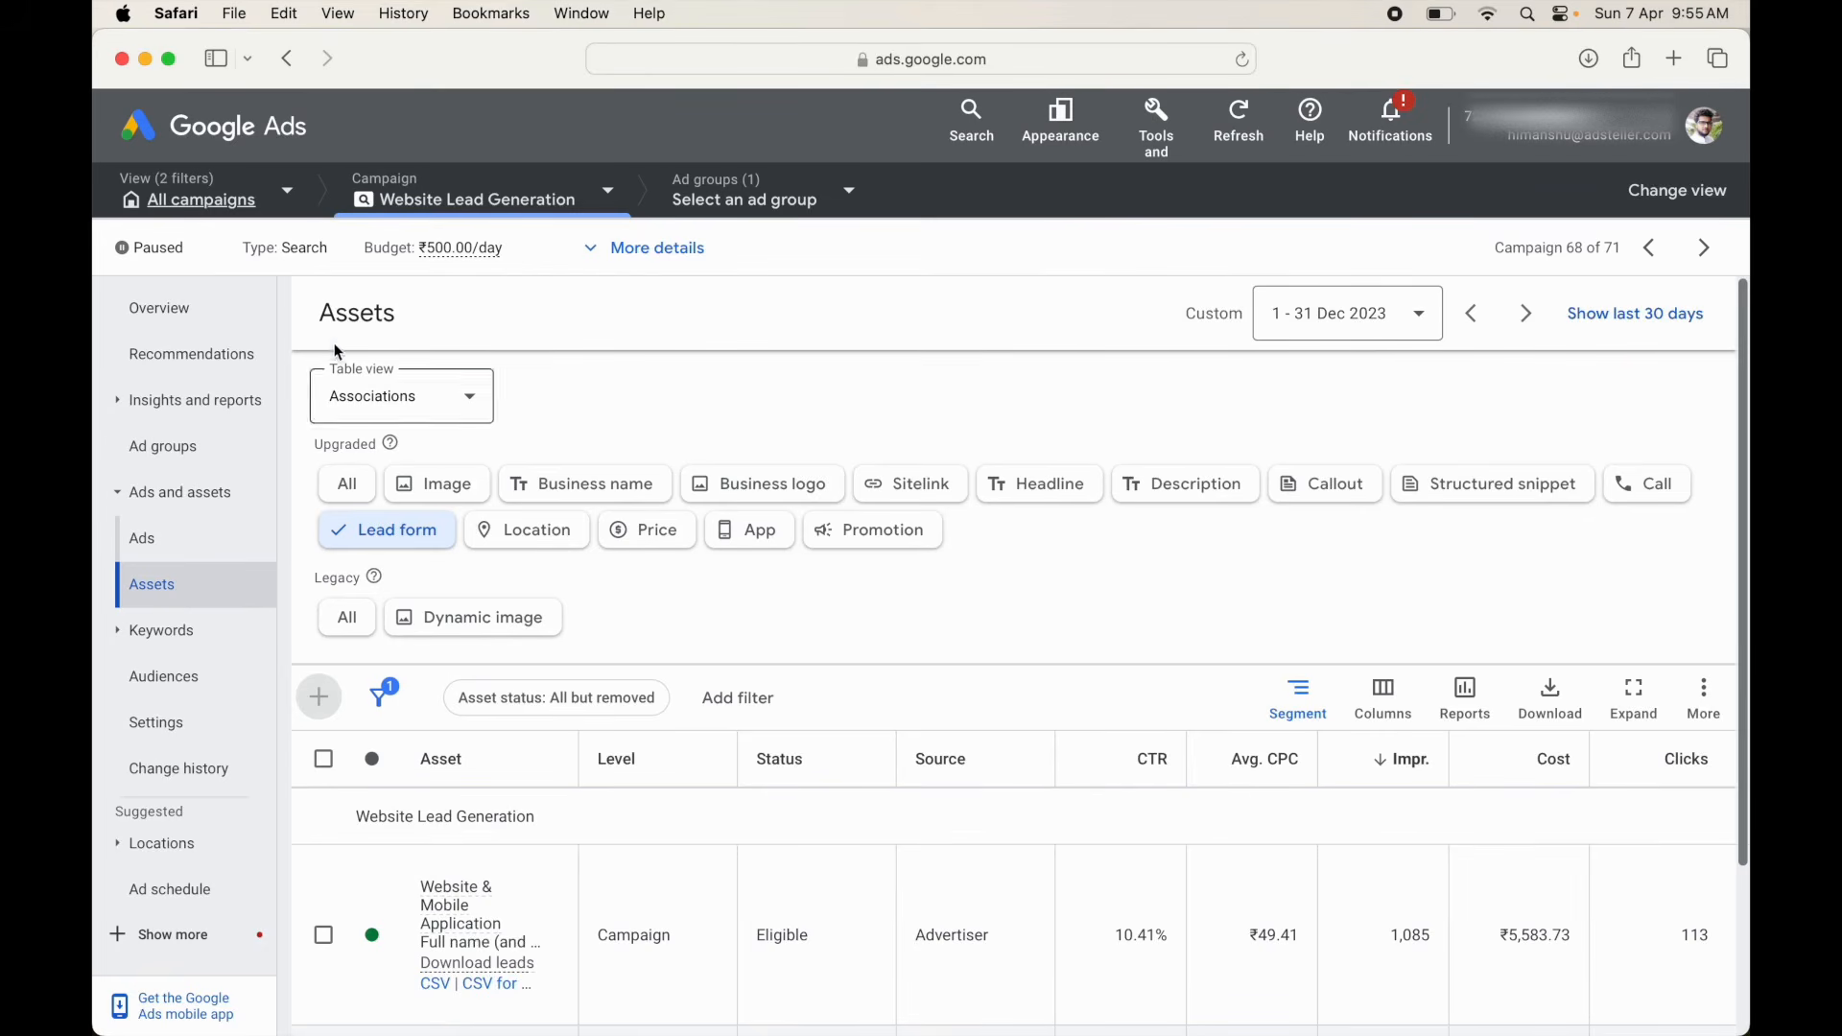
click(208, 329)
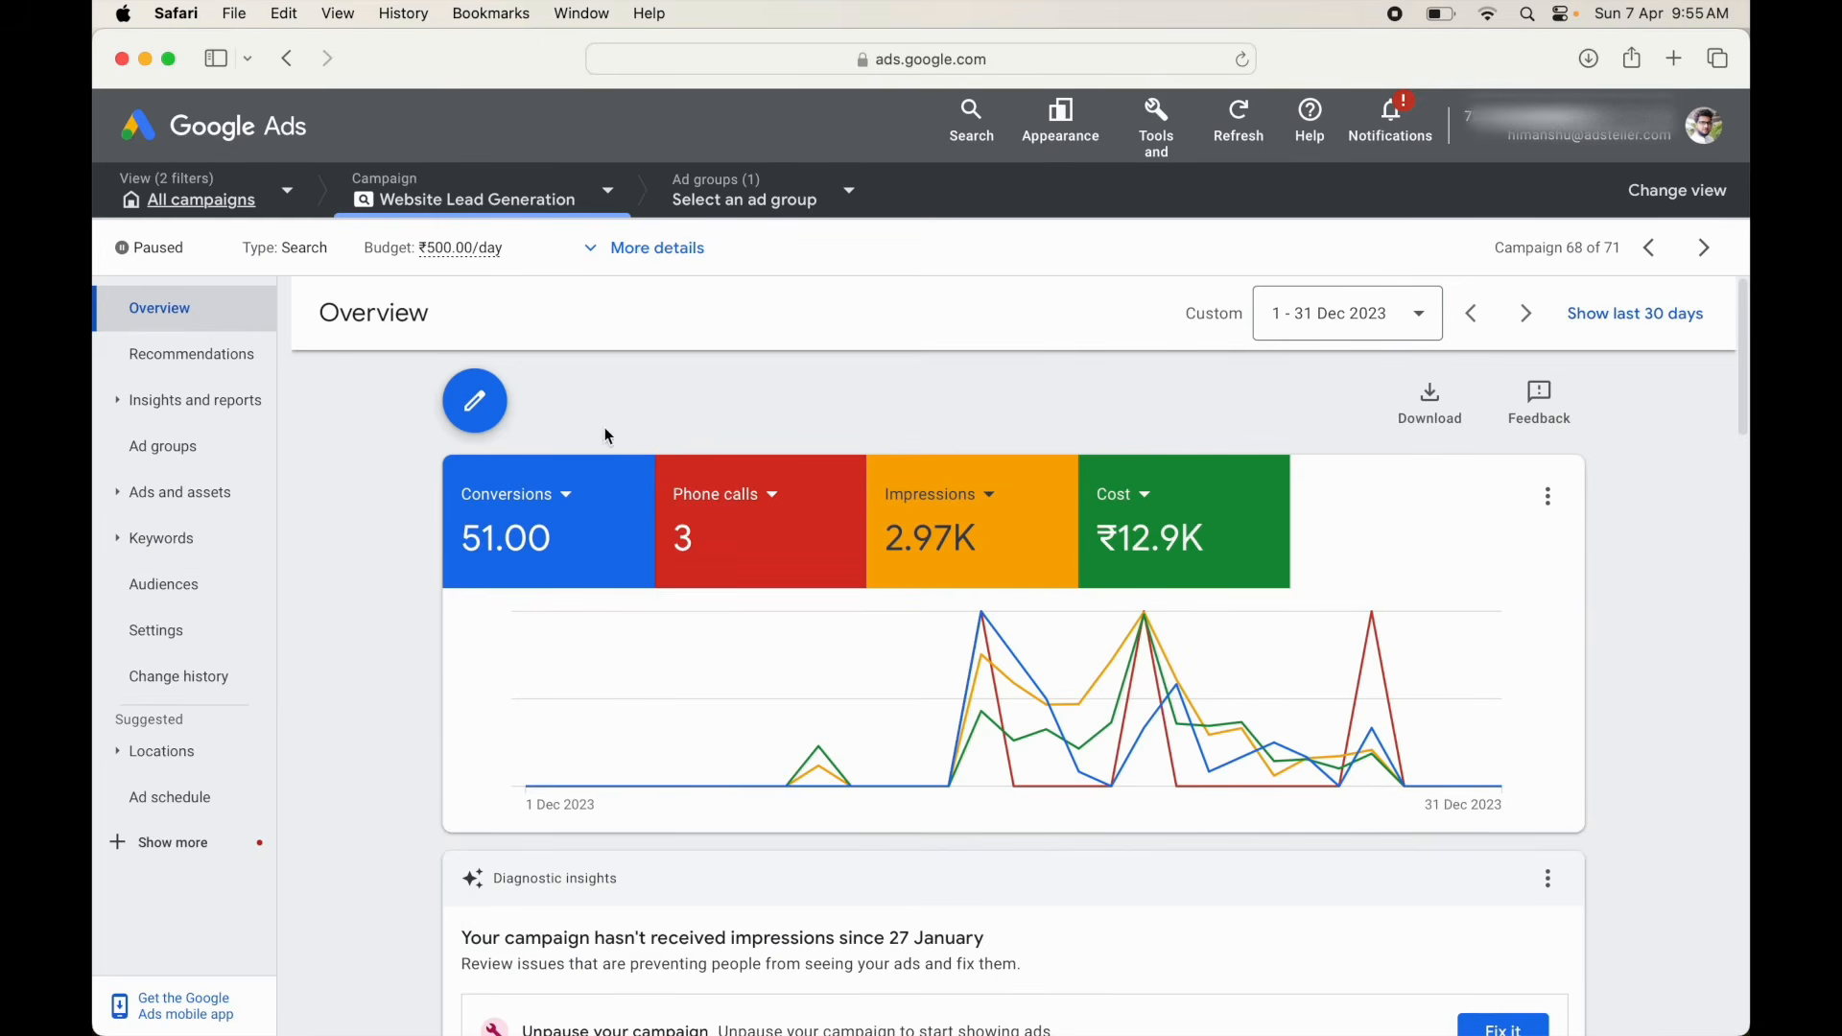
scroll(437, 701, down, 5)
scroll(437, 700, down, 20)
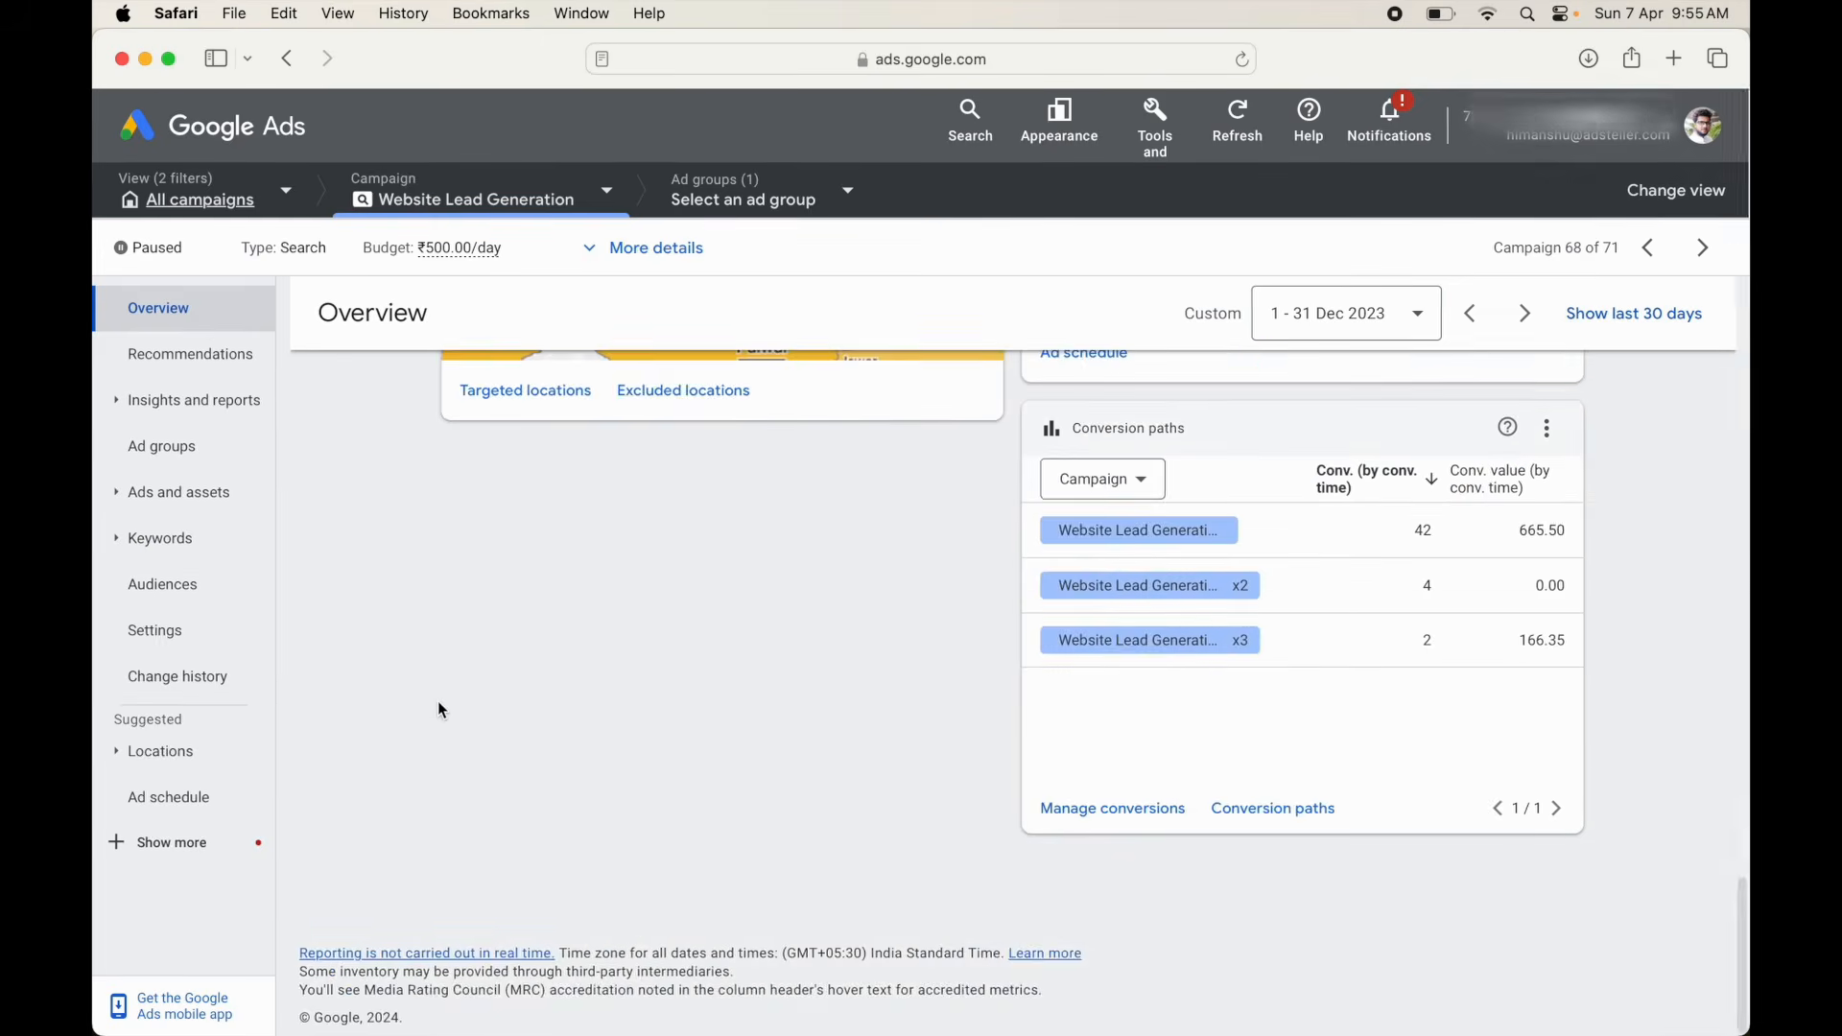
scroll(437, 700, up, 15)
scroll(438, 709, up, 10)
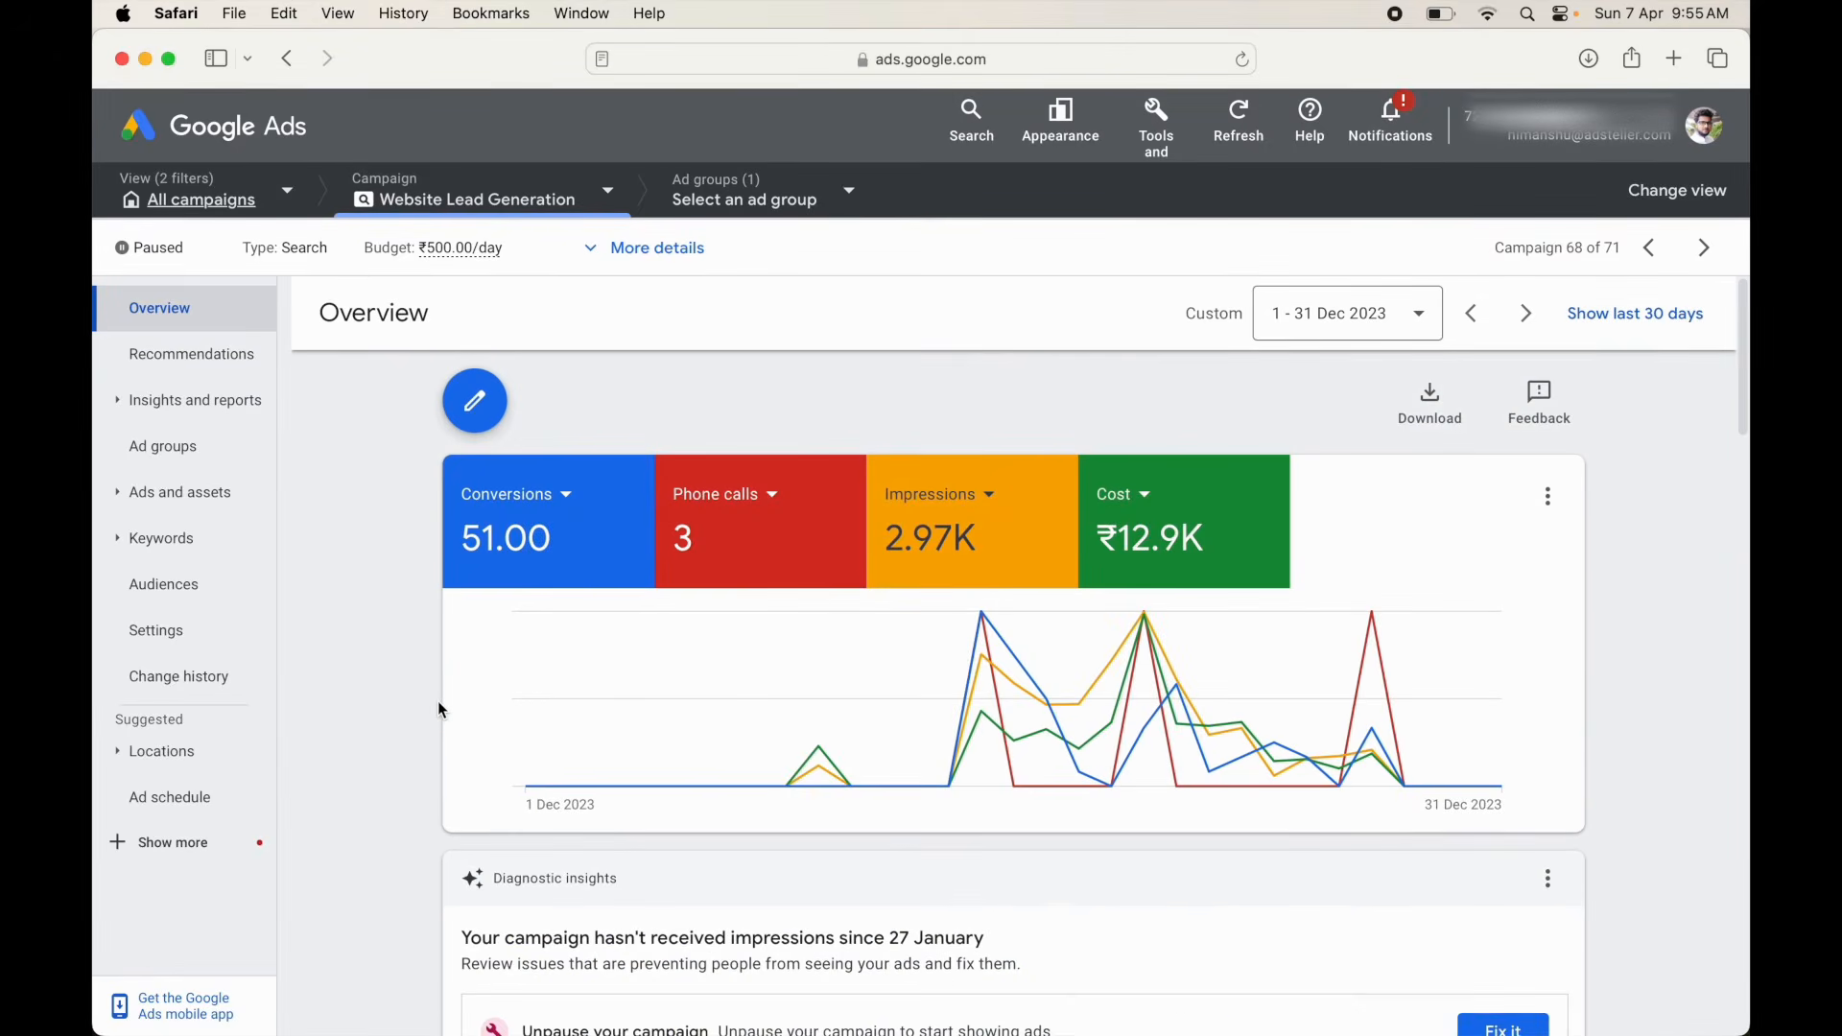